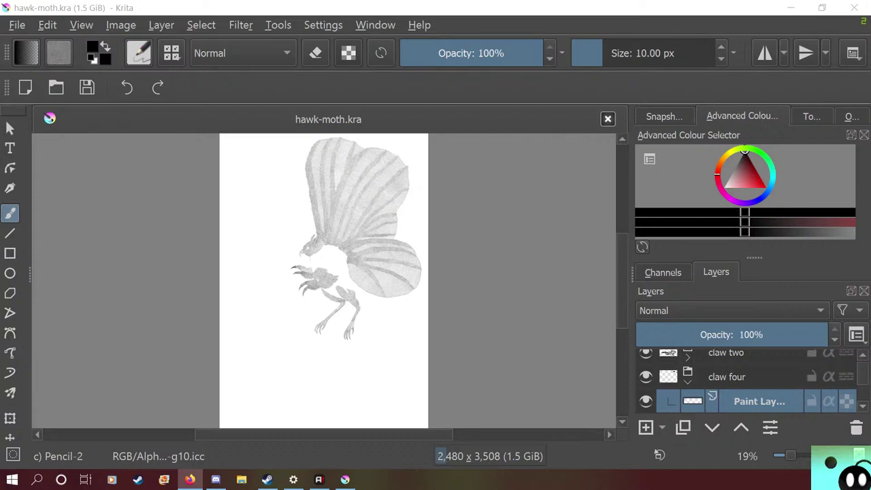
Examine the feather line work on the front claws, especially the unshaded feathers of the uppermost toe
scroll(295, 225, up, 7)
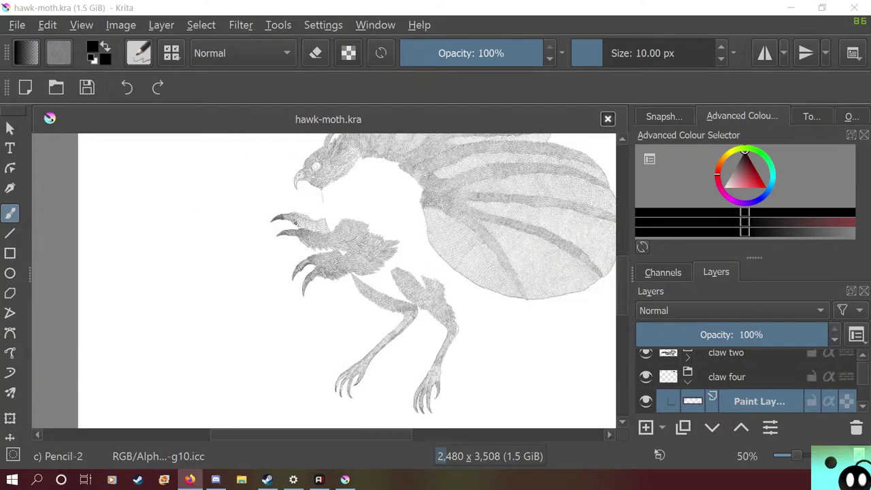
scroll(295, 225, down, 3)
scroll(370, 181, up, 5)
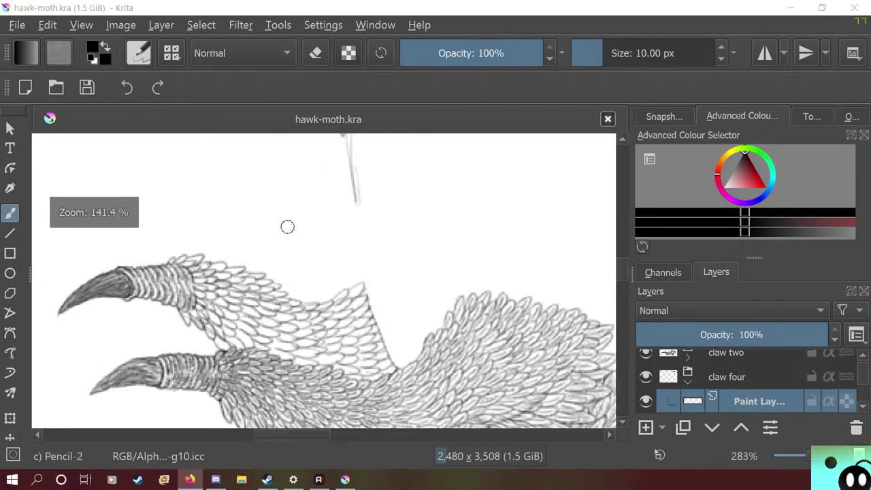
scroll(275, 256, down, 5)
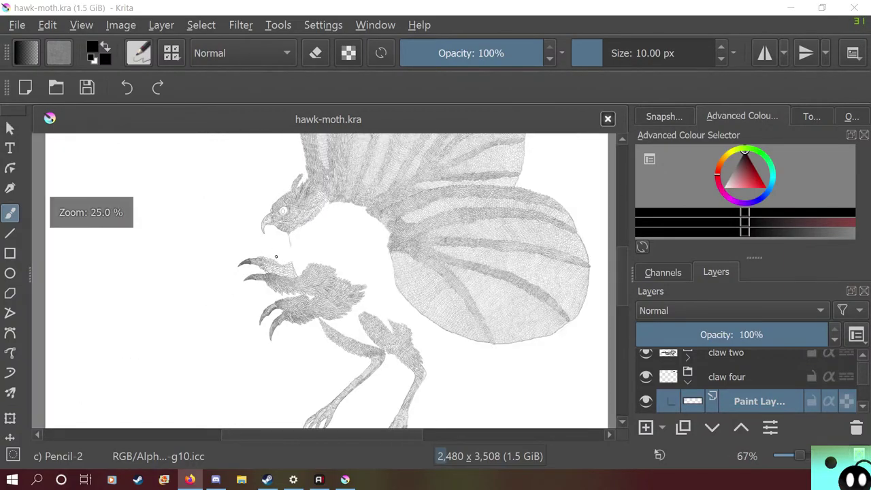
scroll(260, 287, down, 4)
scroll(261, 288, up, 6)
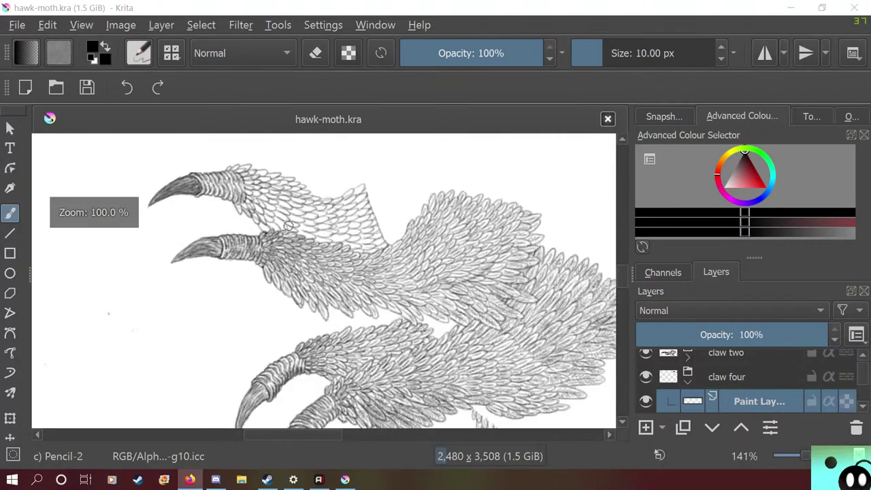
scroll(288, 226, down, 1)
scroll(288, 226, up, 3)
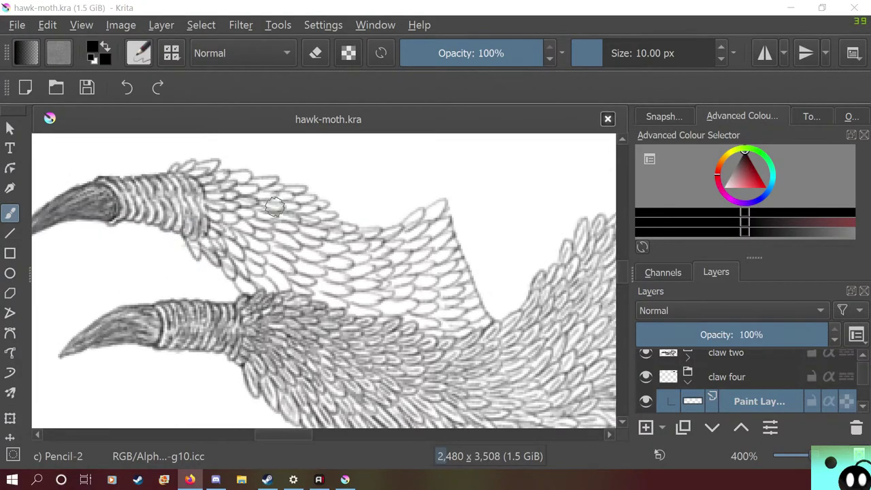
click(646, 401)
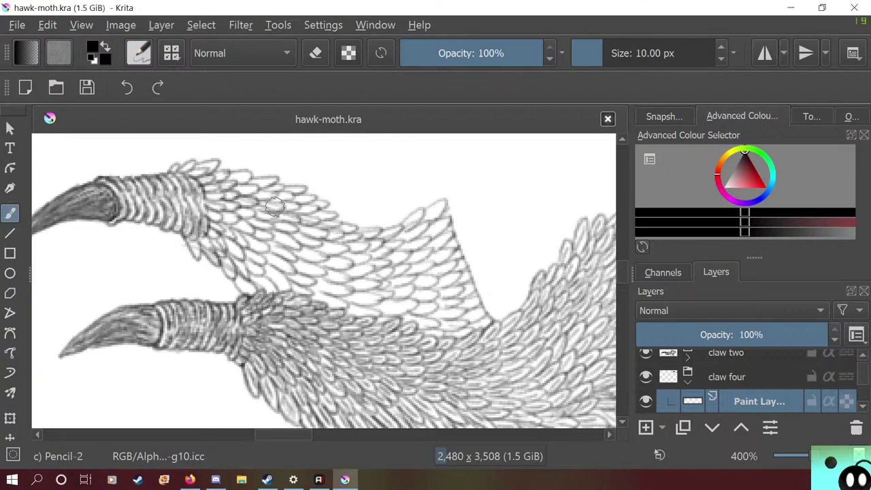
key(ctrl+h)
key(ctrl+h)
key(ctrl+h)
scroll(359, 243, up, 1)
scroll(346, 242, down, 3)
scroll(204, 150, up, 1)
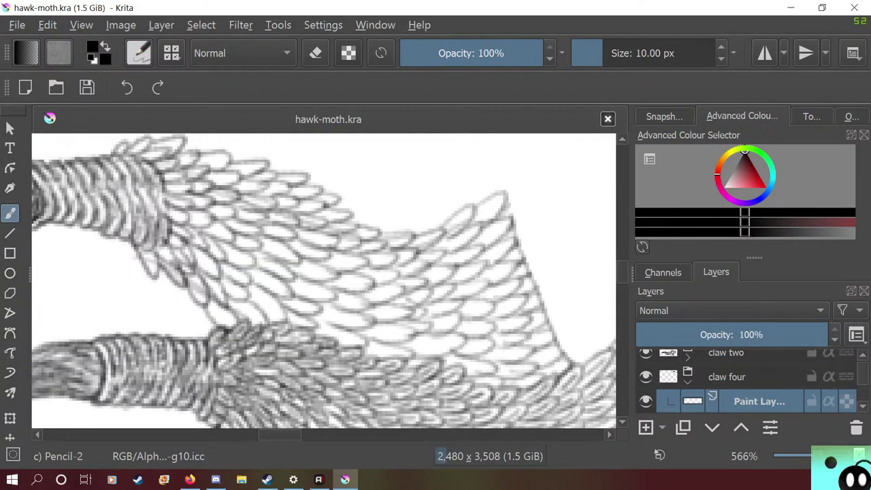
Switch to full-screen mode and rotate the canvas counterclockwise until the front claws point downward
click(80, 24)
click(127, 64)
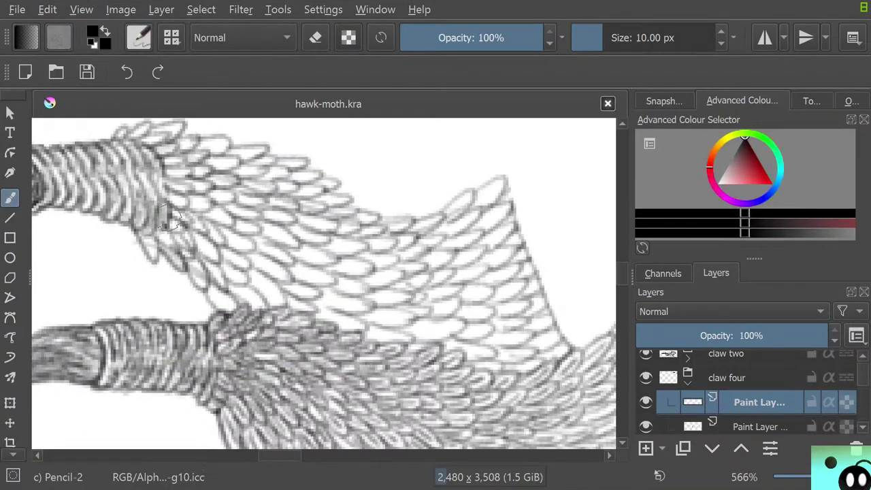
scroll(189, 209, down, 5)
scroll(189, 209, up, 1)
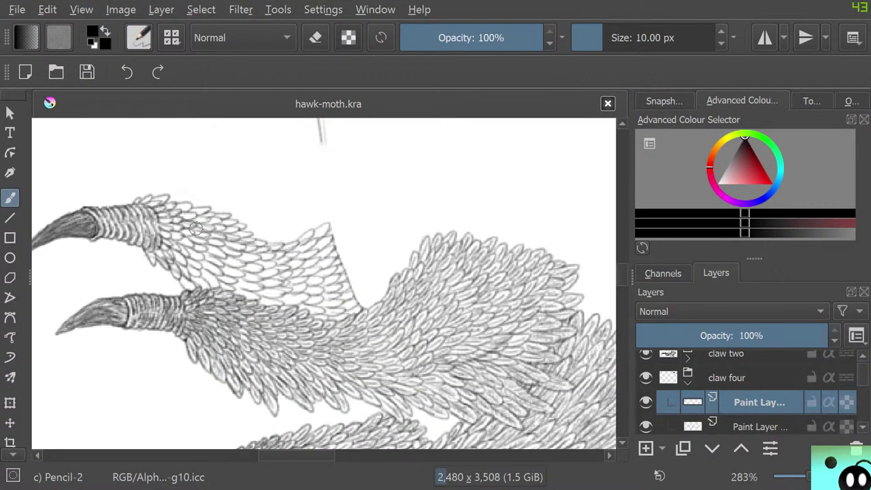
key(ctrl)
key(4)
key(4)
key(4)
key(4)
key(4)
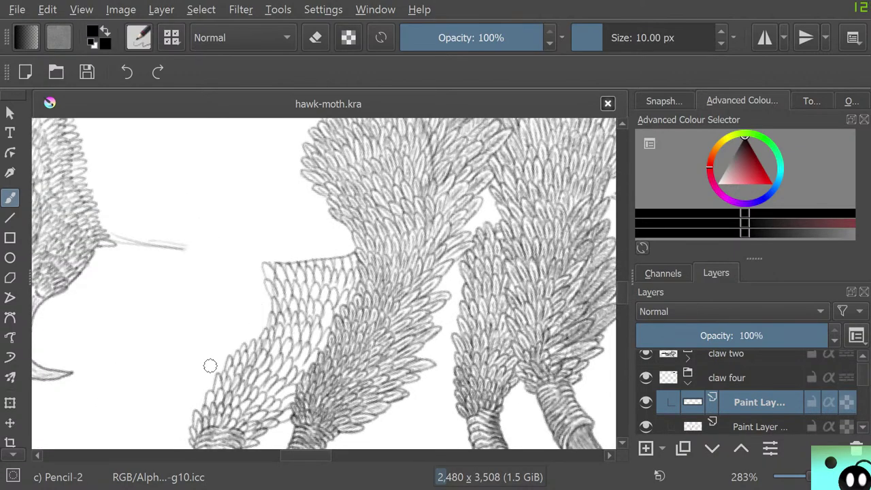
scroll(220, 218, down, 2)
scroll(214, 254, up, 2)
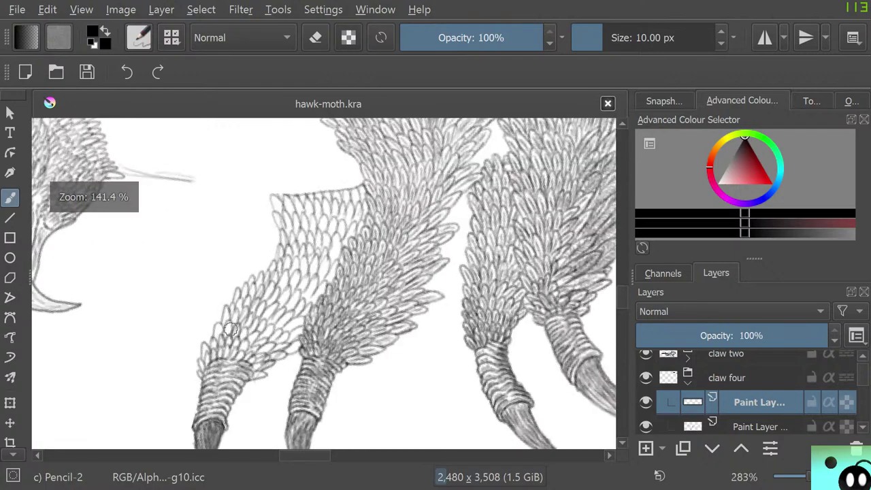
scroll(225, 326, up, 2)
scroll(232, 378, up, 1)
scroll(233, 379, down, 1)
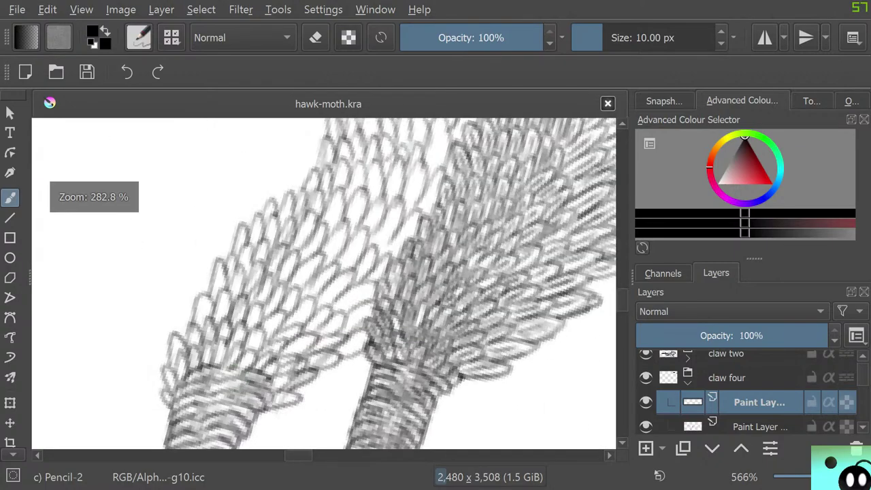
Hide the lower paint layer in the claw four group and keep the upper paint layer visible and selected
scroll(396, 259, down, 2)
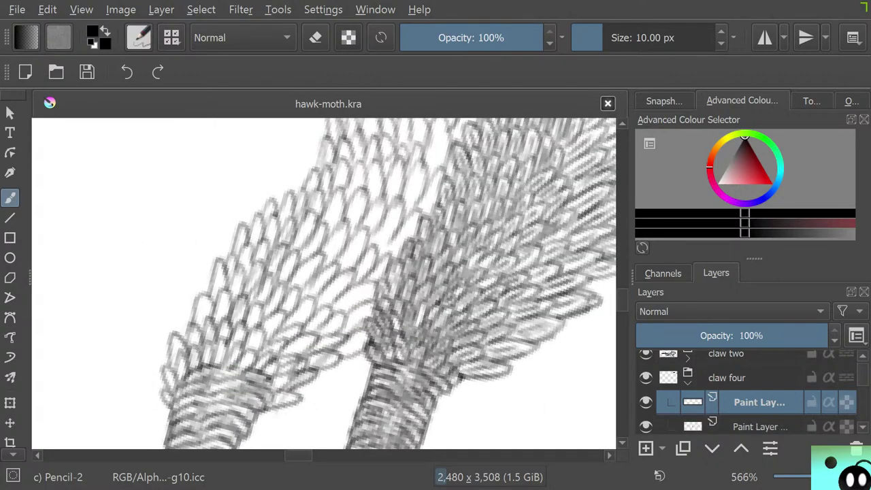
scroll(396, 259, up, 1)
scroll(396, 259, down, 2)
scroll(130, 332, up, 3)
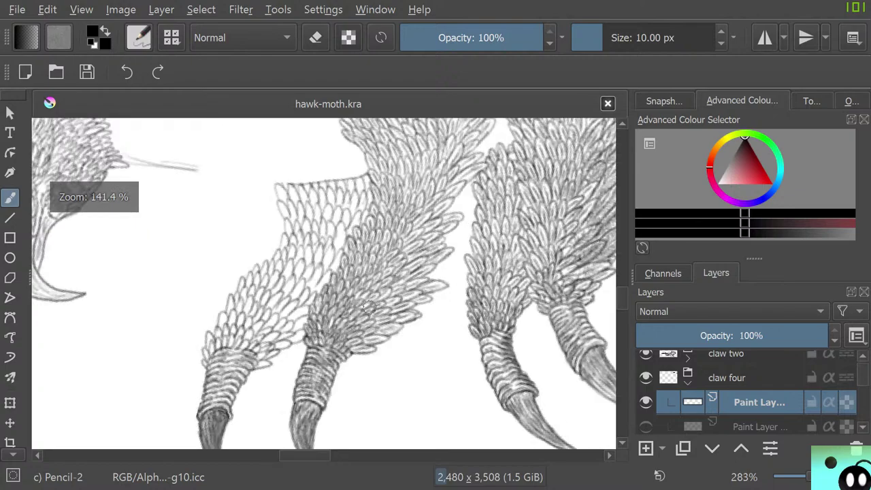
scroll(129, 332, down, 1)
scroll(129, 332, up, 1)
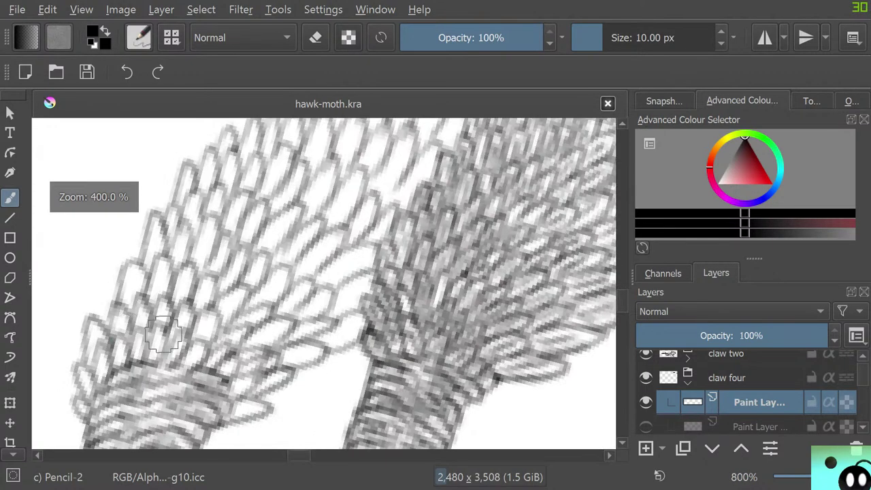
click(748, 377)
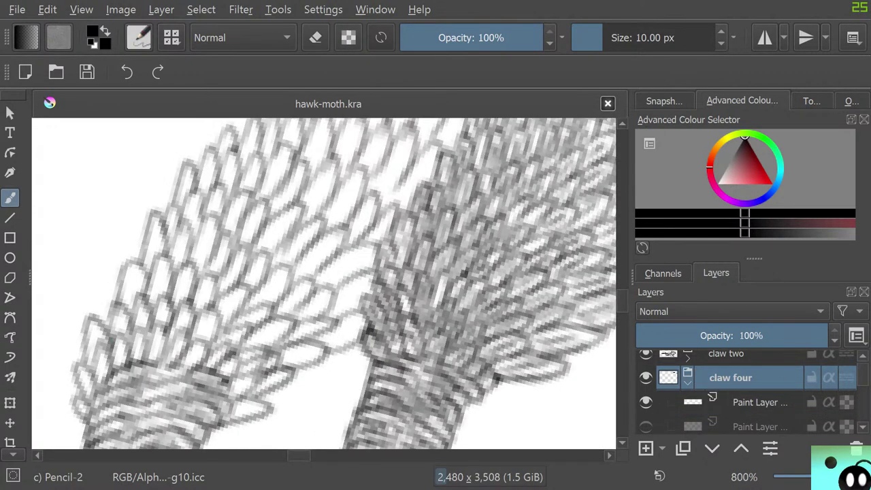
key(Page_Down)
click(646, 402)
click(645, 402)
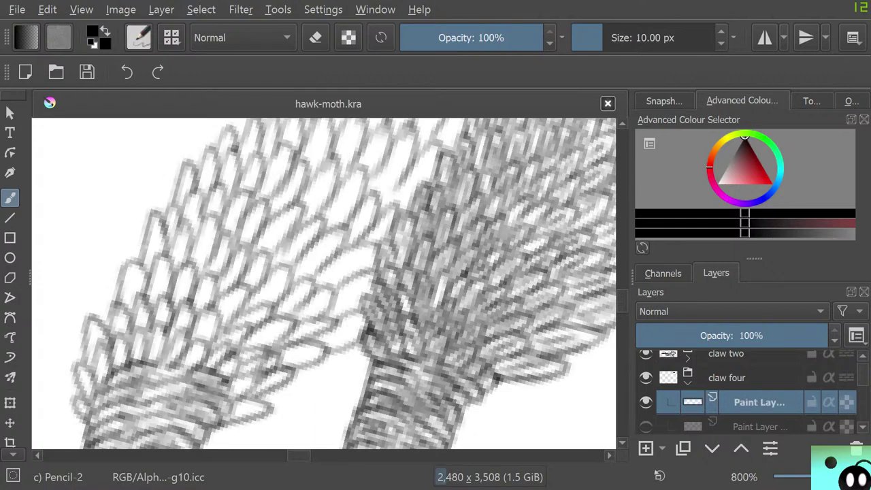
scroll(748, 391, down, 1)
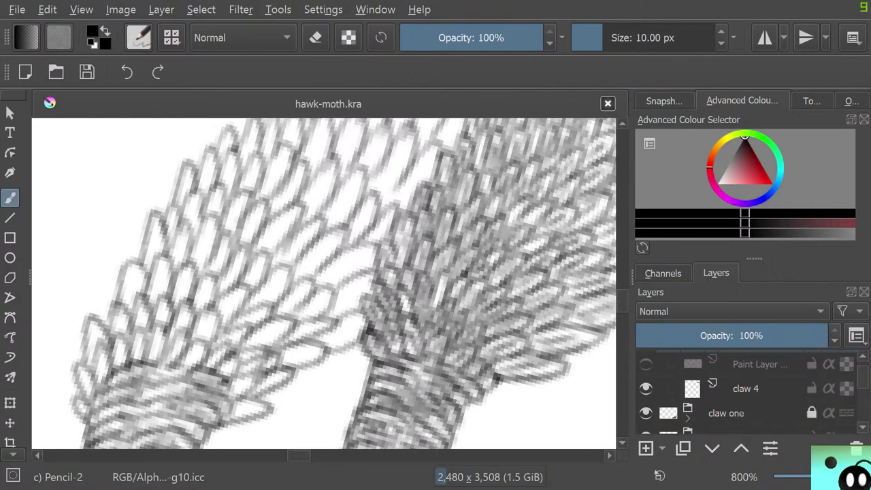
scroll(748, 391, up, 1)
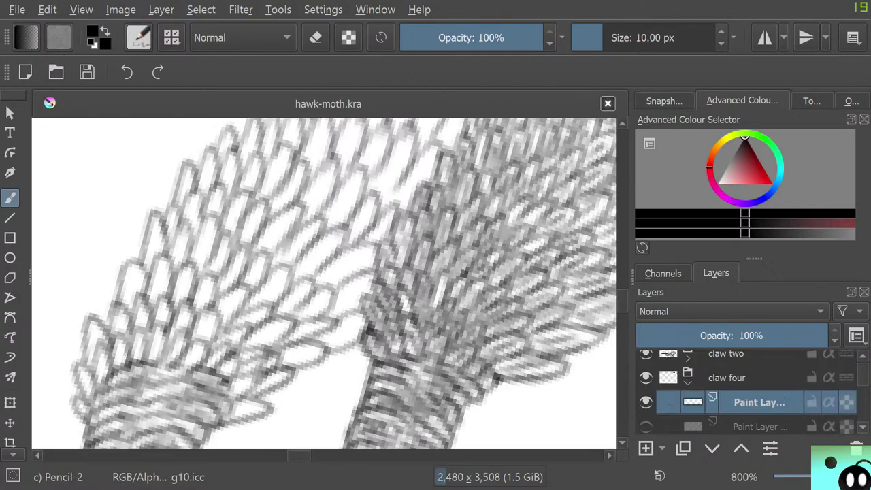
Reduce the pencil brush to 5 px and shade the lowest feathers just above the ringed cuff of the unshaded toe
scroll(400, 377, down, 3)
scroll(350, 383, up, 3)
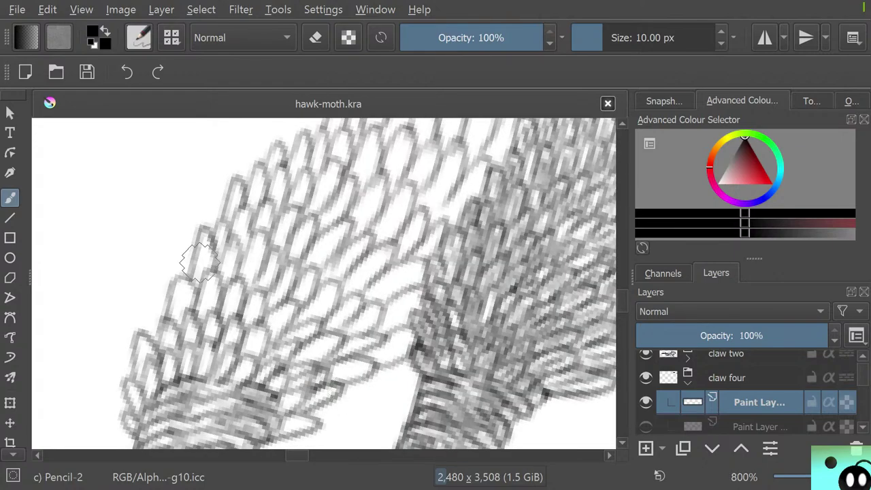
key(bracketleft)
key(bracketleft)
key(bracketleft)
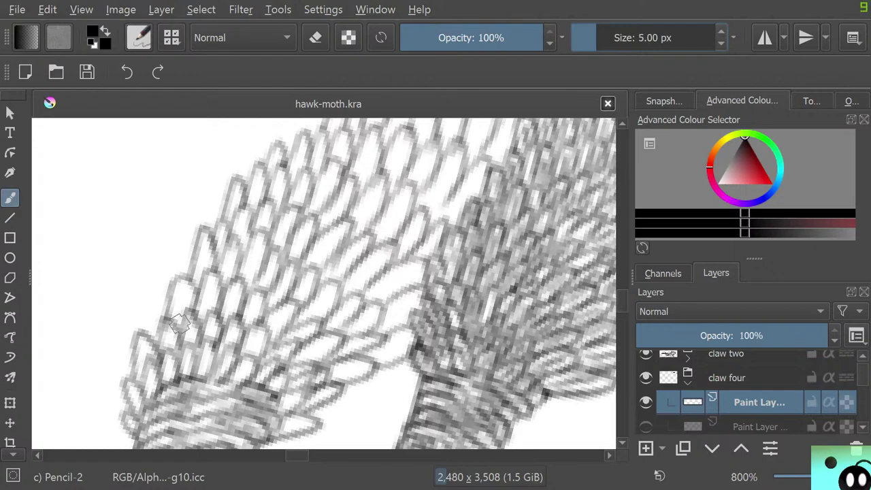
mouse_move(204, 313)
mouse_down()
mouse_move(208, 280)
mouse_move(196, 307)
mouse_up()
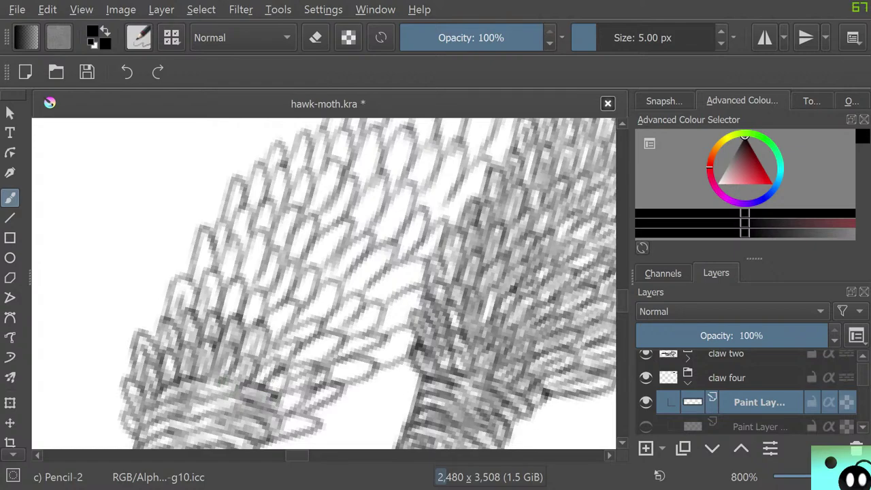
Shade the feathers on the toe's inner edge beside the cuff and the rows directly above them
scroll(324, 283, down, 3)
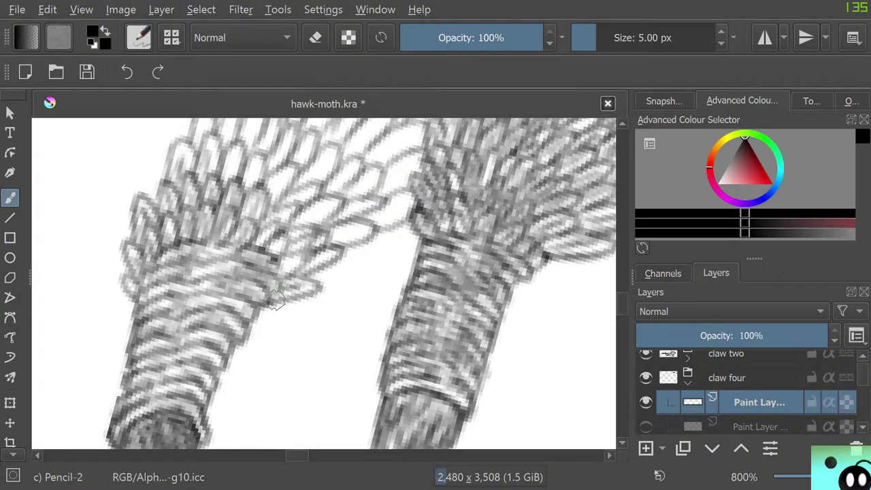
mouse_move(313, 281)
mouse_down()
mouse_move(272, 269)
mouse_move(302, 259)
mouse_move(273, 260)
mouse_move(269, 241)
mouse_move(267, 254)
mouse_move(281, 245)
mouse_move(277, 253)
mouse_move(269, 240)
mouse_move(310, 216)
mouse_up()
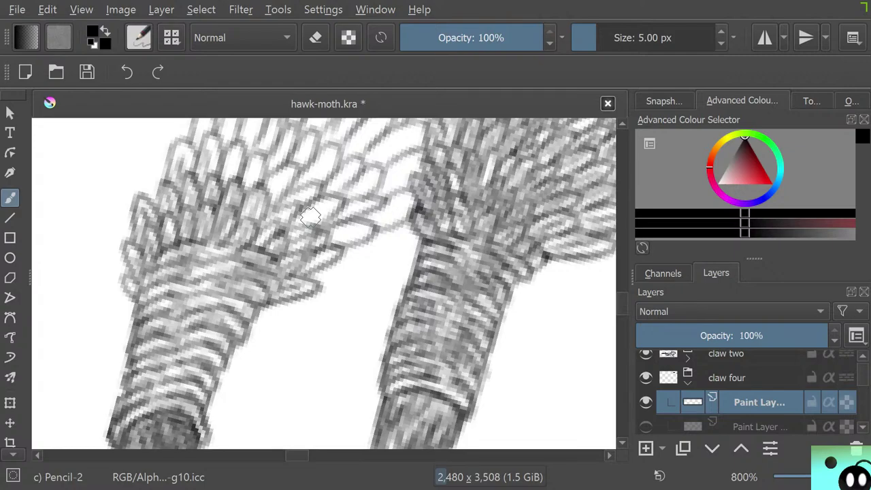
mouse_move(218, 163)
mouse_down()
mouse_move(259, 154)
mouse_move(252, 175)
mouse_move(285, 179)
mouse_move(271, 189)
mouse_move(287, 173)
mouse_move(274, 195)
mouse_move(290, 163)
mouse_move(268, 192)
mouse_move(286, 204)
mouse_move(319, 185)
mouse_move(291, 197)
mouse_move(304, 221)
mouse_move(319, 206)
mouse_move(310, 222)
mouse_move(324, 195)
mouse_move(321, 219)
mouse_move(348, 233)
mouse_move(342, 246)
mouse_move(332, 201)
mouse_move(352, 206)
mouse_move(344, 213)
mouse_move(359, 206)
mouse_move(343, 217)
mouse_move(381, 197)
mouse_move(339, 196)
mouse_move(367, 178)
mouse_move(364, 199)
mouse_move(326, 166)
mouse_move(332, 184)
mouse_move(361, 163)
mouse_move(268, 170)
mouse_move(304, 155)
mouse_move(314, 133)
mouse_move(275, 161)
mouse_up()
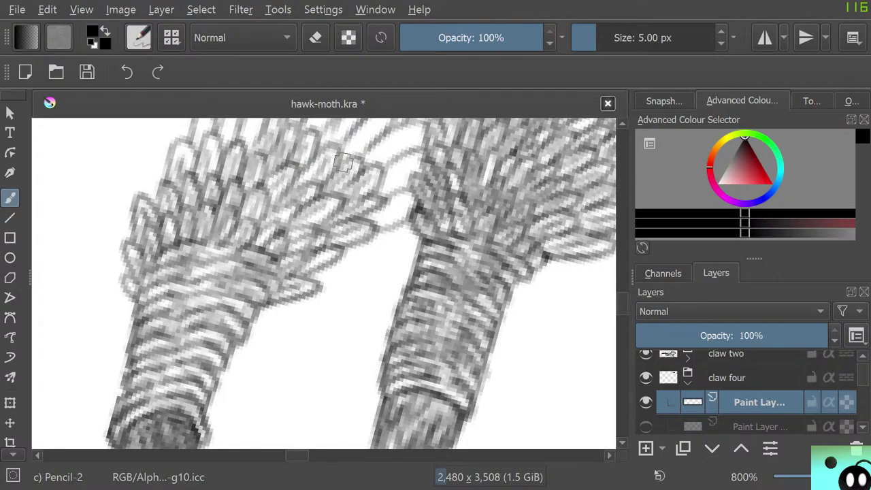
Pencil shading into the middle feather rows, from the neighbouring toe across to the outer edge
scroll(324, 283, up, 3)
scroll(324, 283, down, 2)
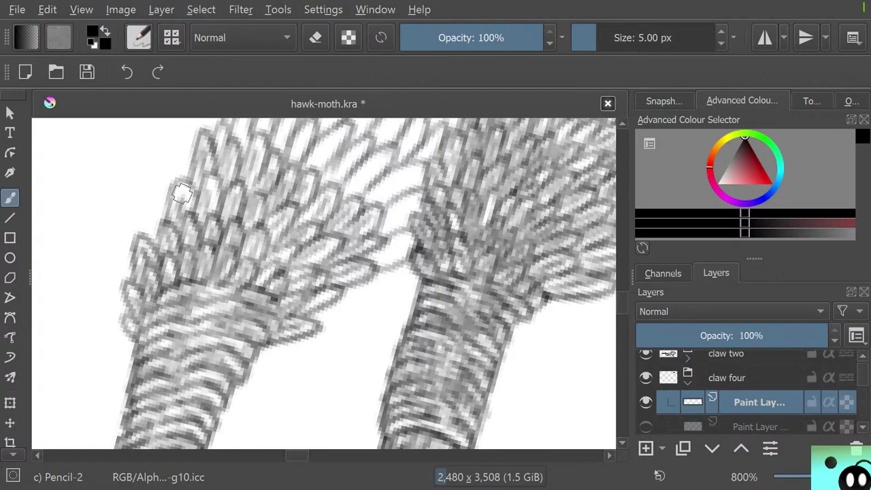
drag(621, 302, 622, 300)
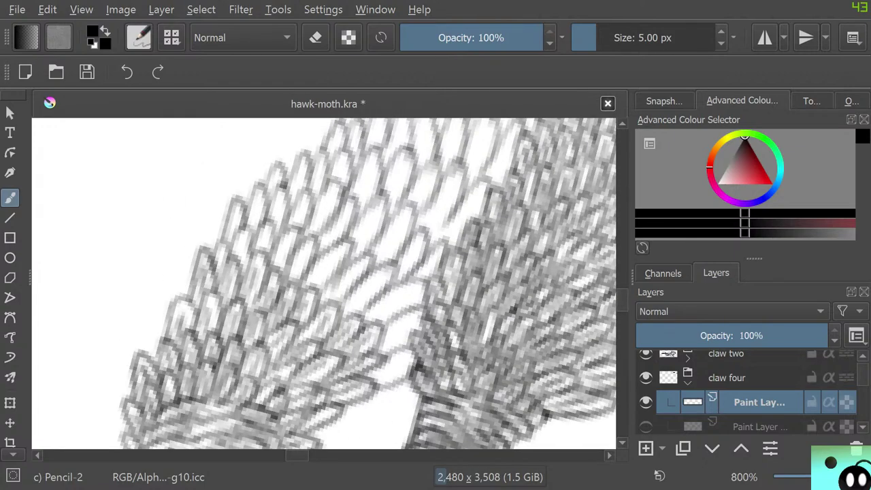
scroll(323, 283, down, 1)
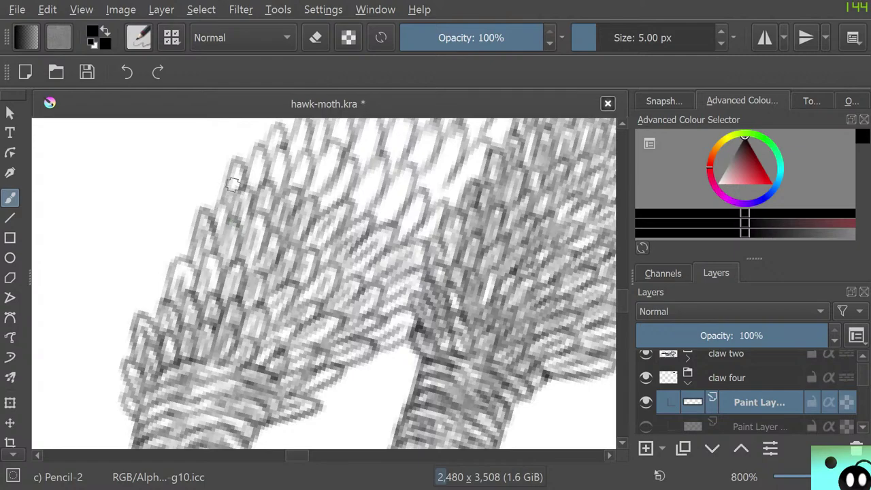
drag(234, 165, 206, 234)
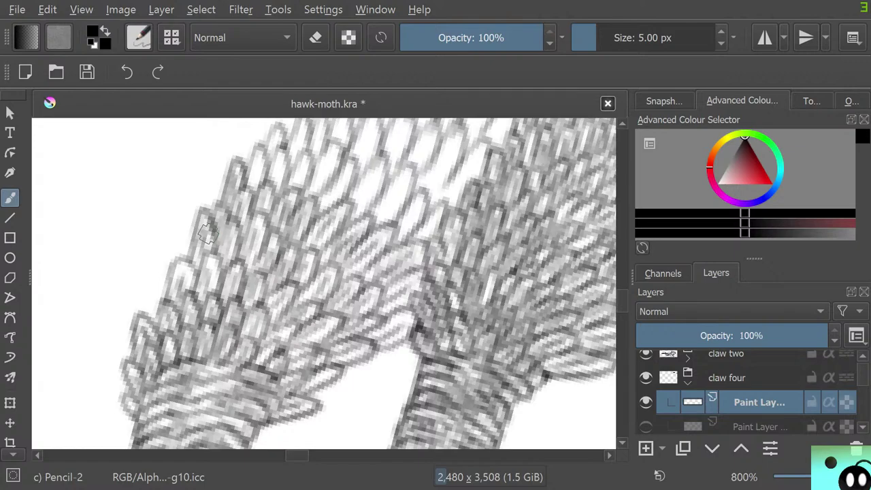
Continue the pencil shading up through the rows where the toe's outer edge curves inward
scroll(324, 283, up, 2)
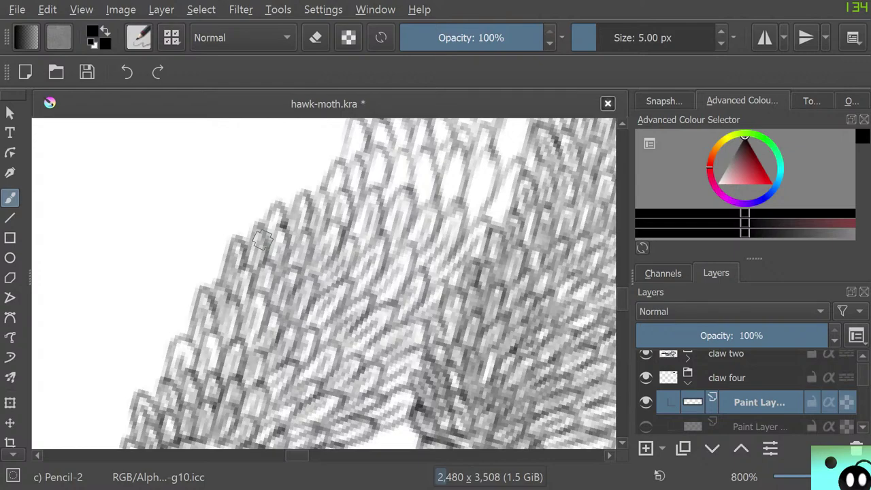
scroll(324, 283, up, 3)
scroll(324, 283, down, 2)
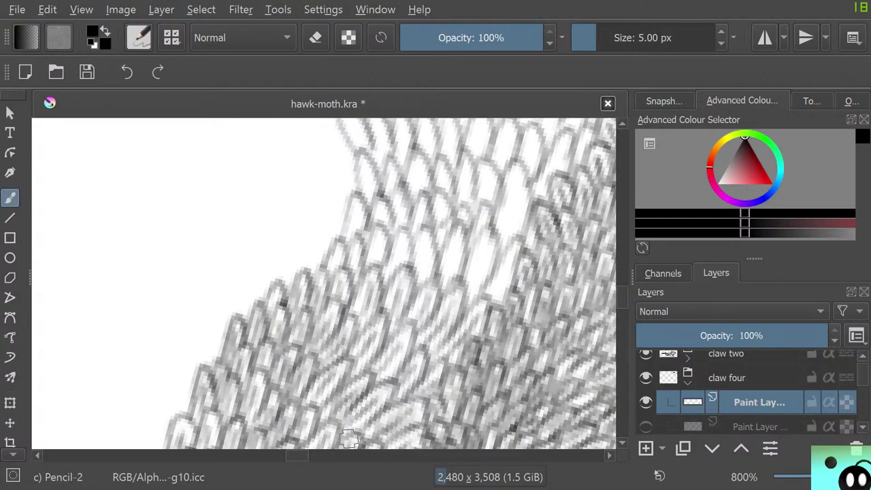
scroll(324, 283, right, 3)
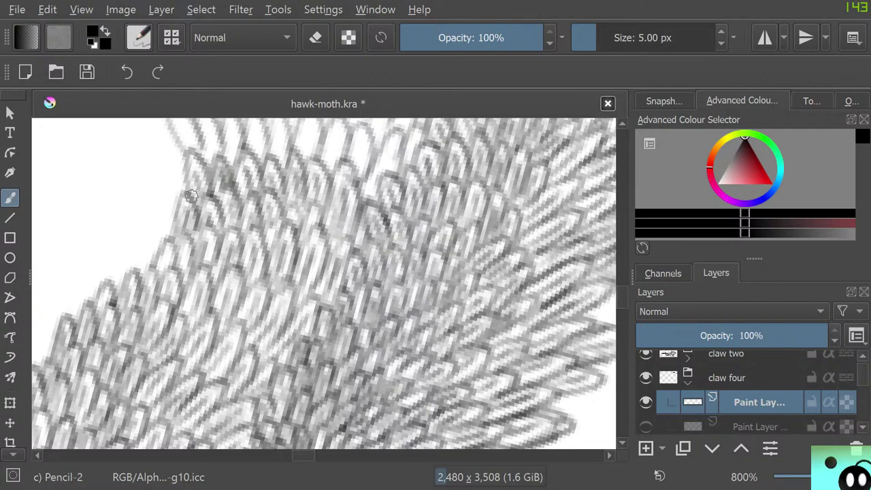
Shade the remaining feather rows up to the toe's straight upper edge, where it meets the leg
drag(622, 297, 622, 293)
mouse_move(190, 342)
mouse_down()
mouse_move(170, 299)
mouse_move(178, 341)
mouse_move(213, 367)
mouse_move(197, 300)
mouse_move(219, 352)
mouse_move(193, 385)
mouse_move(201, 345)
mouse_move(196, 383)
mouse_move(232, 338)
mouse_move(231, 363)
mouse_move(230, 319)
mouse_move(242, 342)
mouse_move(229, 312)
mouse_move(225, 351)
mouse_move(255, 329)
mouse_move(255, 357)
mouse_move(253, 319)
mouse_up()
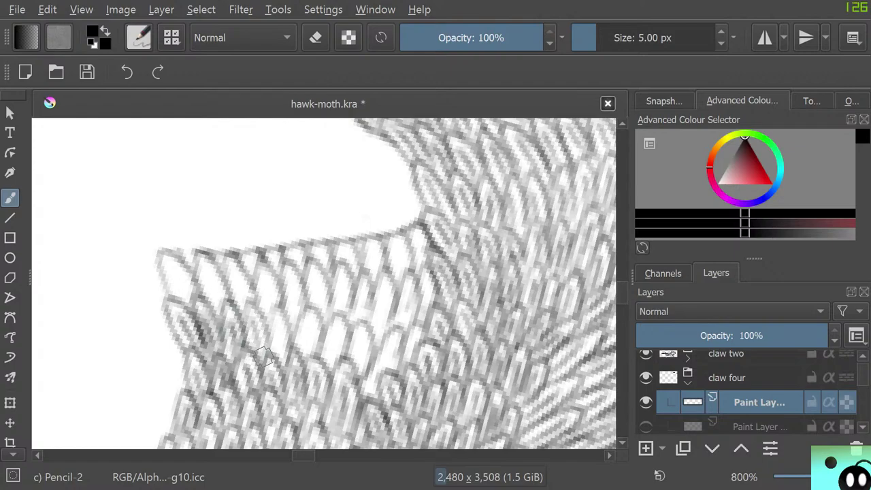
drag(263, 357, 247, 313)
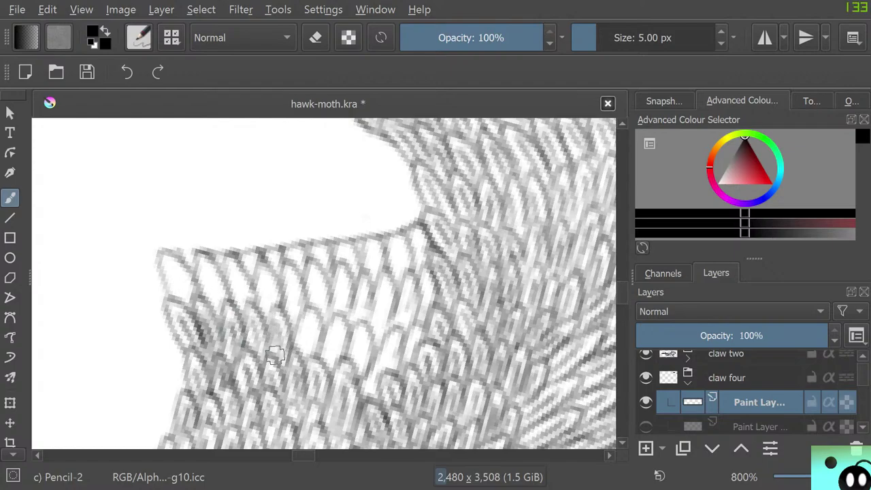
mouse_move(308, 358)
mouse_down()
mouse_move(314, 309)
mouse_move(302, 313)
mouse_move(294, 356)
mouse_move(330, 357)
mouse_move(329, 366)
mouse_move(334, 344)
mouse_move(345, 345)
mouse_move(325, 337)
mouse_move(323, 360)
mouse_move(351, 367)
mouse_move(357, 346)
mouse_move(360, 376)
mouse_move(352, 332)
mouse_move(343, 340)
mouse_move(381, 352)
mouse_move(384, 369)
mouse_move(392, 337)
mouse_move(387, 374)
mouse_move(398, 325)
mouse_move(382, 337)
mouse_move(369, 391)
mouse_up()
mouse_move(408, 364)
mouse_down()
mouse_move(415, 336)
mouse_move(404, 331)
mouse_move(431, 294)
mouse_move(426, 268)
mouse_up()
drag(400, 321, 417, 298)
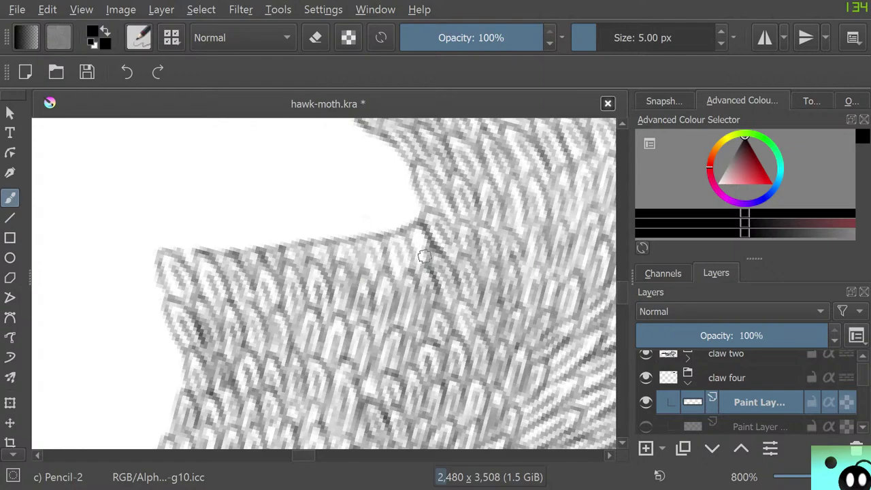
Shade the last pale feather at the corner where the toe's straight upper edge meets the leg
mouse_move(425, 255)
mouse_down()
mouse_move(418, 238)
mouse_move(416, 258)
mouse_up()
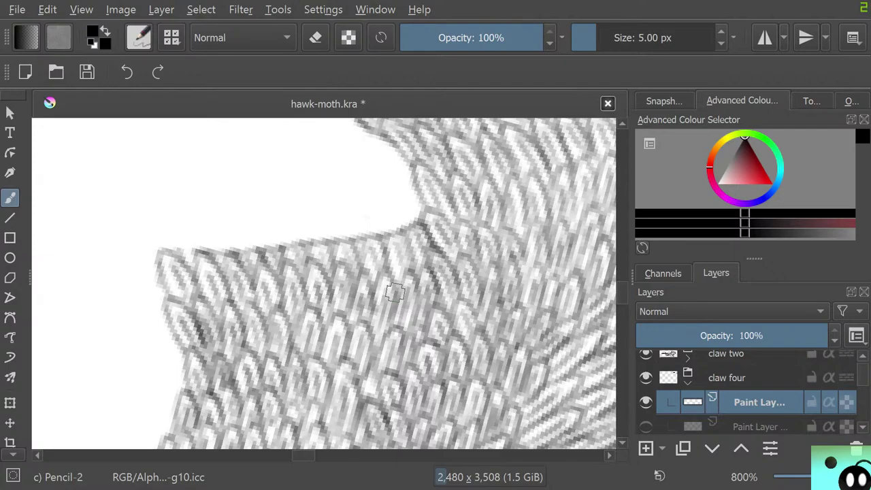
Examine the shaded fourth claw against the other claws and the whole drawing at several zoom levels
scroll(395, 293, down, 8)
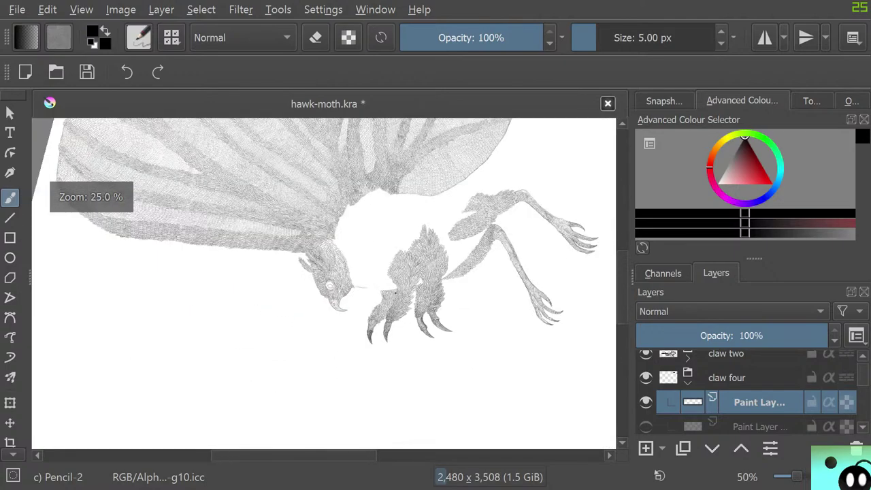
scroll(395, 292, up, 2)
scroll(317, 393, up, 6)
scroll(317, 392, down, 8)
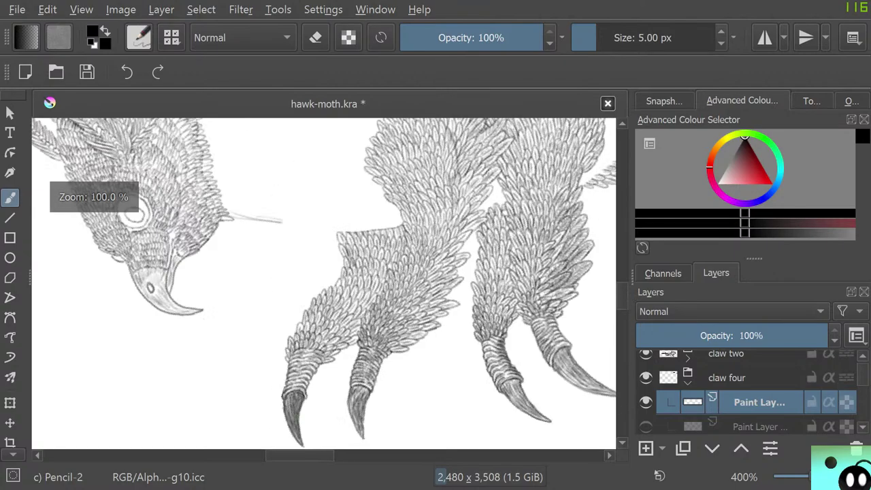
drag(301, 445, 405, 443)
scroll(496, 388, up, 2)
scroll(428, 381, down, 4)
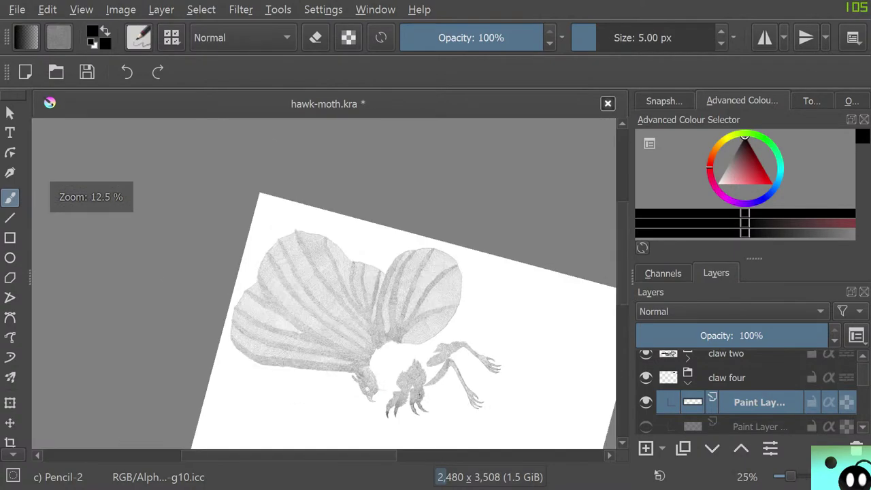
scroll(419, 419, up, 1)
scroll(381, 408, up, 10)
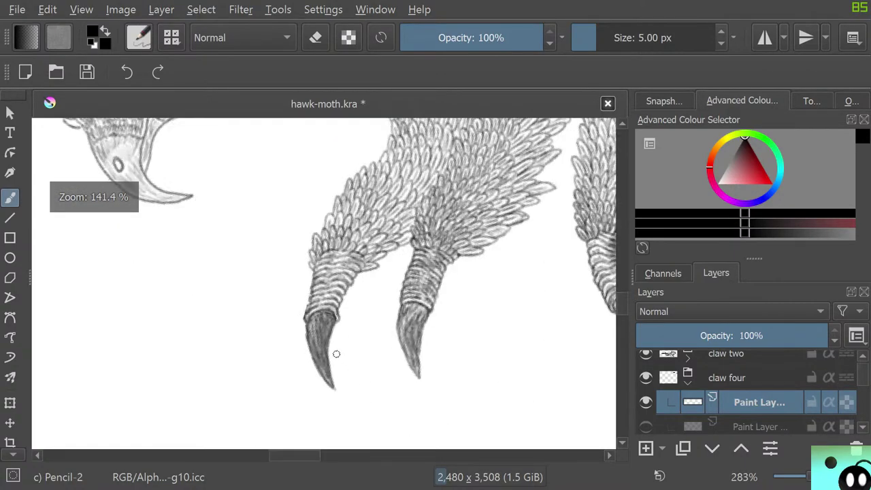
scroll(336, 354, down, 2)
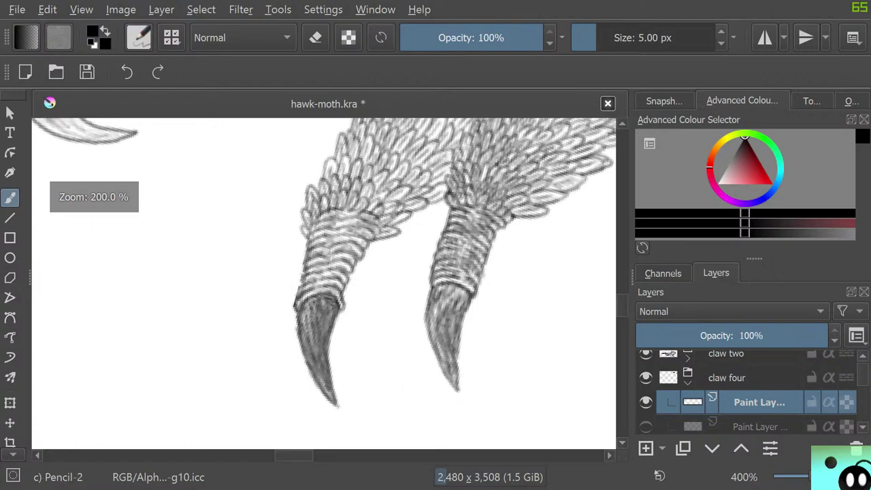
scroll(748, 394, down, 2)
Activate the claw 4 layer and choose the Eraser Soft preset in place of the circular eraser
key(Page_Down)
key(Page_Down)
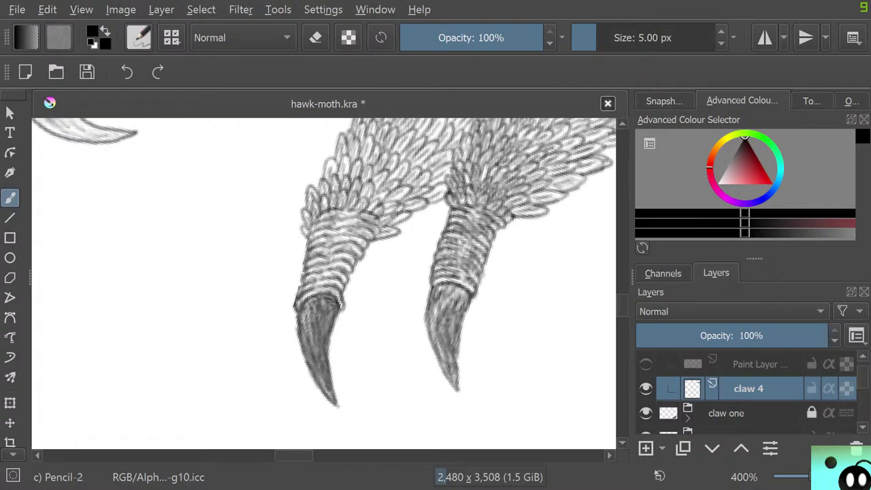
key(slash)
click(139, 37)
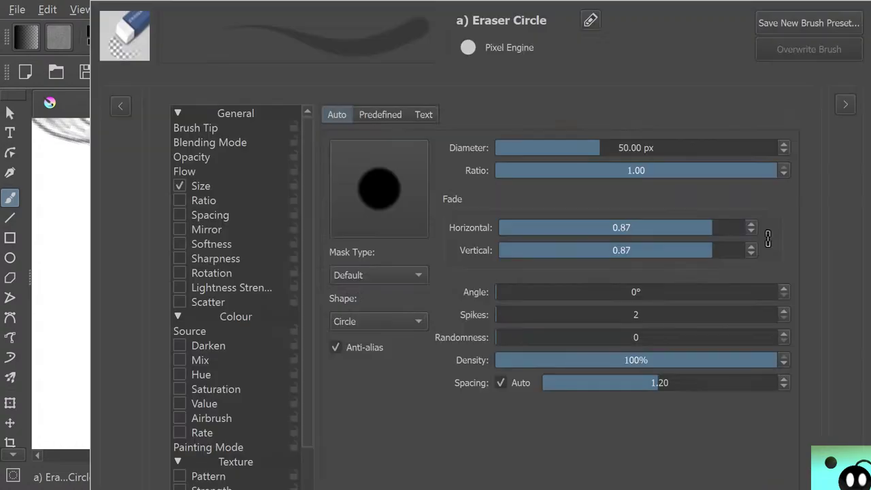
click(120, 105)
click(109, 182)
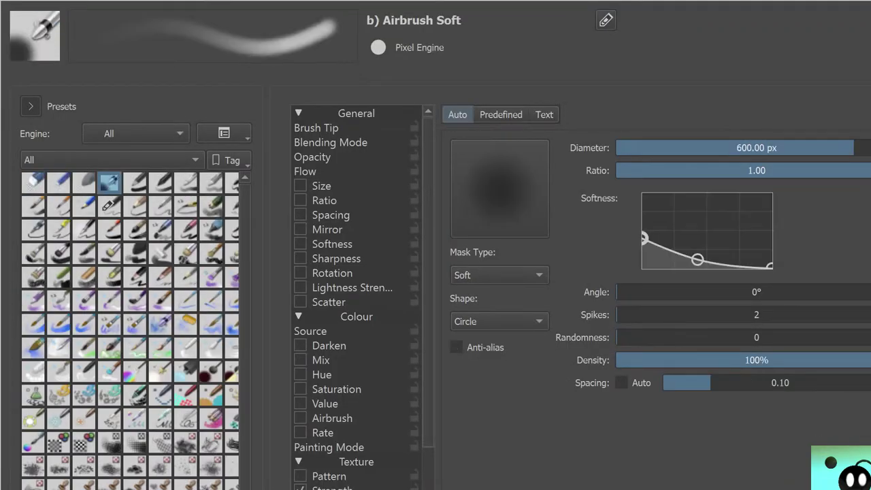
click(84, 182)
key(Escape)
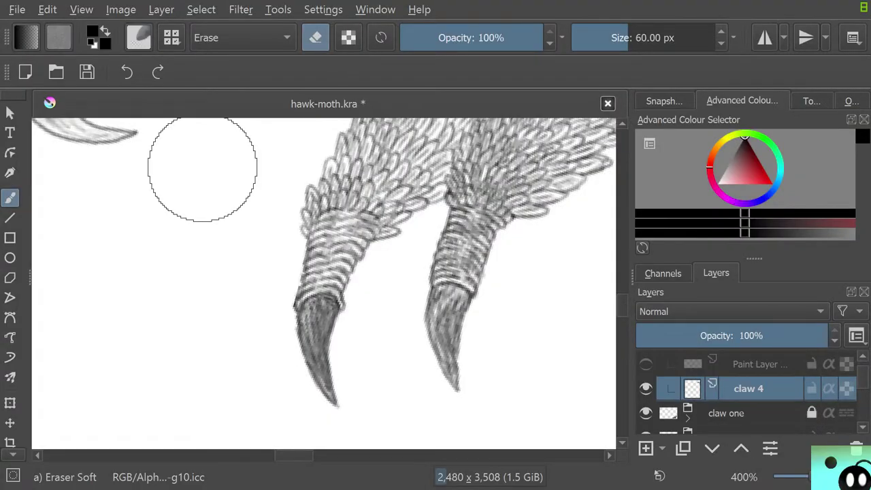
Lighten the middle of the outermost talon with the soft eraser at 17.81 px
drag(600, 38, 609, 38)
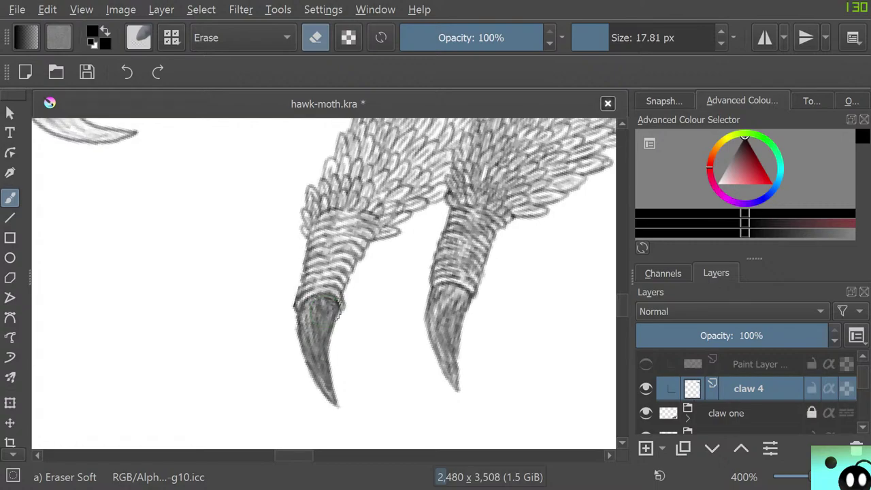
drag(322, 309, 322, 376)
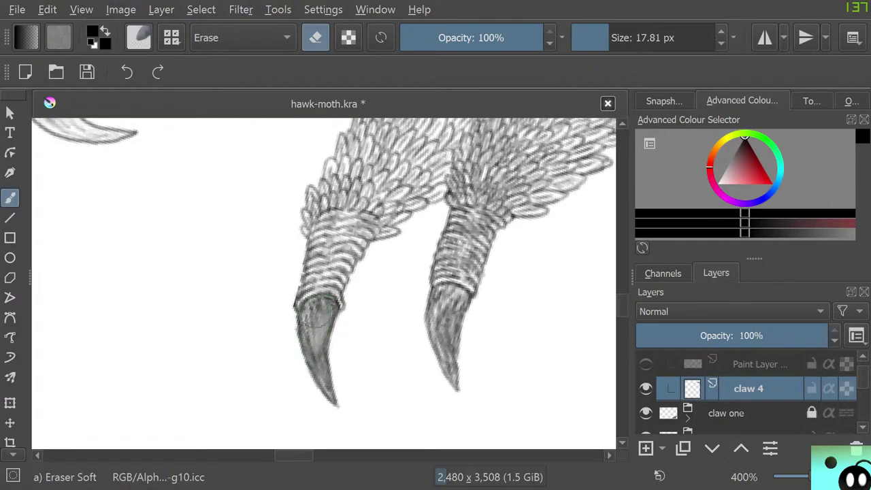
mouse_move(312, 327)
mouse_down()
mouse_move(320, 322)
mouse_move(300, 348)
mouse_move(316, 327)
mouse_move(326, 386)
mouse_move(314, 332)
mouse_move(330, 313)
mouse_move(313, 297)
mouse_move(321, 306)
mouse_move(302, 348)
mouse_up()
Darken the outermost talon again with Pencil-2 strokes along its length, from the cuff towards the tip
key(slash)
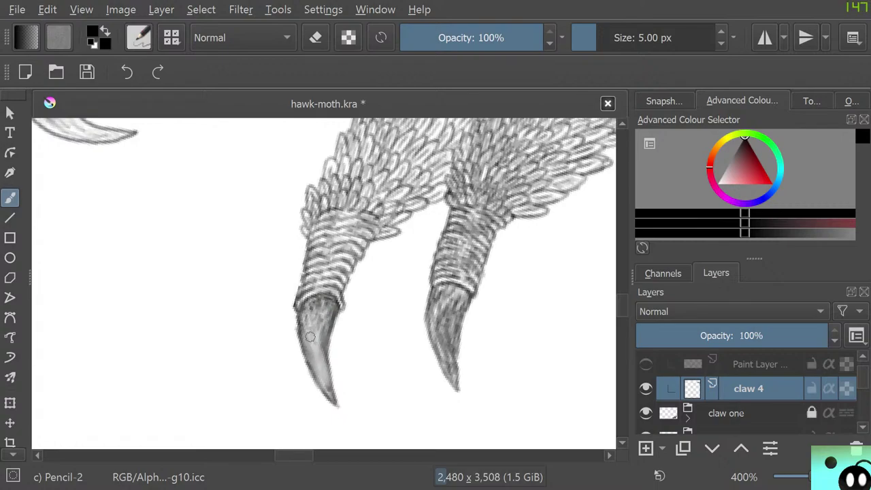
mouse_move(319, 358)
mouse_down()
mouse_move(321, 368)
mouse_move(315, 343)
mouse_move(326, 381)
mouse_move(312, 353)
mouse_up()
drag(318, 317, 321, 328)
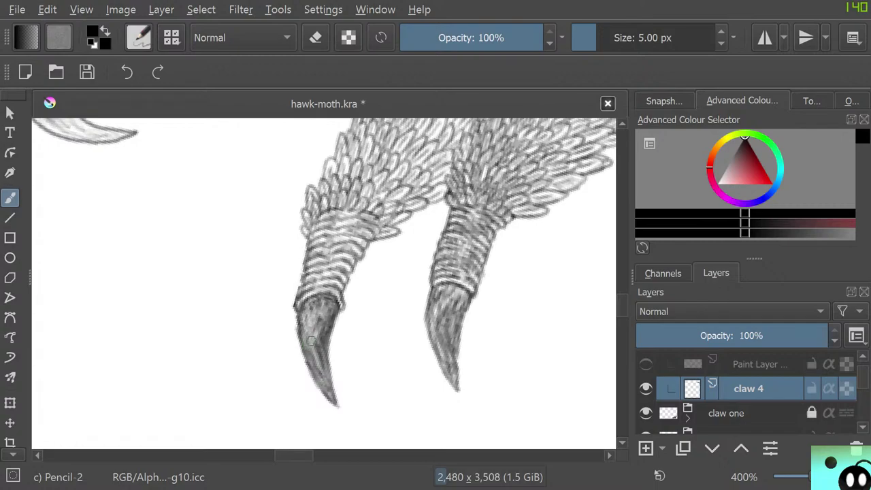
drag(320, 358, 325, 380)
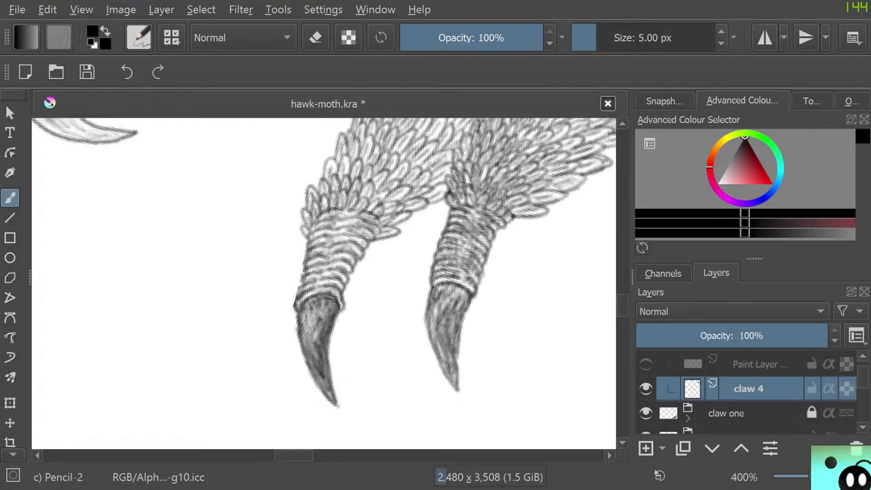
mouse_move(310, 328)
mouse_down()
mouse_move(314, 337)
mouse_move(308, 318)
mouse_move(314, 401)
mouse_move(324, 394)
mouse_move(309, 347)
mouse_move(315, 355)
mouse_move(313, 321)
mouse_move(325, 308)
mouse_move(309, 327)
mouse_move(312, 365)
mouse_move(333, 408)
mouse_move(317, 381)
mouse_move(317, 361)
mouse_move(324, 407)
mouse_move(331, 322)
mouse_move(325, 386)
mouse_up()
Erase the outermost talon's shading and redraw both of its curved edges in pencil down to the tip
key(e)
key(slash)
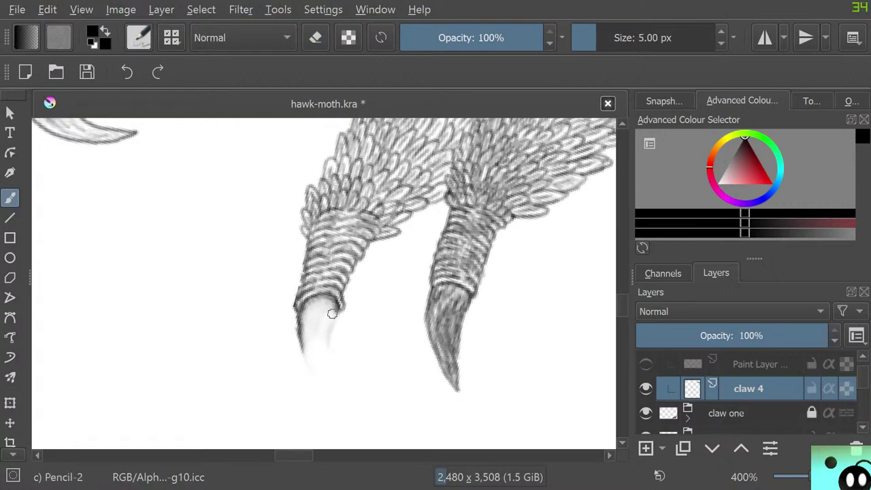
mouse_move(338, 309)
mouse_down()
mouse_move(328, 352)
mouse_move(335, 393)
mouse_up()
drag(300, 345, 338, 400)
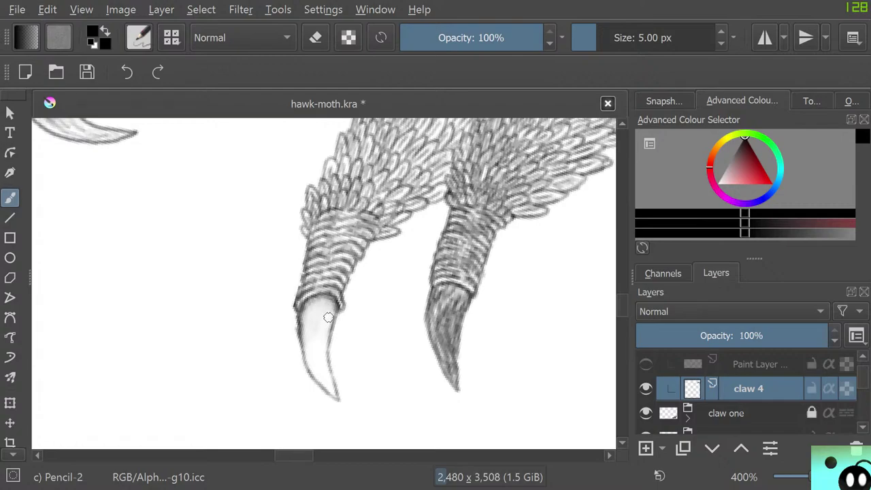
Fill the redrawn talon with lengthwise pencil strokes, darker along the edges and lighter down the middle
mouse_move(326, 322)
mouse_down()
mouse_move(315, 357)
mouse_move(333, 315)
mouse_move(323, 345)
mouse_move(336, 392)
mouse_move(322, 368)
mouse_move(327, 374)
mouse_move(322, 354)
mouse_move(333, 381)
mouse_move(325, 341)
mouse_move(325, 349)
mouse_move(317, 344)
mouse_move(324, 379)
mouse_move(309, 342)
mouse_move(309, 366)
mouse_move(308, 317)
mouse_move(306, 344)
mouse_move(317, 365)
mouse_move(318, 317)
mouse_move(326, 305)
mouse_move(325, 349)
mouse_move(337, 307)
mouse_move(327, 302)
mouse_move(319, 313)
mouse_move(314, 305)
mouse_move(332, 307)
mouse_move(310, 304)
mouse_move(304, 349)
mouse_move(333, 396)
mouse_move(325, 359)
mouse_move(333, 327)
mouse_up()
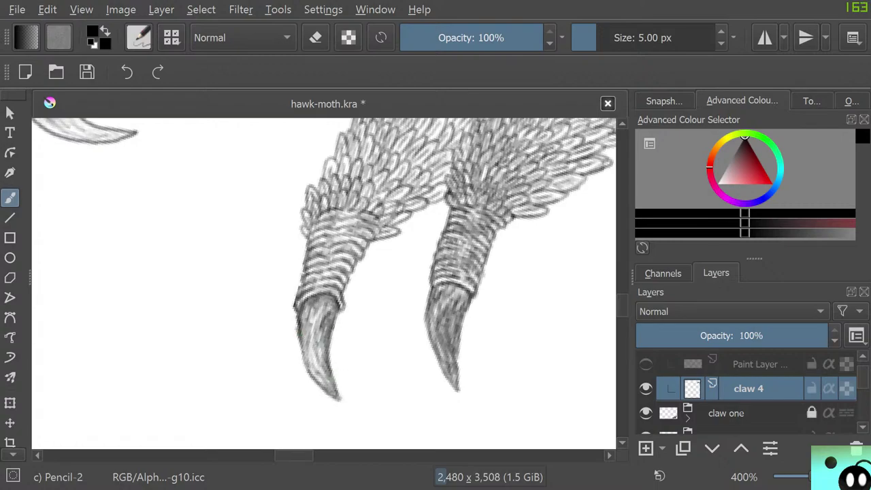
mouse_move(315, 371)
mouse_down()
mouse_move(327, 385)
mouse_move(316, 374)
mouse_move(319, 381)
mouse_up()
mouse_move(303, 350)
mouse_down()
mouse_move(319, 381)
mouse_move(322, 340)
mouse_move(320, 376)
mouse_move(304, 358)
mouse_move(317, 346)
mouse_move(303, 334)
mouse_up()
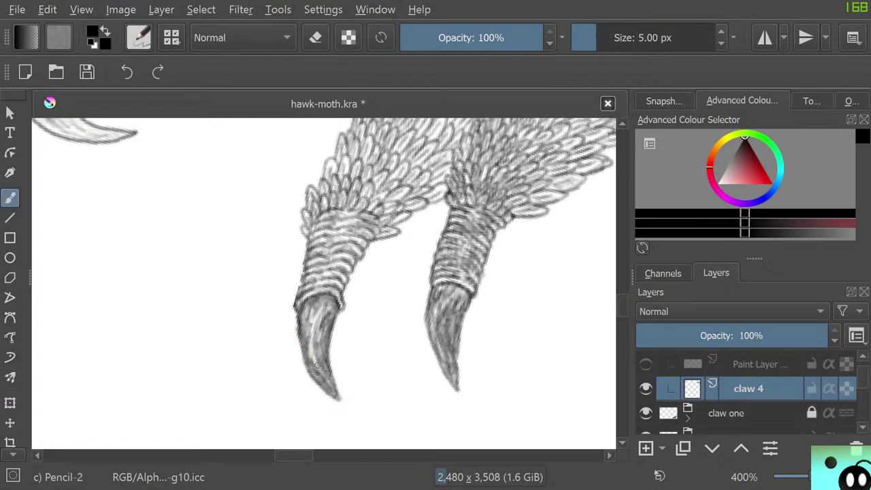
drag(316, 365, 313, 356)
Clean up the talon's edges and tip with the soft eraser at 4.04 px
key(/)
click(594, 37)
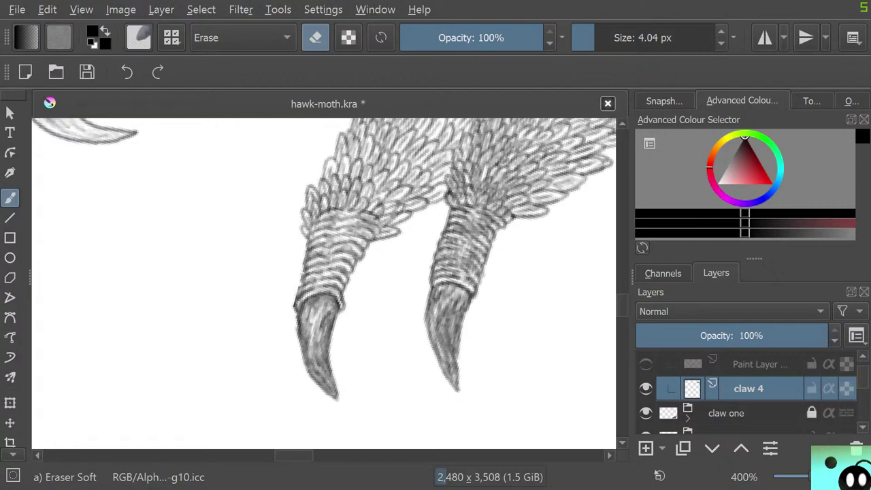
Tone down the bright streaks in the talon's upper middle with more Pencil-2 shading
scroll(354, 347, down, 9)
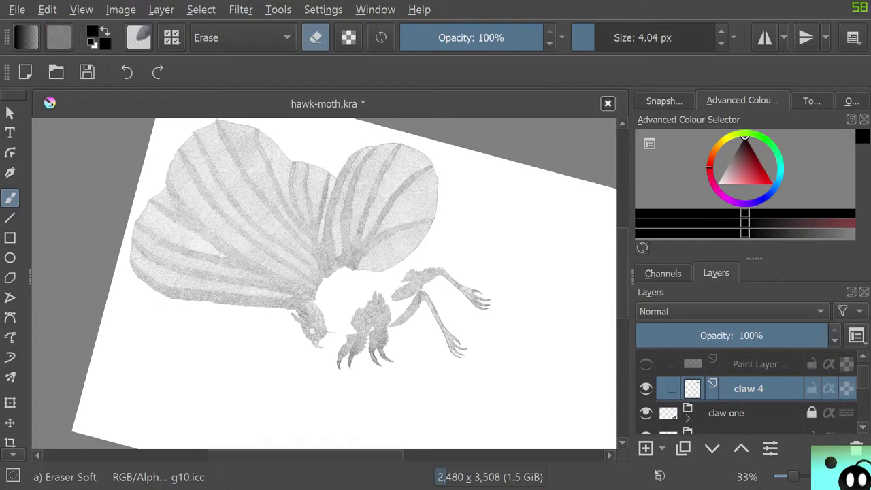
scroll(374, 357, up, 10)
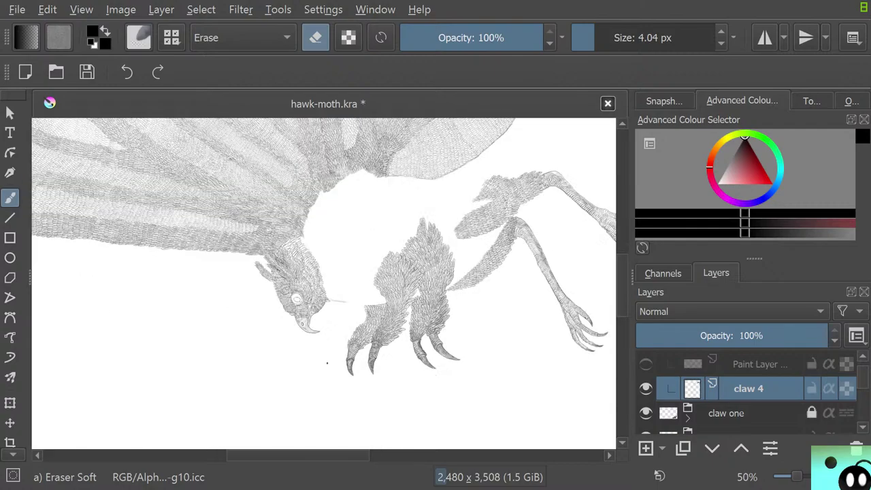
scroll(534, 306, up, 1)
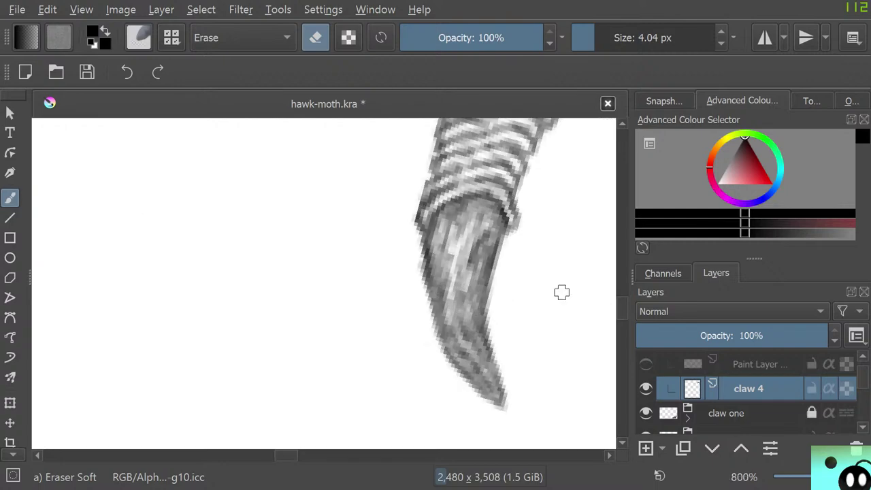
key(slash)
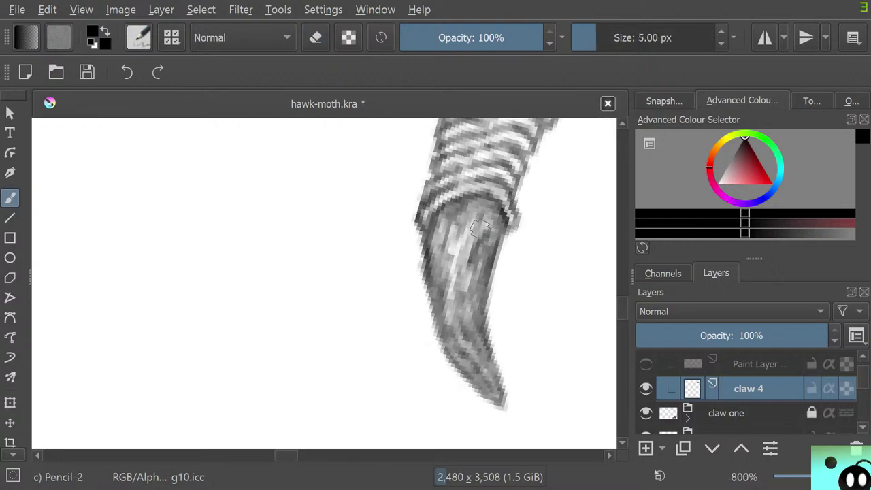
mouse_move(472, 219)
mouse_down()
mouse_move(450, 292)
mouse_move(458, 228)
mouse_move(445, 264)
mouse_move(443, 225)
mouse_move(436, 247)
mouse_move(455, 231)
mouse_move(449, 266)
mouse_move(451, 274)
mouse_move(455, 259)
mouse_move(464, 262)
mouse_move(464, 302)
mouse_move(455, 248)
mouse_move(462, 239)
mouse_move(454, 237)
mouse_move(471, 215)
mouse_move(445, 237)
mouse_move(438, 317)
mouse_up()
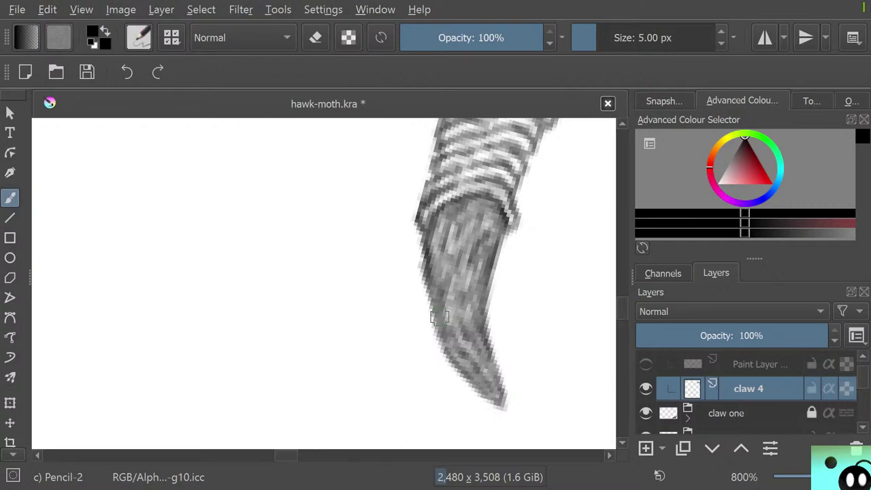
Reset the canvas rotation
scroll(440, 317, up, 1)
scroll(457, 291, down, 11)
scroll(519, 266, up, 2)
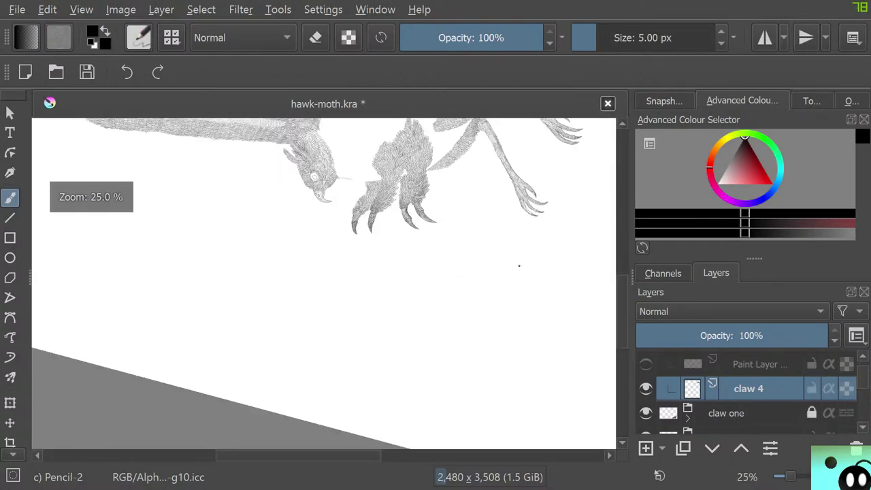
scroll(387, 188, up, 1)
scroll(387, 185, down, 5)
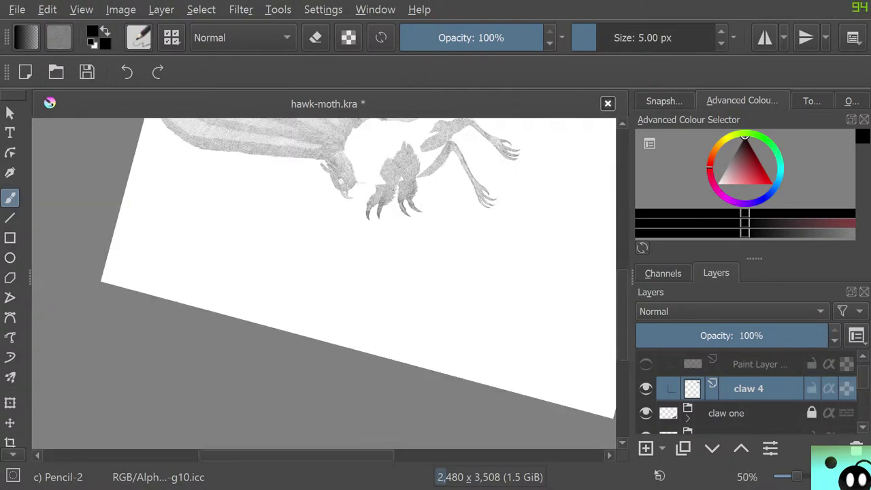
scroll(387, 183, up, 4)
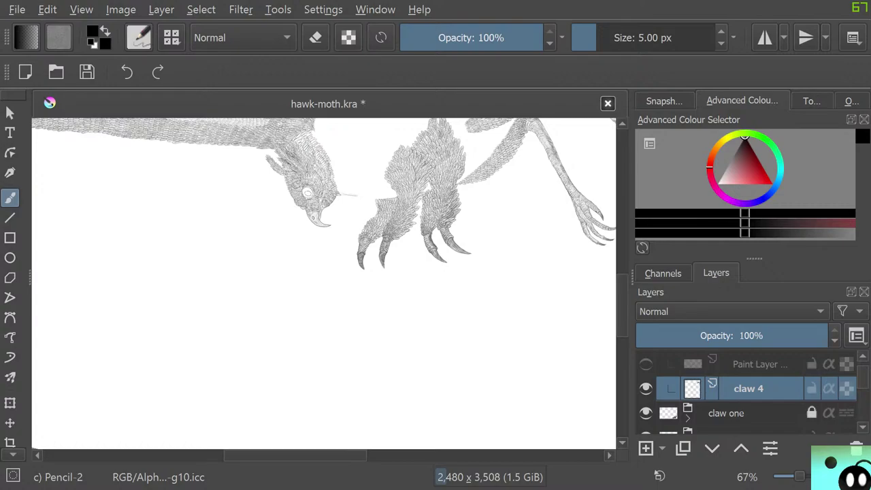
click(120, 9)
mouse_move(144, 165)
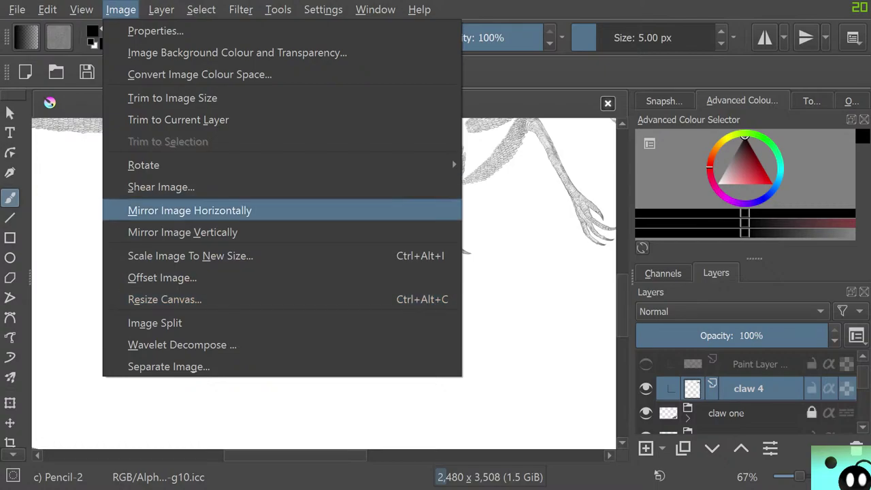
mouse_move(47, 9)
mouse_move(81, 10)
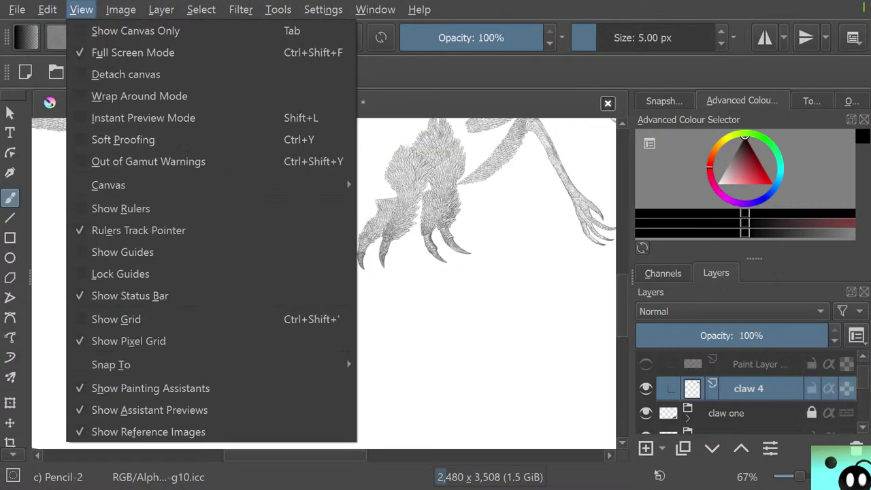
mouse_move(108, 184)
key(Down)
key(Down)
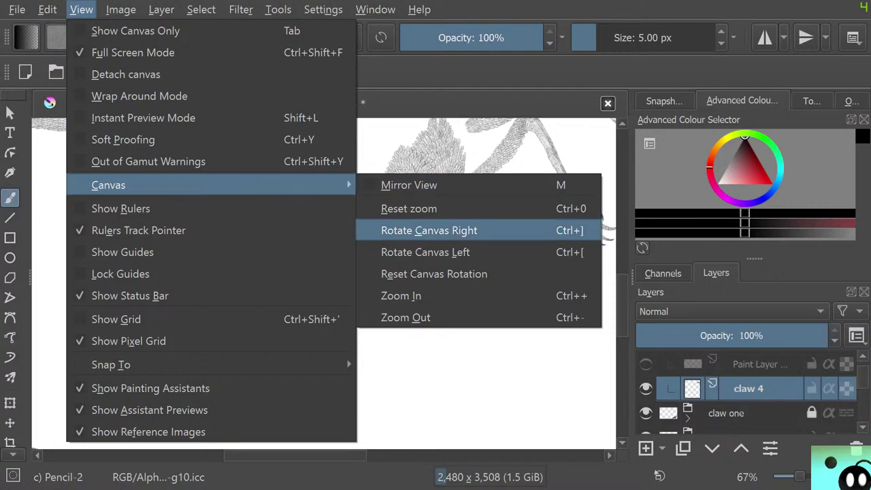
key(Down)
key(Down)
key(Down)
key(Up)
key(Up)
key(Up)
key(Down)
click(434, 273)
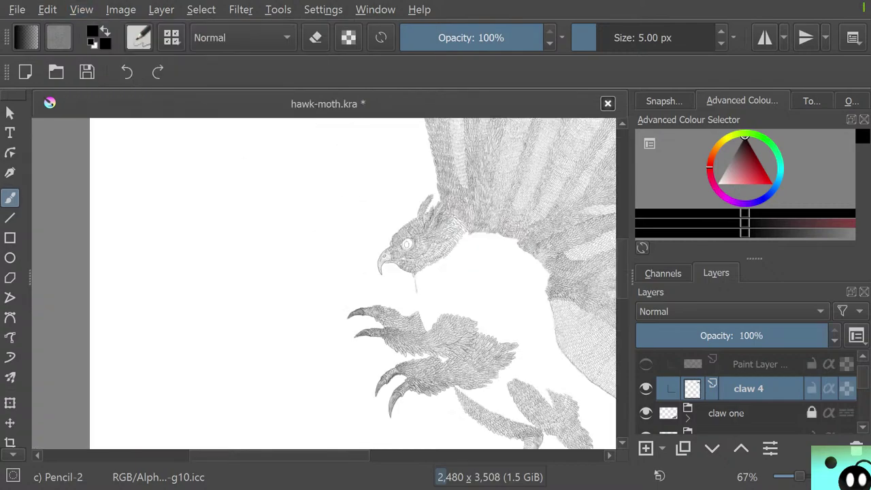
Lock the claw 4 layer
scroll(362, 234, down, 8)
scroll(366, 232, up, 3)
key(ctrl+plus)
key(ctrl+plus)
key(ctrl+plus)
key(ctrl+plus)
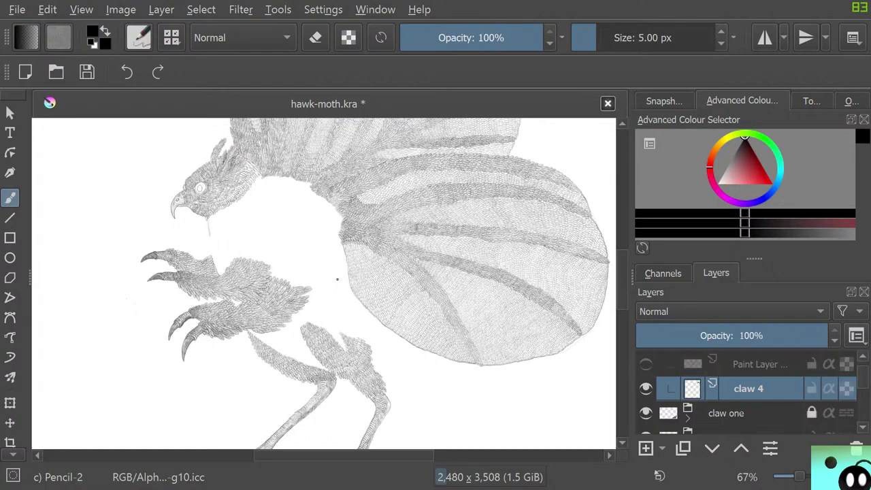
click(811, 387)
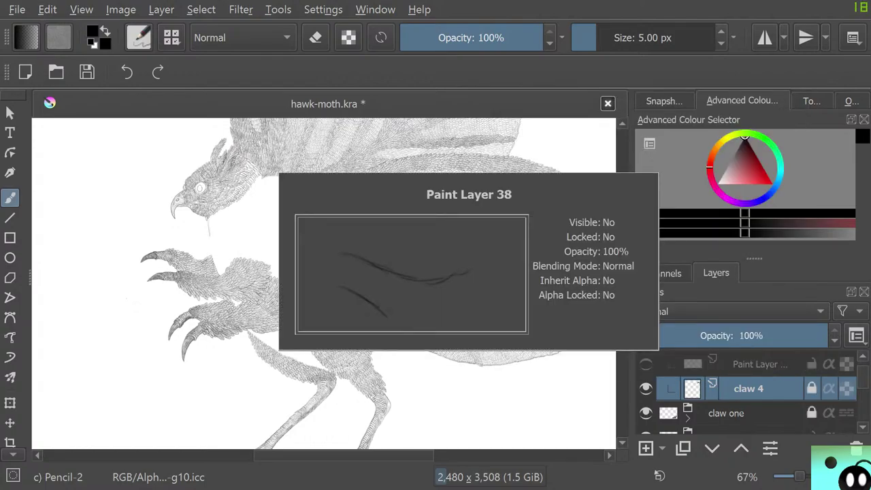
scroll(749, 394, up, 3)
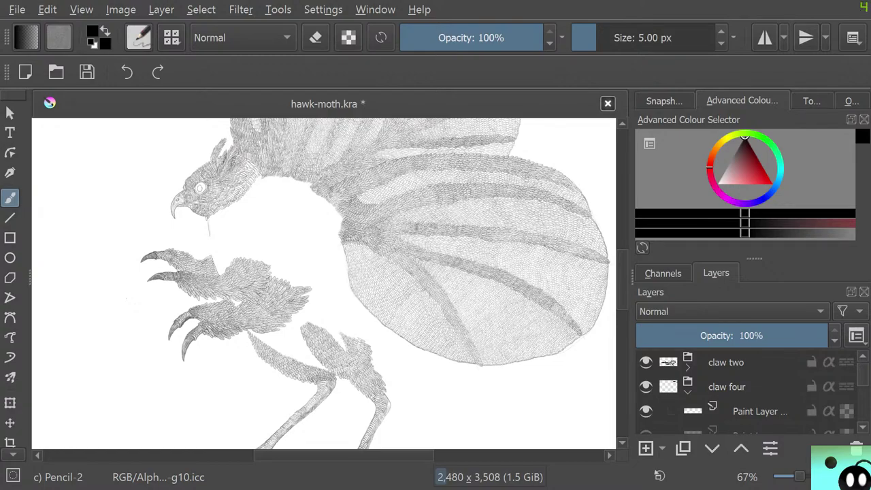
Lock the claw four group and the topmost paint layer inside it
click(811, 386)
click(810, 411)
scroll(748, 392, down, 4)
scroll(748, 391, up, 2)
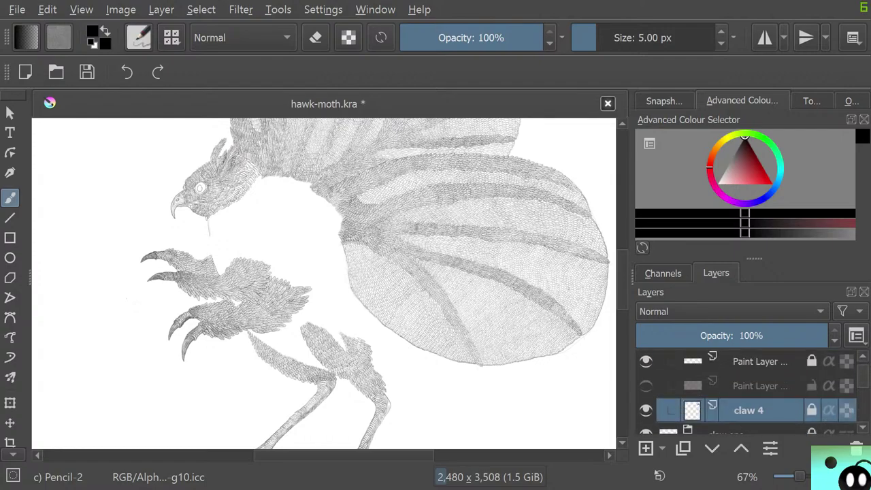
Toggle the visibility of the layers around claw 4 in the claw four group to check what each contains
click(645, 385)
click(646, 385)
click(646, 385)
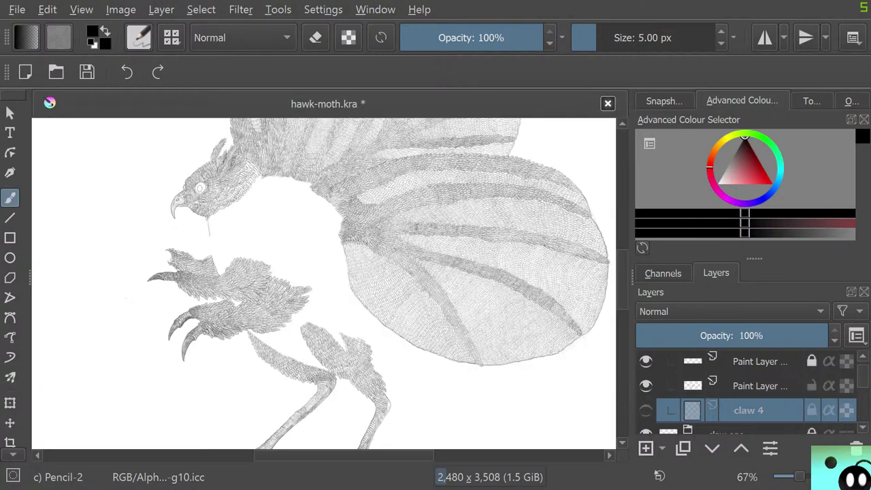
click(645, 386)
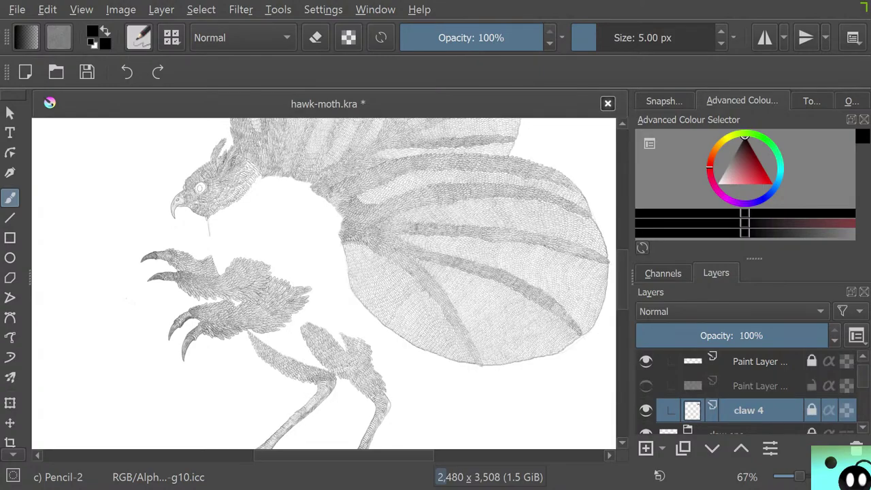
click(645, 385)
click(646, 386)
Collapse the claw four group in the layer stack
scroll(748, 394, down, 1)
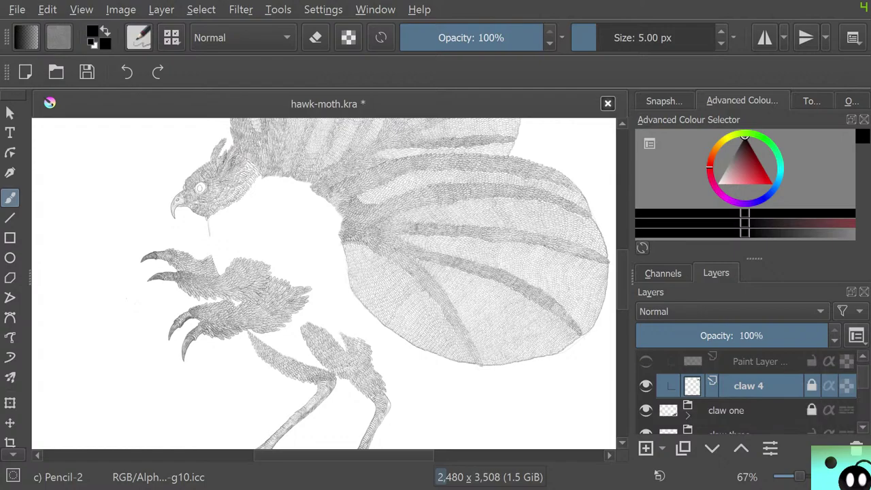
scroll(748, 395, up, 2)
click(687, 367)
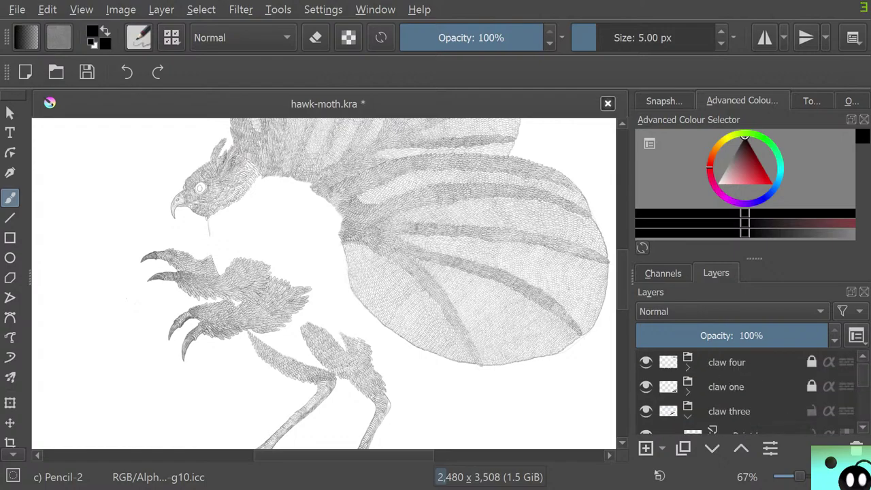
Switch to Firefox, show the image results for "moth" and open the Wikipedia moth picture
mouse_move(780, 379)
drag(0, 6, 403, 1)
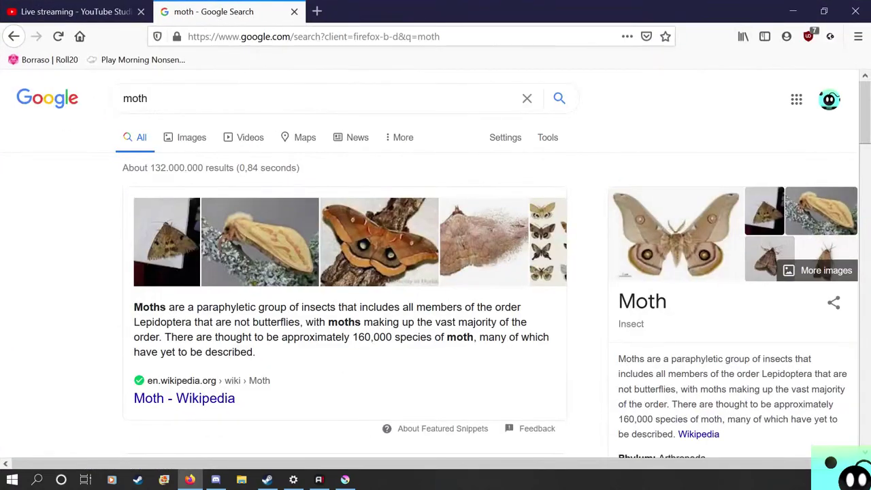
key(Return)
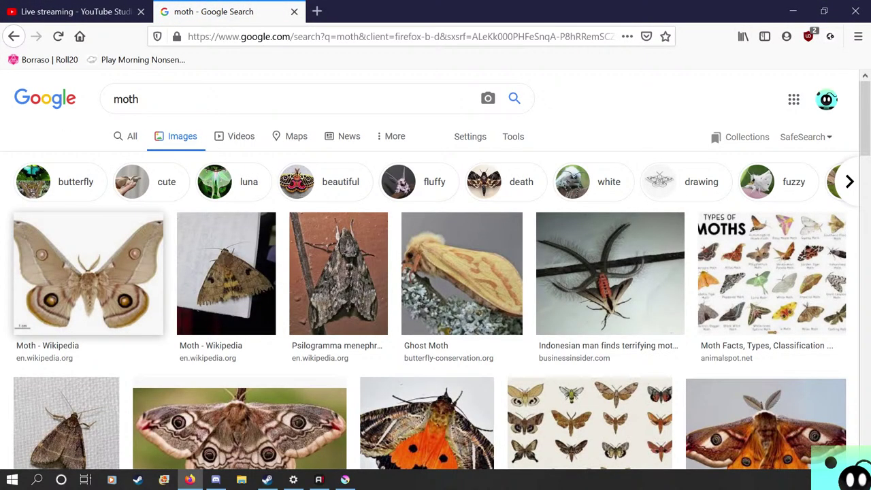
scroll(88, 285, down, 3)
scroll(88, 286, up, 3)
click(88, 272)
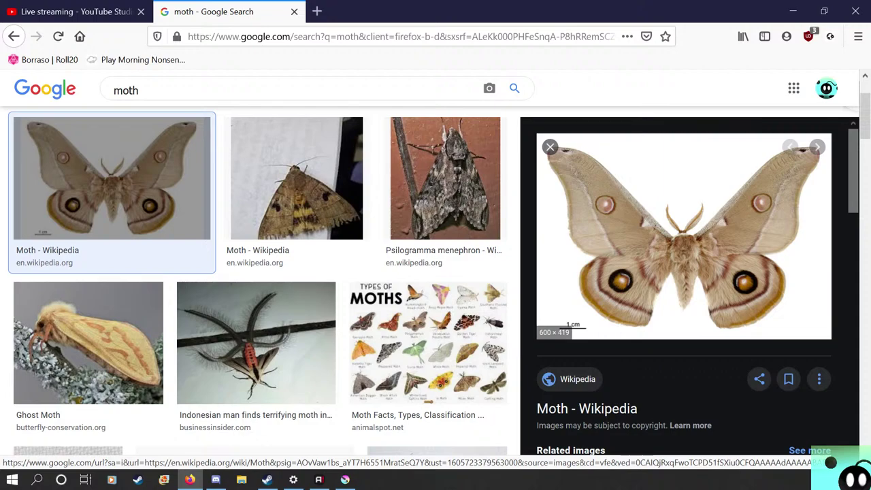
Switch back to Krita and save hawk-moth.kra
key(alt+Tab)
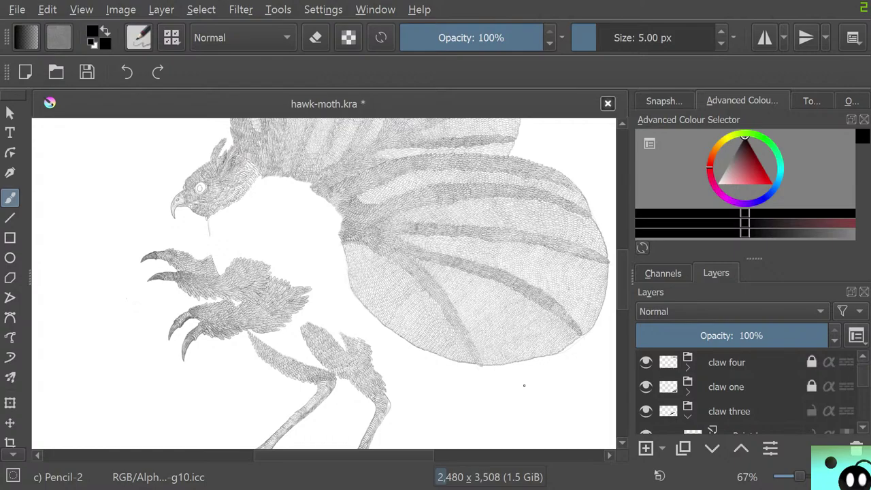
key(alt+Tab)
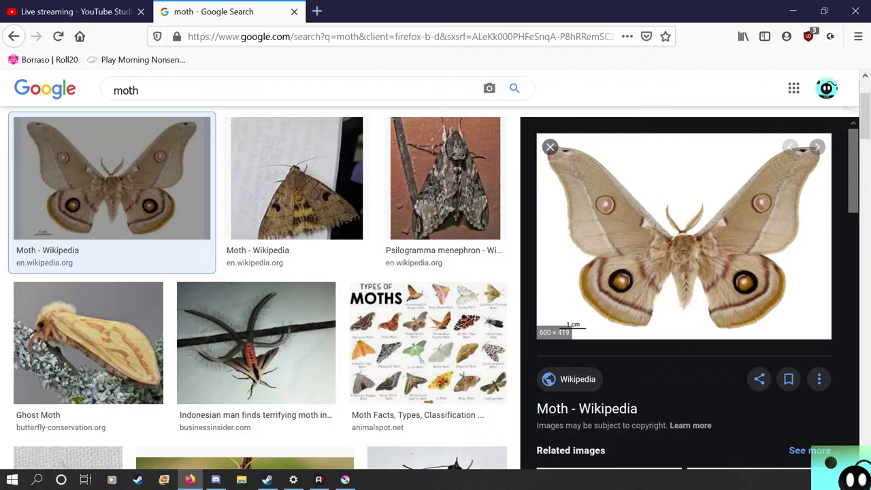
click(345, 479)
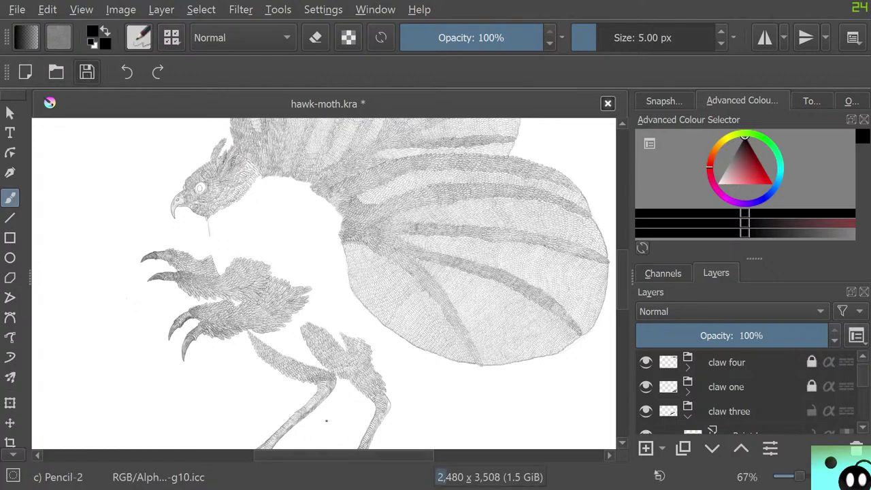
click(86, 71)
Return to Firefox and preview the Business Insider moth picture and the Animal Spot "Types of Moths" chart
key(alt+Tab)
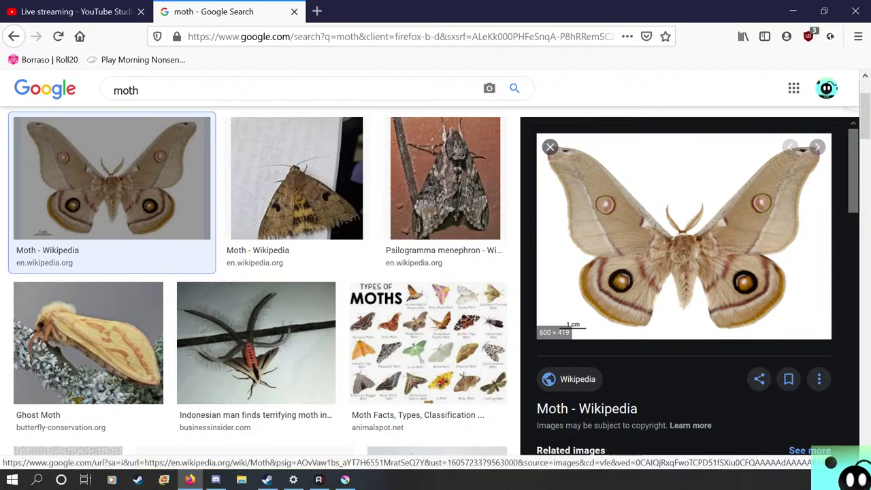
click(256, 343)
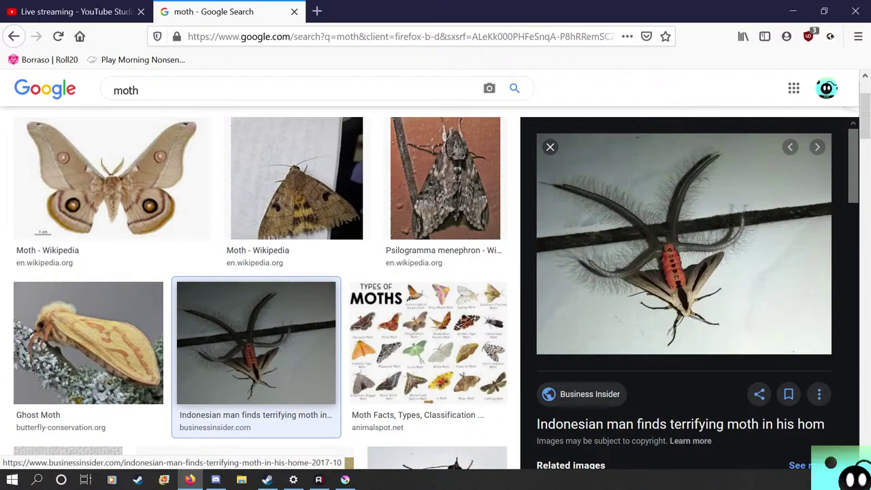
click(428, 342)
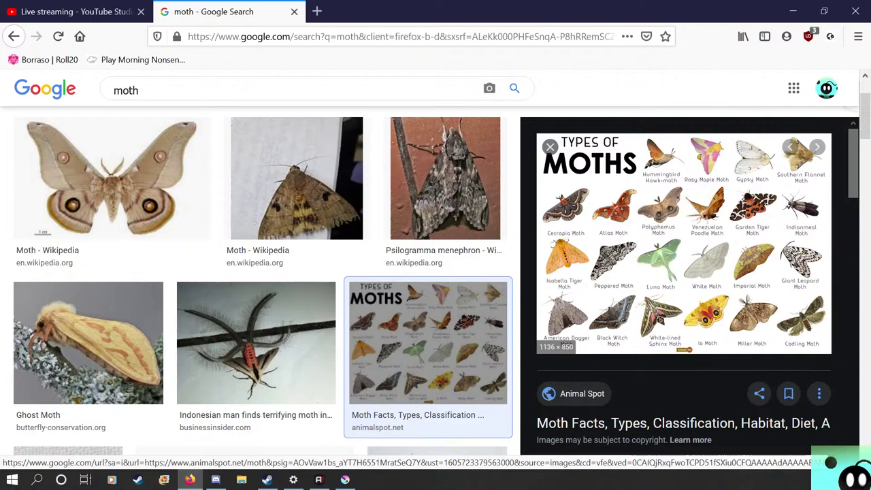
Open the Animal Spot page's Types-of-Moths.jpg chart on its own and enlarge it to full size
click(660, 264)
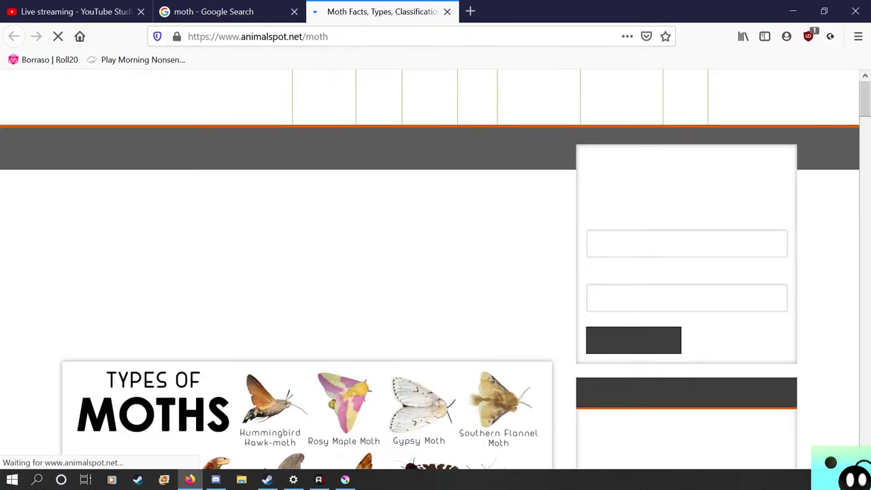
scroll(307, 327, down, 3)
scroll(307, 286, down, 5)
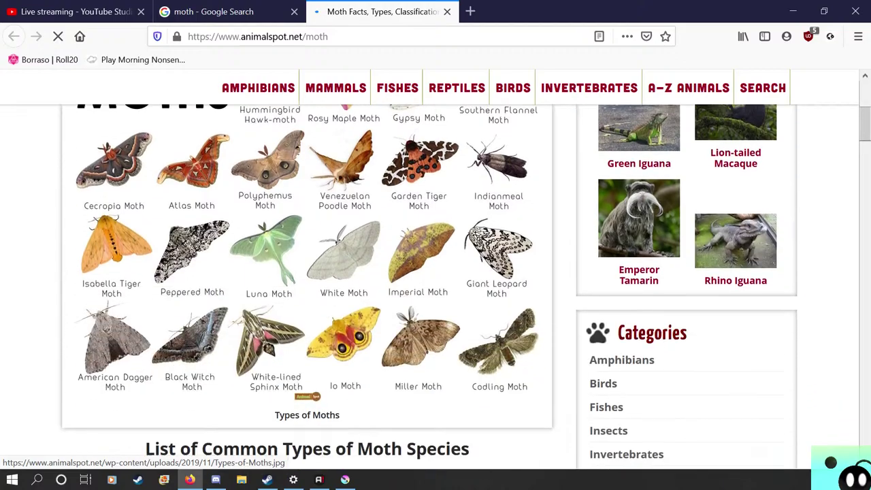
scroll(306, 285, up, 1)
click(306, 286)
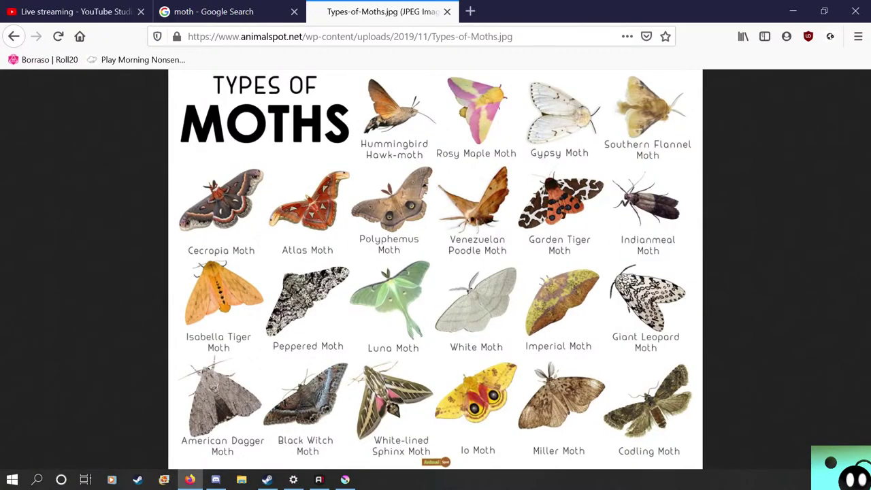
click(347, 260)
click(347, 260)
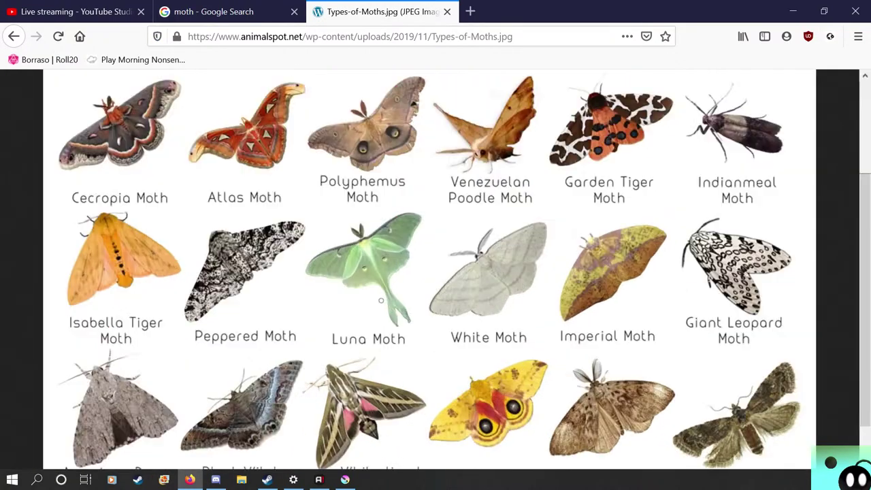
click(347, 260)
Examine the body shapes, wings and antennae of the species in the Types of Moths chart
scroll(435, 272, down, 1)
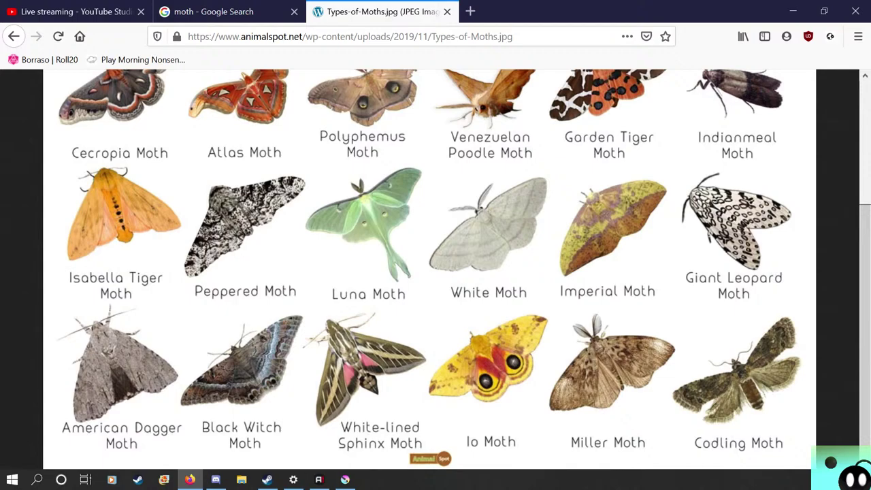
scroll(435, 273, up, 1)
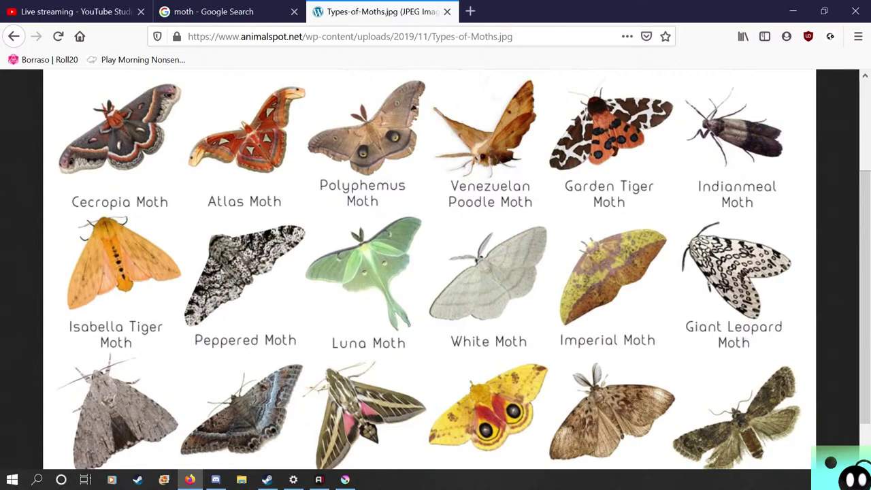
scroll(429, 268, up, 1)
scroll(430, 268, down, 1)
scroll(429, 269, up, 1)
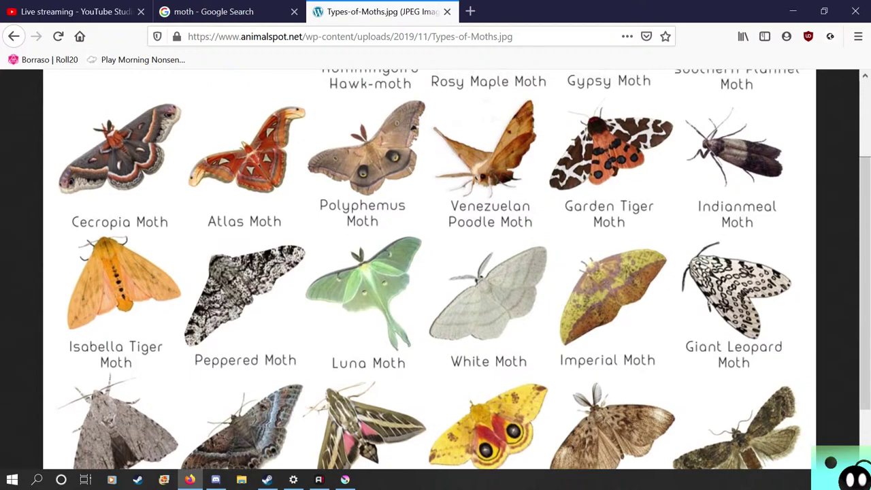
scroll(429, 269, down, 1)
scroll(435, 269, up, 3)
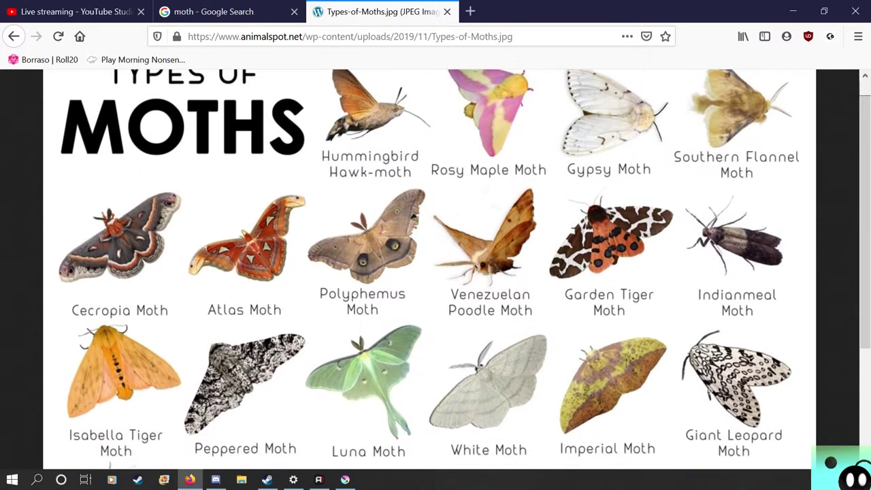
scroll(436, 268, down, 1)
scroll(436, 269, down, 2)
scroll(436, 268, up, 3)
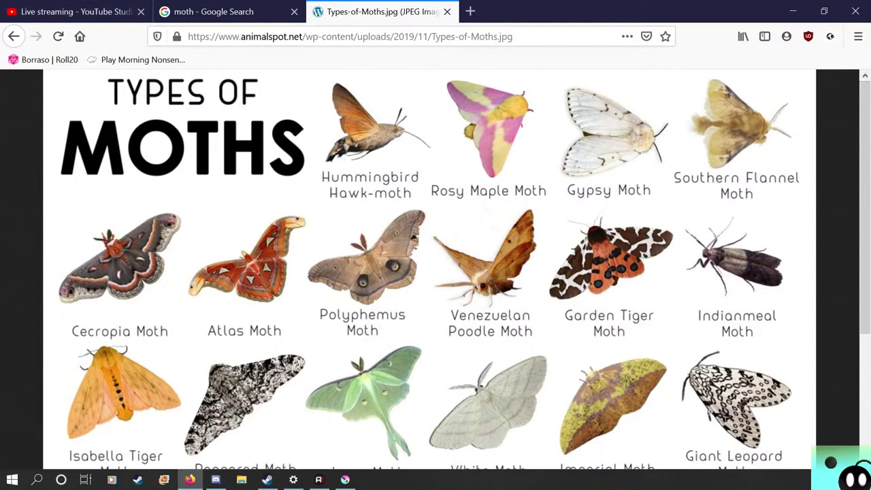
Move the Firefox window with the moth chart off this display and return to Krita
drag(518, 20, 2, 75)
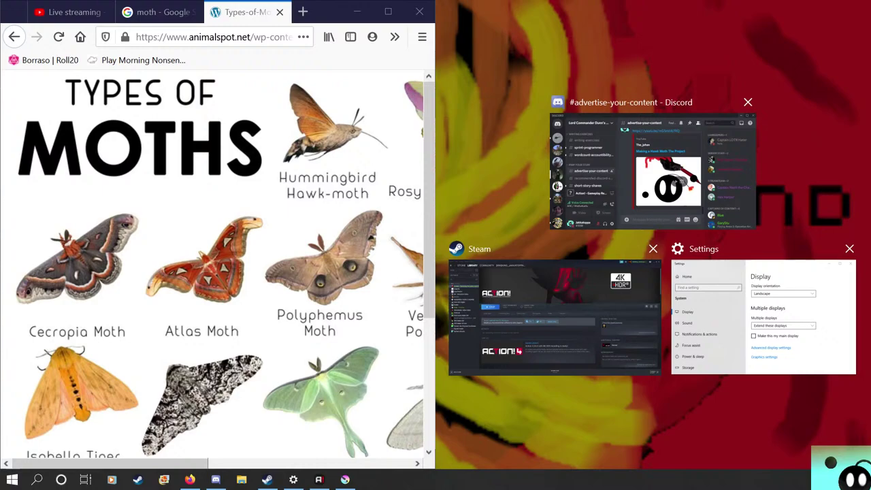
drag(328, 12, 0, 44)
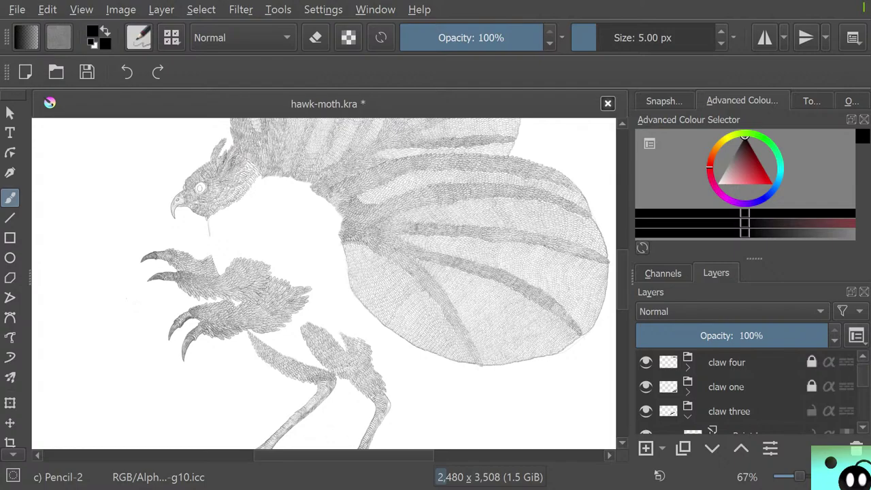
Lock the claw two group and add a new paint layer above it
scroll(467, 334, down, 5)
scroll(471, 343, up, 6)
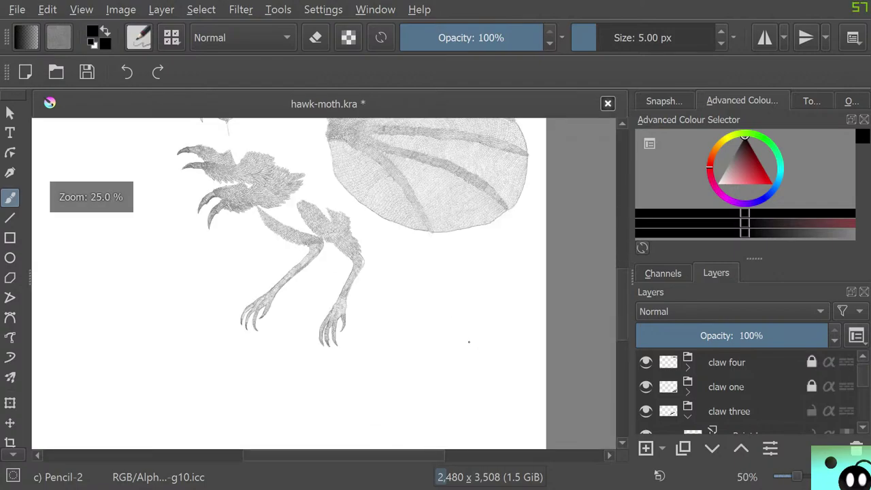
scroll(748, 391, up, 1)
click(811, 362)
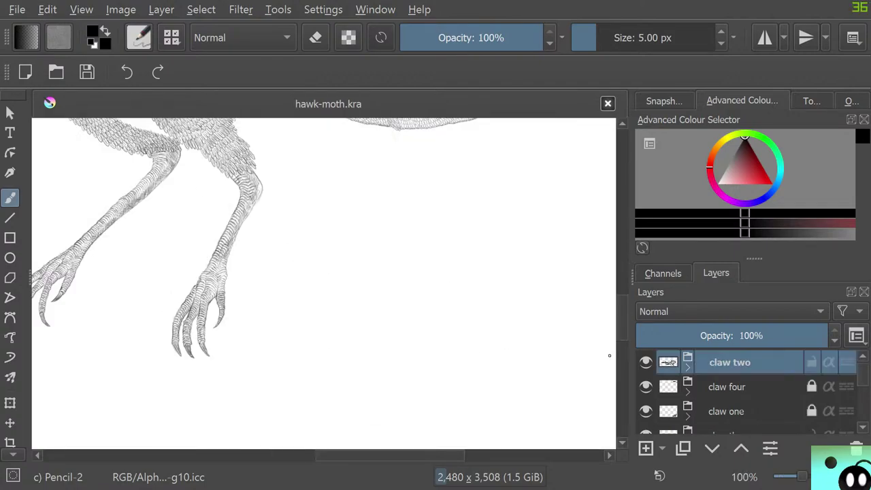
key(Insert)
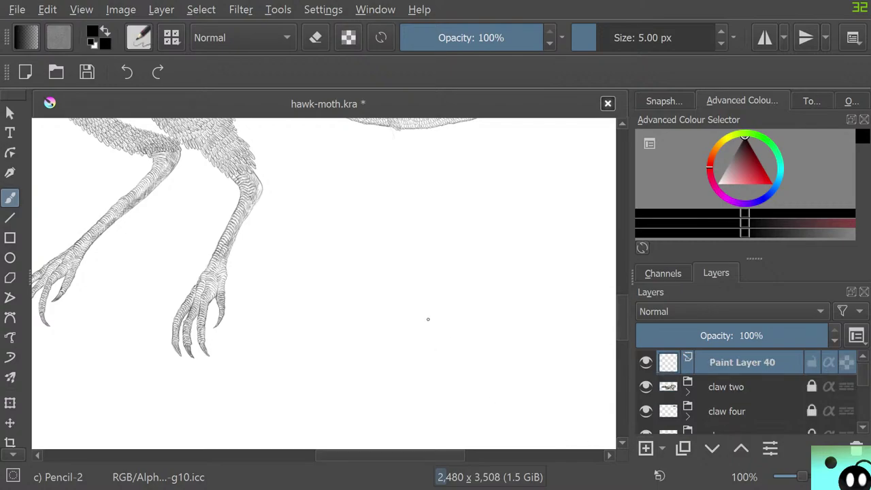
Find the hidden body sketch layer near the base of the layer stack and make it visible as a drawing guide
scroll(414, 305, down, 4)
scroll(380, 307, up, 2)
scroll(353, 316, up, 2)
scroll(742, 391, down, 4)
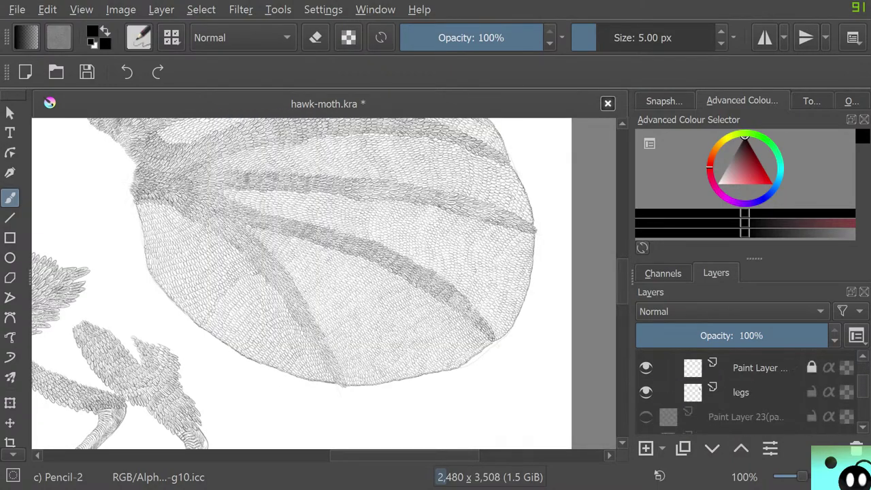
scroll(748, 391, down, 5)
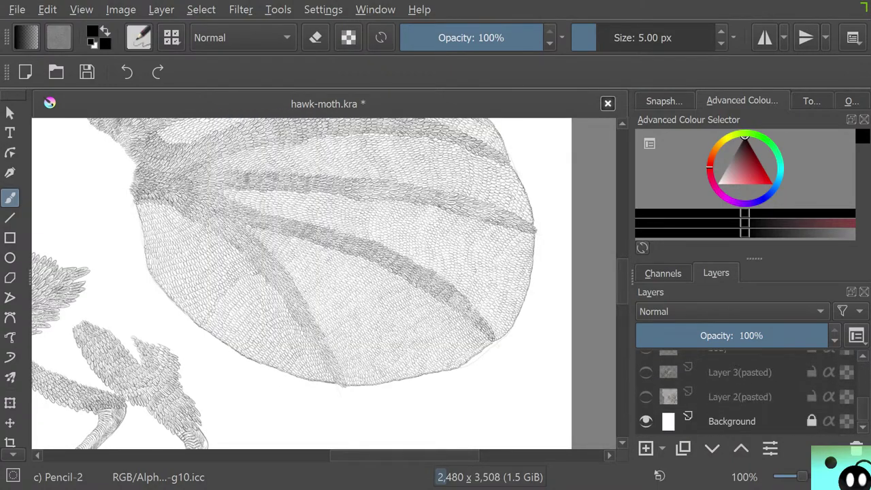
scroll(748, 391, up, 4)
scroll(741, 391, up, 3)
scroll(384, 345, down, 4)
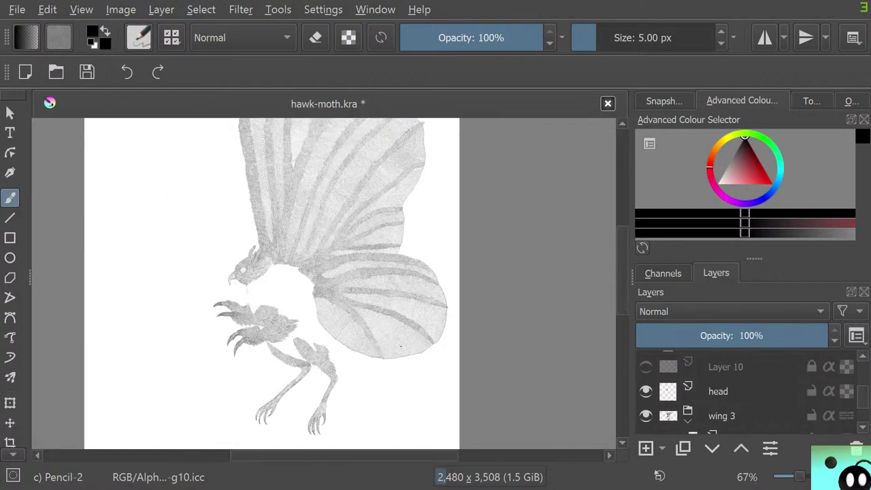
scroll(384, 345, up, 3)
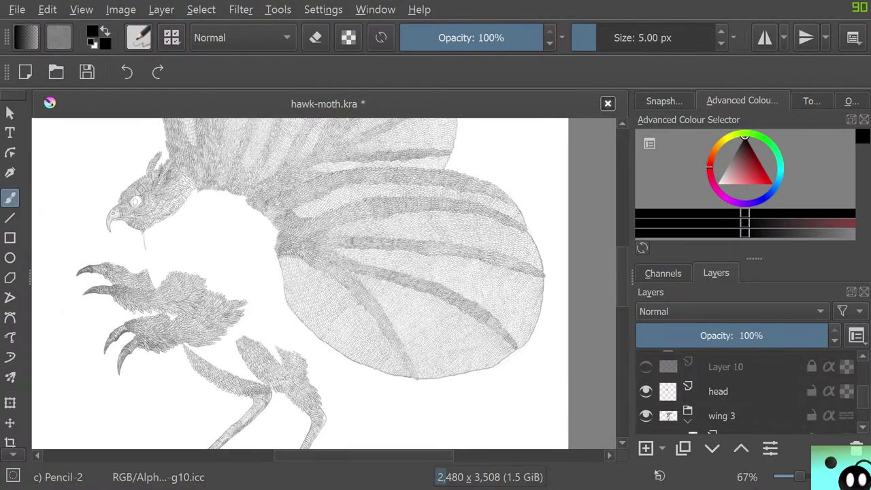
scroll(749, 394, down, 3)
scroll(749, 395, down, 3)
scroll(748, 394, up, 4)
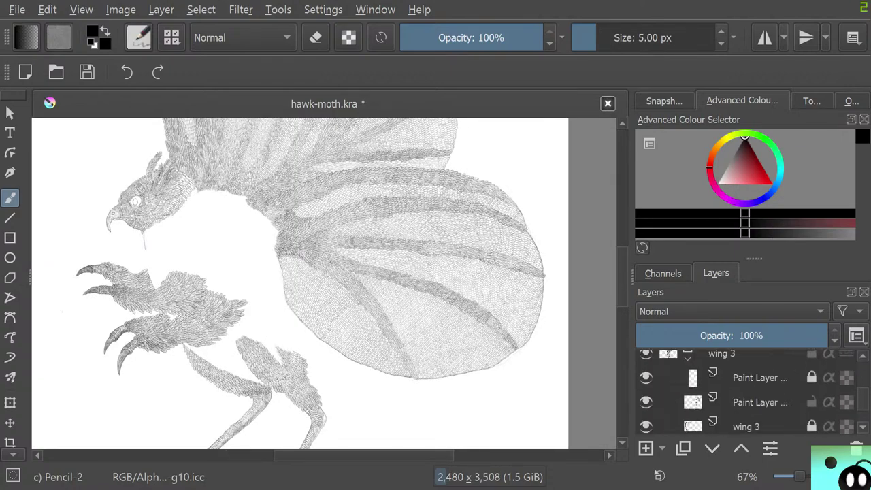
scroll(748, 395, down, 3)
scroll(748, 394, up, 3)
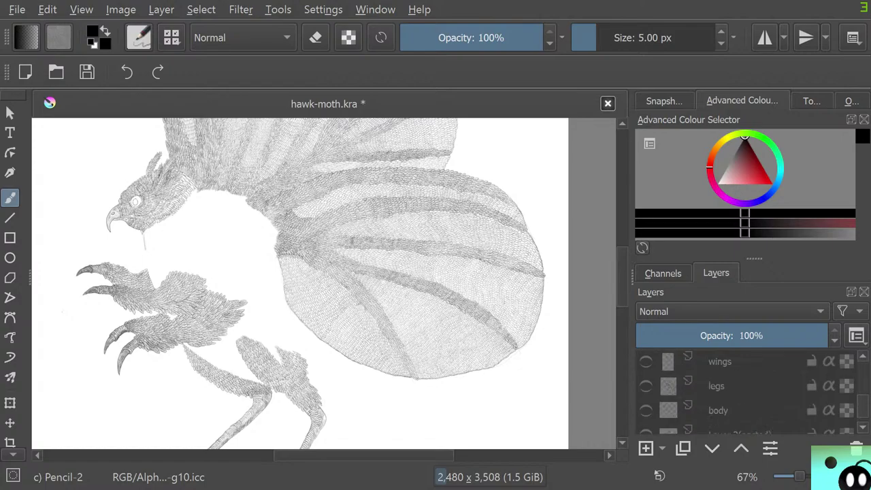
click(646, 410)
mouse_move(645, 410)
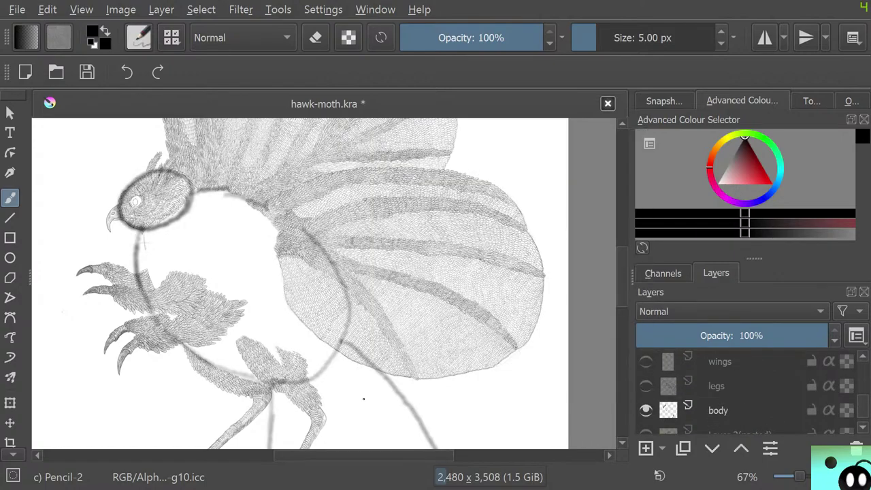
Rename the empty paint layer above the claw two group as tail
drag(144, 244, 277, 243)
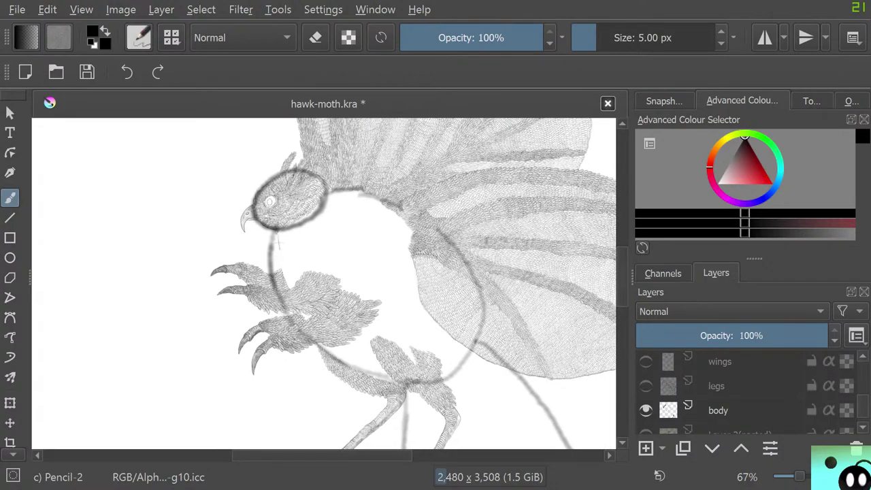
drag(354, 422, 351, 123)
scroll(275, 242, up, 3)
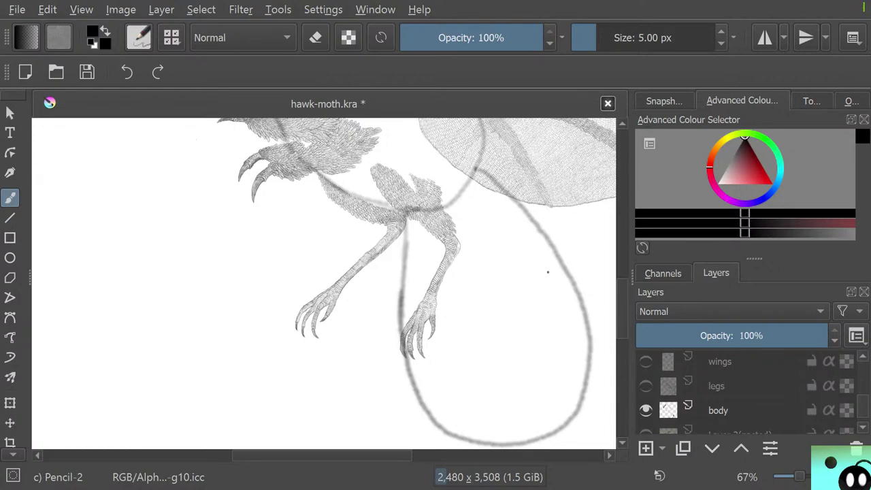
click(646, 447)
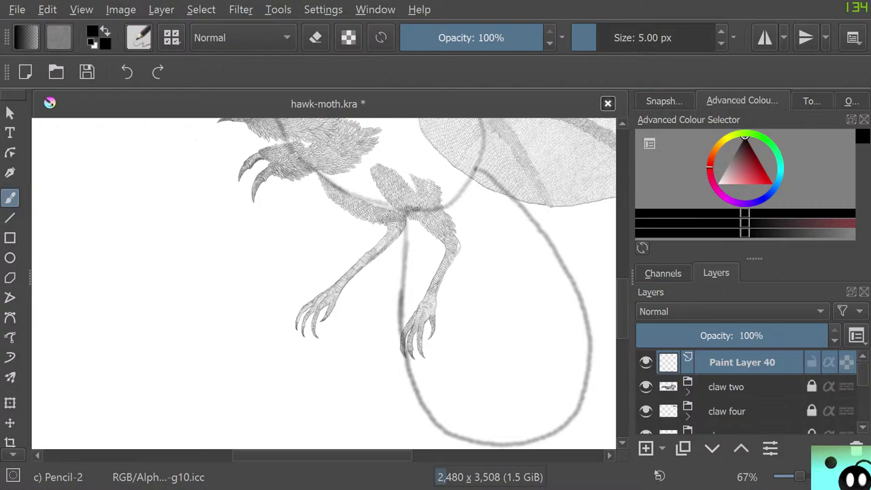
double_click(742, 362)
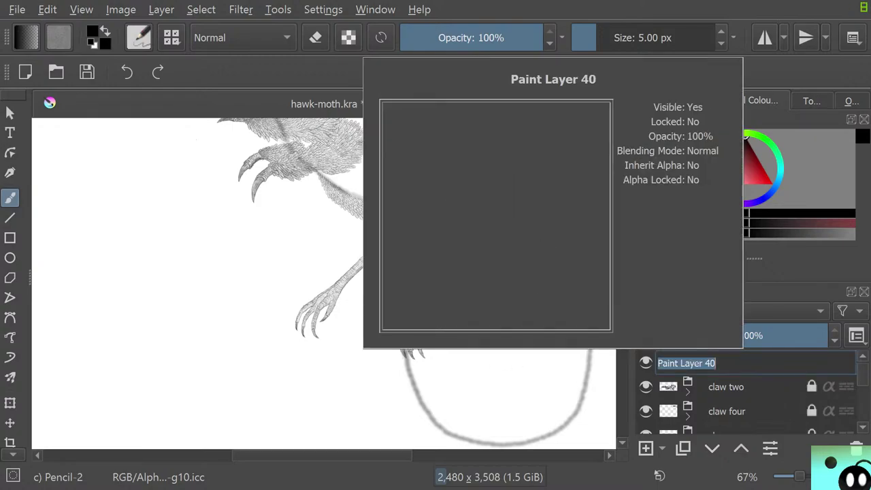
text(tail)
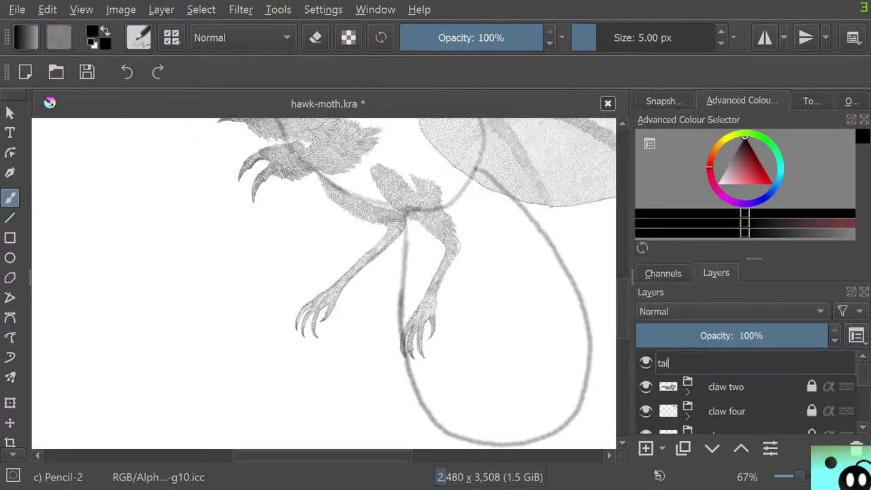
key(Return)
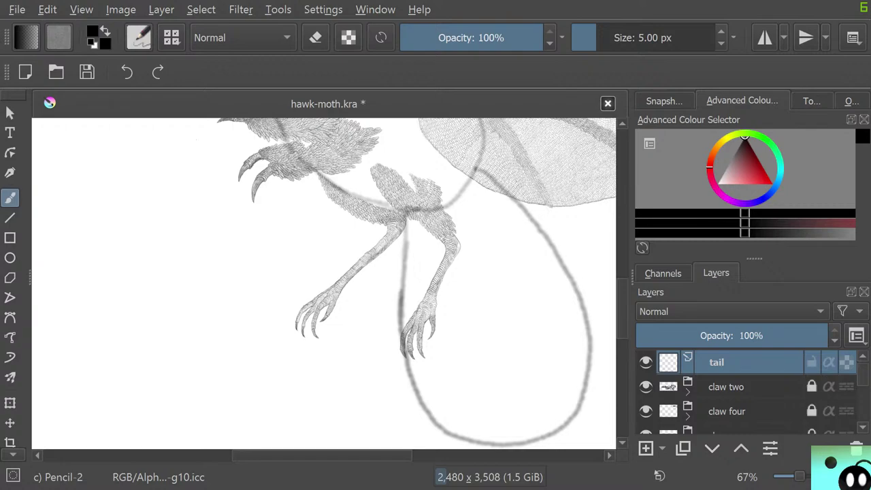
Find the head layer in the stack and check its contents by hiding it and showing it again
scroll(324, 283, up, 5)
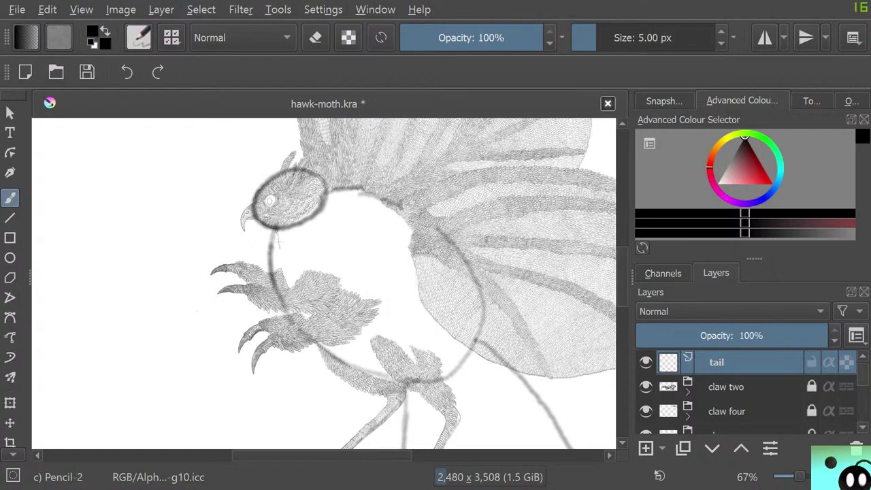
scroll(741, 391, down, 10)
scroll(742, 391, up, 10)
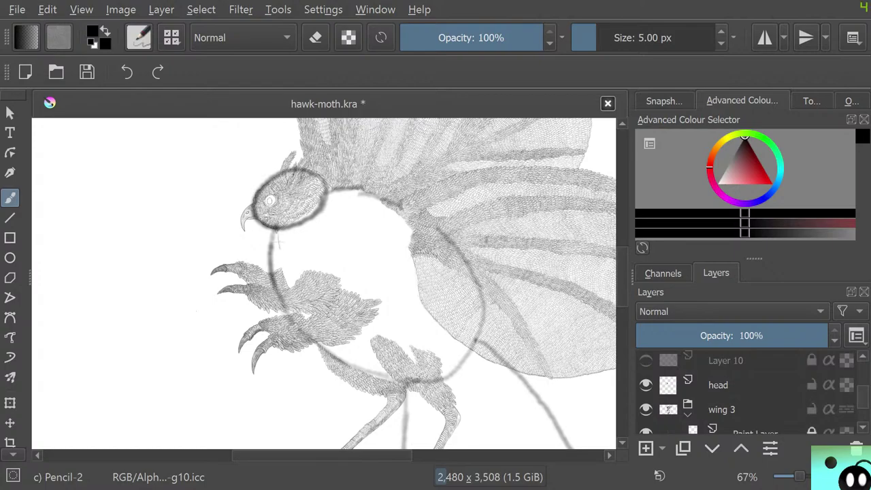
click(719, 385)
click(645, 384)
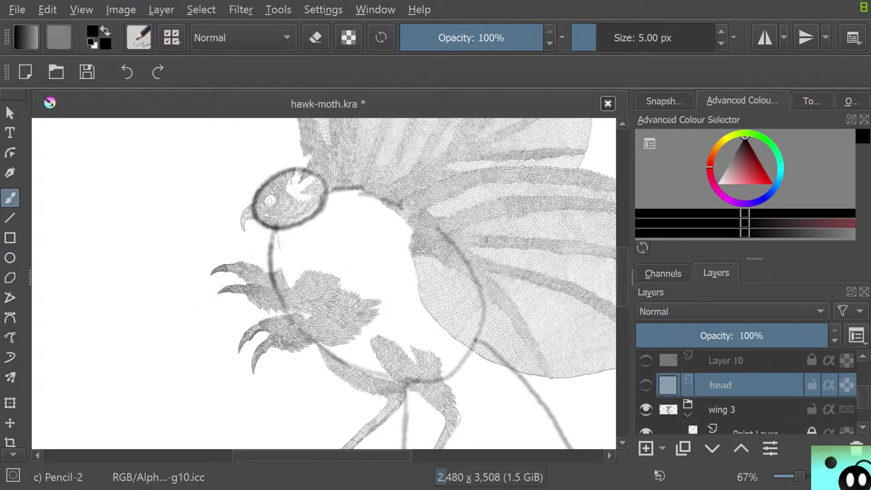
click(645, 384)
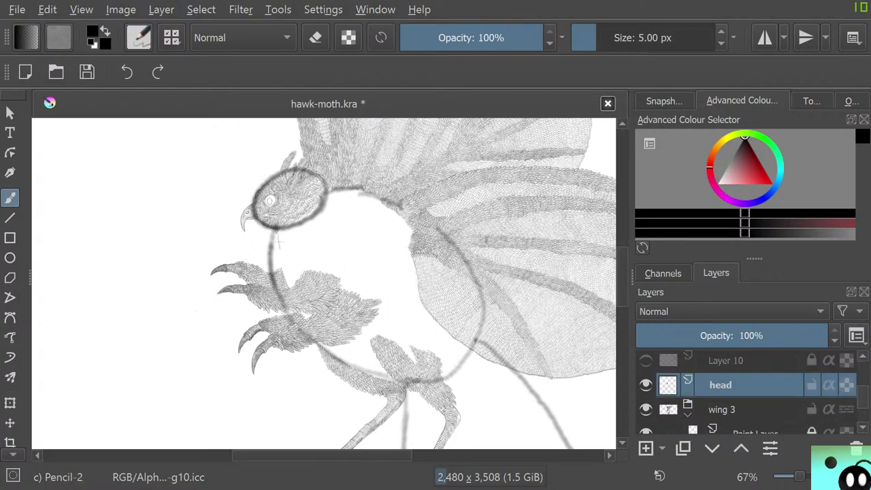
Inspect the wing 1 group's layers, toggling Layer 14's visibility off and on to identify what it contains
scroll(745, 395, down, 1)
scroll(745, 395, up, 3)
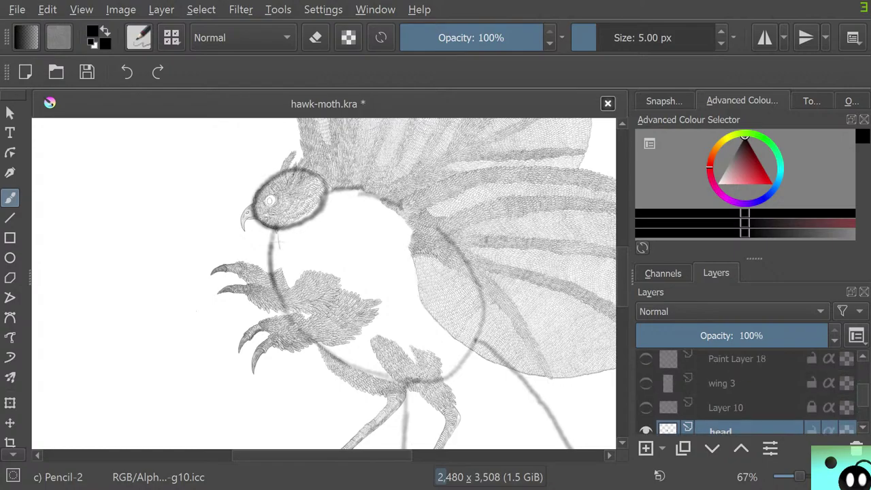
scroll(745, 395, down, 3)
scroll(745, 393, up, 3)
click(688, 363)
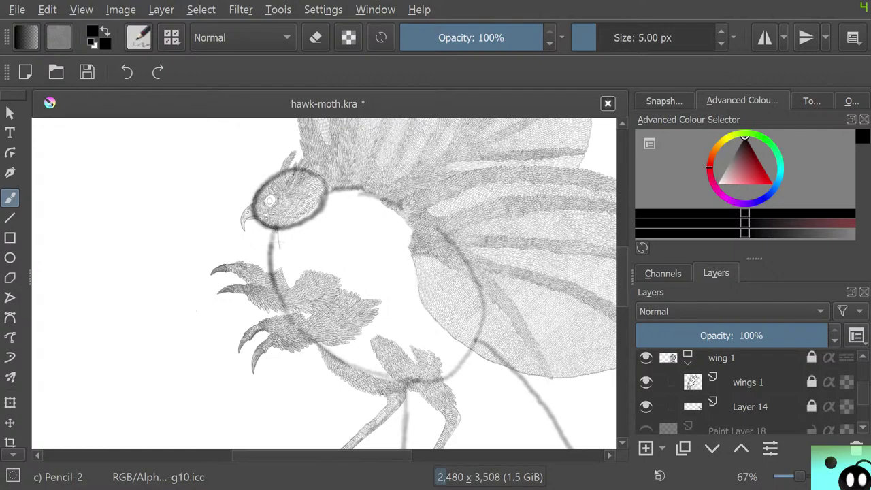
click(688, 362)
click(687, 362)
click(645, 406)
click(645, 406)
click(645, 406)
click(645, 406)
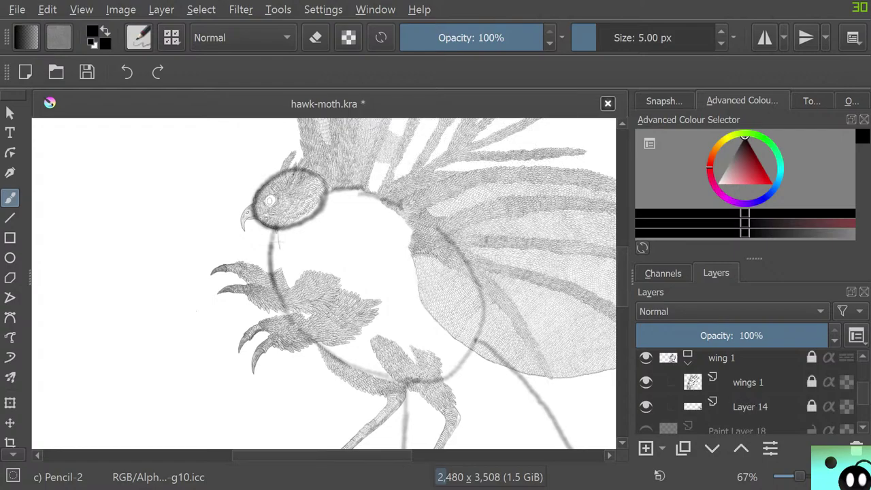
click(645, 406)
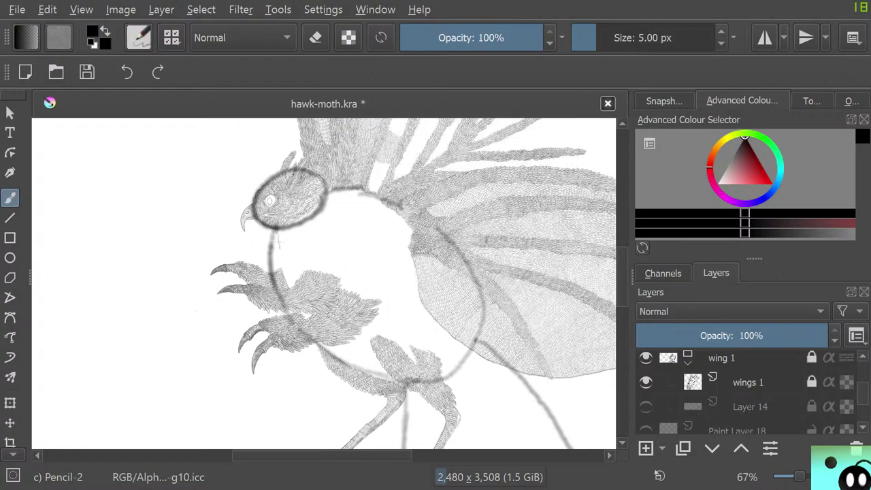
click(645, 406)
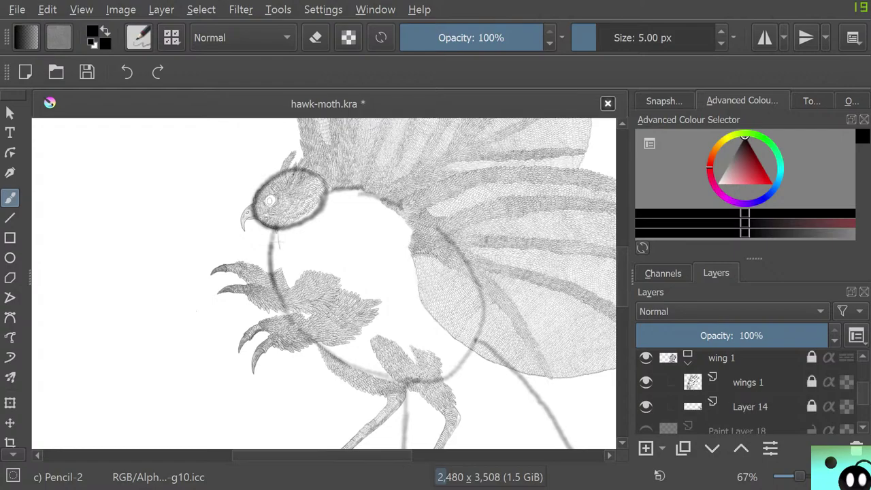
Collapse the wing 3 group and move the ears layer above it, directly beneath the head layer
scroll(749, 395, down, 2)
scroll(748, 393, down, 3)
scroll(749, 392, up, 2)
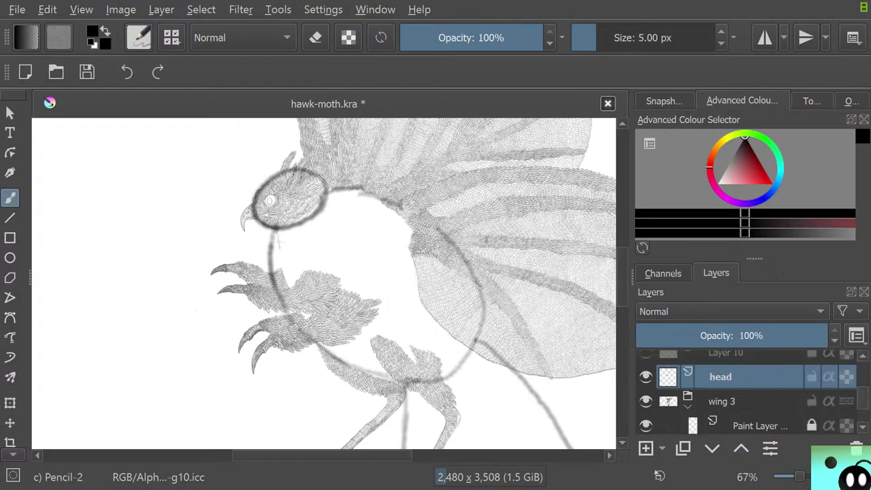
click(687, 406)
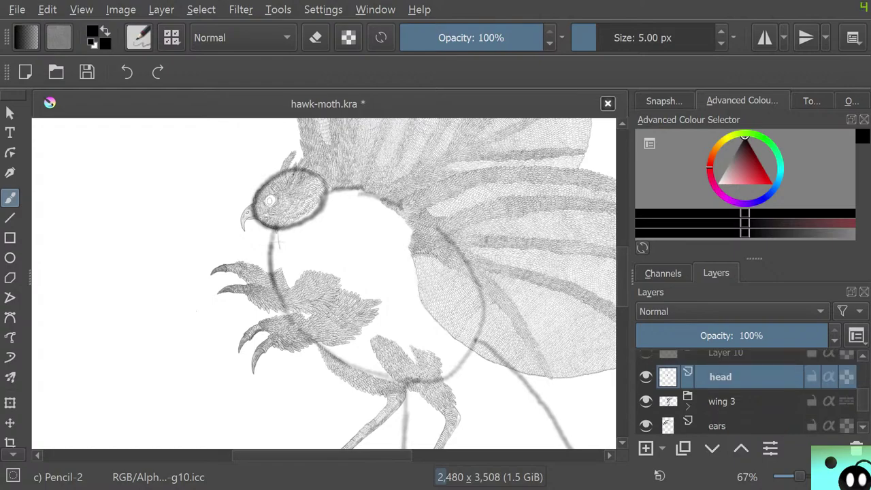
click(718, 425)
drag(718, 426, 715, 387)
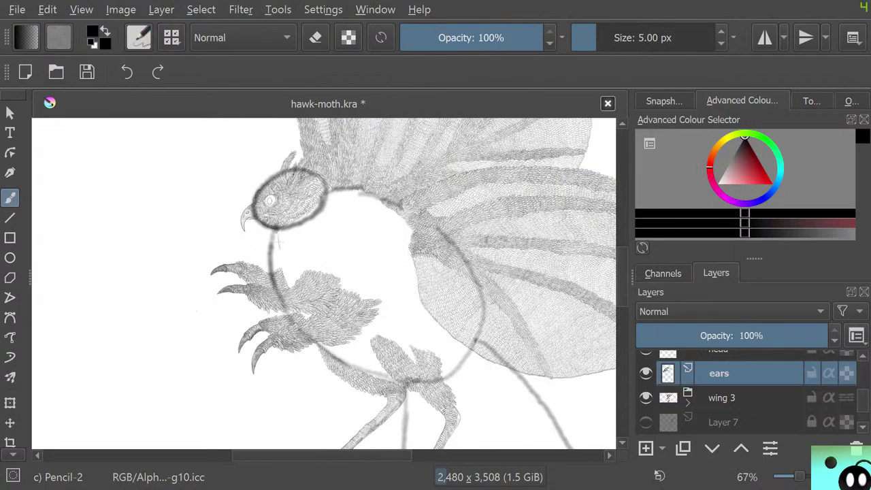
Group the head and ears layers together and name the group head
click(719, 352)
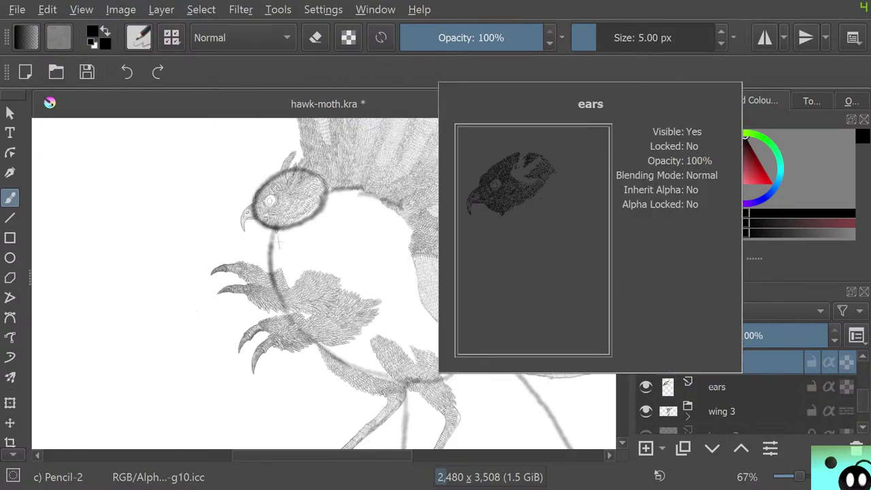
ctrl+click(716, 386)
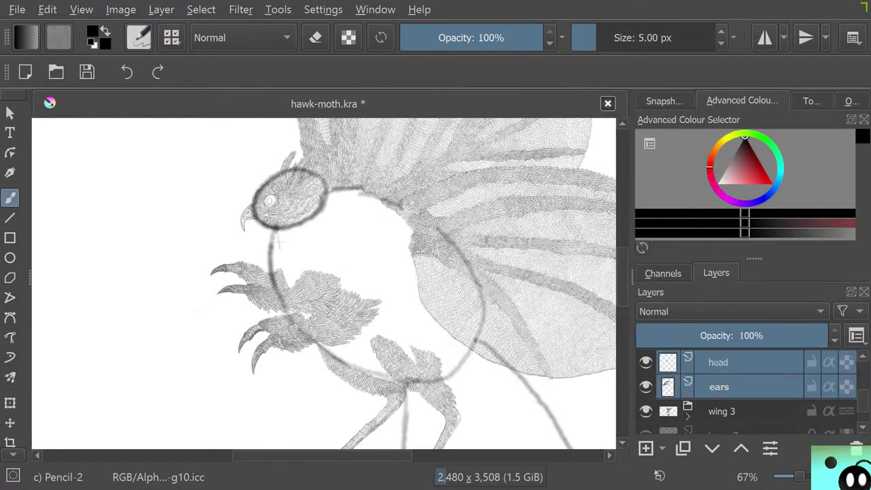
right_click(716, 387)
mouse_move(632, 309)
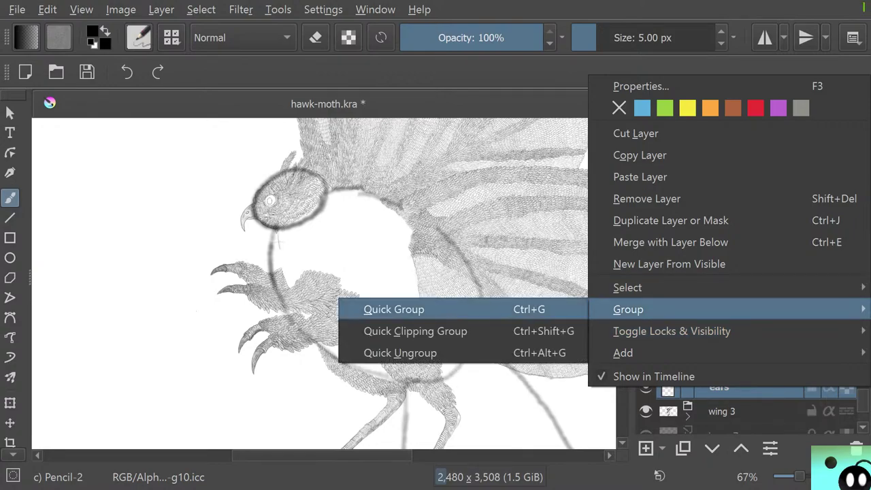
click(408, 309)
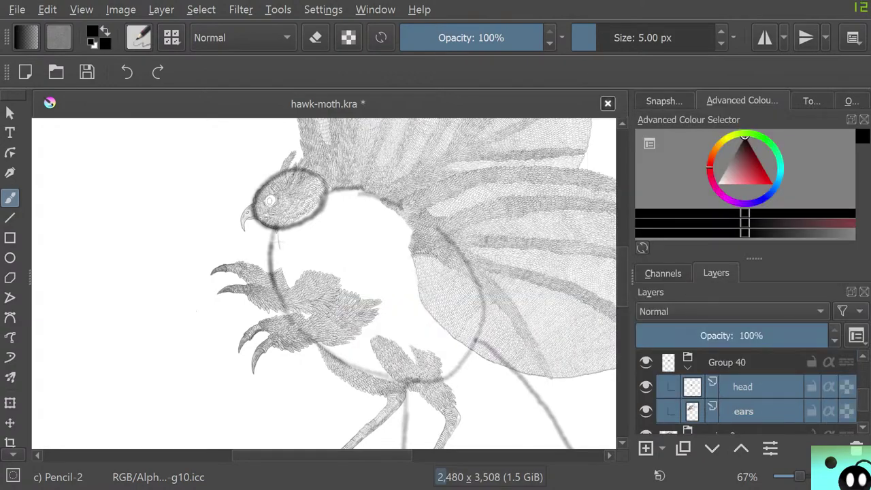
click(727, 362)
double_click(727, 362)
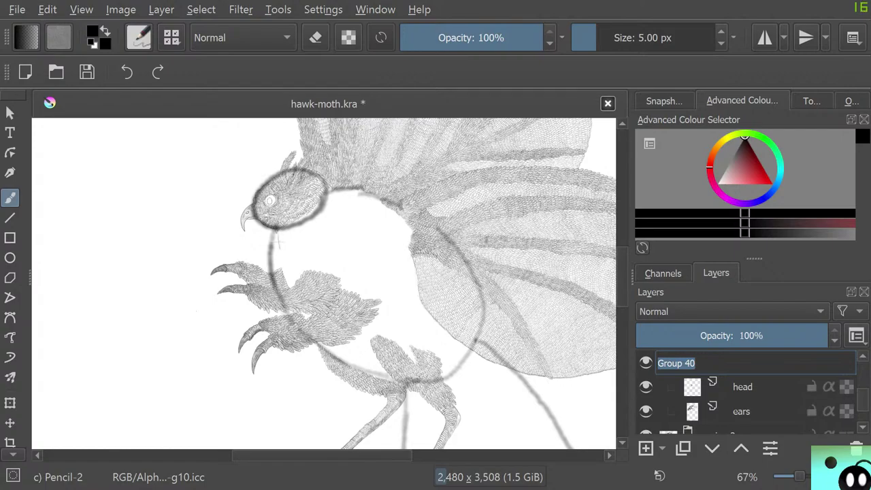
text(head)
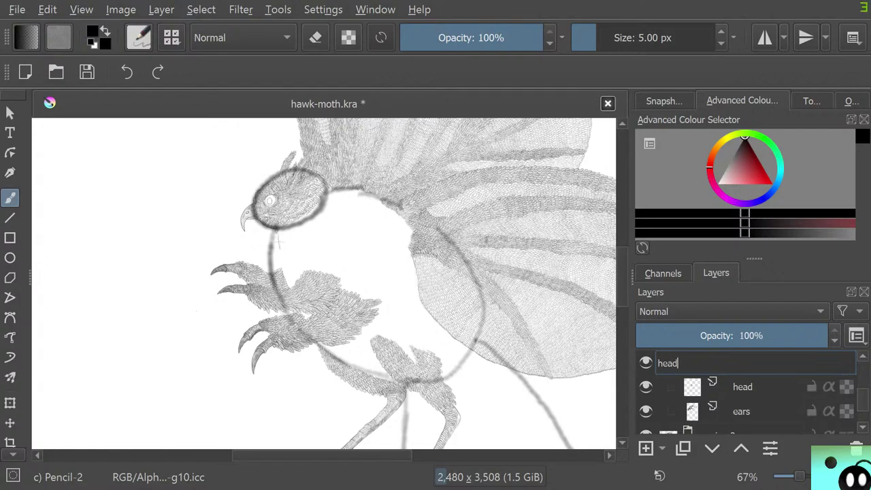
key(Return)
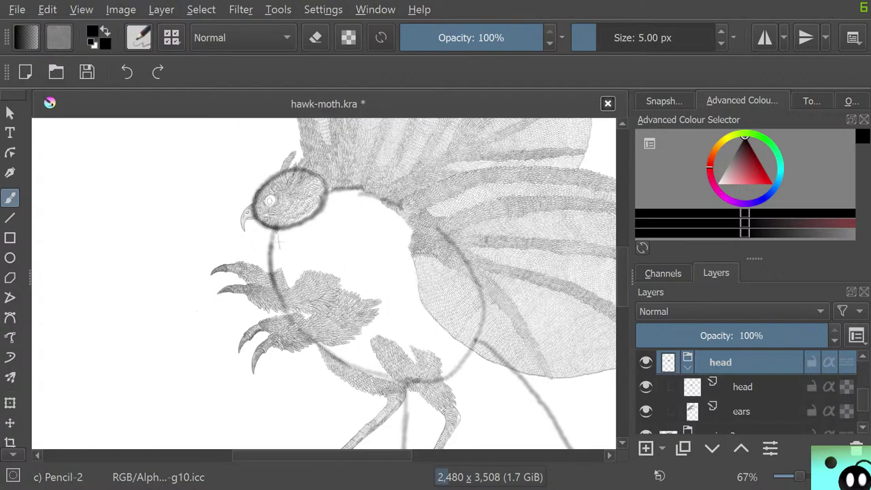
Lock the head and ears layers and their head group, collapse that group, and lock the wing 3 group
click(742, 387)
click(810, 411)
click(811, 387)
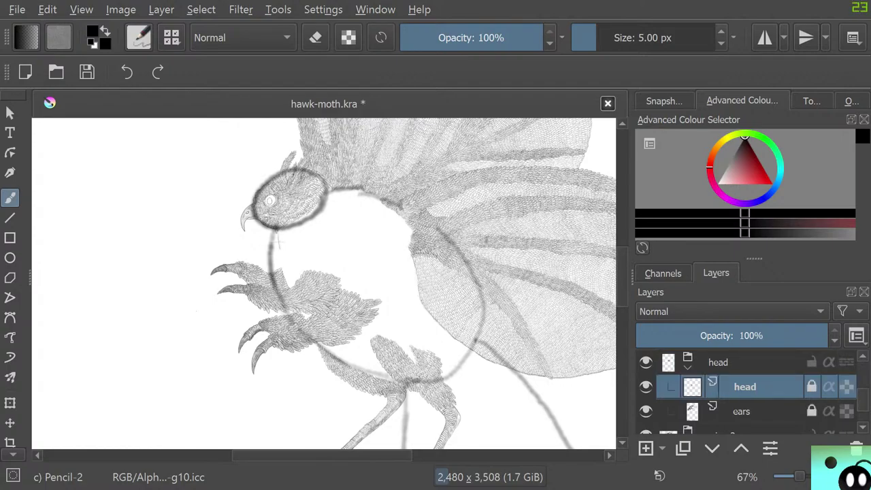
click(811, 362)
click(687, 367)
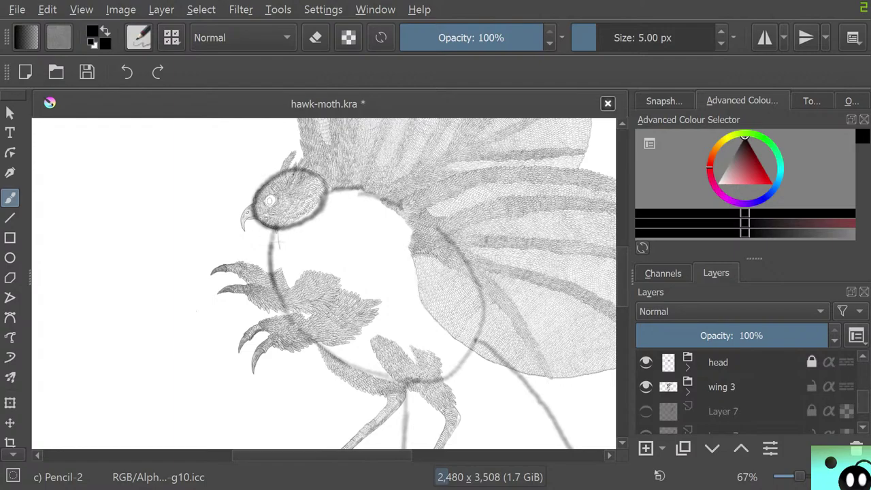
click(810, 385)
Find the expanded wing 1 group in the layer stack and collapse it
scroll(742, 395, down, 10)
scroll(742, 395, up, 10)
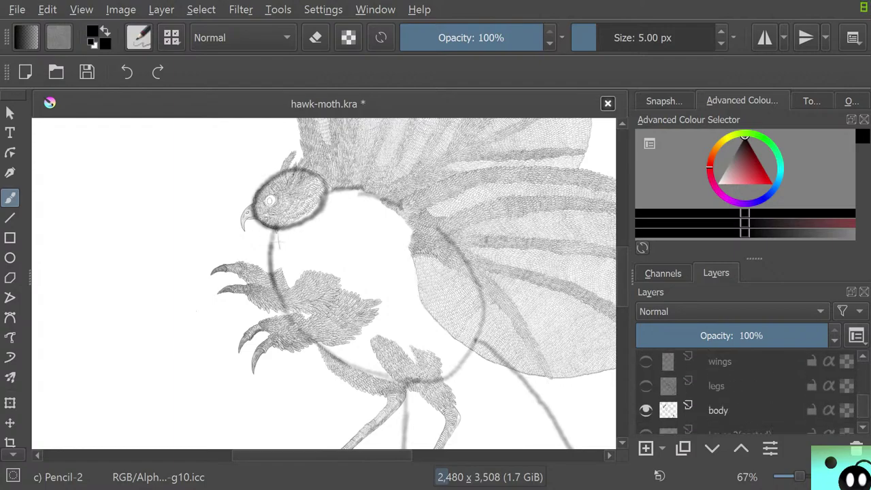
scroll(741, 395, down, 5)
scroll(741, 395, up, 3)
scroll(742, 394, down, 2)
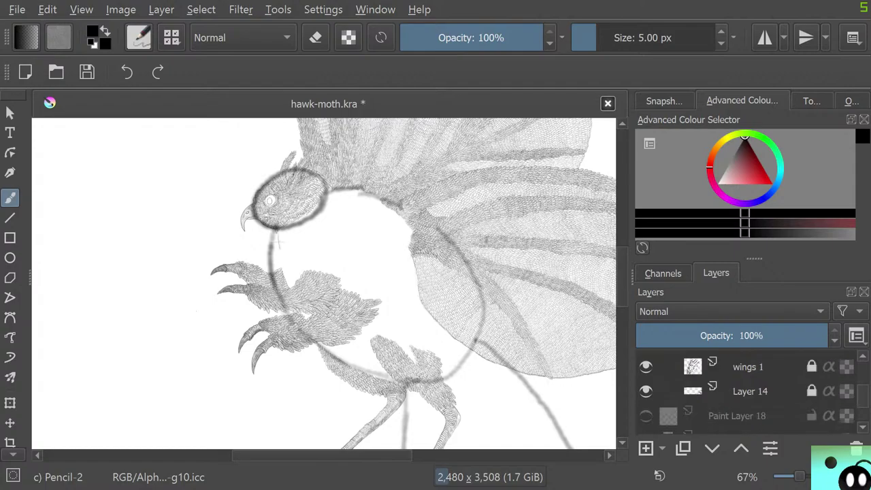
scroll(742, 394, up, 1)
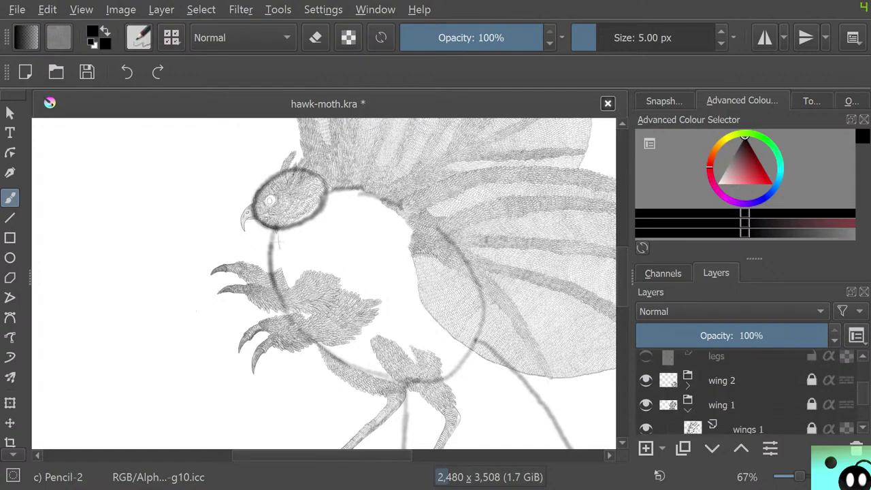
click(687, 410)
Select the head group, unlock it, and try to move it with the Move tool
scroll(742, 395, up, 2)
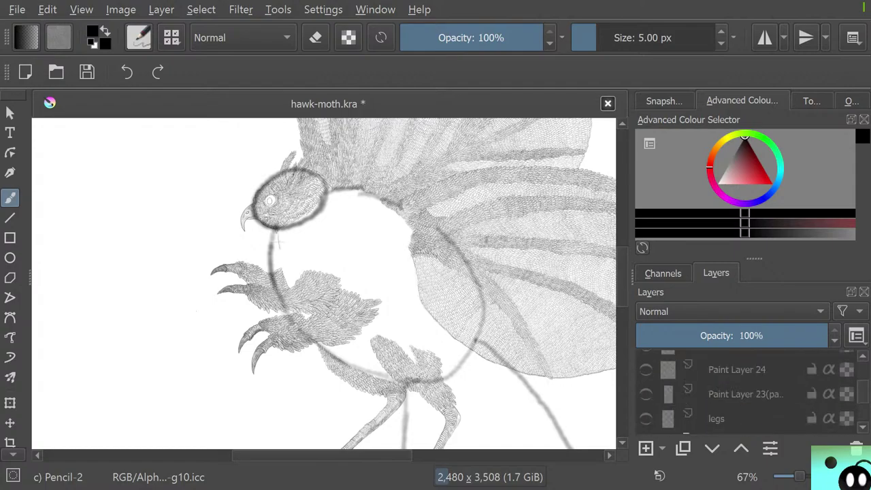
scroll(741, 395, down, 4)
click(741, 377)
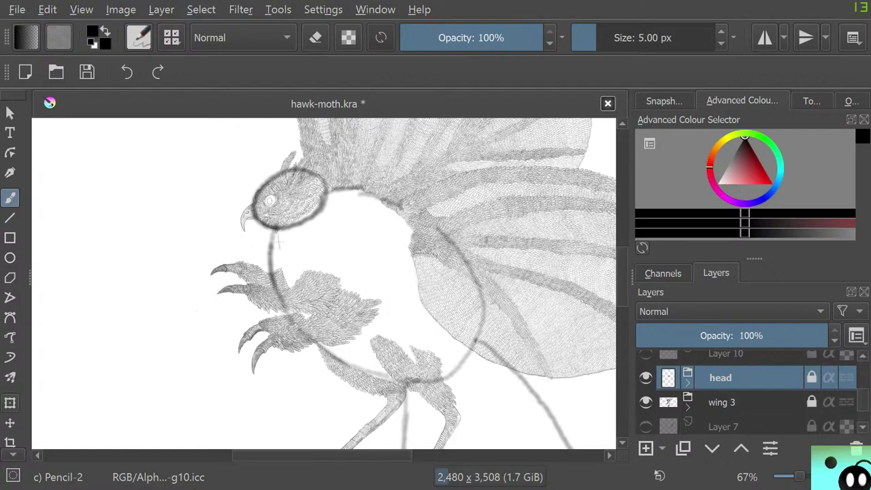
click(10, 403)
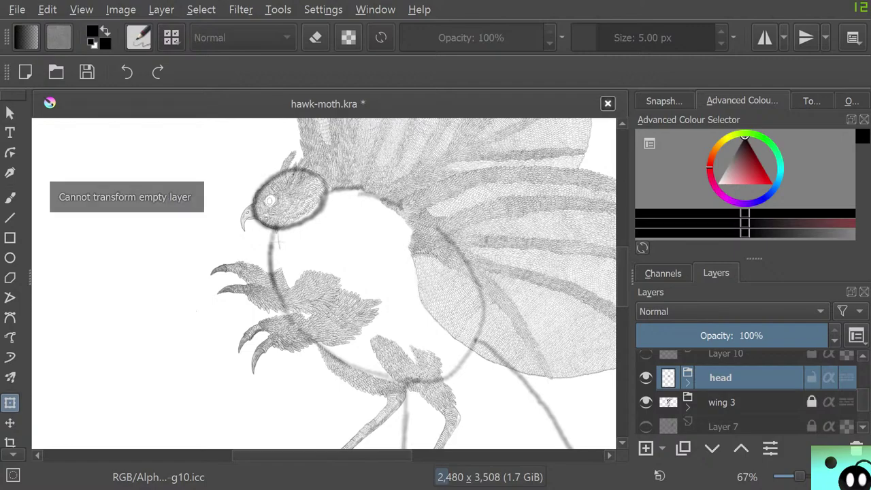
click(10, 422)
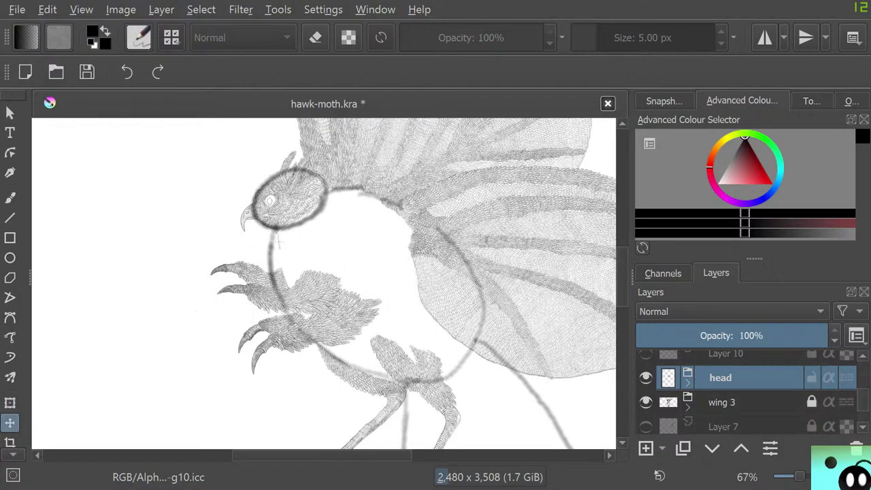
drag(425, 218, 343, 286)
drag(343, 253, 323, 276)
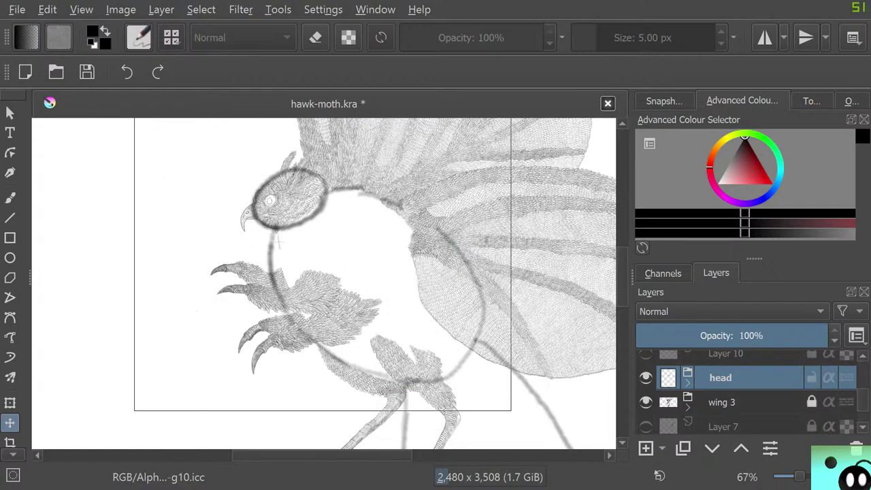
Expand the head group and unlock its head and ears layers
click(687, 383)
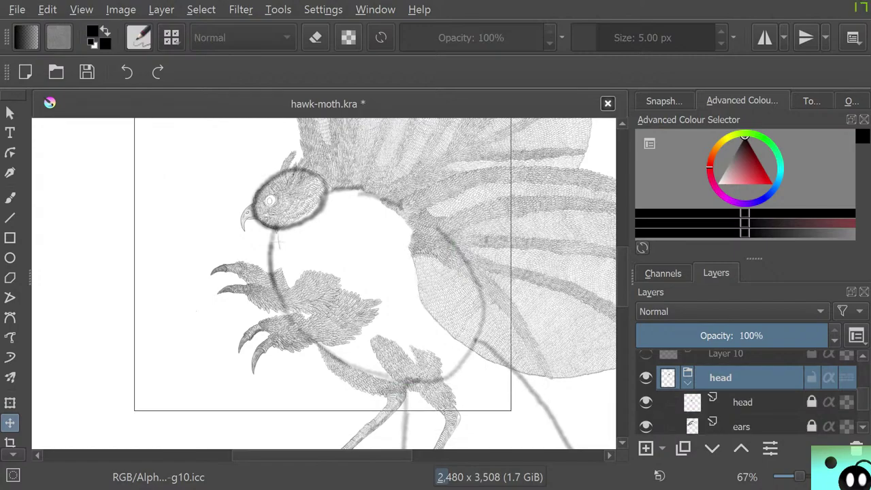
click(811, 402)
click(810, 426)
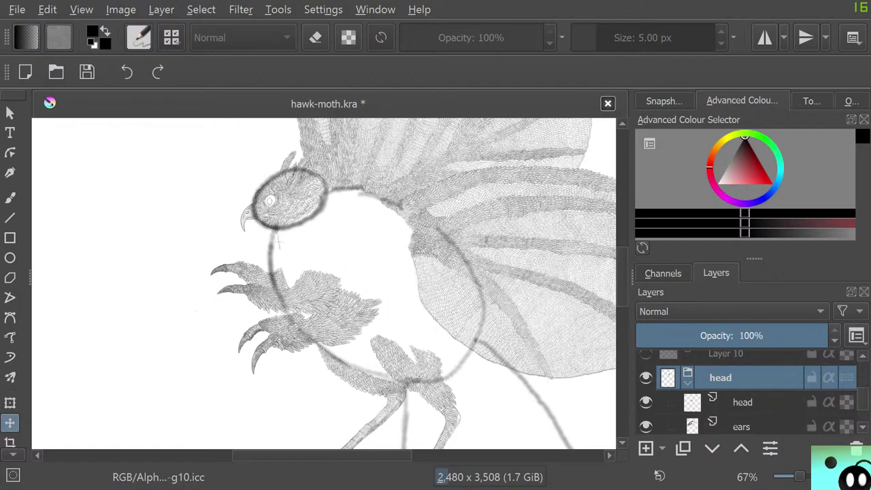
Move the head and ears together until the head fits over the sketched head oval, and collapse the head group
drag(289, 198, 236, 211)
mouse_move(174, 193)
mouse_down()
mouse_move(192, 203)
mouse_move(290, 163)
mouse_up()
mouse_move(248, 182)
mouse_down()
mouse_move(276, 194)
mouse_move(258, 206)
mouse_up()
scroll(278, 241, down, 4)
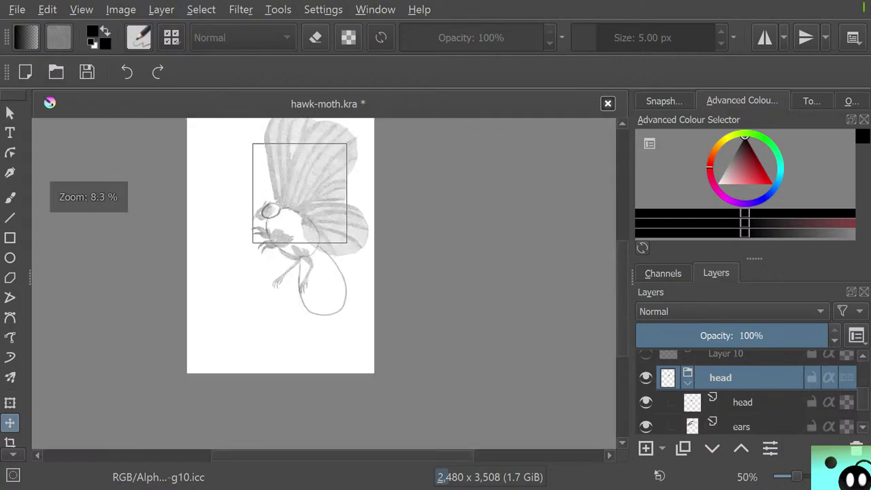
scroll(279, 241, up, 2)
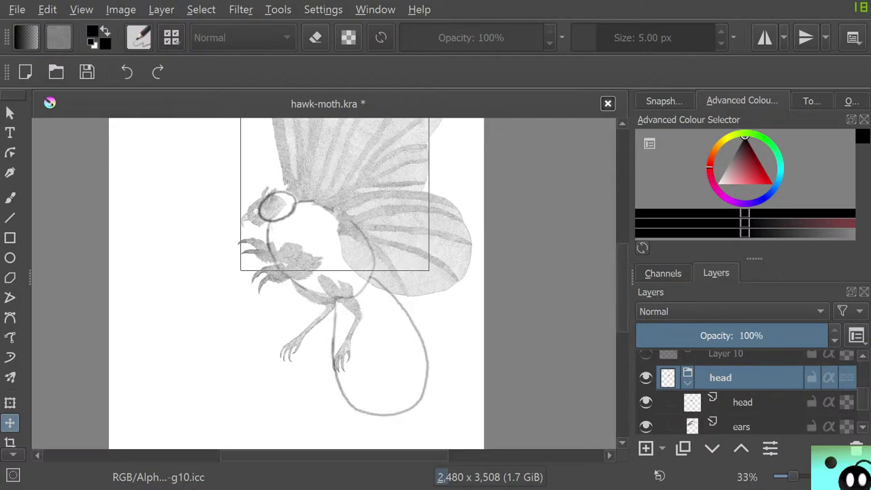
drag(270, 206, 177, 321)
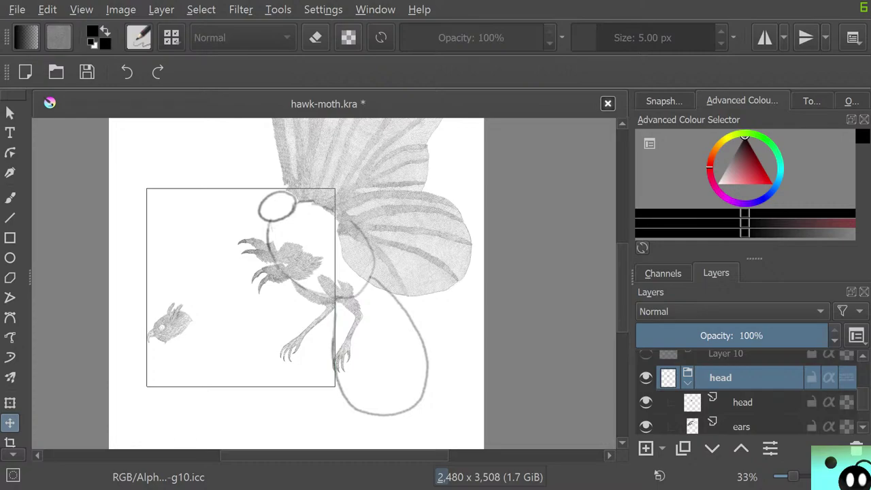
drag(240, 287, 341, 167)
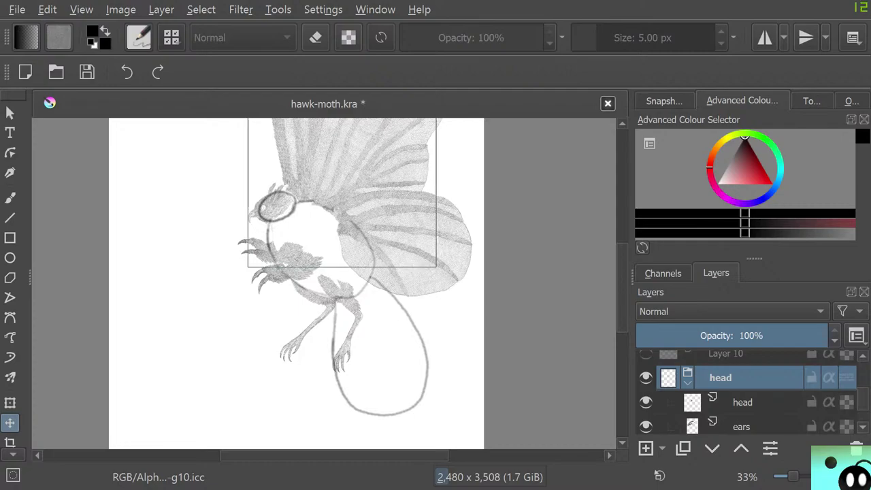
key(Return)
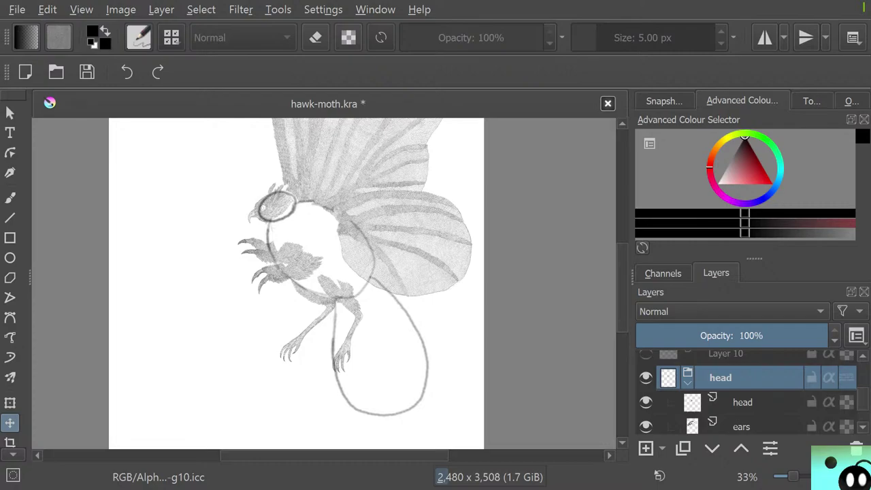
drag(341, 167, 345, 166)
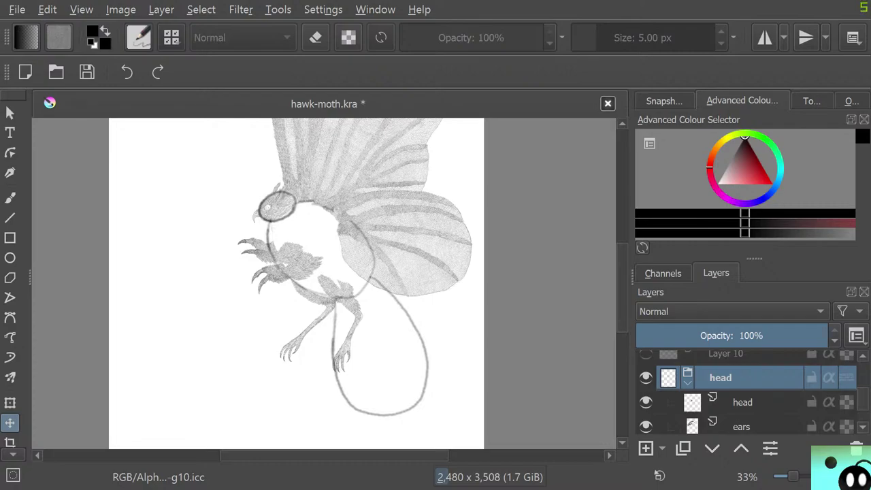
click(687, 382)
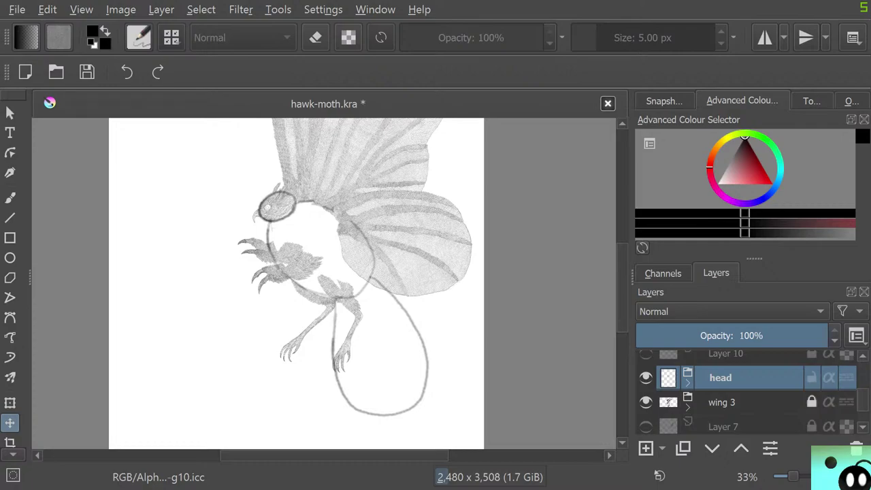
On the tail layer, sketch faint freehand pencil lines for a long tail running from the lower body down past the large oval
scroll(745, 391, up, 3)
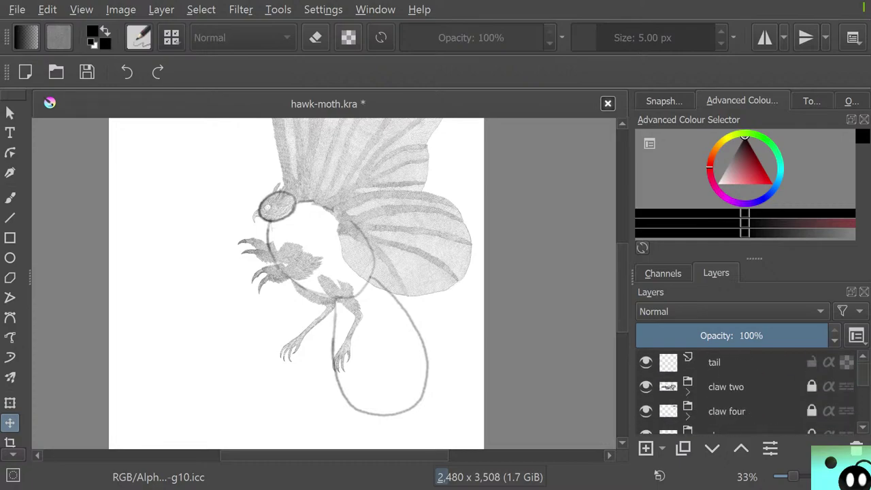
click(724, 362)
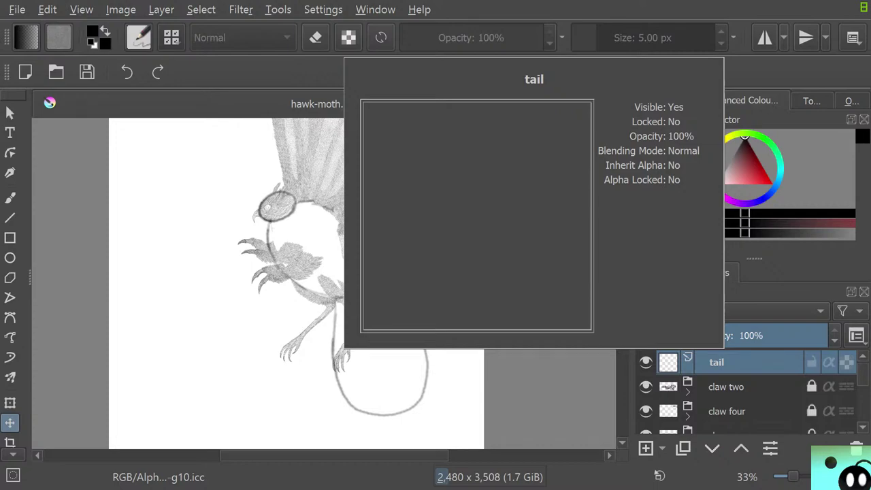
key(b)
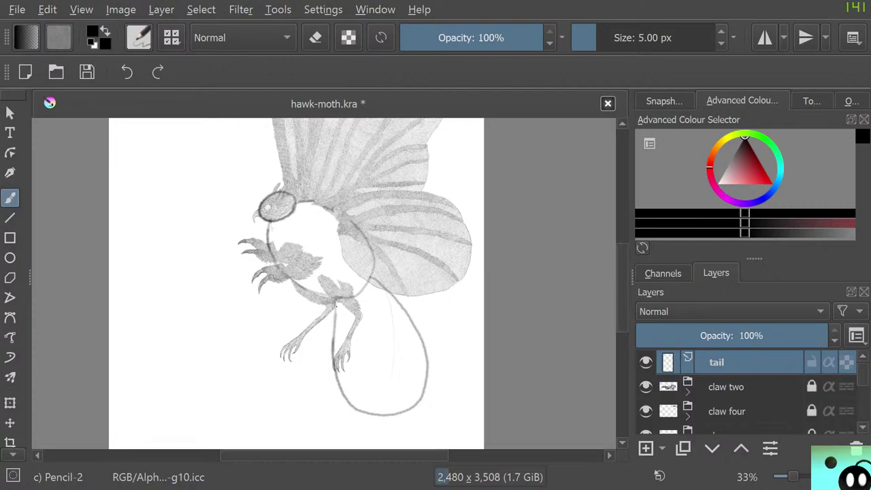
drag(361, 353, 360, 432)
scroll(387, 419, down, 2)
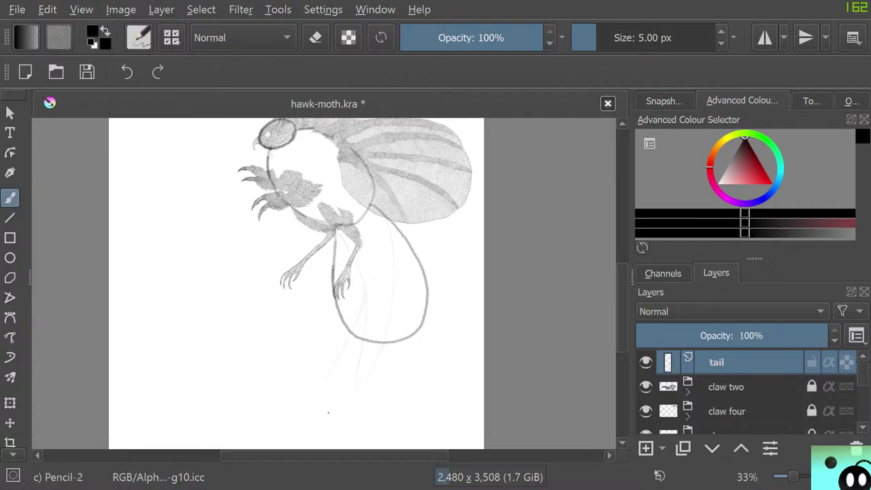
mouse_move(325, 412)
mouse_down()
mouse_move(361, 386)
mouse_move(377, 426)
mouse_move(400, 364)
mouse_up()
Choose the Eraser Circle preset at 50 px and erase the unwanted sketch lines around the tail's lower end
key(e)
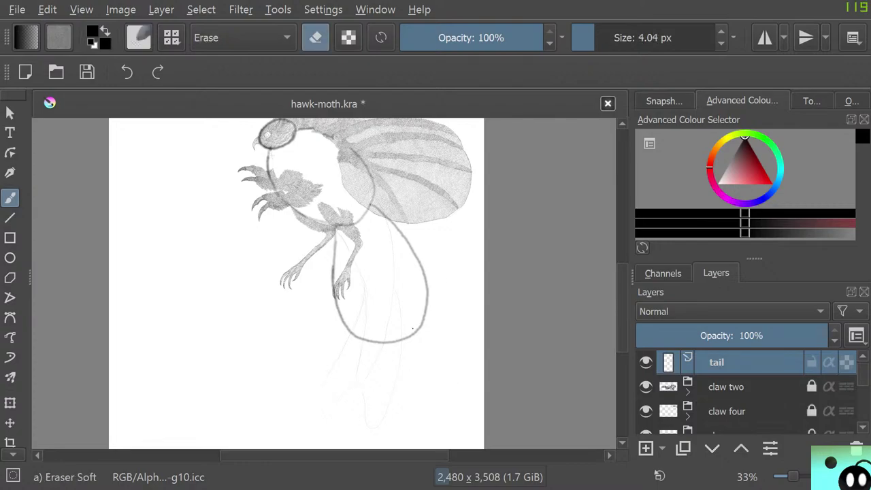
click(614, 37)
key(F5)
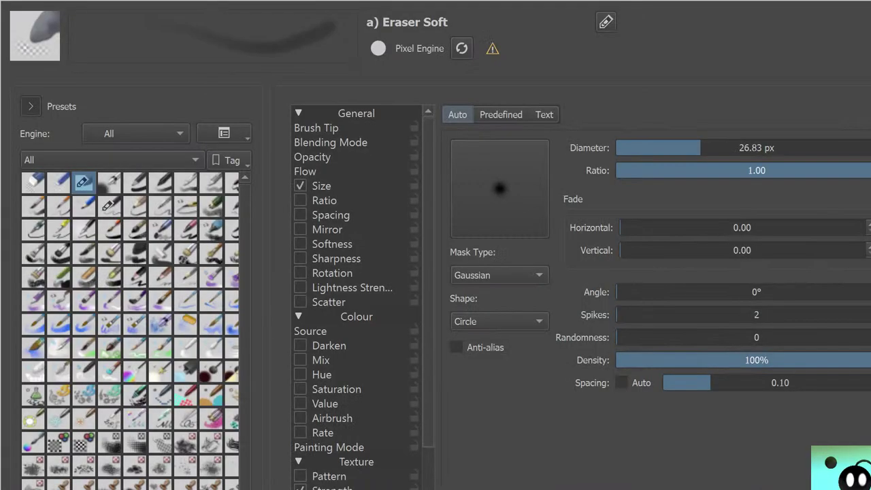
click(34, 182)
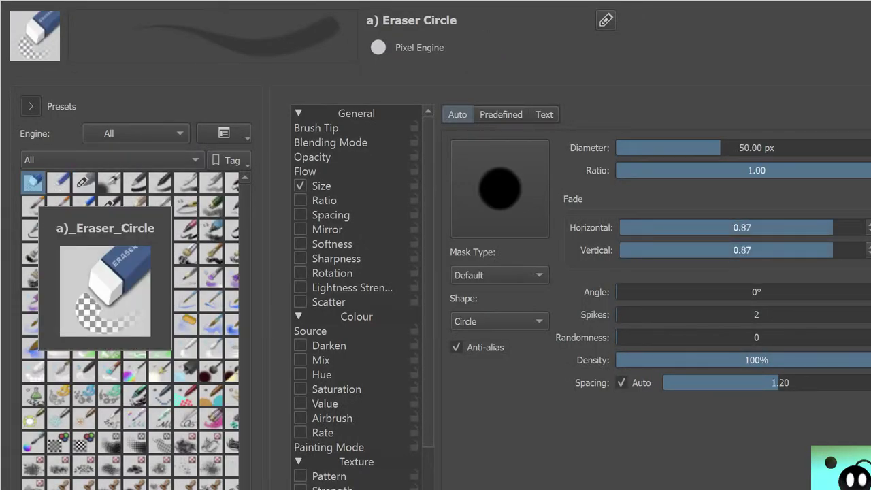
key(F5)
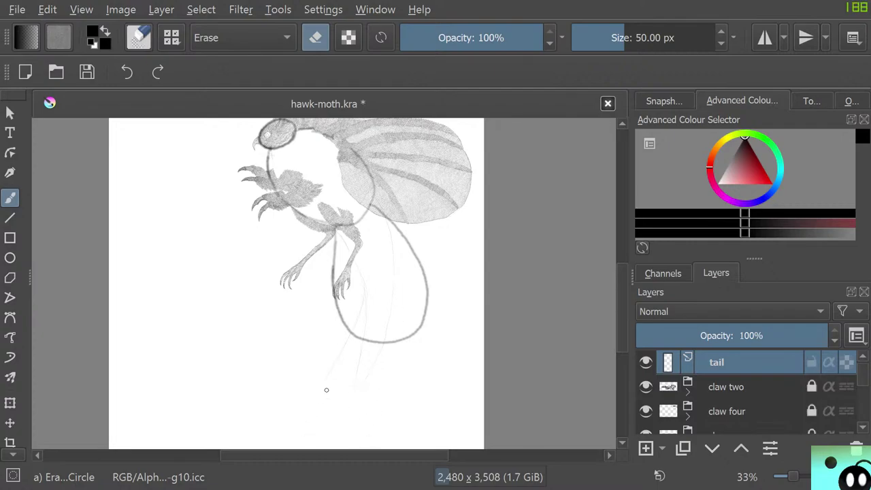
drag(326, 389, 357, 310)
Erase the long line trailing down the page and redraw the lower tail with Pencil-2 as an S-curve sweeping left to a narrow tip
key(slash)
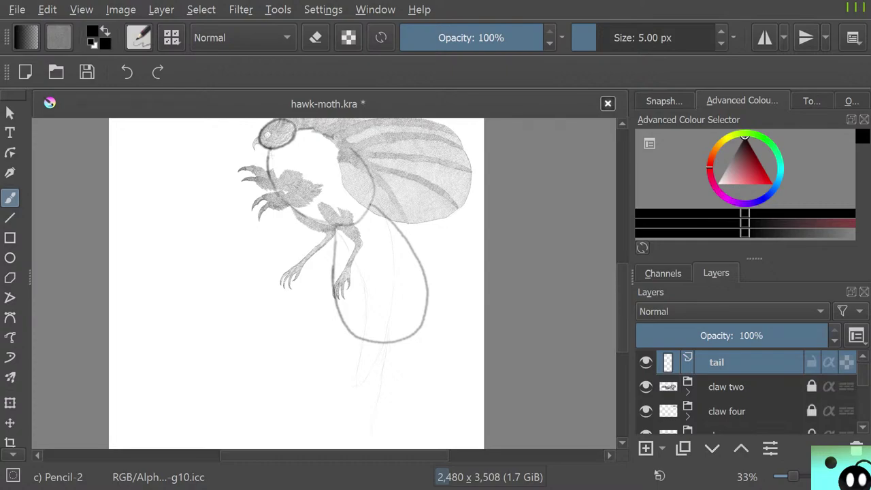
scroll(338, 335, down, 3)
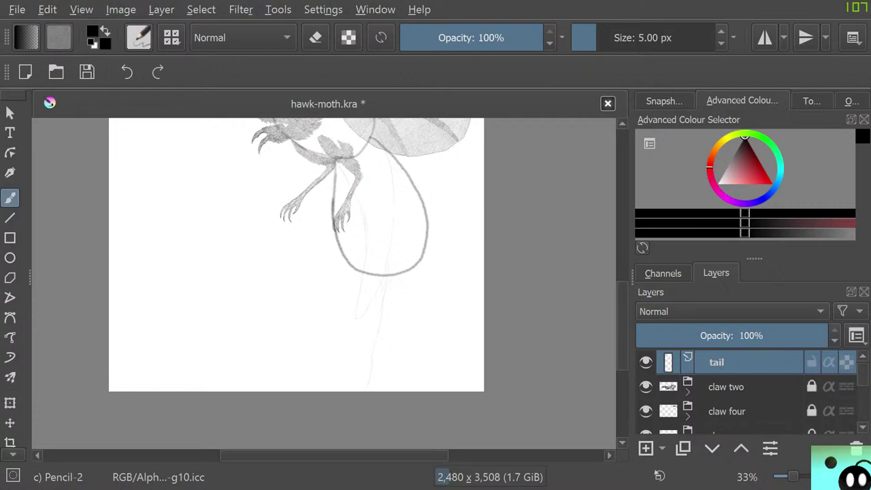
key(e)
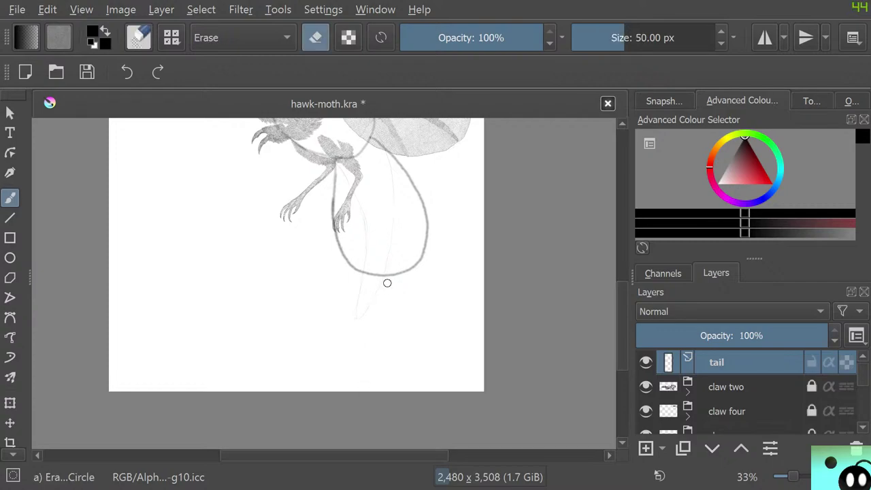
key(e)
mouse_move(379, 315)
mouse_down()
mouse_move(369, 353)
mouse_move(346, 372)
mouse_move(285, 347)
mouse_move(259, 359)
mouse_move(292, 332)
mouse_up()
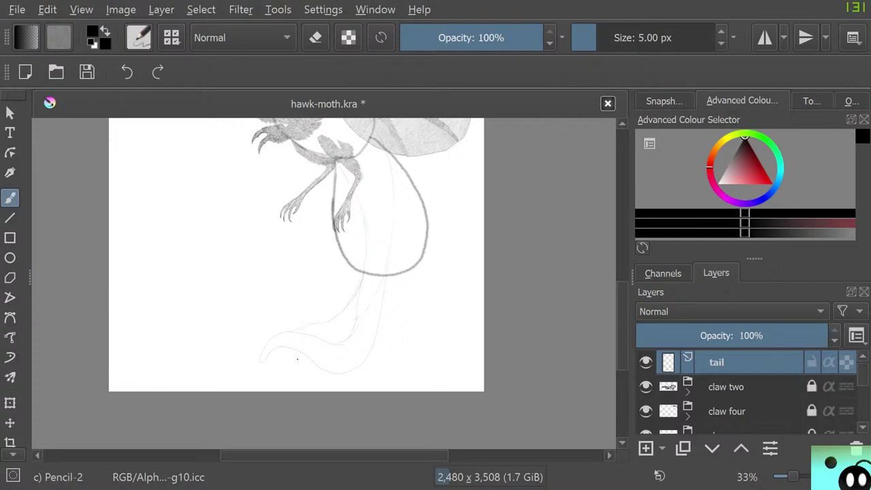
mouse_move(281, 359)
mouse_down()
mouse_move(230, 381)
mouse_move(258, 372)
mouse_move(218, 372)
mouse_move(237, 361)
mouse_up()
Erase the pointed extension beyond the tail's tip and sketch a narrow feather shape below the tail's curve, reaching the page's lower edge
key(e)
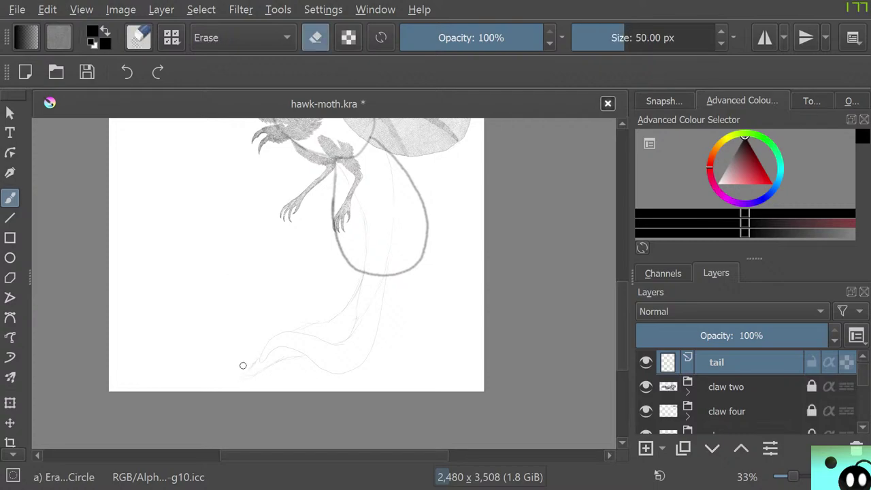
mouse_move(243, 365)
mouse_down()
mouse_move(247, 377)
mouse_move(296, 358)
mouse_up()
key(slash)
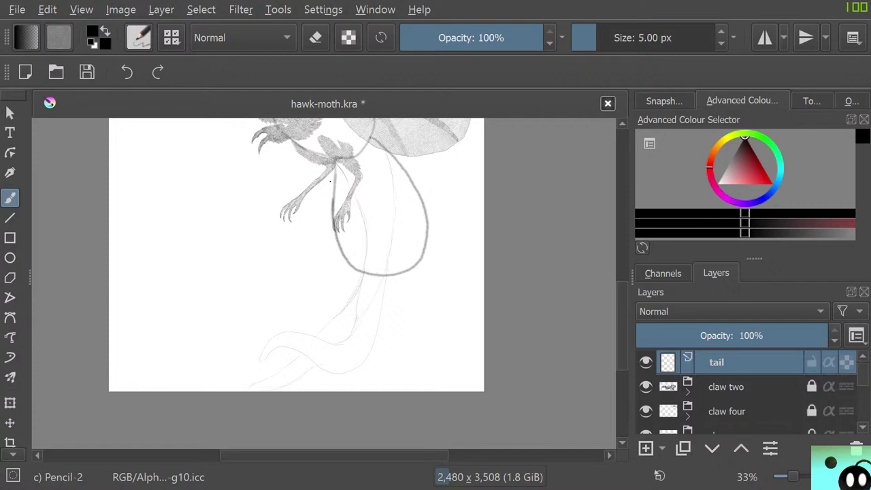
Replace the tail's curled tip with a blunt end and sketch feathers fanning from it and along the upper tail
key(e)
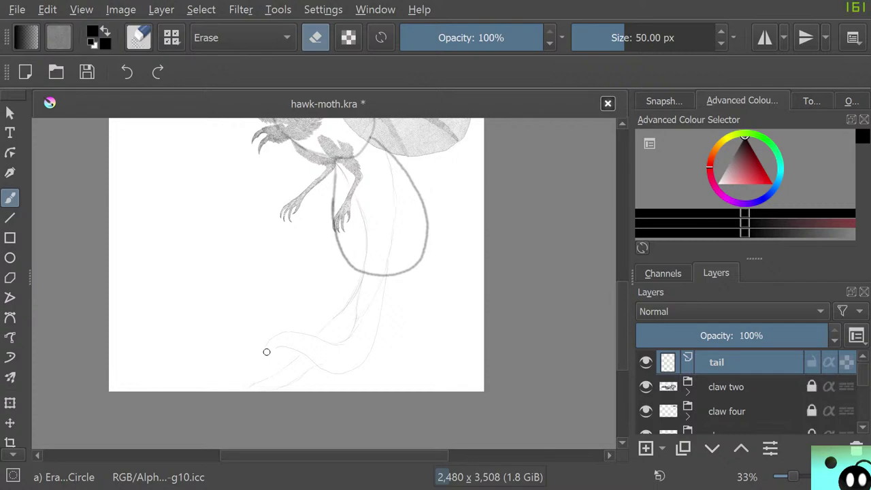
mouse_move(271, 344)
mouse_down()
mouse_move(290, 331)
mouse_move(280, 332)
mouse_move(273, 354)
mouse_move(264, 330)
mouse_up()
key(e)
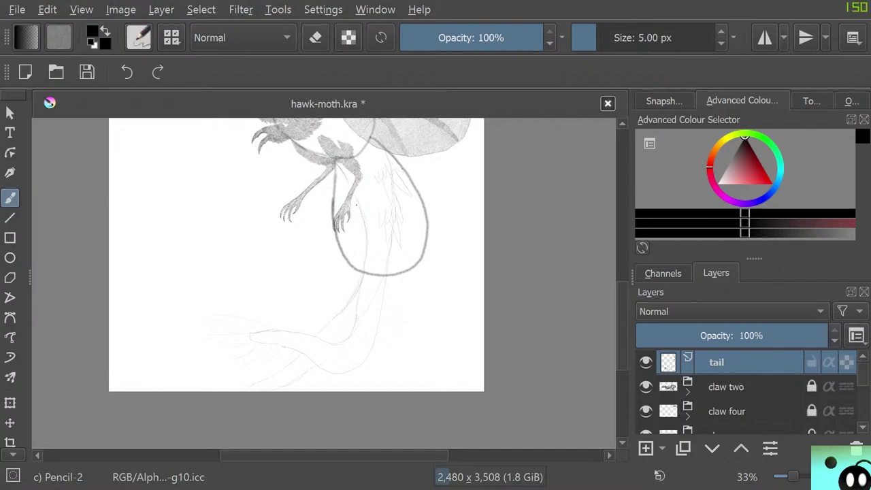
Examine the tail sketch from the body down to the feathered tip, up close and in relation to the whole moth
scroll(356, 204, up, 4)
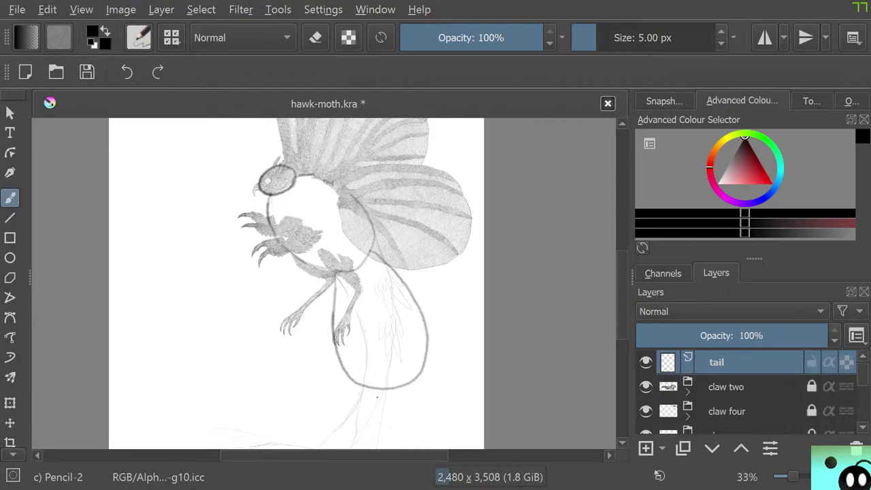
scroll(346, 387, down, 3)
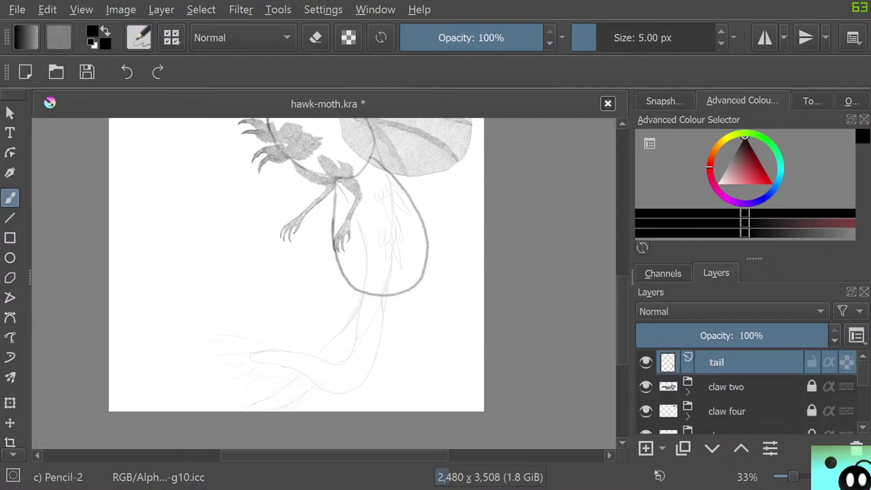
scroll(438, 226, up, 2)
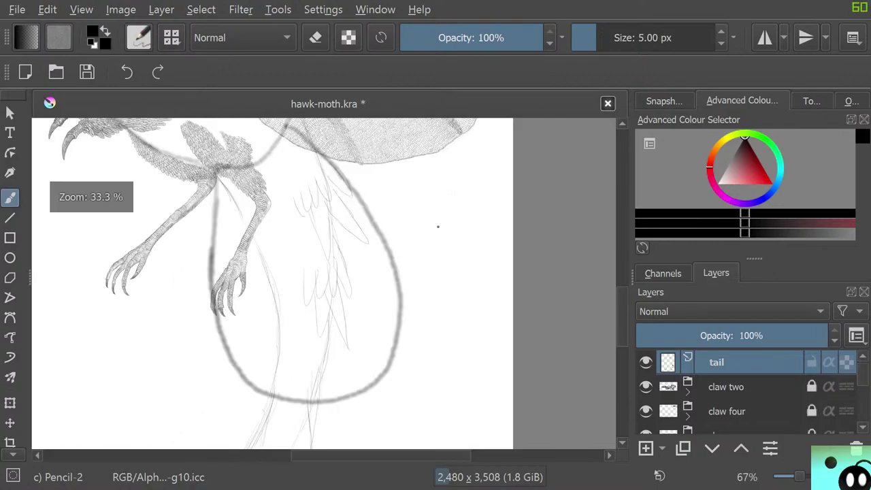
scroll(378, 262, up, 2)
scroll(319, 277, down, 6)
scroll(294, 325, up, 5)
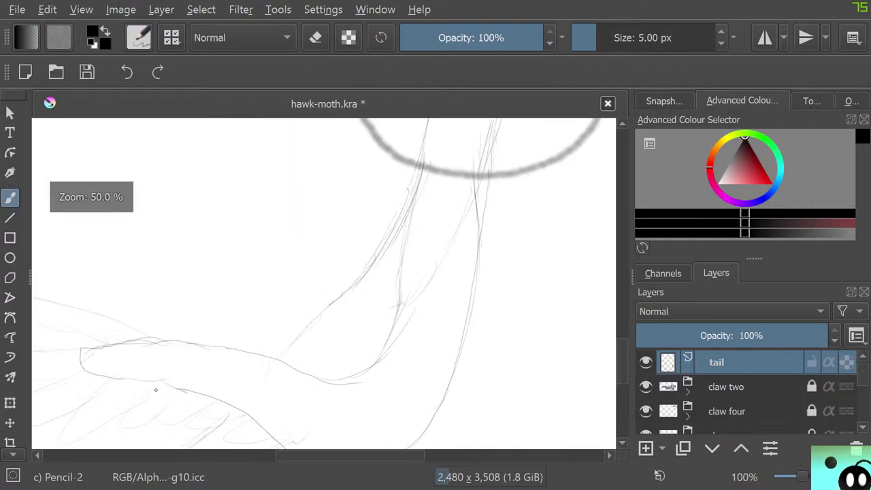
scroll(155, 390, down, 3)
scroll(119, 406, up, 2)
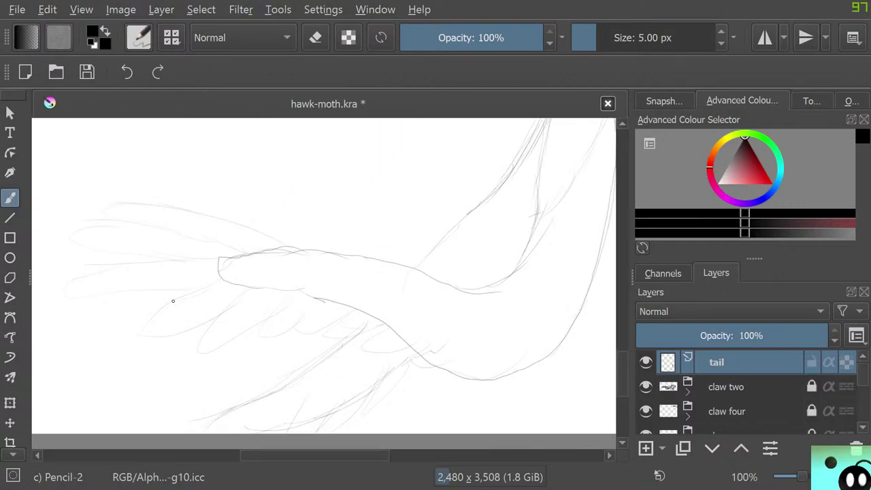
Examine the tail sketch from its feathered tip up to the hind claws, up close and against the whole moth
scroll(508, 375, down, 2)
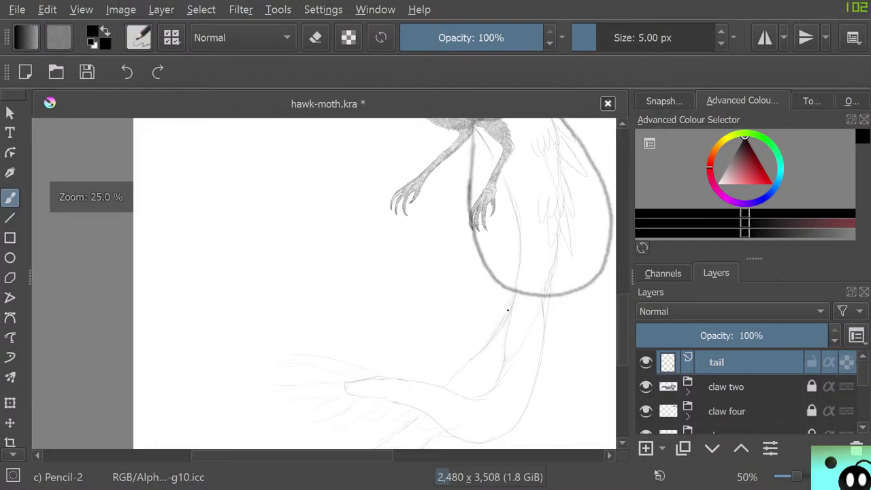
scroll(510, 319, up, 3)
scroll(517, 344, down, 2)
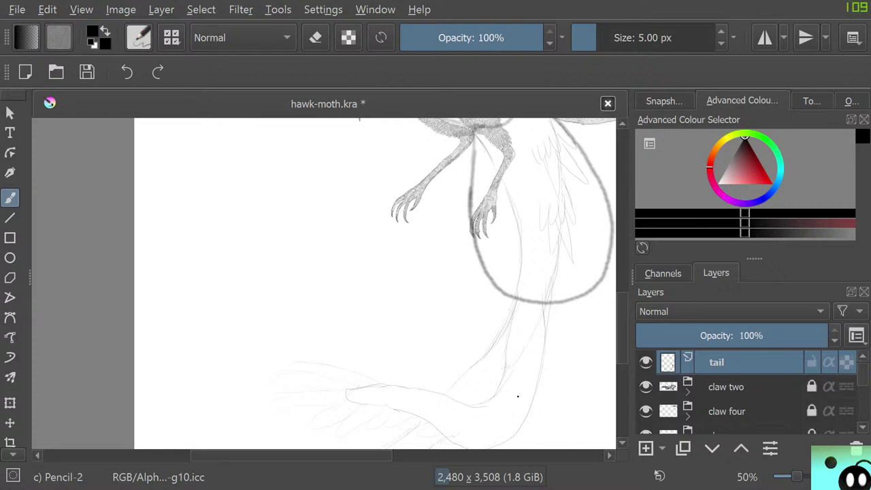
scroll(517, 395, down, 4)
scroll(523, 280, up, 4)
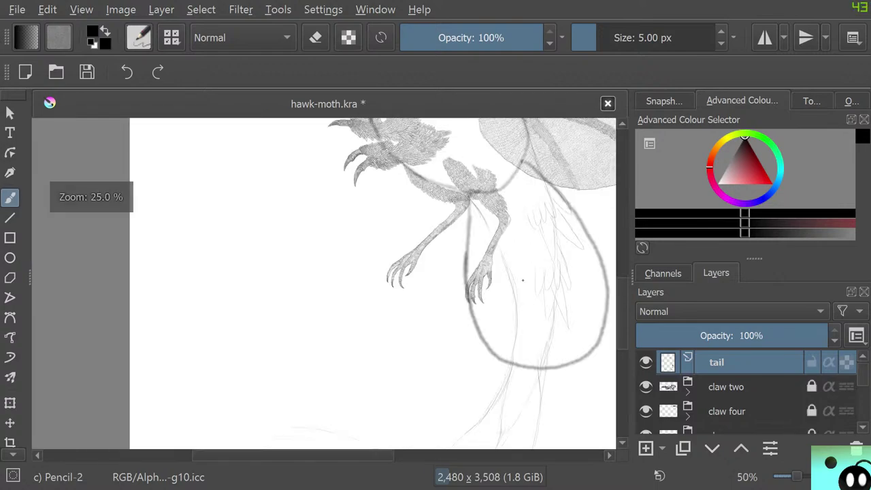
scroll(522, 280, up, 2)
scroll(529, 254, down, 2)
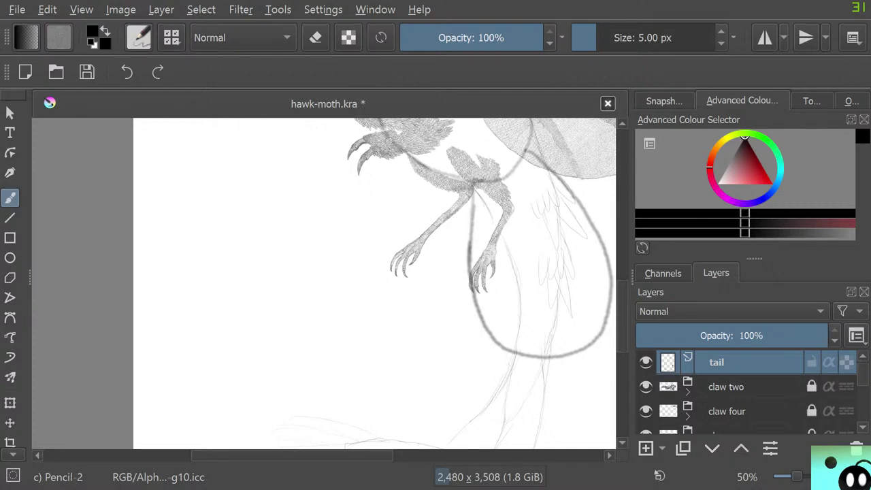
scroll(371, 303, down, 3)
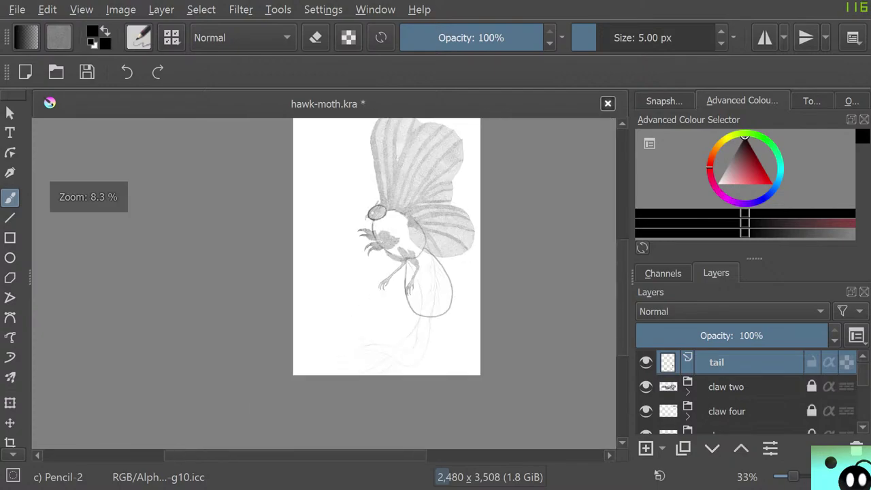
scroll(504, 326, up, 3)
scroll(235, 236, up, 2)
scroll(234, 237, down, 1)
scroll(234, 237, down, 2)
scroll(244, 196, up, 5)
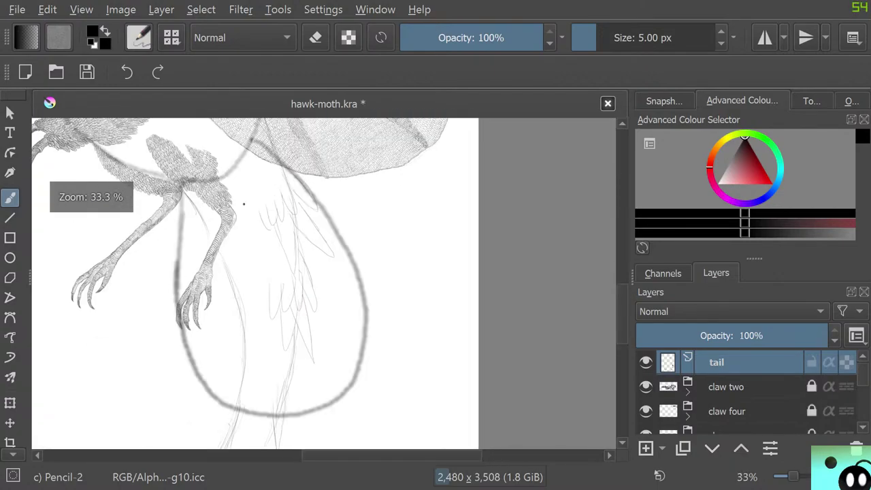
Inspect where the tail meets the lower wing and body, and follow its outline down to the lower curve
scroll(238, 181, down, 5)
scroll(241, 164, up, 1)
scroll(239, 165, up, 7)
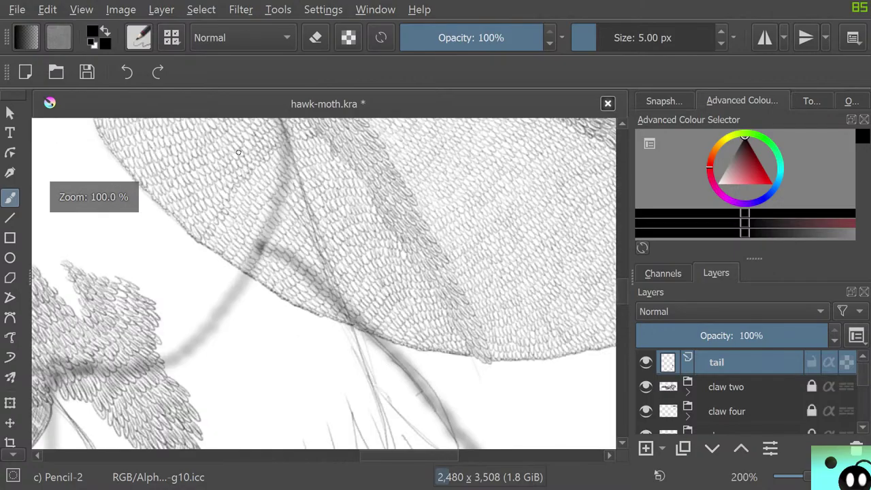
scroll(225, 159, down, 10)
scroll(235, 177, up, 5)
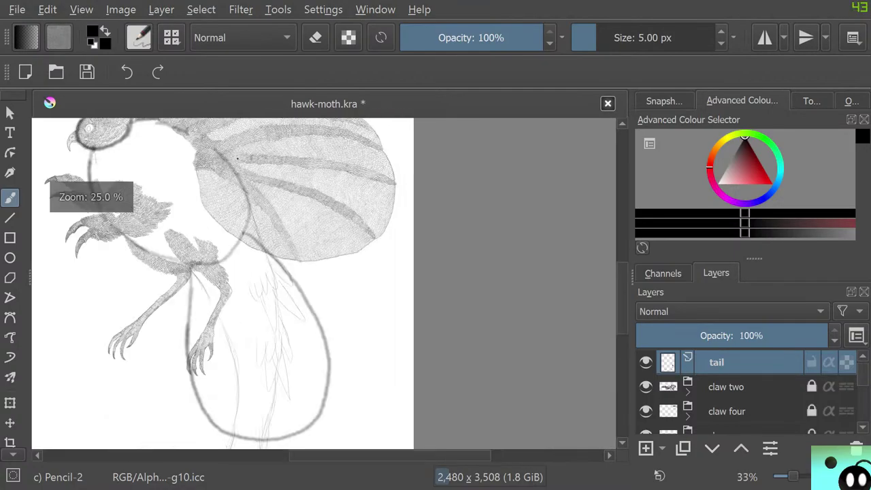
scroll(235, 177, up, 4)
scroll(231, 260, down, 2)
scroll(231, 260, down, 4)
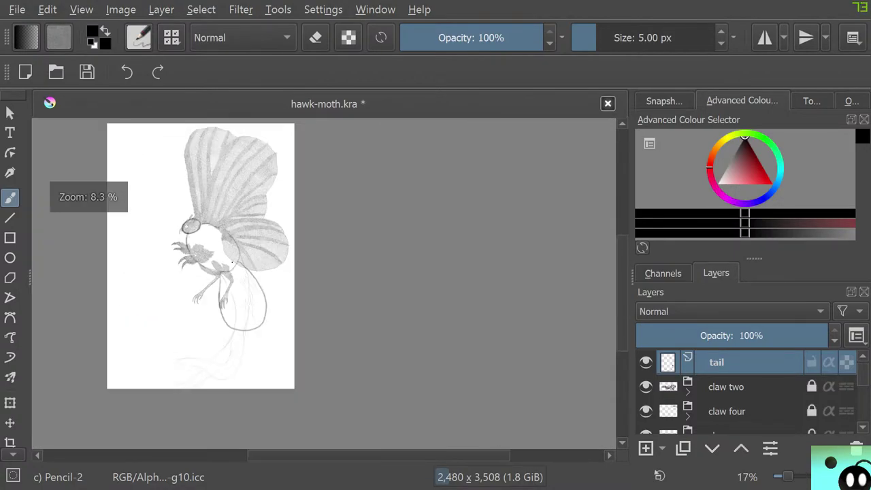
scroll(241, 292, up, 5)
scroll(249, 312, up, 1)
scroll(249, 313, down, 8)
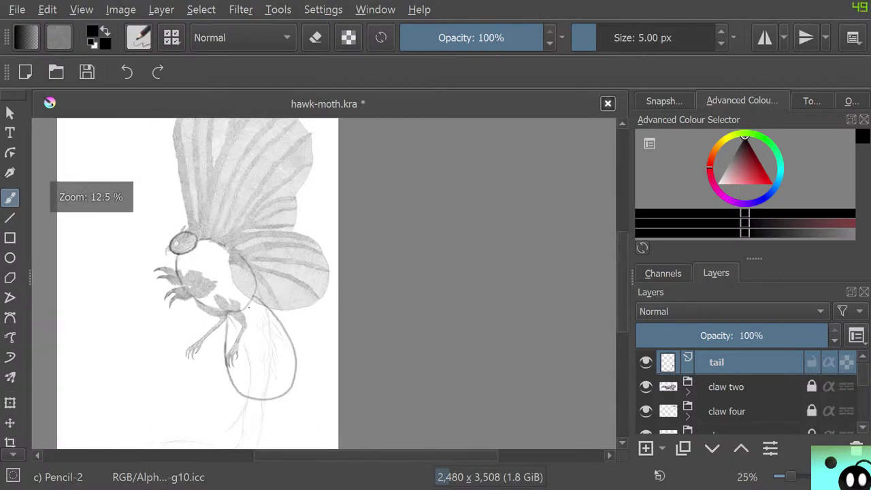
scroll(245, 333, up, 3)
scroll(245, 334, up, 3)
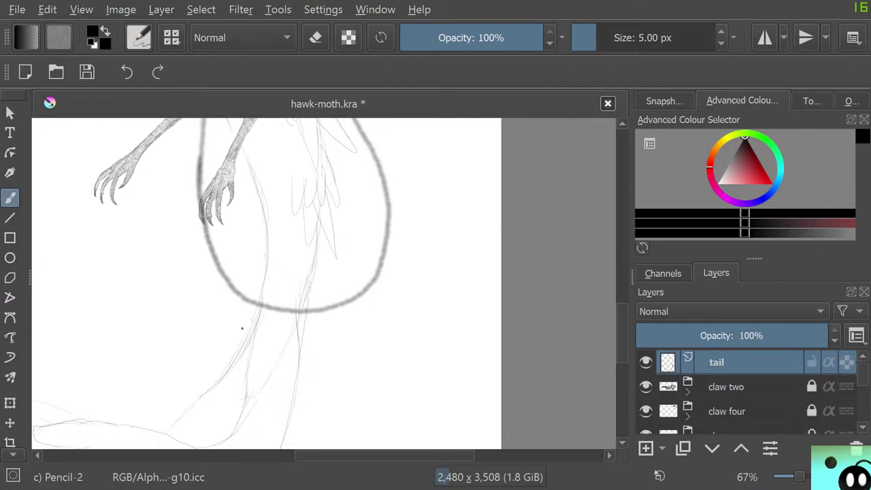
drag(621, 339, 621, 361)
scroll(265, 282, up, 5)
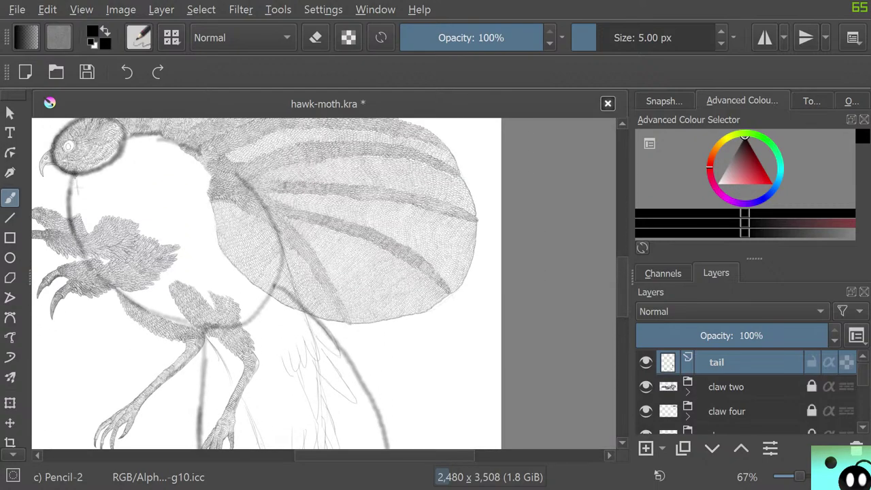
scroll(265, 283, down, 6)
scroll(324, 283, up, 3)
Switch to the circle eraser brush and add two new paint layers above the tail layer
key(slash)
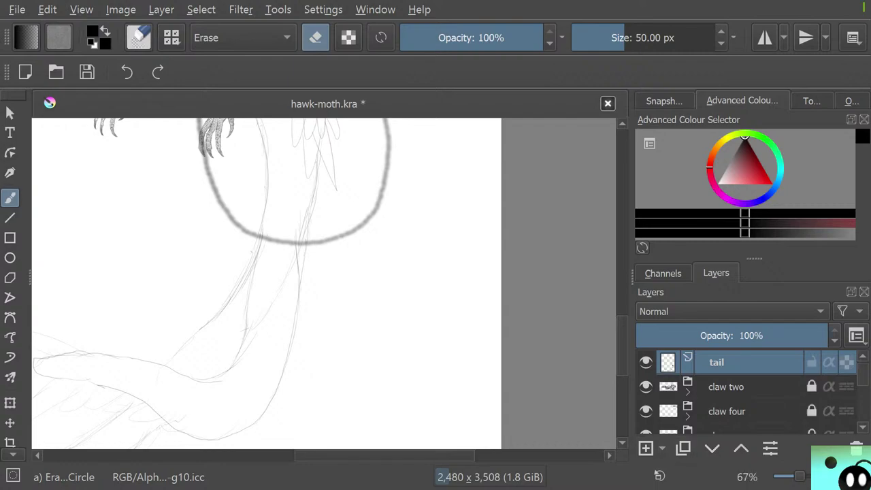
click(646, 448)
click(662, 448)
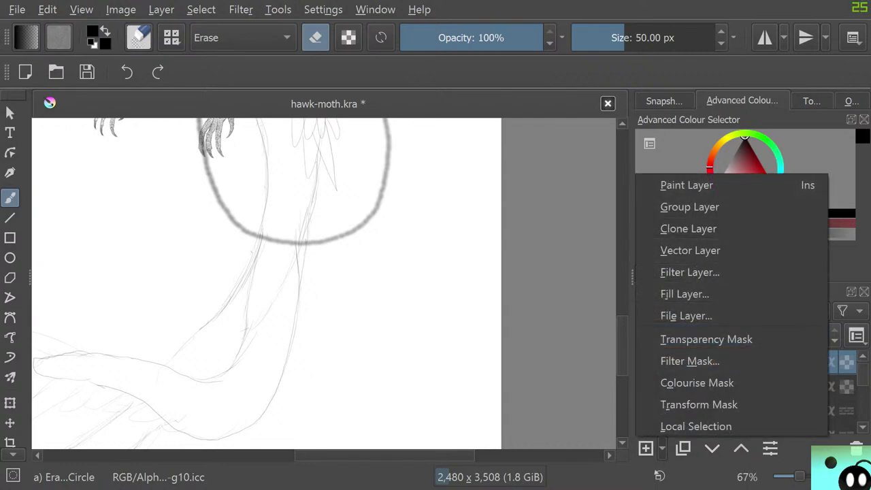
click(609, 357)
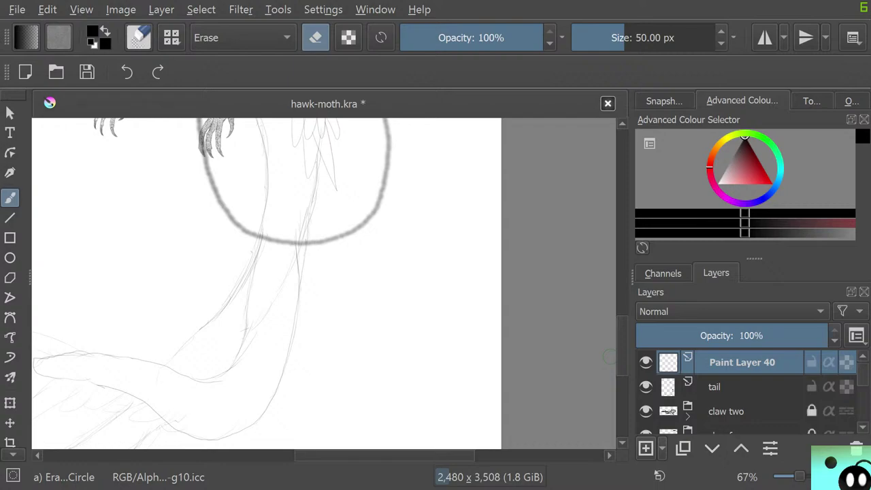
key(Insert)
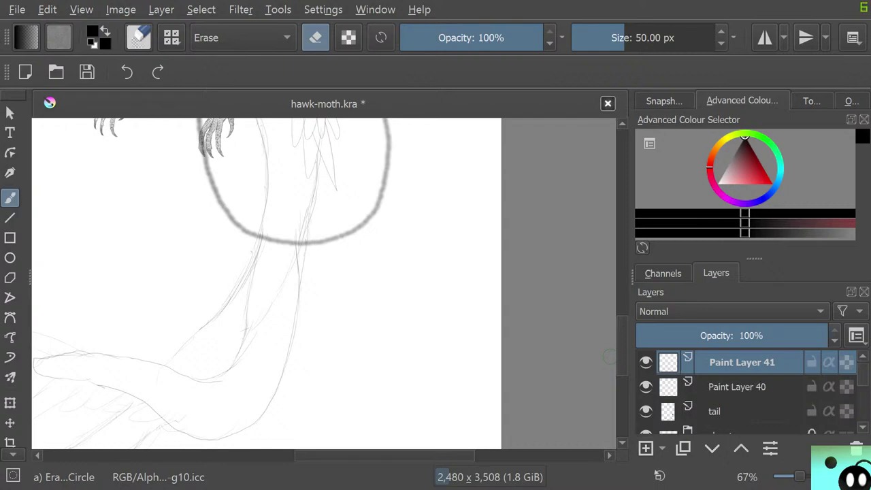
Put the tail layer into a new quick group and rename the group "tail"
click(715, 411)
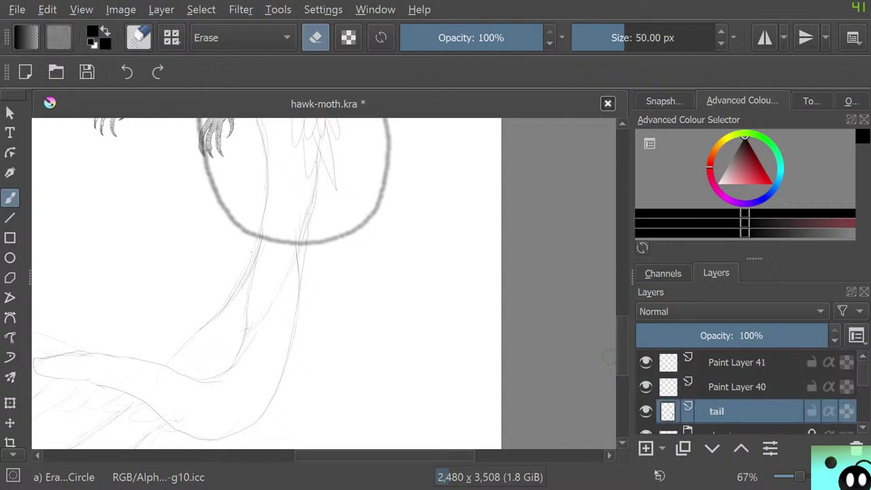
right_click(714, 411)
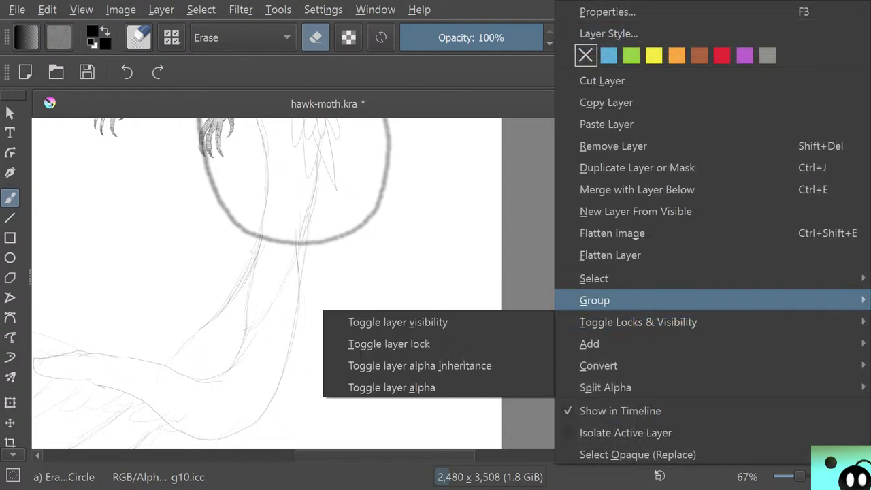
mouse_move(594, 300)
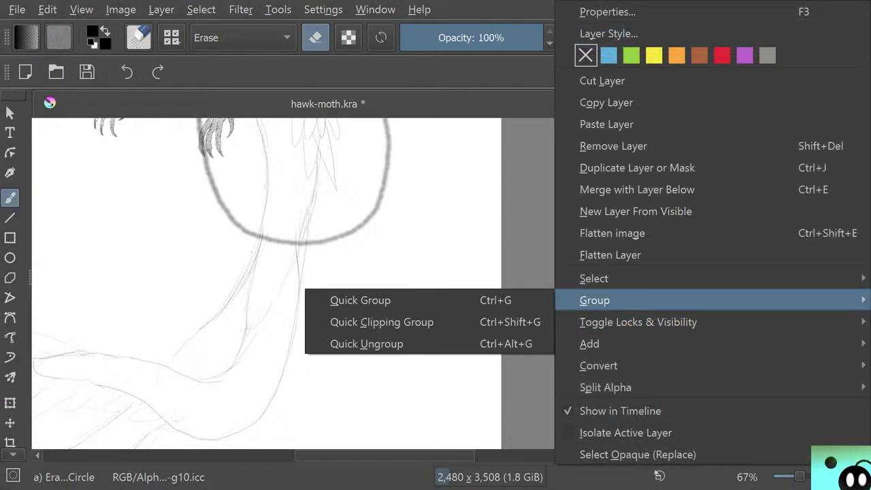
click(360, 300)
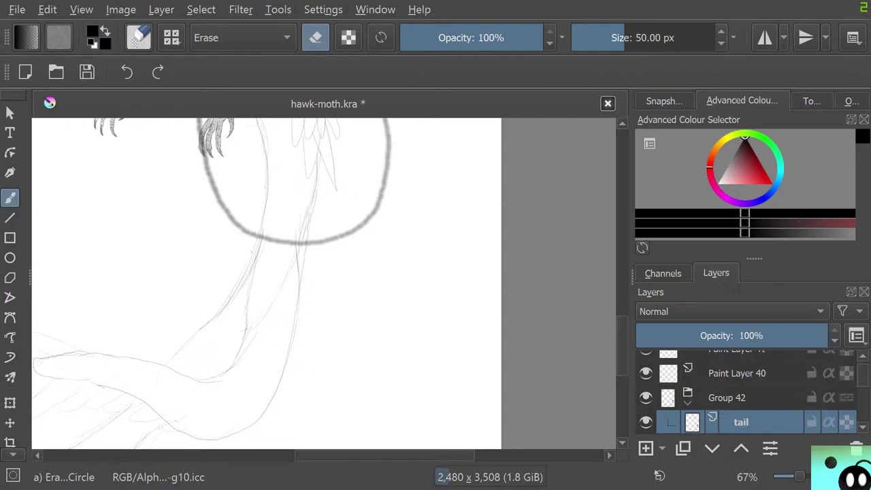
double_click(726, 397)
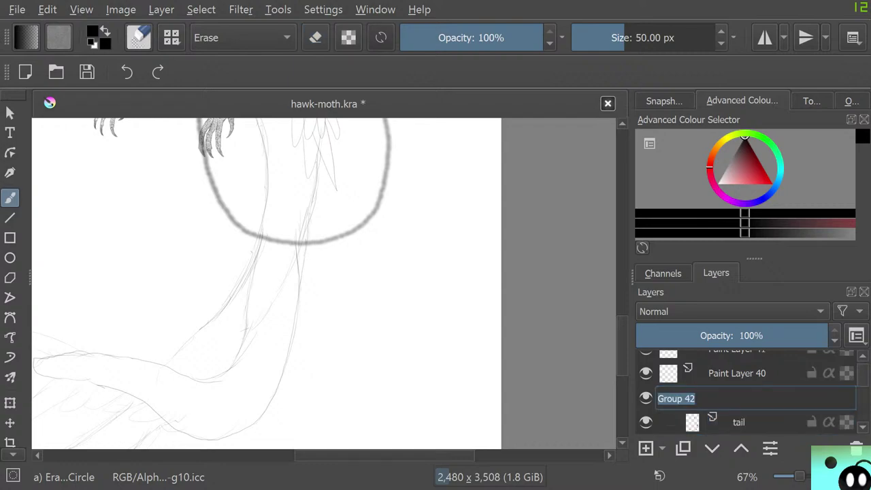
text(ta)
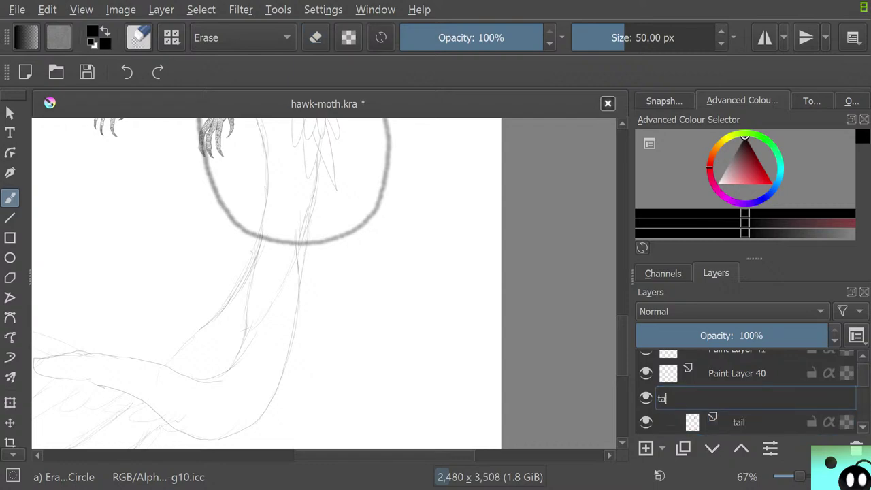
text(il)
key(Return)
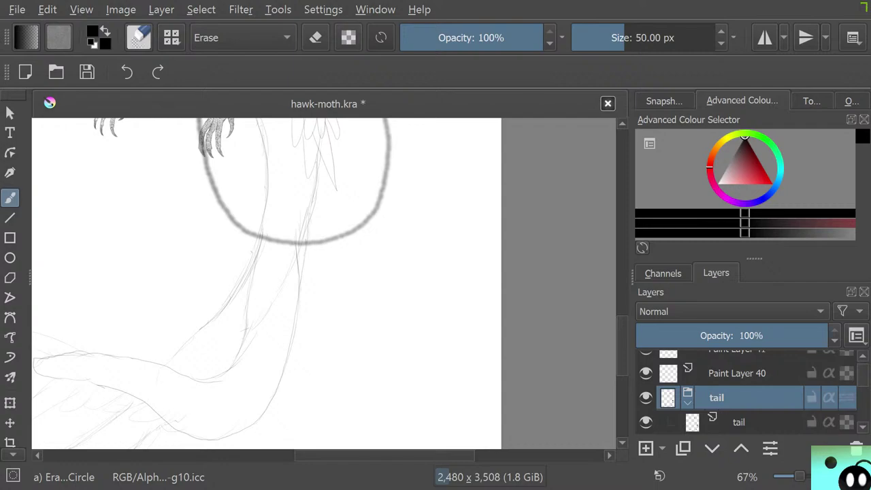
Move both new paint layers into the tail group, above the tail sketch layer
mouse_move(737, 373)
mouse_down()
mouse_move(715, 409)
mouse_move(719, 402)
mouse_up()
scroll(748, 392, up, 1)
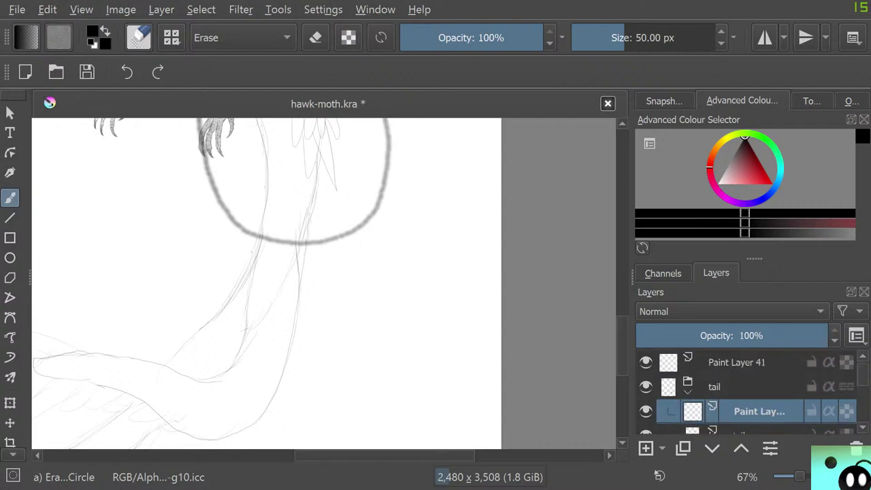
click(688, 391)
click(687, 391)
drag(736, 362, 729, 395)
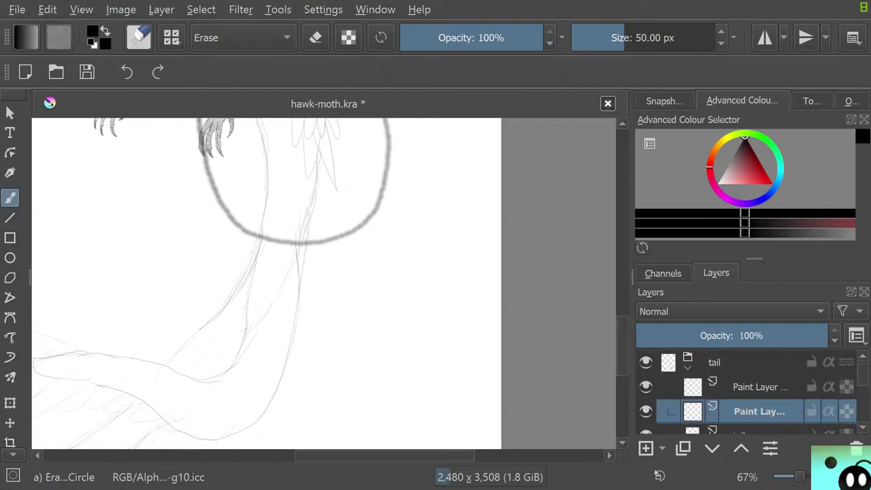
Examine the feather shapes on the upper tail beneath the lower wing, from a distance and up close
scroll(442, 279, down, 3)
scroll(334, 179, up, 4)
scroll(332, 179, down, 4)
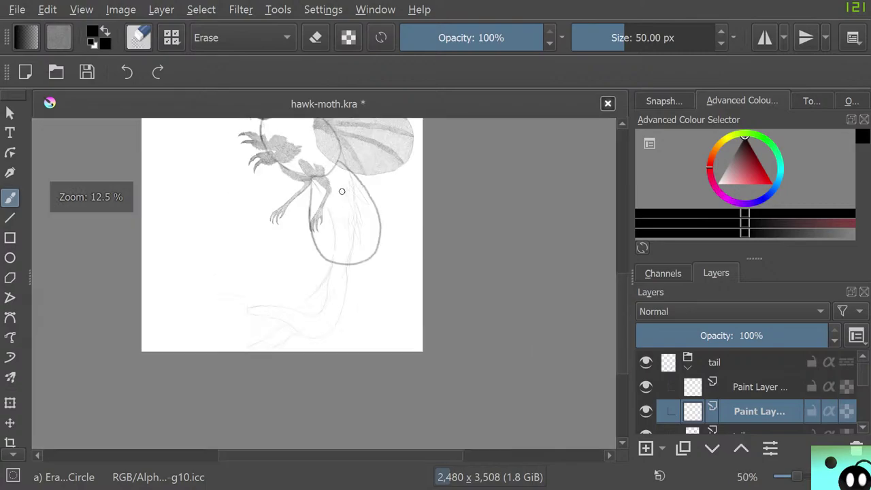
scroll(345, 188, up, 4)
scroll(336, 200, down, 2)
scroll(341, 200, up, 2)
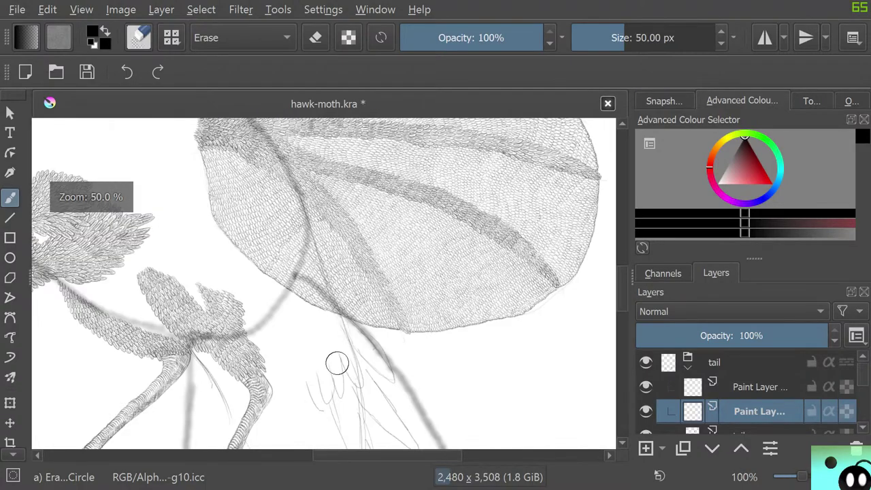
scroll(334, 361, down, 2)
scroll(340, 418, up, 7)
scroll(326, 283, down, 2)
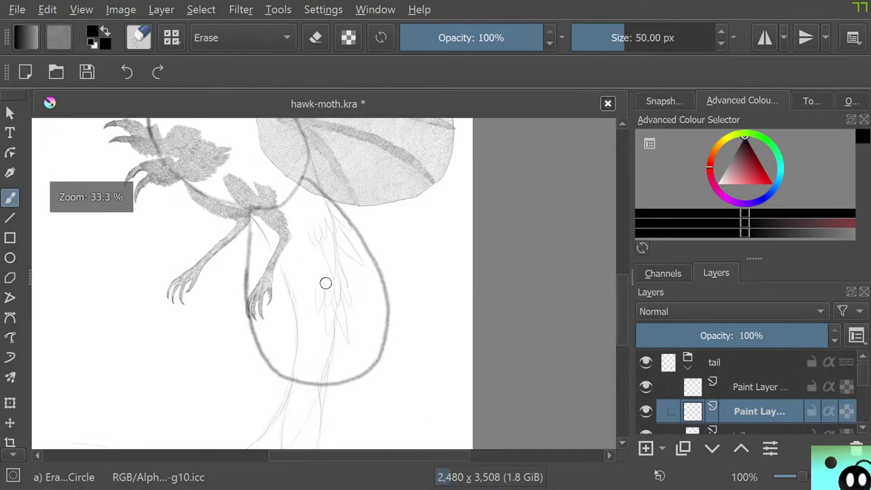
scroll(331, 249, up, 3)
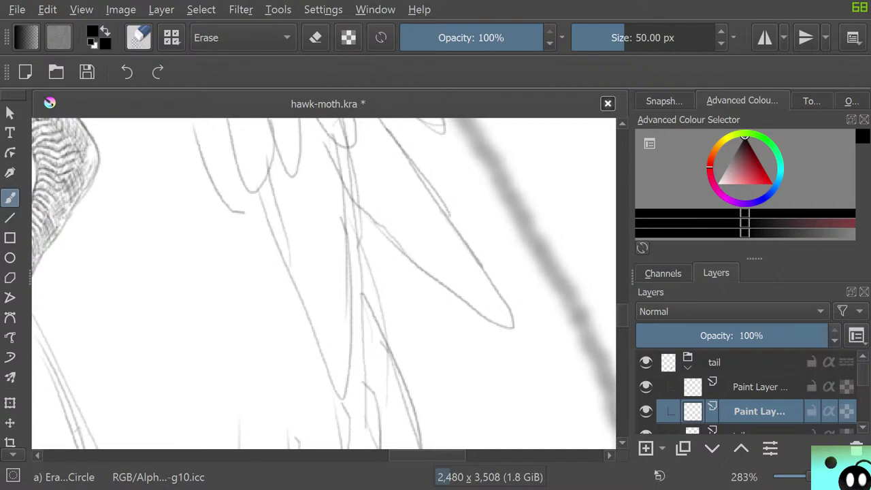
Rename the selected paint layer directly above the tail sketch in the group as "crystals"
key(F2)
text(cx)
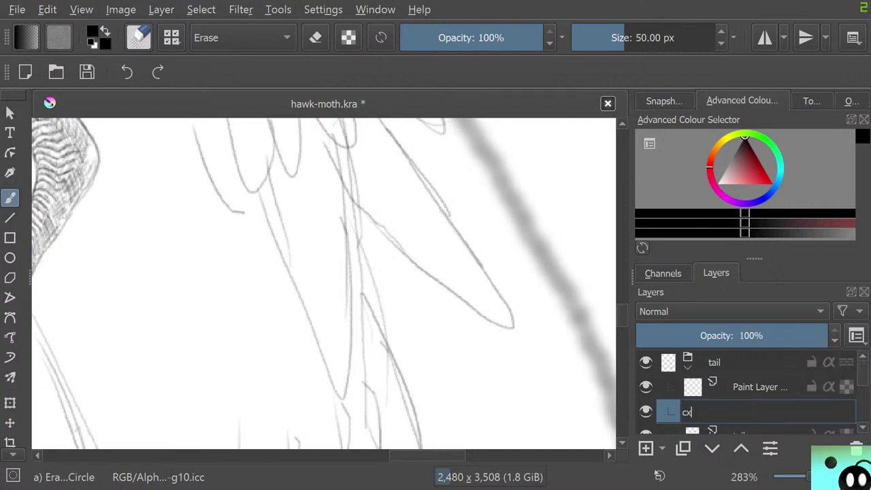
text(ysd)
key(BackSpace)
key(BackSpace)
key(BackSpace)
key(BackSpace)
text(rystals)
key(Return)
key(Return)
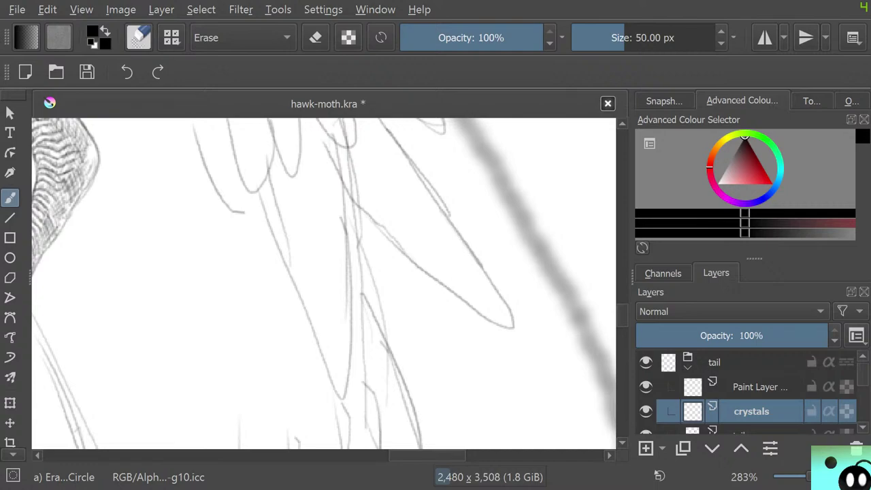
Compare the upper tail feathers with the moth's legs, wings and overall figure at several magnifications
scroll(375, 250, down, 7)
scroll(373, 220, up, 5)
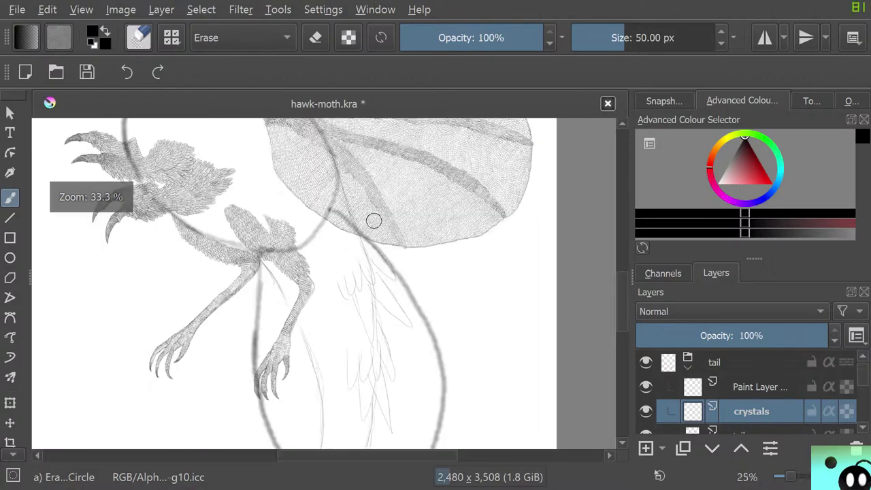
scroll(374, 347, up, 4)
scroll(353, 365, down, 4)
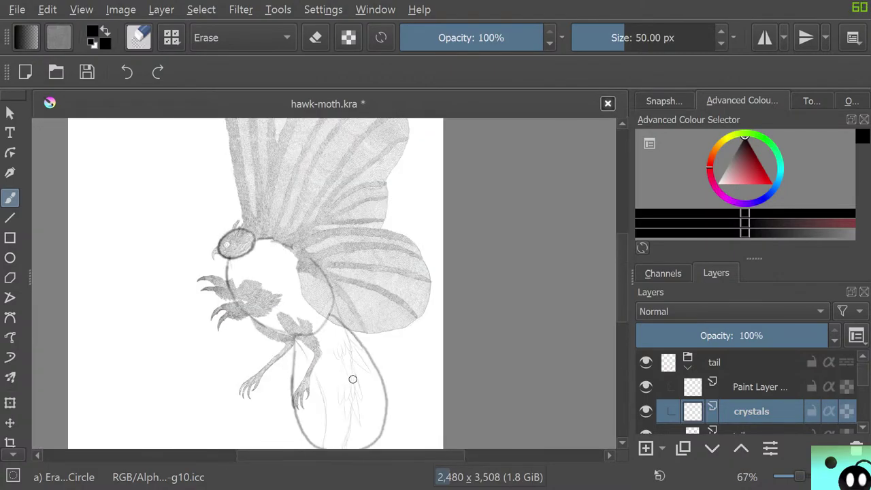
scroll(352, 379, up, 2)
scroll(350, 363, up, 1)
scroll(350, 360, down, 8)
scroll(354, 371, up, 4)
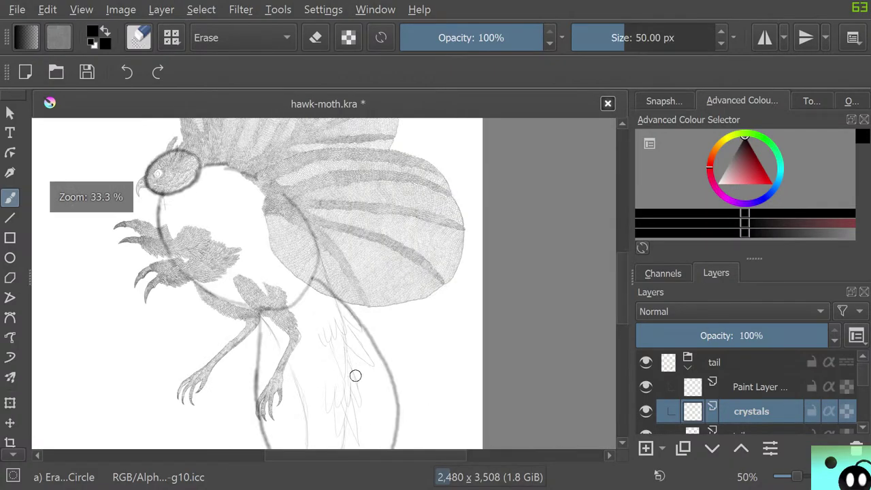
scroll(344, 362, up, 3)
scroll(340, 343, down, 3)
scroll(340, 342, up, 4)
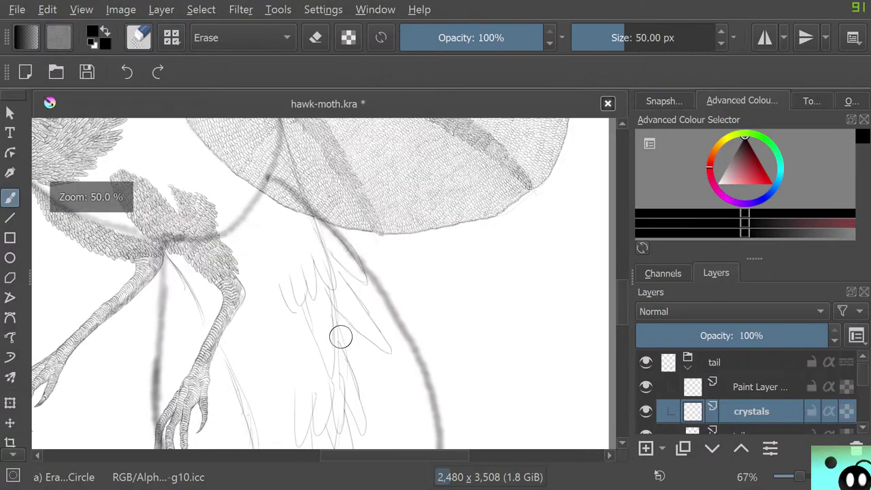
Bring the browser's moth image search on screen and preview the "Indonesian man finds terrifying moth" photo and the Types of Moths chart
scroll(334, 270, down, 1)
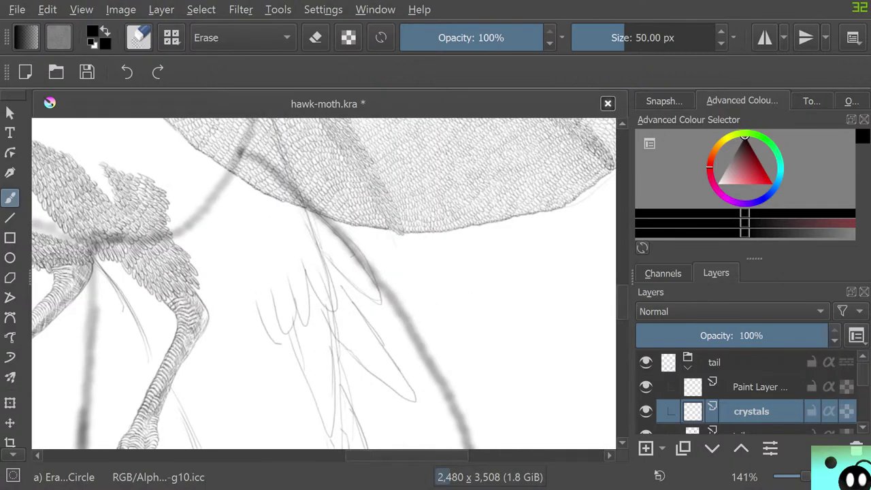
drag(0, 31, 844, 5)
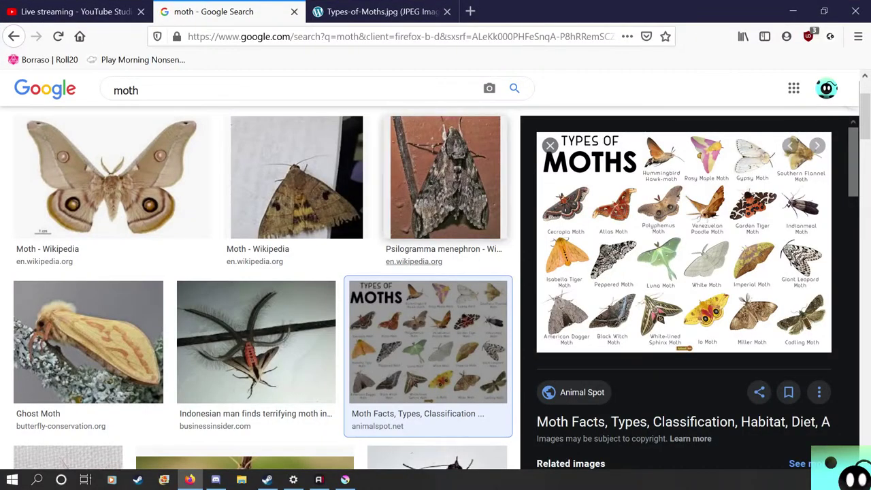
click(256, 342)
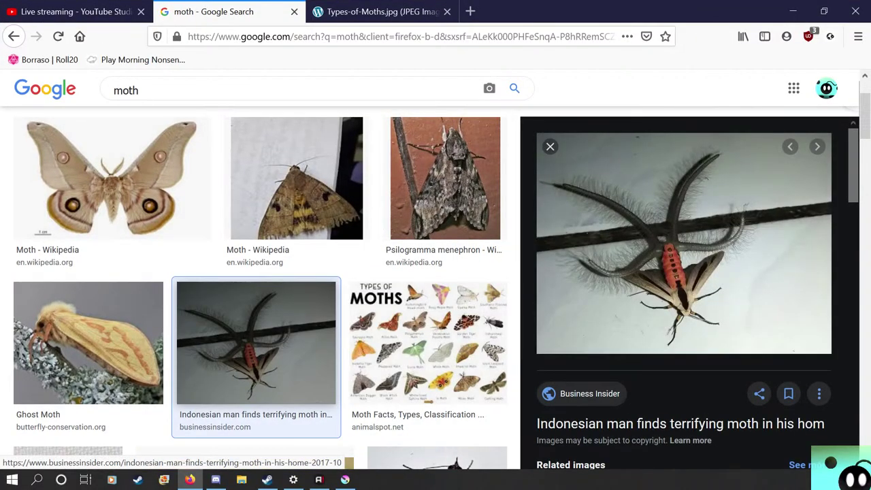
key(Right)
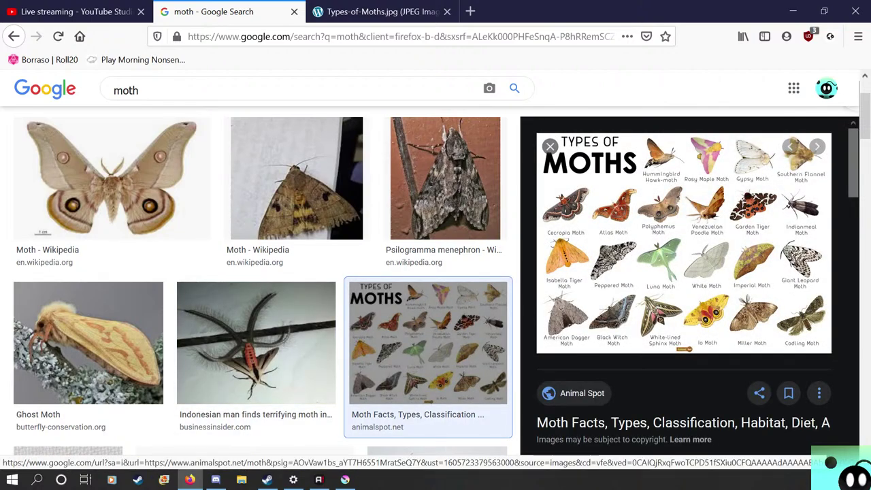
Find the "MothsMatter" and "21 Most Incredible Moth Species" image results further on and preview each of them
scroll(263, 285, down, 6)
scroll(435, 272, down, 2)
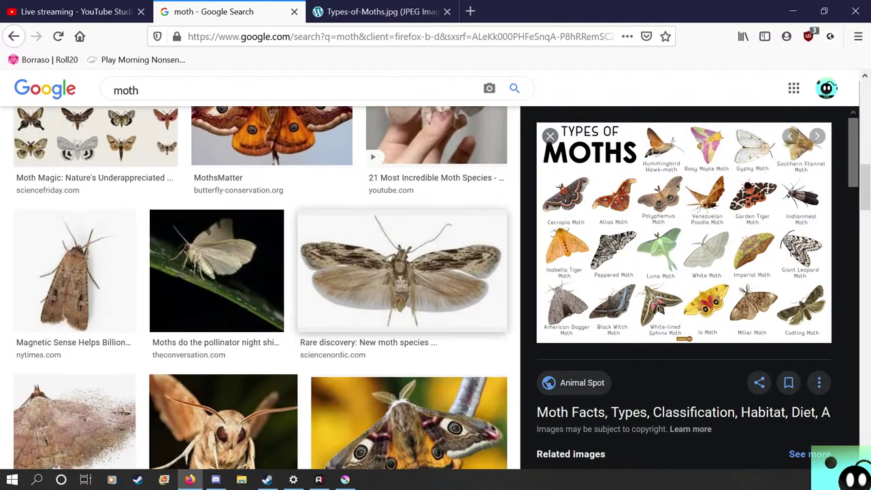
scroll(409, 272, up, 2)
click(272, 252)
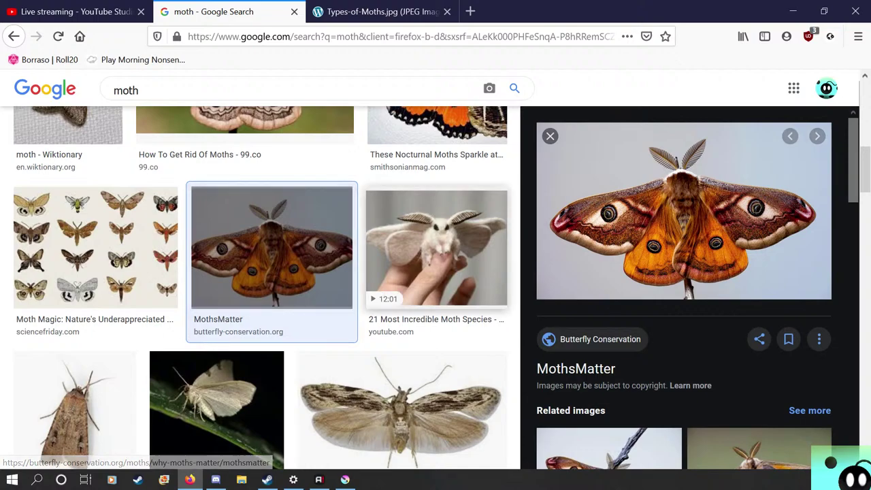
key(Right)
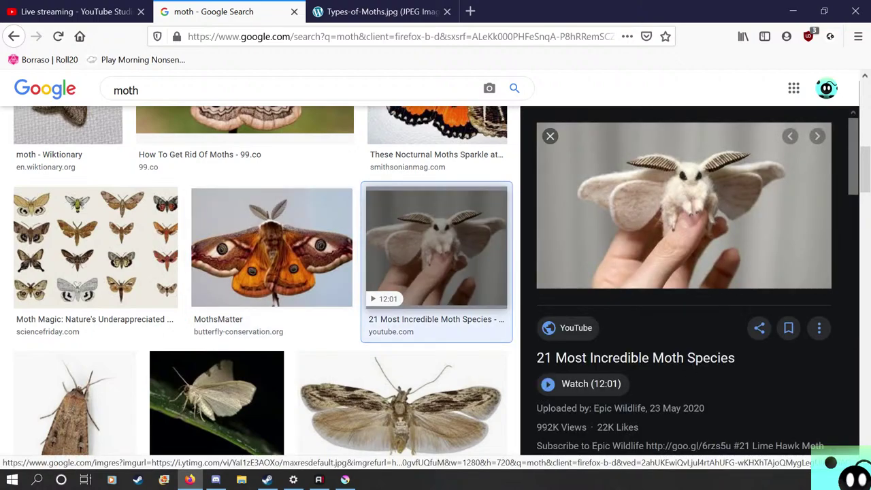
Browse further through the moth image results for wing, body and tail shapes usable as reference
scroll(261, 285, down, 6)
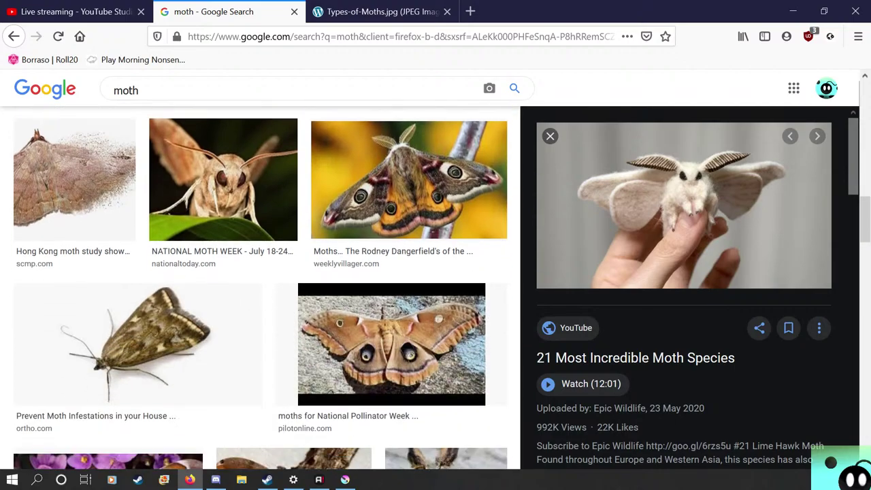
scroll(262, 285, down, 9)
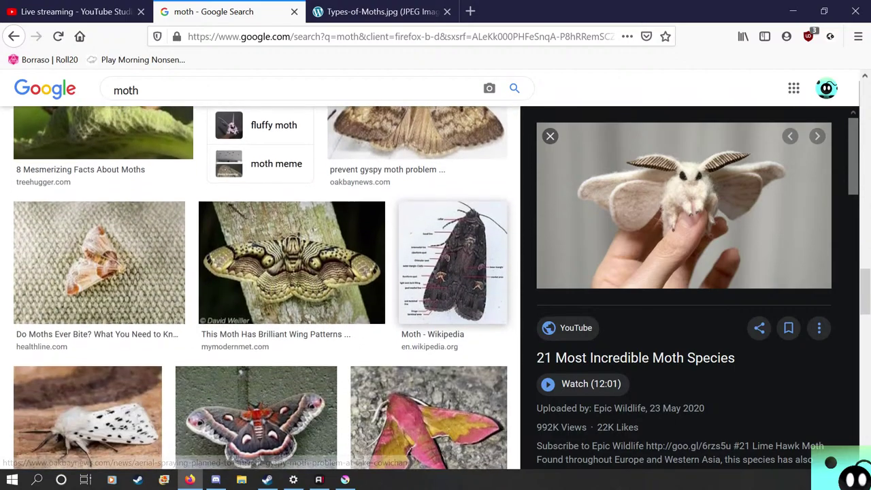
scroll(261, 286, down, 10)
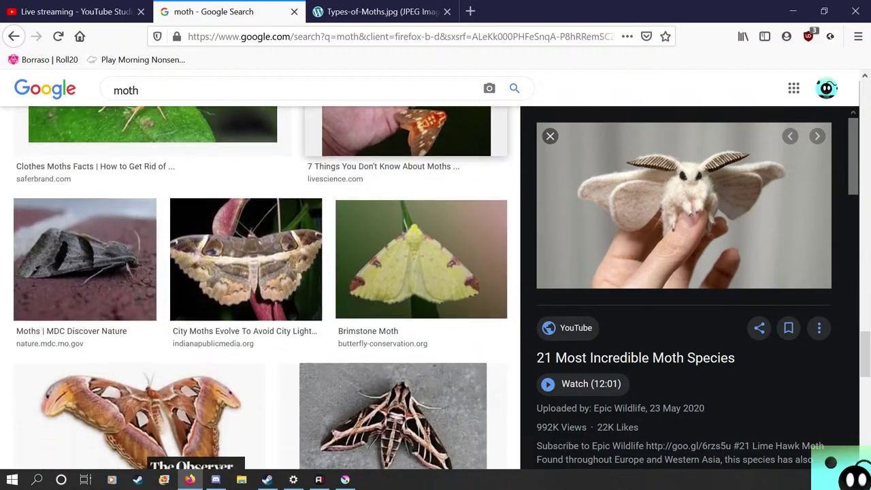
scroll(262, 286, down, 10)
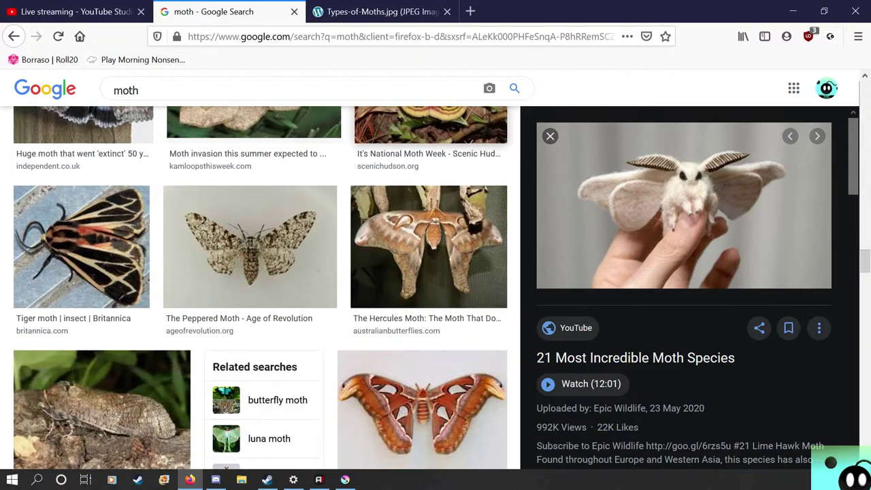
scroll(262, 285, down, 8)
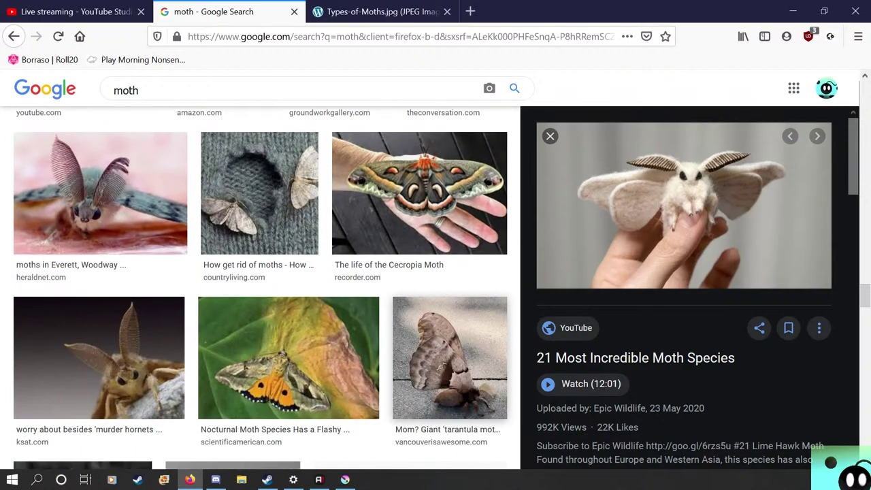
scroll(262, 286, down, 6)
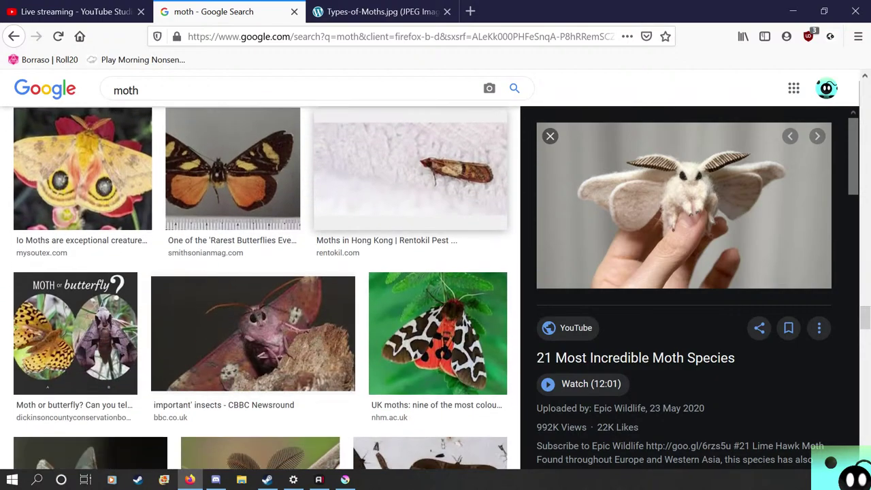
scroll(262, 286, down, 1)
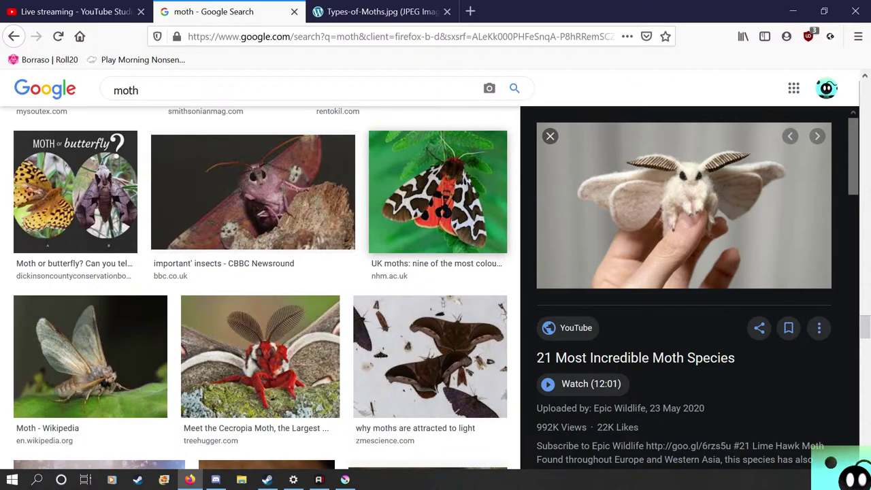
scroll(262, 286, down, 8)
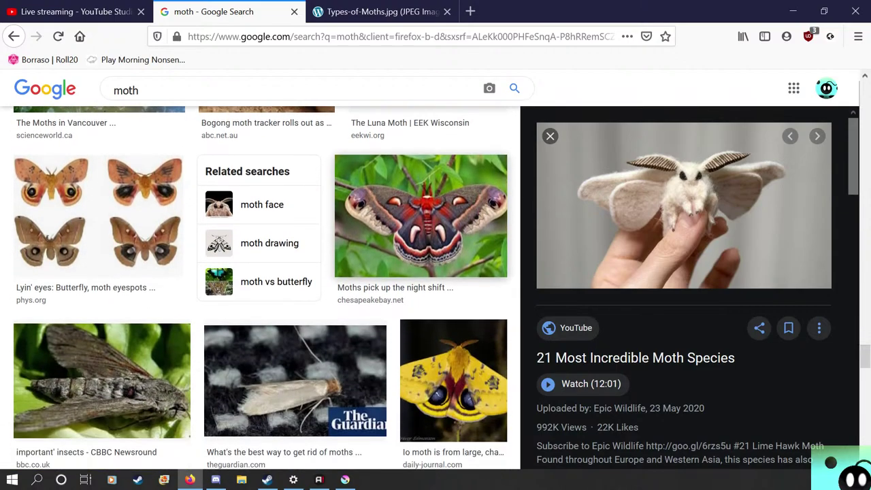
scroll(262, 286, down, 1)
scroll(261, 285, down, 10)
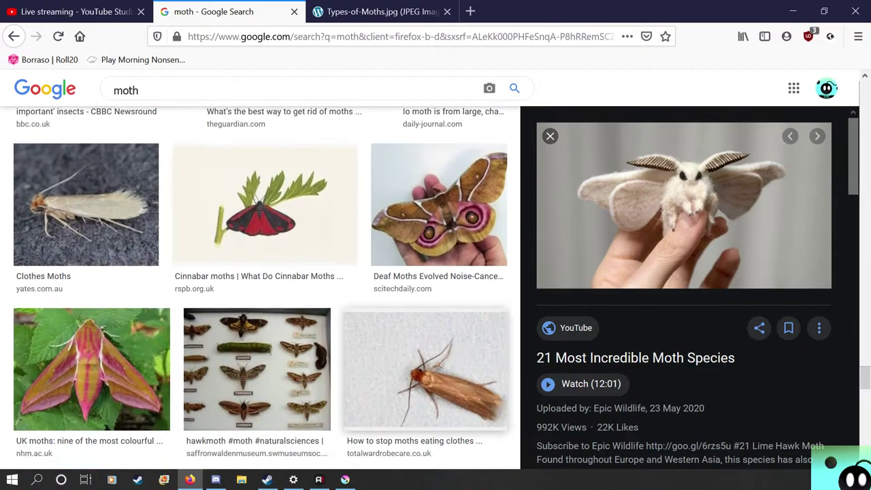
scroll(262, 285, down, 2)
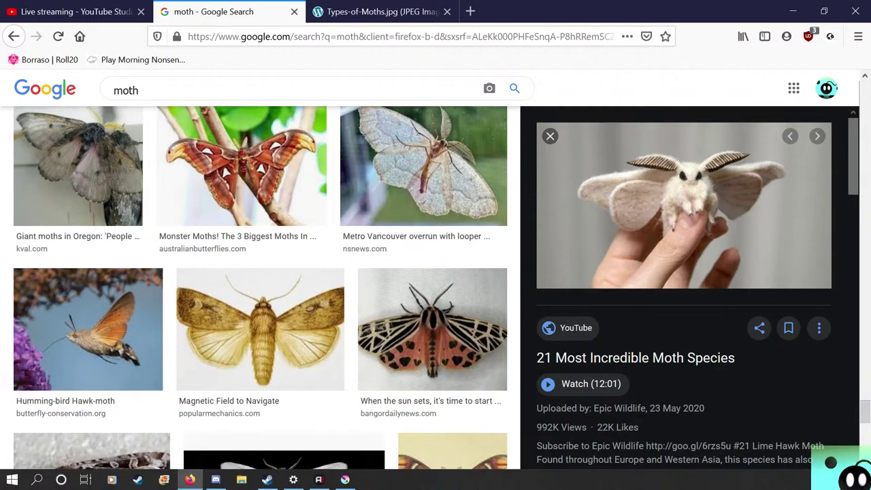
Preview the "When the sun sets, it's time to start mothing" photo and the "Beautiful, Endangered Luna Moth" photo, and browse the neighbouring results
click(432, 330)
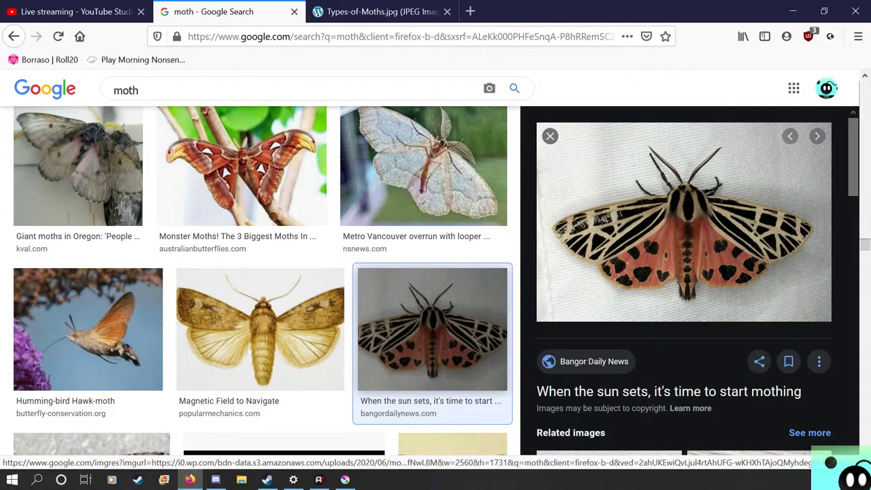
scroll(264, 287, down, 4)
scroll(263, 287, down, 5)
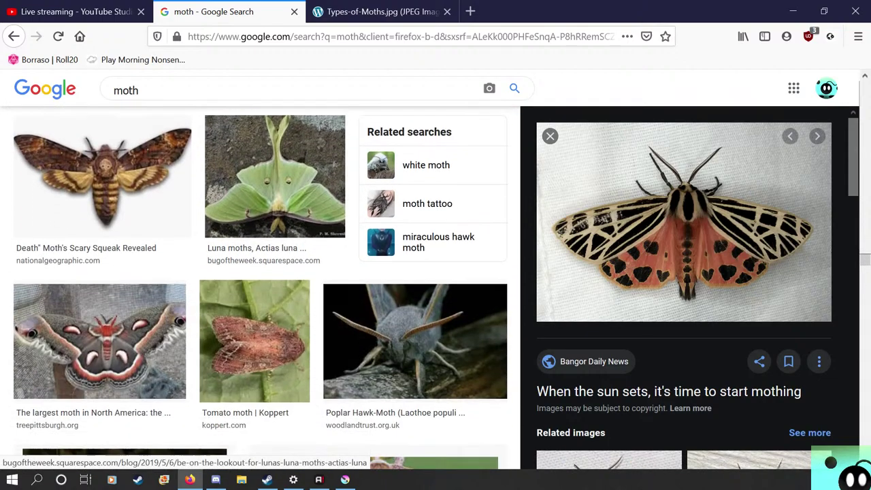
scroll(381, 299, down, 3)
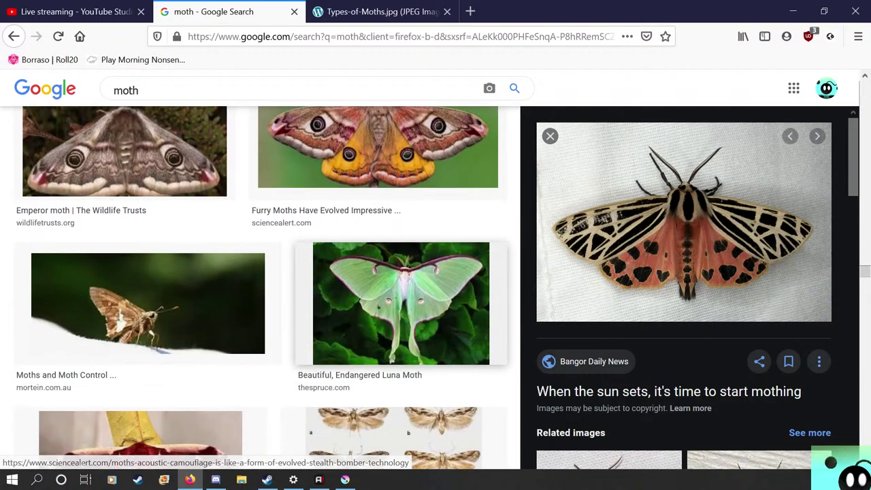
click(401, 303)
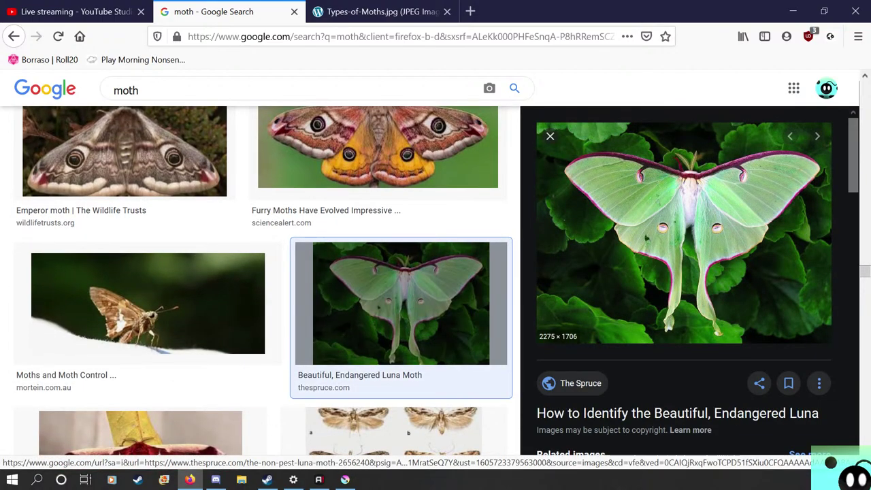
scroll(401, 340, down, 1)
scroll(402, 340, down, 3)
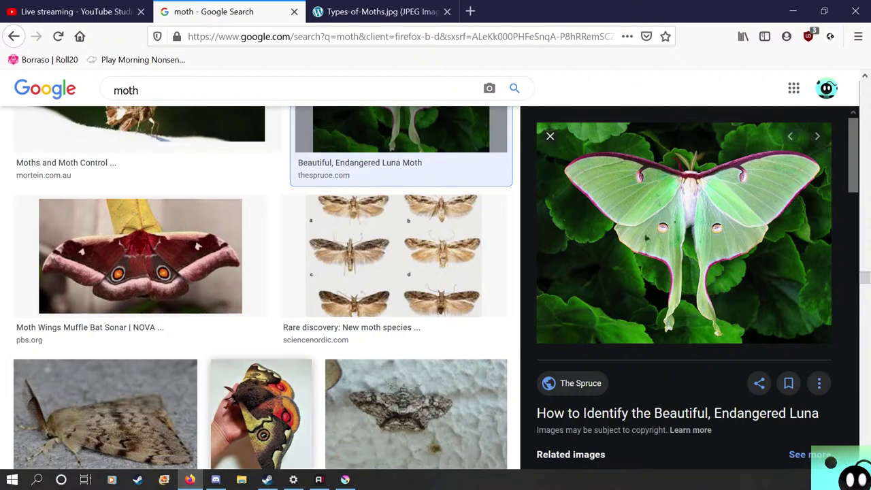
scroll(401, 150, down, 3)
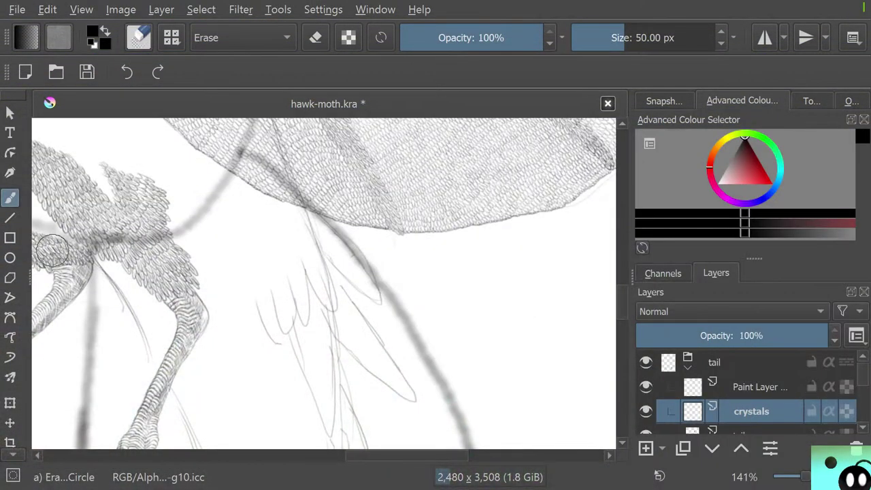
Switch back to Krita and examine the sketched tail feathers from the lower wing edge down past the claws
scroll(51, 251, down, 5)
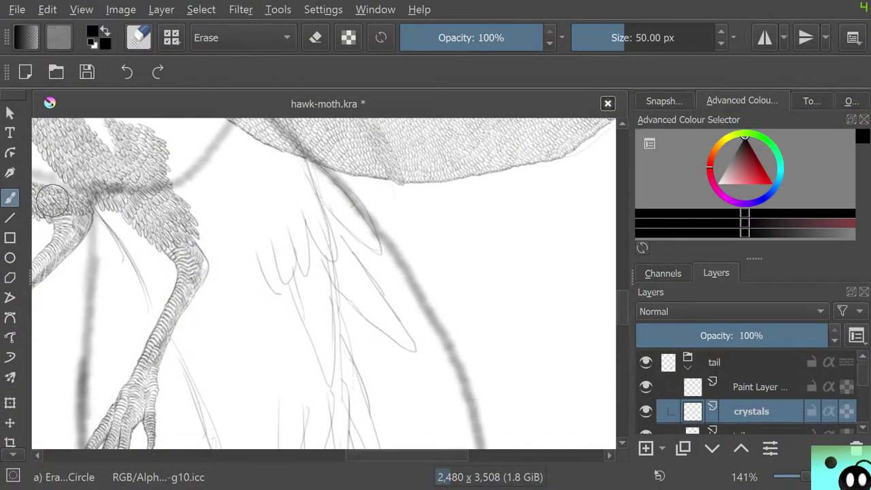
scroll(52, 238, up, 10)
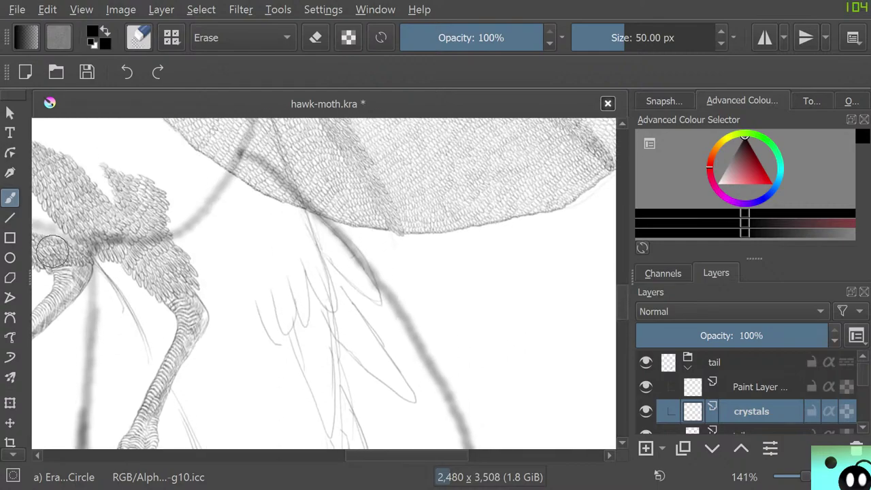
scroll(53, 238, down, 7)
scroll(51, 227, down, 6)
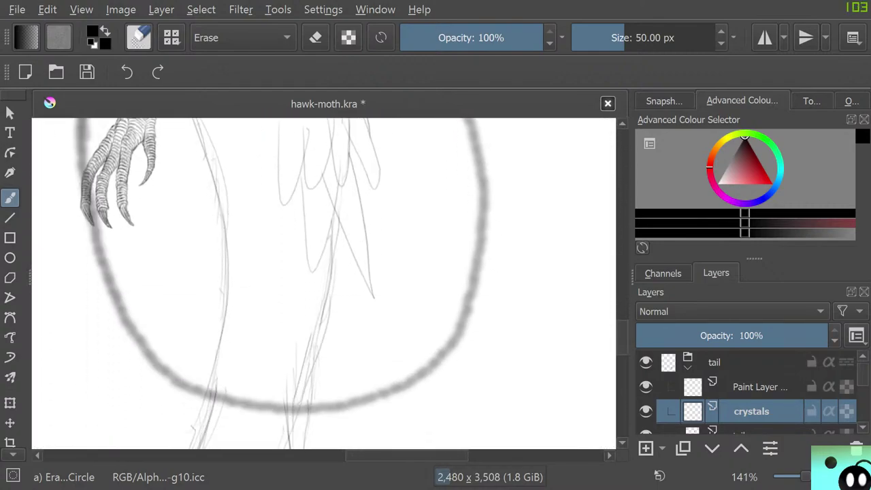
scroll(53, 327, up, 8)
scroll(52, 326, down, 5)
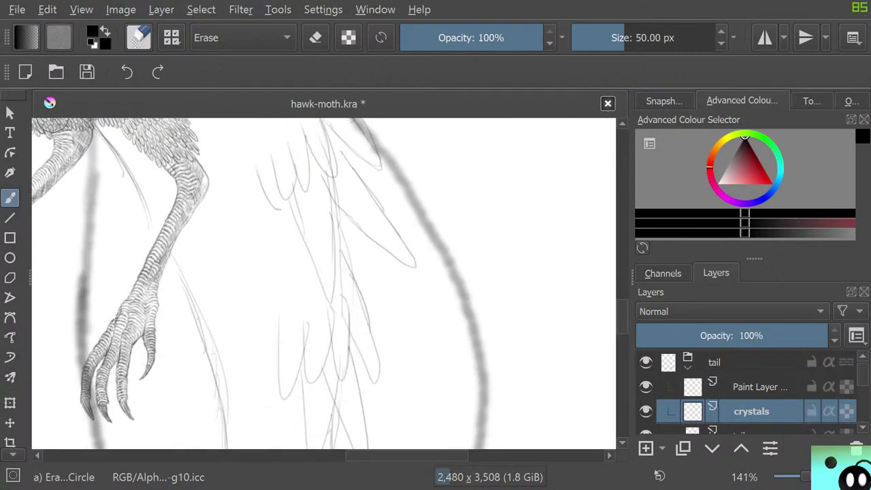
scroll(52, 327, up, 1)
Switch from the eraser to the Pencil-2 brush and hide the body layer just above Layer 3(pasted)
key(/)
scroll(749, 391, down, 10)
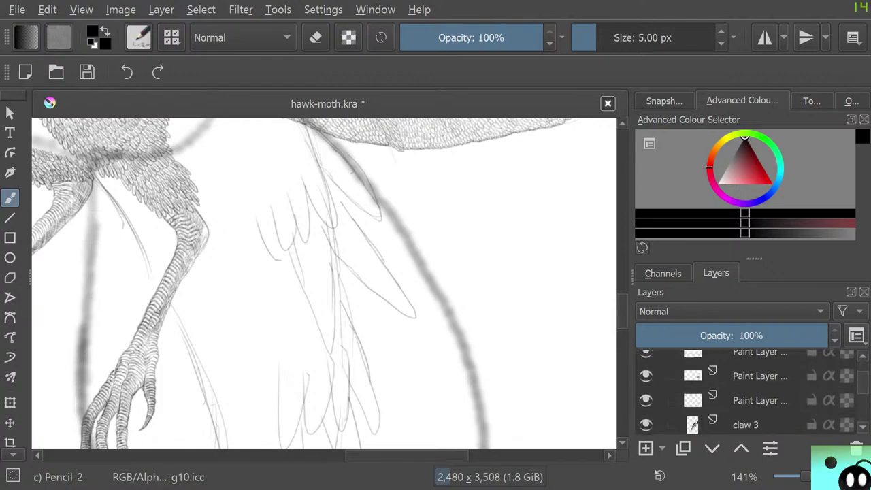
scroll(748, 391, up, 5)
scroll(748, 392, up, 8)
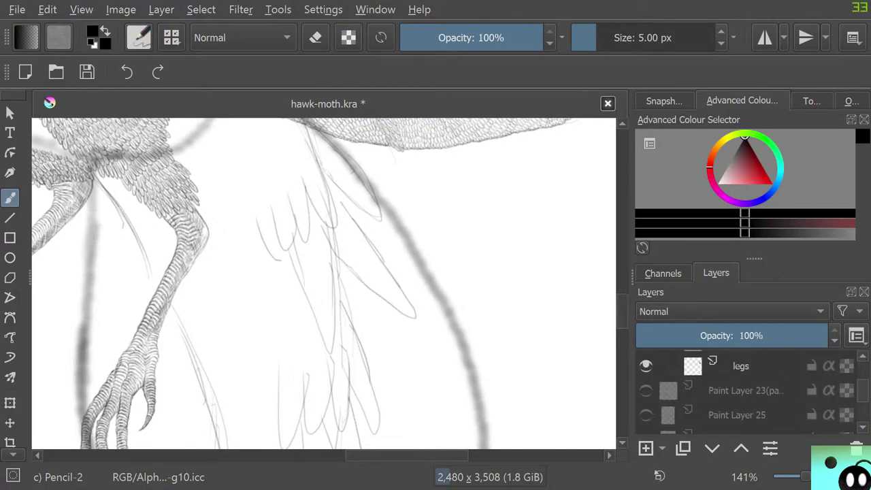
scroll(748, 391, down, 2)
scroll(748, 391, down, 4)
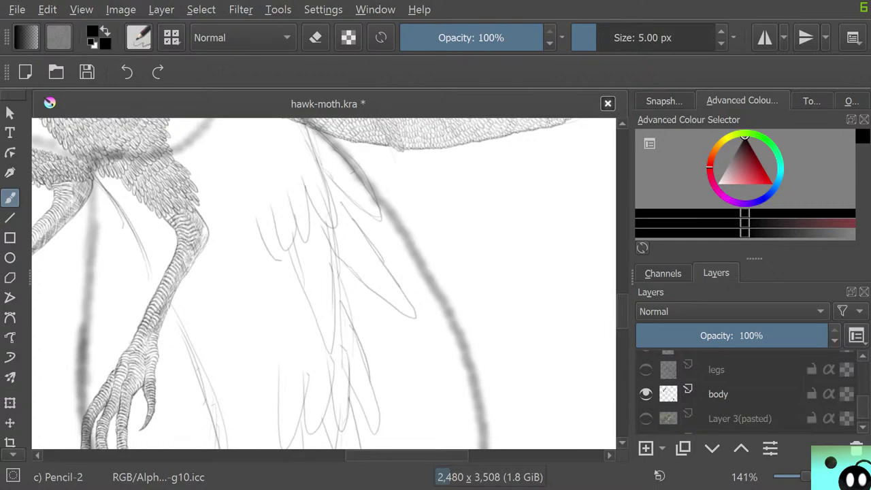
click(645, 394)
mouse_move(646, 418)
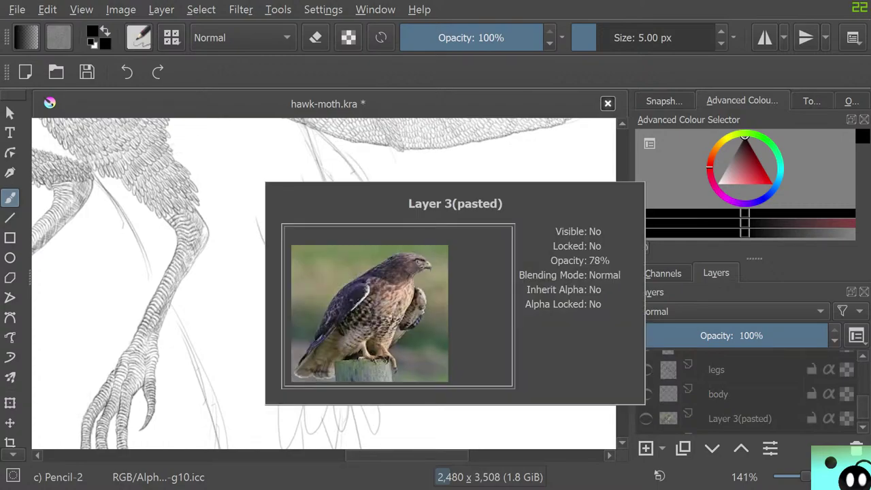
scroll(748, 391, up, 6)
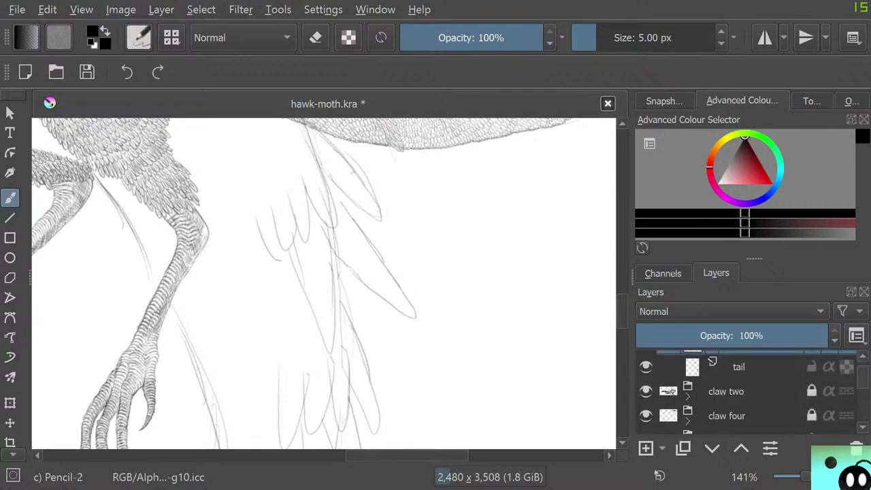
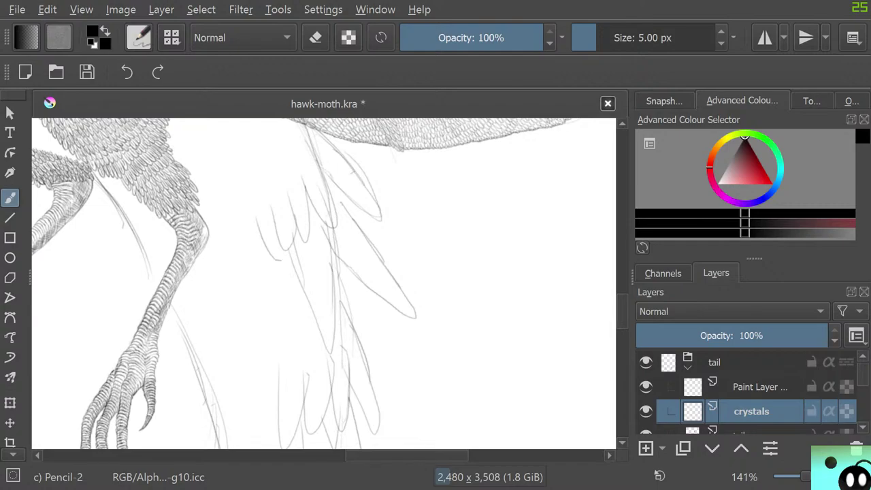
View the fluorite crystal point photo in the browser window as reference, and minimise that window to return to Krita
drag(0, 12, 10, 61)
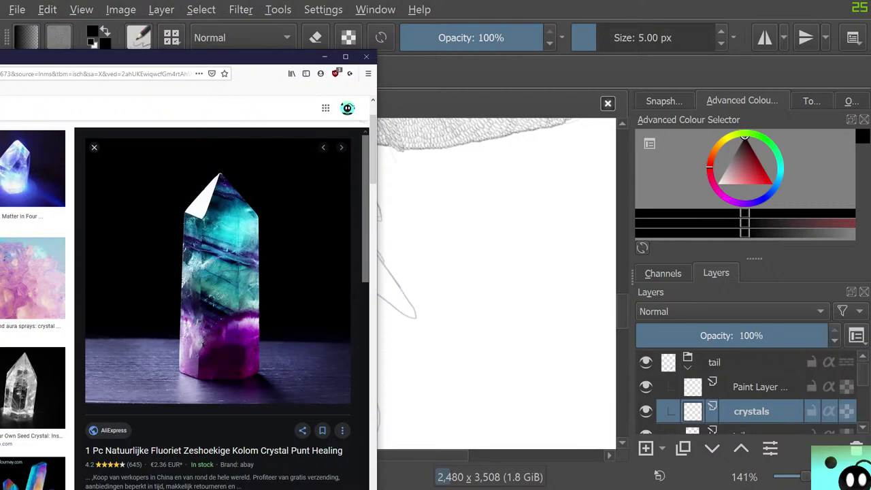
click(324, 57)
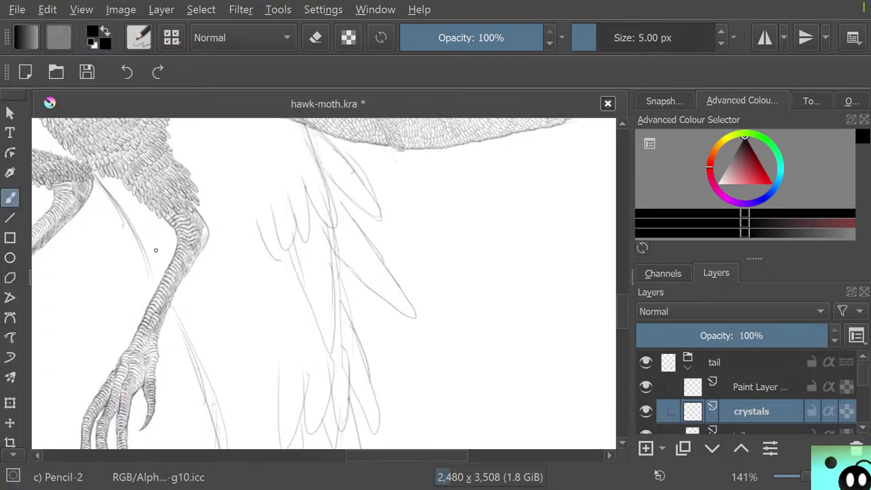
Outline a long, downward-pointing crystal over the narrow middle tail feather on the crystals layer with the Pencil-2 brush
scroll(155, 250, down, 4)
scroll(139, 272, up, 8)
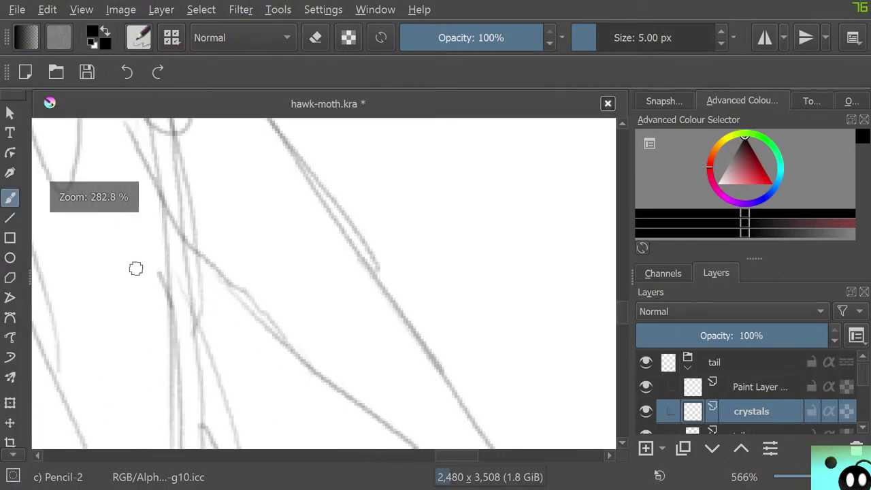
scroll(136, 268, down, 4)
scroll(115, 283, up, 2)
scroll(83, 279, down, 1)
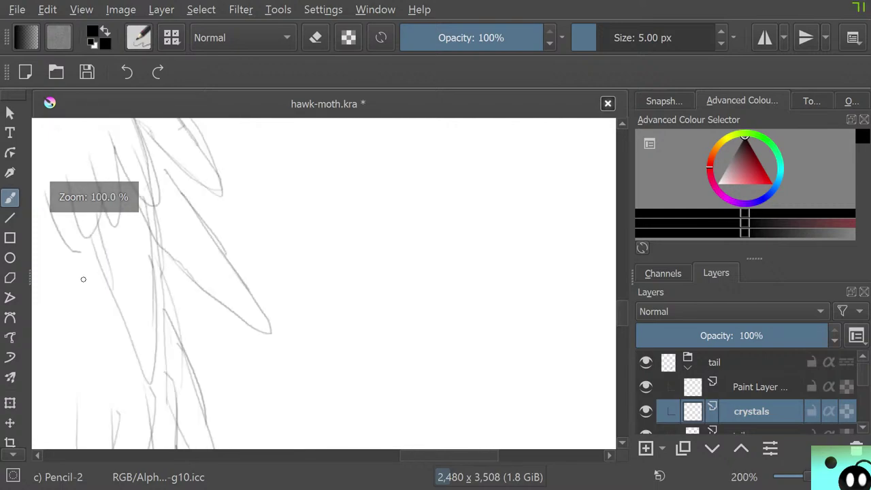
scroll(83, 279, up, 1)
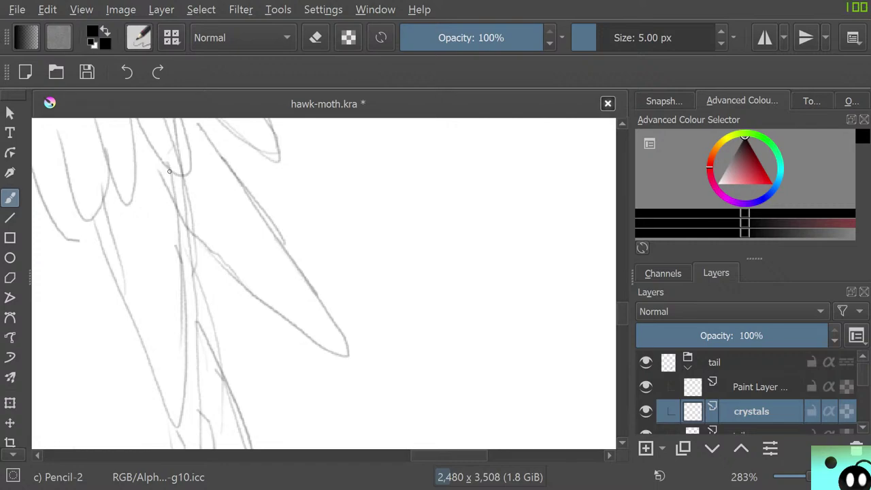
mouse_move(170, 175)
mouse_down()
mouse_move(175, 238)
mouse_move(168, 250)
mouse_move(175, 219)
mouse_move(184, 384)
mouse_move(172, 412)
mouse_up()
mouse_move(182, 374)
mouse_down()
mouse_move(172, 425)
mouse_move(116, 264)
mouse_up()
drag(126, 301, 92, 209)
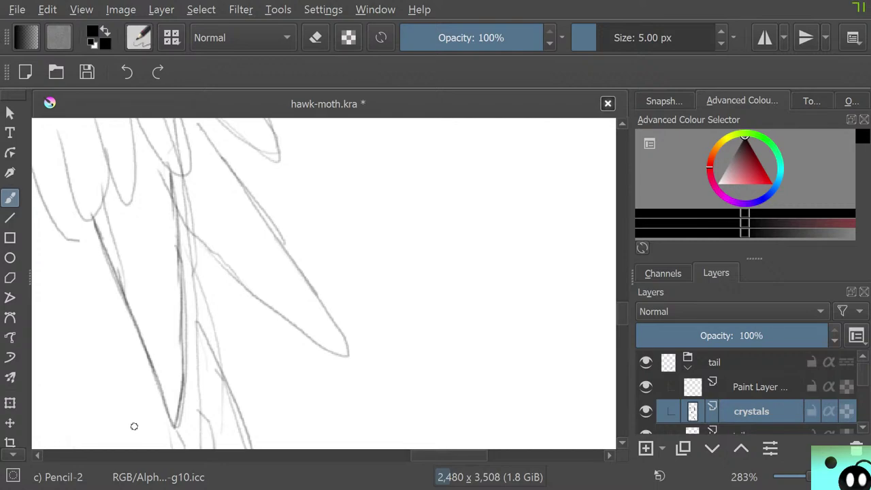
Consult the fluorite crystal photo, then sketch an inner edge rising from the crystal's tip with facet lines branching towards both sides
key(alt+Tab)
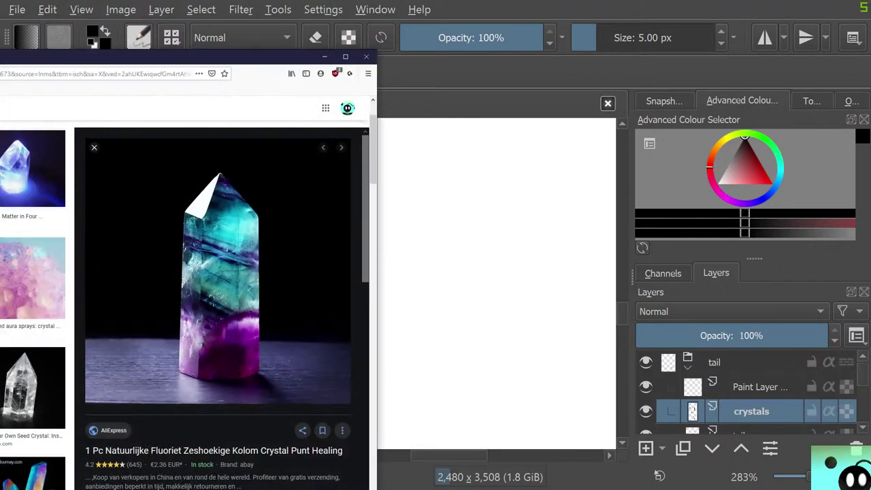
key(alt+Tab)
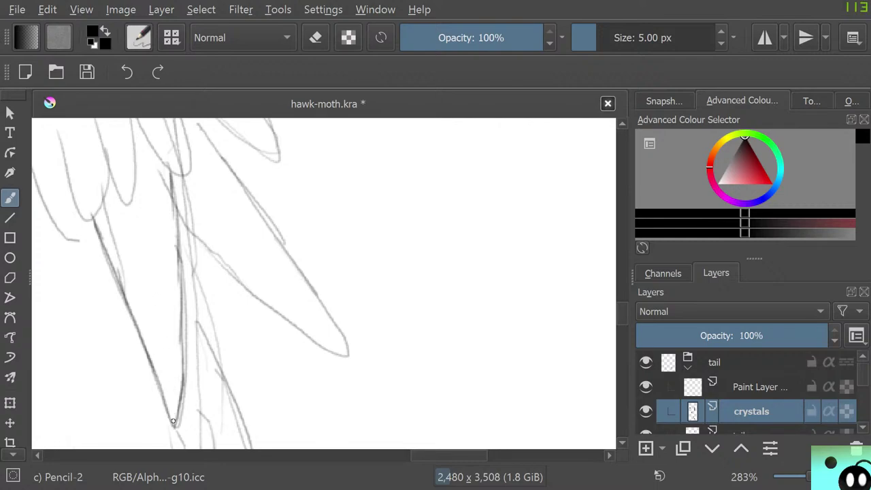
drag(173, 421, 153, 265)
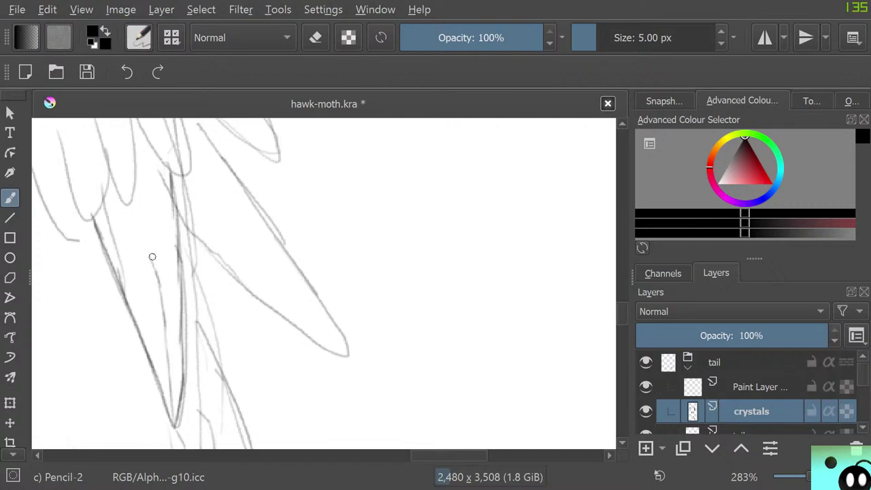
drag(151, 238, 164, 159)
mouse_move(97, 210)
mouse_down()
mouse_move(160, 297)
mouse_move(149, 265)
mouse_move(157, 295)
mouse_move(168, 242)
mouse_up()
drag(159, 294, 172, 220)
drag(168, 250, 172, 178)
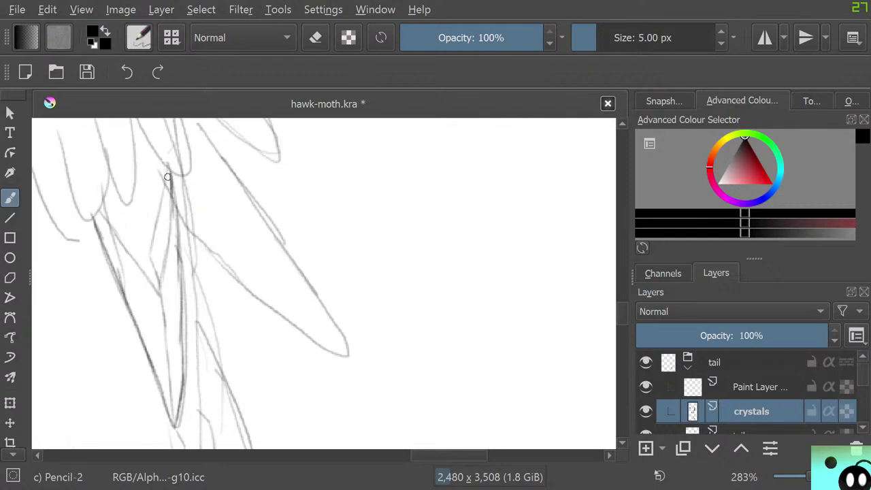
Erase the facet lines around the crystal's inner junction and redraw them with a left branch and a vertical edge running upward
key(e)
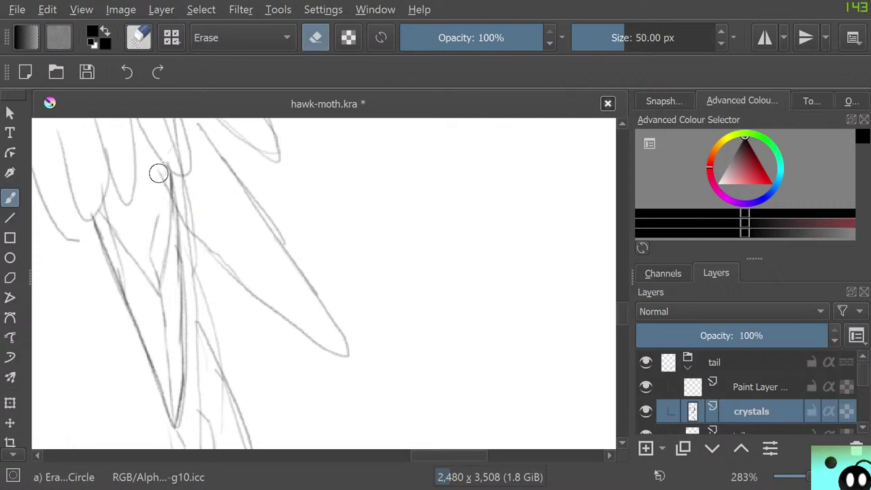
drag(151, 227, 150, 263)
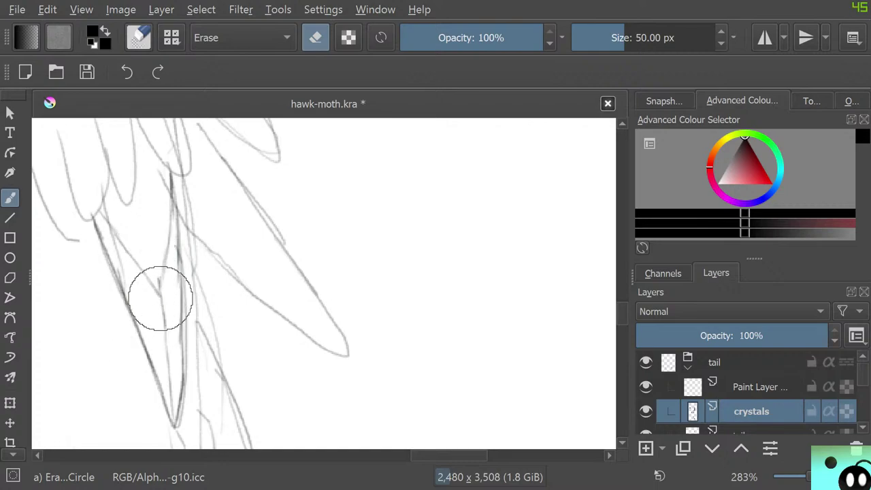
mouse_move(159, 288)
mouse_down()
mouse_move(145, 280)
mouse_move(155, 289)
mouse_up()
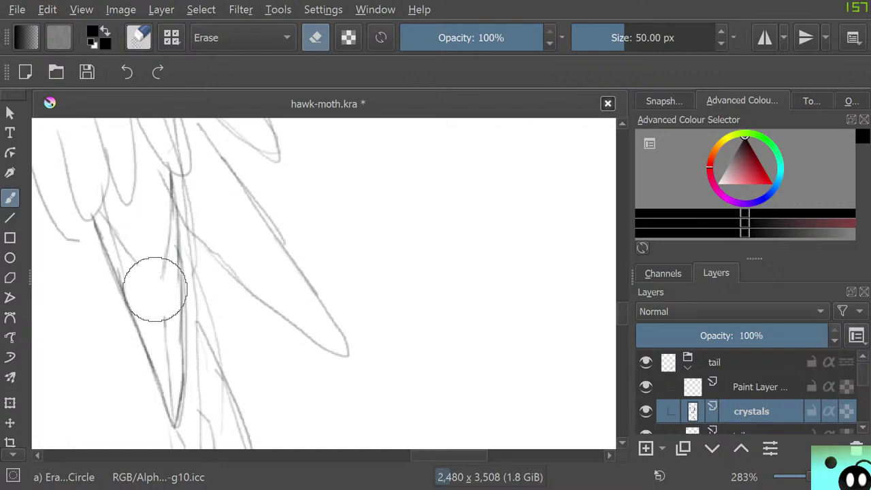
key(slash)
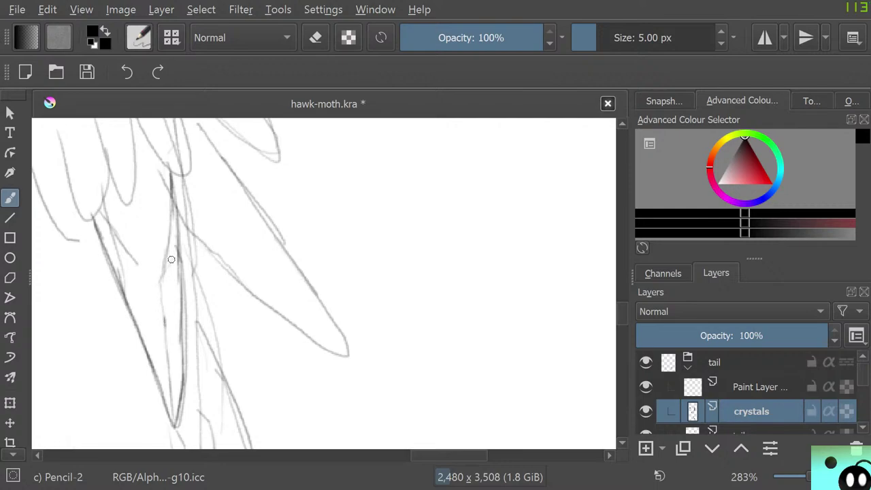
drag(156, 282, 126, 271)
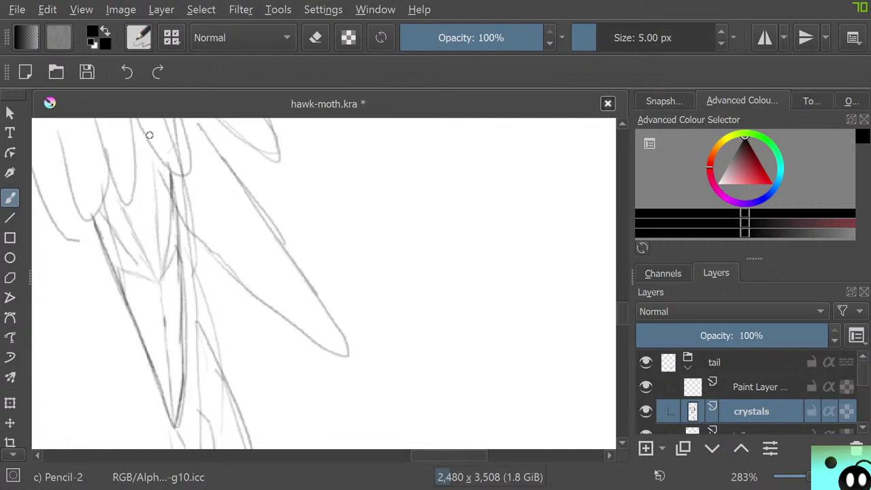
drag(156, 282, 153, 158)
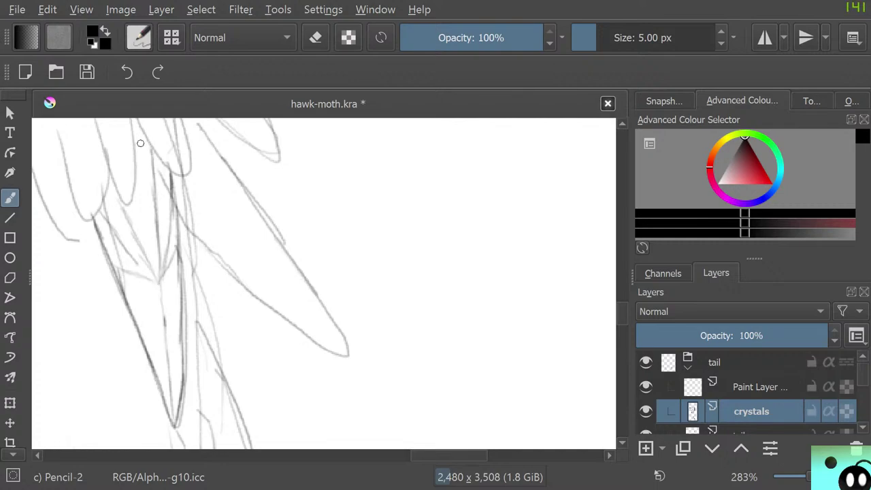
Erase the stray lines above the crystal's junction and darken its V-shaped facet edges, central ridge and right outline
key(e)
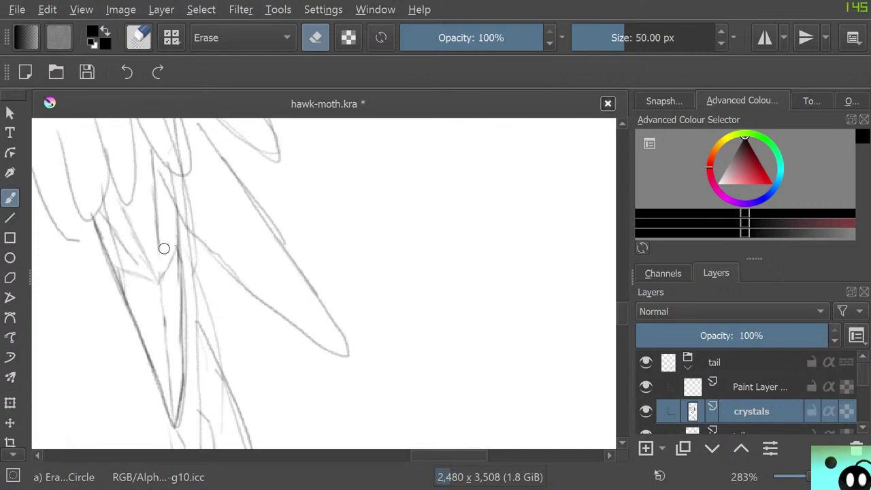
mouse_move(164, 248)
mouse_down()
mouse_move(140, 250)
mouse_move(112, 217)
mouse_move(121, 208)
mouse_move(128, 219)
mouse_move(120, 169)
mouse_move(154, 193)
mouse_move(158, 282)
mouse_move(177, 243)
mouse_up()
key(/)
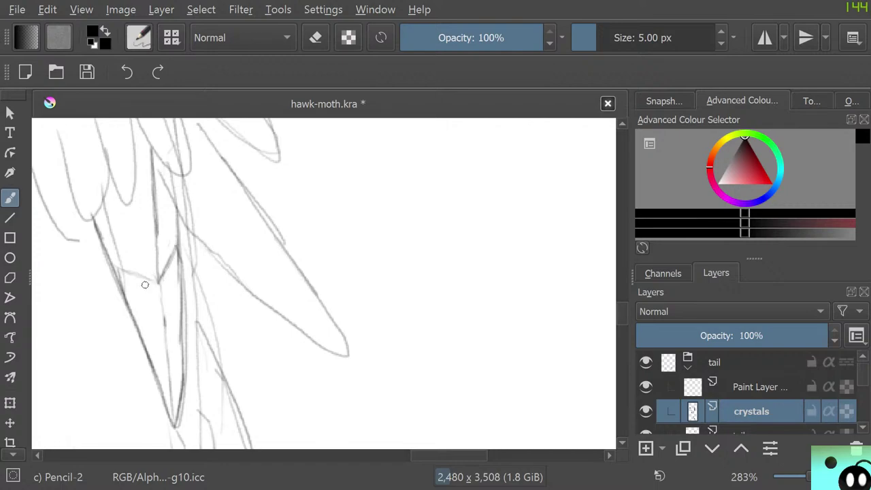
drag(156, 283, 164, 335)
mouse_move(155, 282)
mouse_down()
mouse_move(108, 260)
mouse_move(113, 274)
mouse_up()
drag(177, 249, 170, 170)
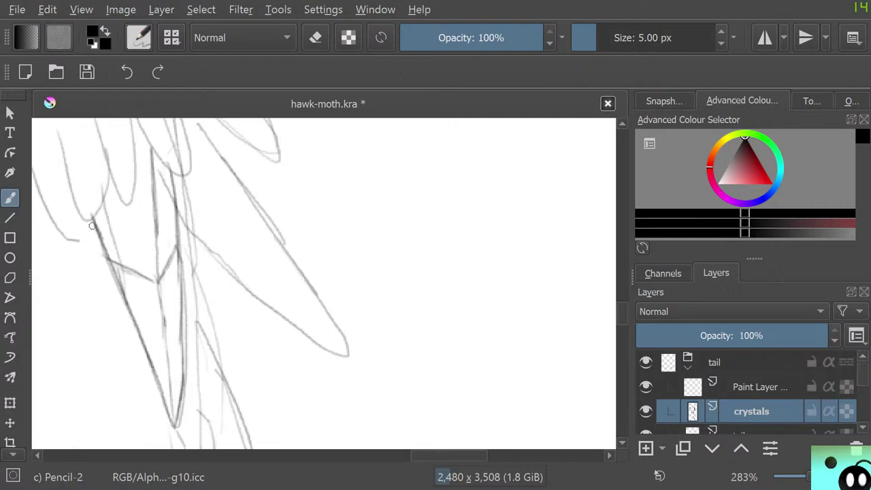
Try removing the V-shaped facet edges inside the crystal with the eraser set to 14.18 px
scroll(92, 226, down, 5)
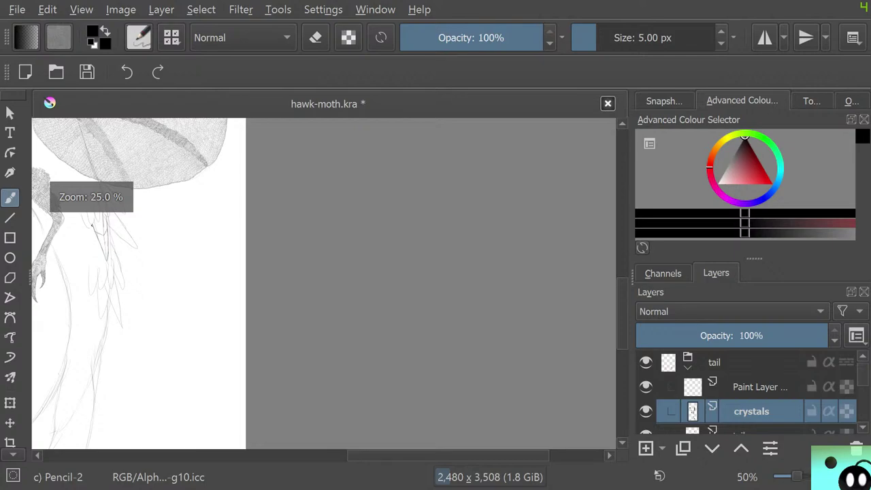
scroll(92, 225, up, 1)
scroll(108, 234, up, 6)
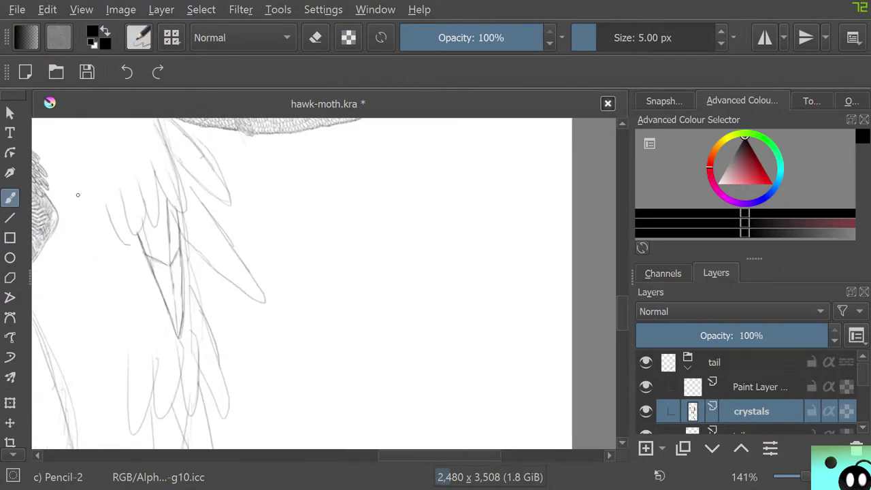
scroll(121, 252, down, 1)
scroll(157, 272, up, 1)
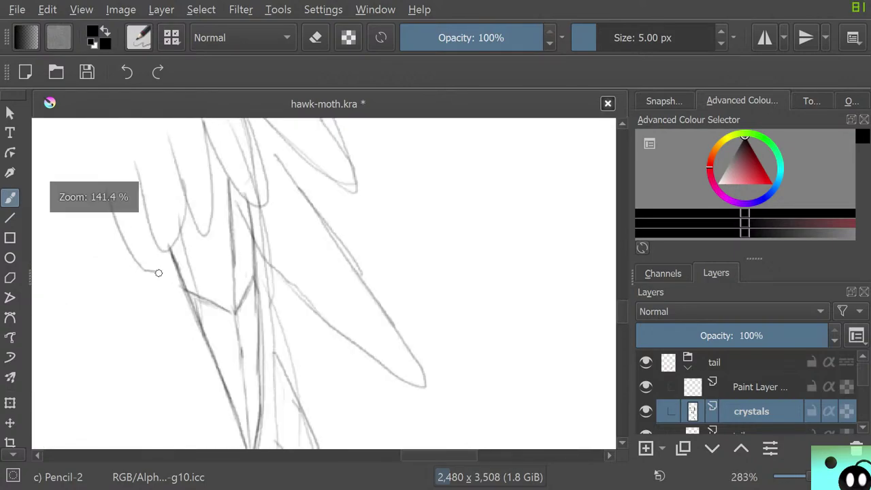
scroll(156, 272, down, 1)
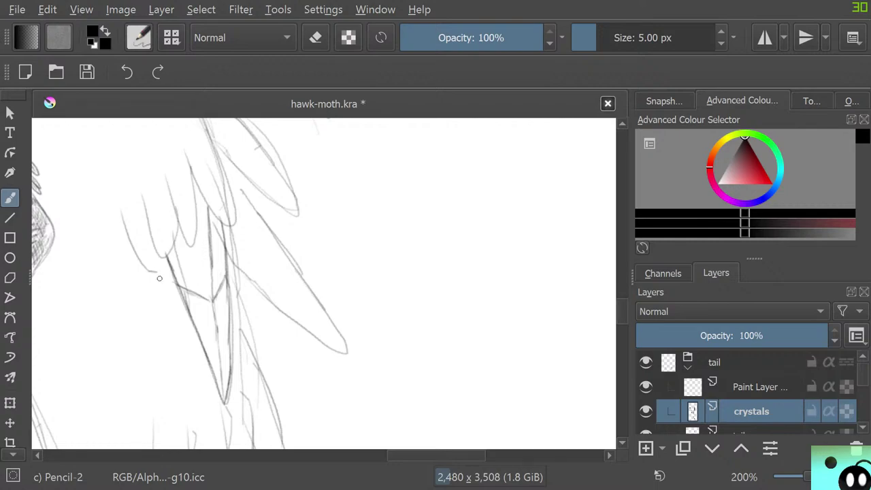
scroll(159, 277, up, 1)
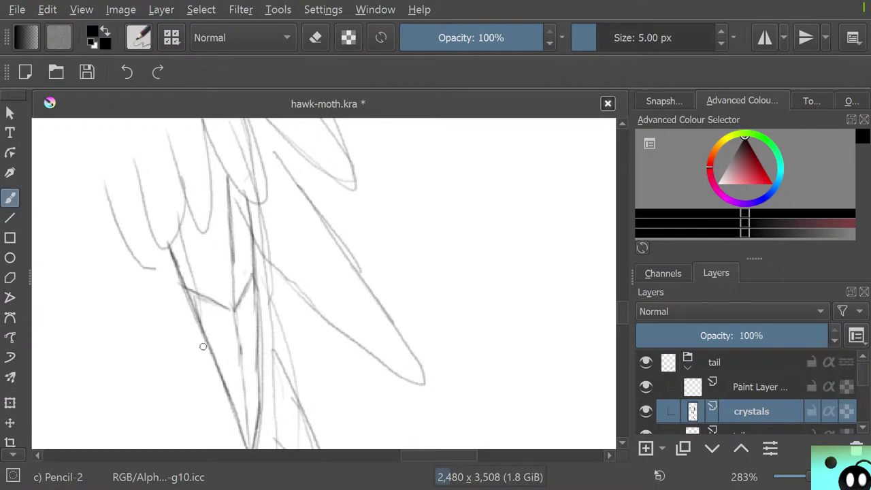
key(e)
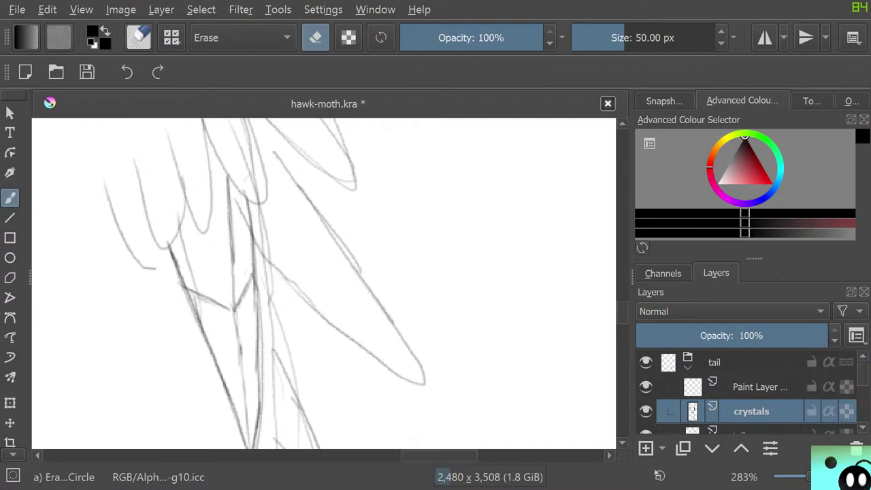
click(606, 38)
mouse_move(195, 288)
mouse_down()
mouse_move(204, 304)
mouse_move(197, 280)
mouse_move(219, 318)
mouse_move(222, 285)
mouse_move(227, 308)
mouse_move(244, 319)
mouse_move(247, 266)
mouse_move(241, 307)
mouse_up()
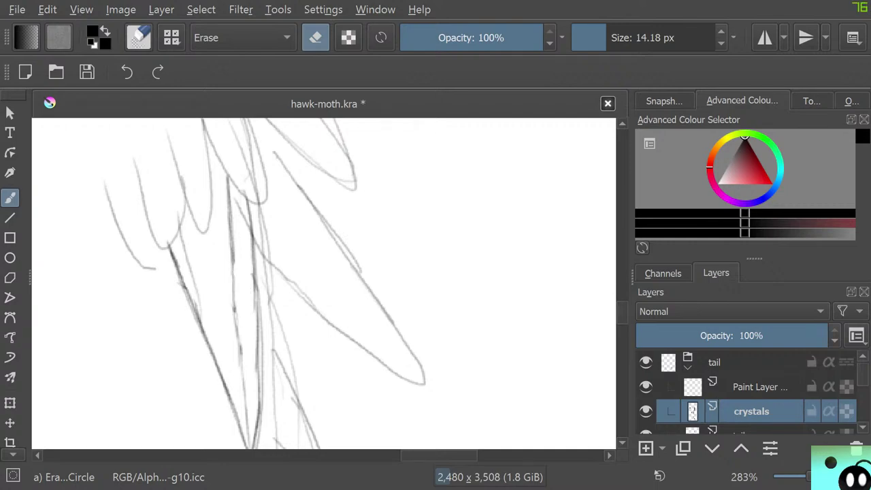
mouse_move(622, 313)
mouse_down()
mouse_move(622, 321)
mouse_move(622, 314)
mouse_up()
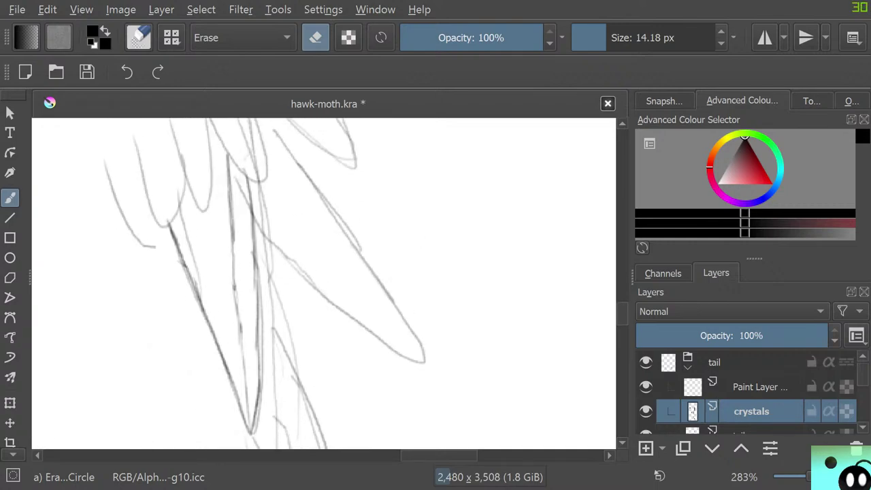
Try alternative pencil facet lines inside the crystal, then undo them together with the erasing of the V-shaped edges
key(e)
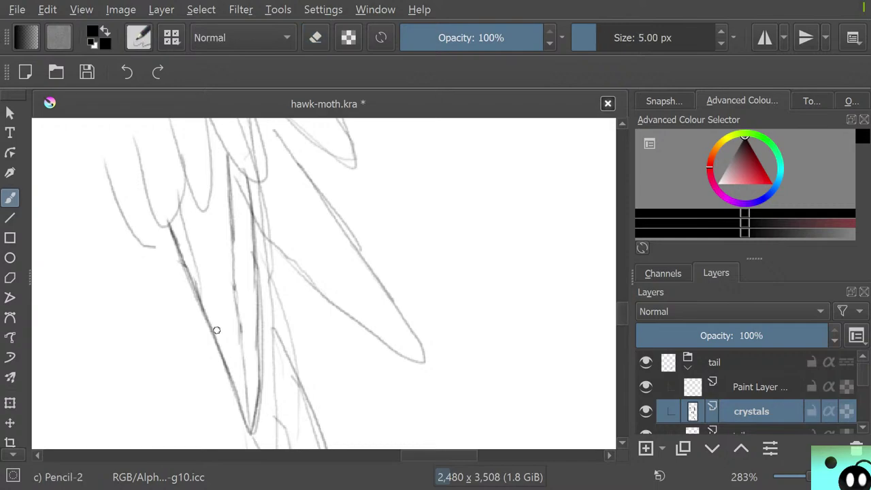
drag(232, 284, 217, 313)
drag(210, 279, 223, 253)
key(ctrl+z)
key(ctrl+z)
key(ctrl+z)
key(ctrl+z)
key(ctrl+z)
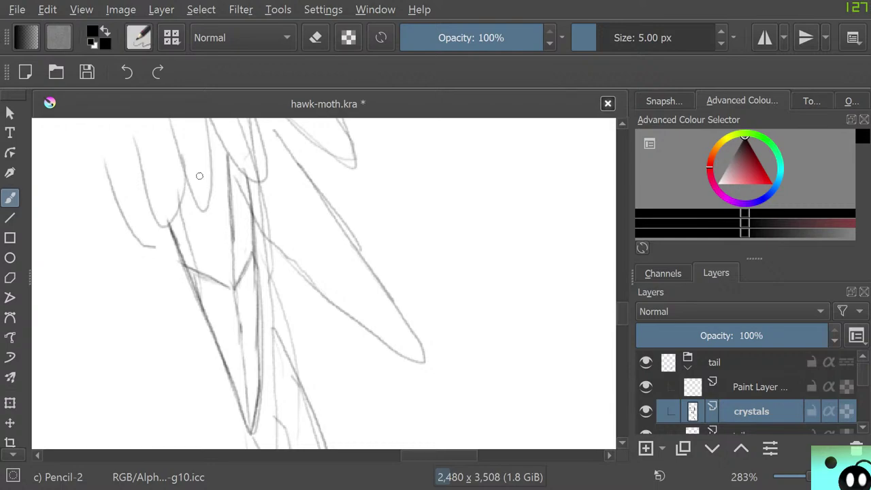
Draw a short slanted edge joining the upper end of the crystal's central ridge to the neighbouring feather outline
scroll(323, 282, up, 5)
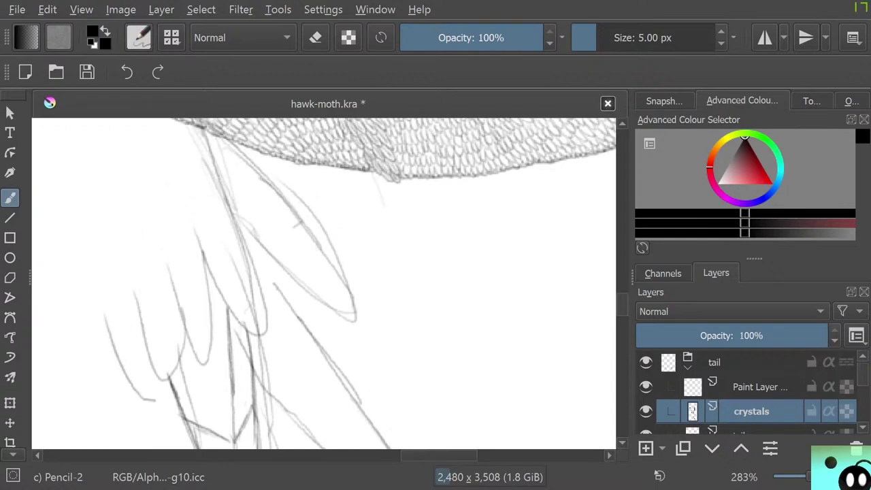
scroll(323, 282, down, 2)
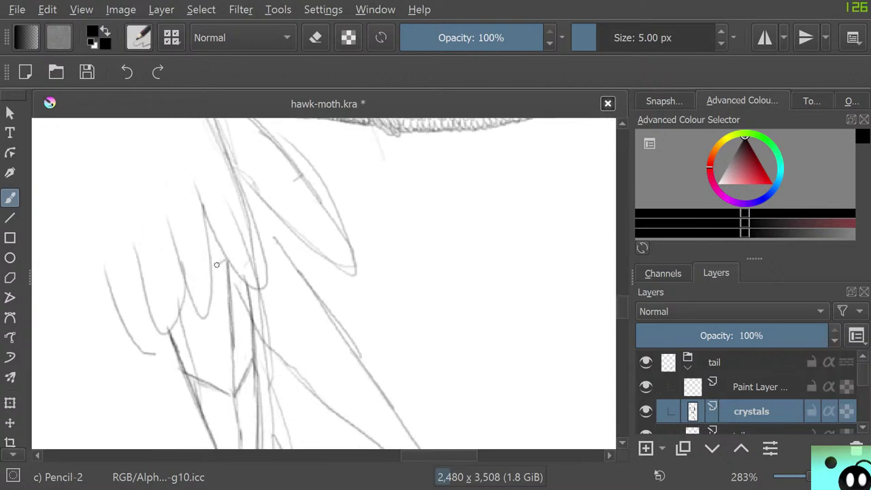
drag(217, 264, 226, 261)
drag(622, 308, 622, 311)
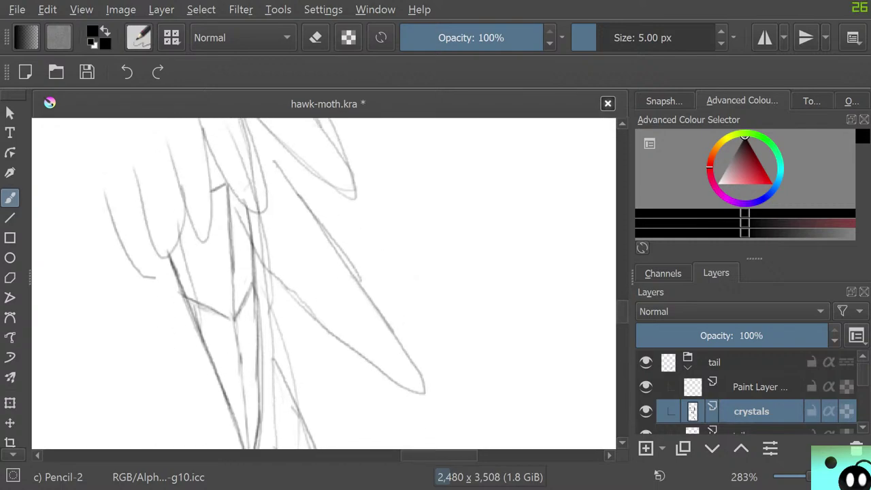
Erase the facet lines inside the dark central crystal and redraw its inner ridge down to the pointed tip
key(/)
mouse_move(193, 297)
mouse_down()
mouse_move(209, 319)
mouse_move(207, 285)
mouse_move(227, 335)
mouse_move(227, 289)
mouse_move(241, 318)
mouse_move(240, 285)
mouse_move(246, 310)
mouse_move(245, 288)
mouse_move(242, 324)
mouse_move(240, 263)
mouse_move(245, 272)
mouse_move(246, 310)
mouse_move(232, 308)
mouse_move(219, 347)
mouse_up()
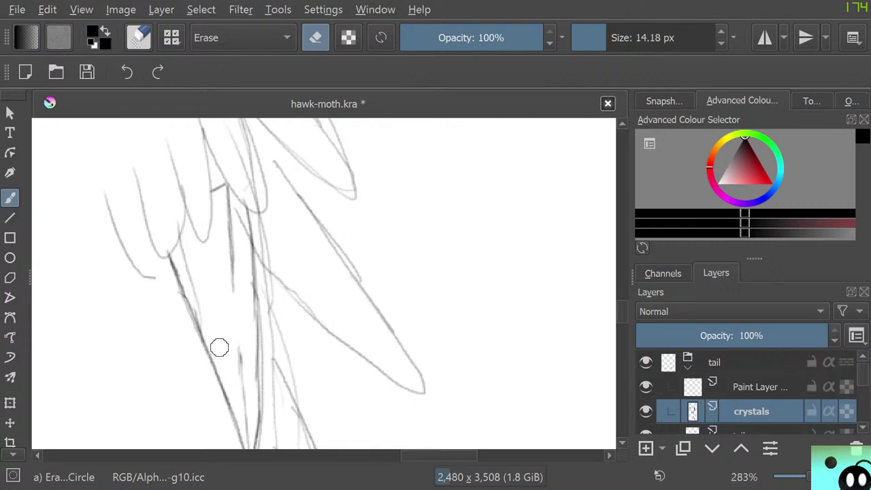
key(e)
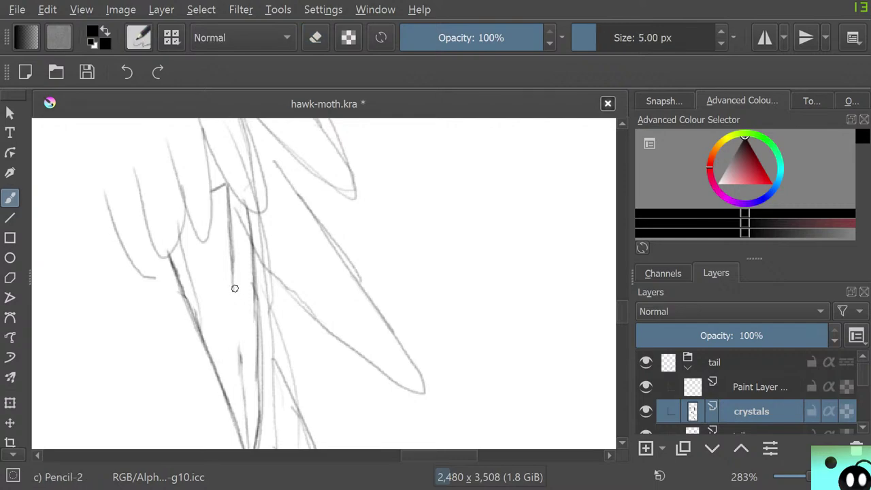
drag(232, 282, 240, 359)
drag(240, 359, 233, 285)
drag(238, 319, 234, 275)
scroll(612, 315, down, 3)
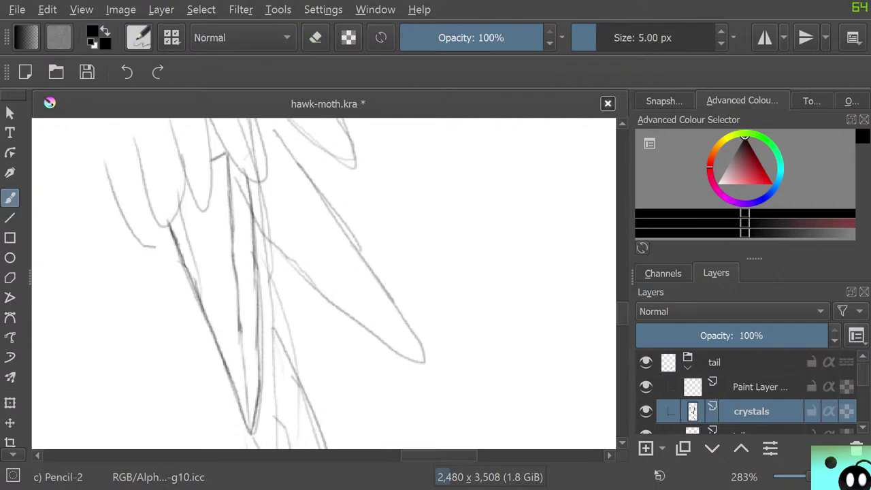
drag(238, 310, 249, 403)
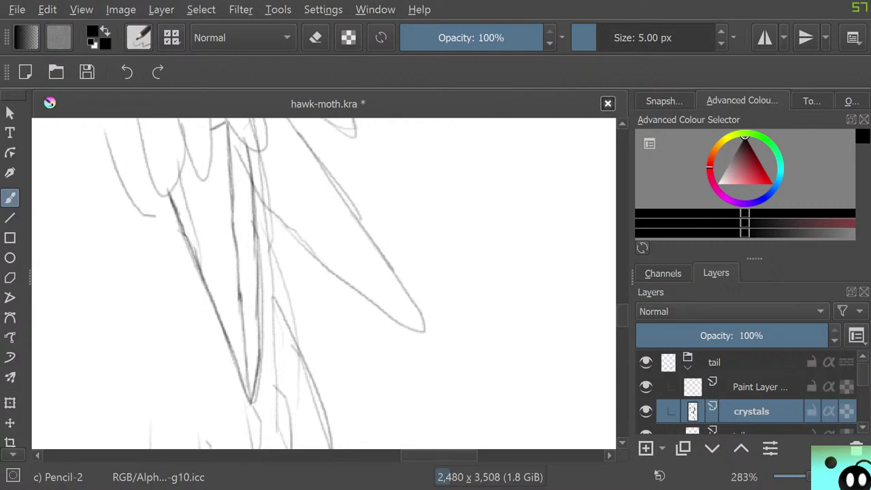
Darken both long edges of the large crystal on the tail's right side and draw a ridge line from its tip upward
drag(621, 315, 622, 308)
scroll(323, 283, down, 2)
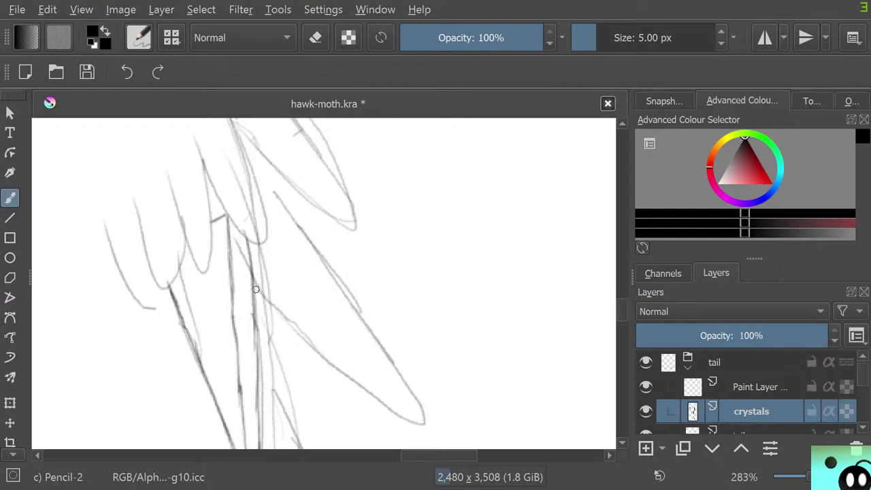
drag(256, 288, 340, 364)
drag(421, 411, 246, 158)
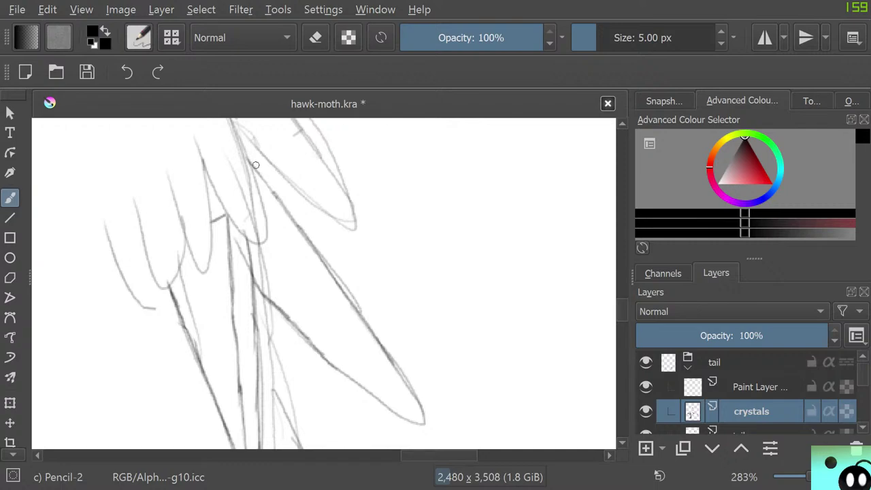
drag(421, 424, 266, 239)
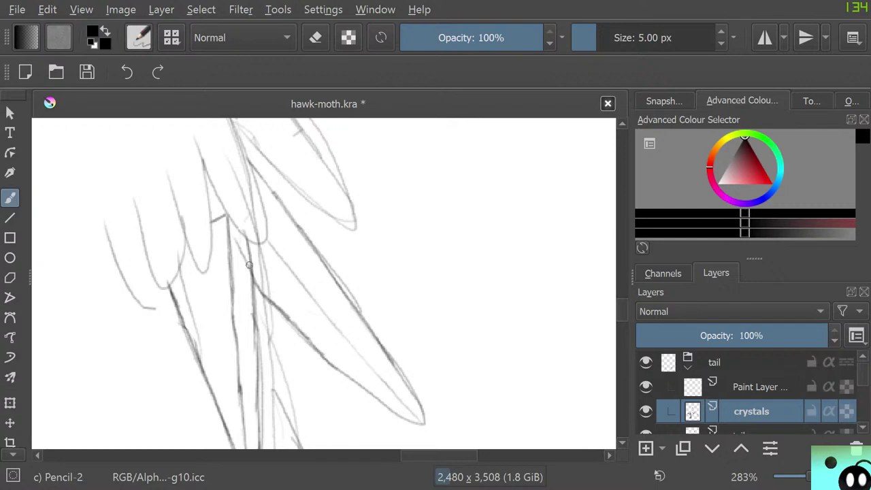
mouse_move(265, 222)
mouse_down()
mouse_move(262, 180)
mouse_move(264, 208)
mouse_up()
Add two V-shaped facets across the large right crystal's ridge and one angled facet across the central crystal
mouse_move(320, 305)
mouse_down()
mouse_move(316, 263)
mouse_move(322, 315)
mouse_move(286, 315)
mouse_up()
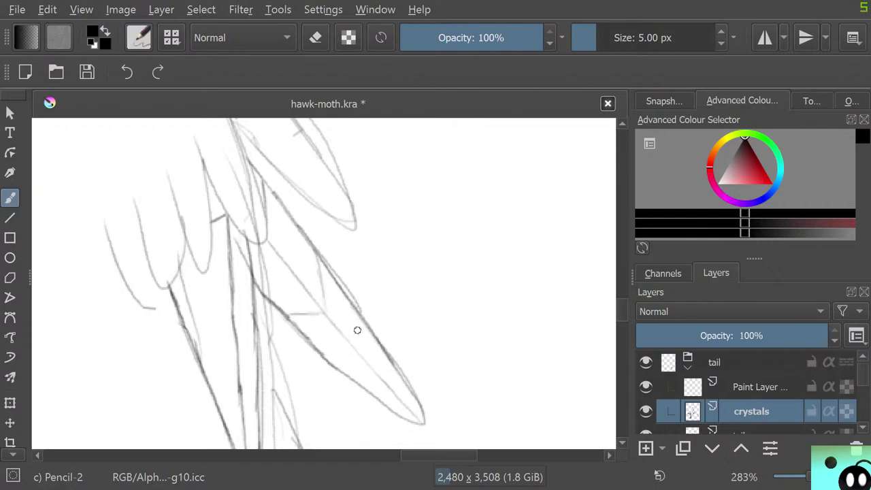
drag(370, 363, 371, 330)
drag(371, 365, 338, 366)
scroll(324, 283, down, 3)
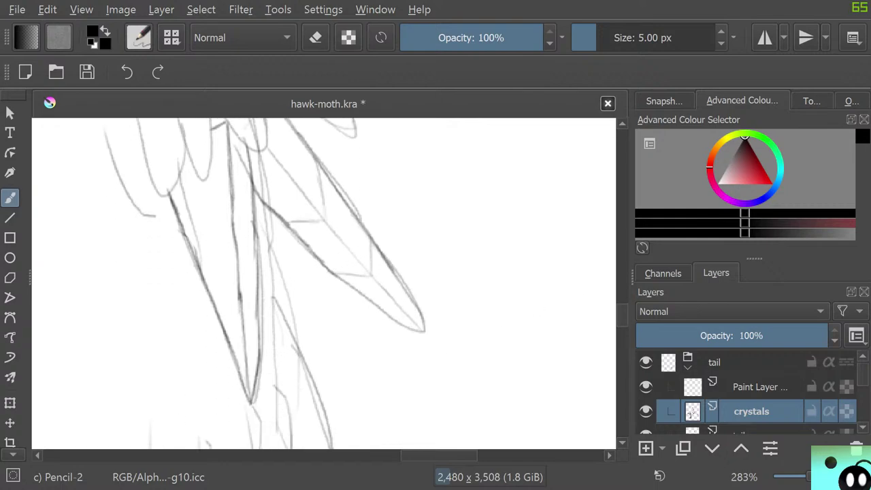
drag(231, 221, 200, 261)
drag(232, 221, 249, 243)
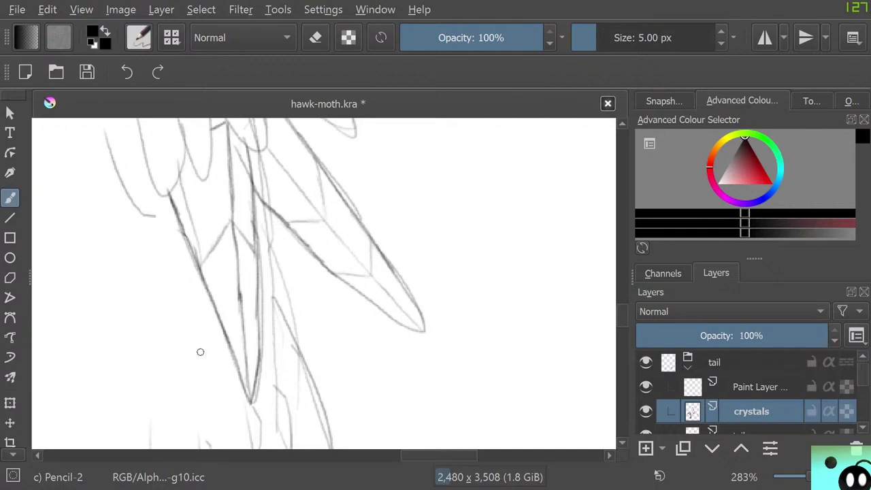
Sketch small trial crystals in the blank area beside the tail and erase them
mouse_move(94, 315)
mouse_down()
mouse_move(109, 278)
mouse_move(122, 315)
mouse_move(107, 361)
mouse_up()
mouse_move(109, 281)
mouse_down()
mouse_move(107, 329)
mouse_move(92, 313)
mouse_move(117, 320)
mouse_move(106, 360)
mouse_up()
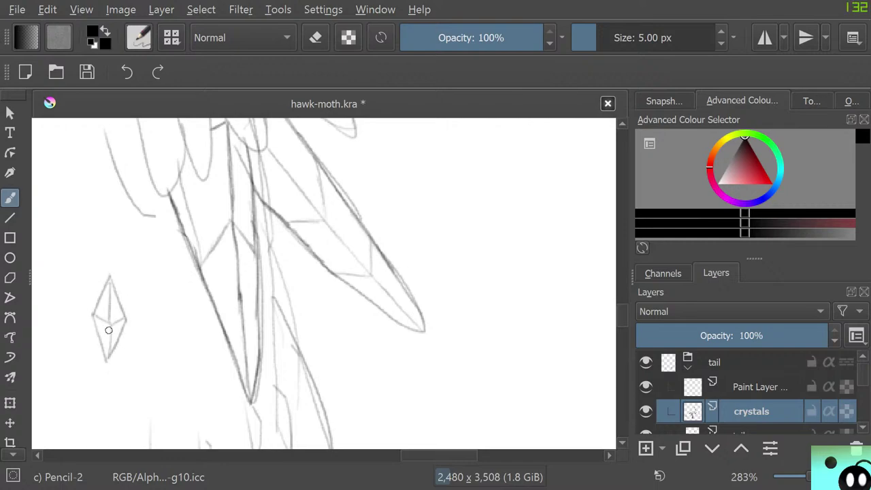
drag(108, 320, 106, 360)
mouse_move(148, 295)
mouse_down()
mouse_move(182, 329)
mouse_move(141, 333)
mouse_up()
drag(149, 297, 128, 301)
drag(136, 332, 128, 302)
mouse_move(129, 302)
mouse_down()
mouse_move(163, 295)
mouse_move(133, 291)
mouse_move(145, 295)
mouse_move(150, 278)
mouse_move(129, 305)
mouse_move(126, 299)
mouse_move(135, 335)
mouse_move(121, 325)
mouse_move(168, 330)
mouse_up()
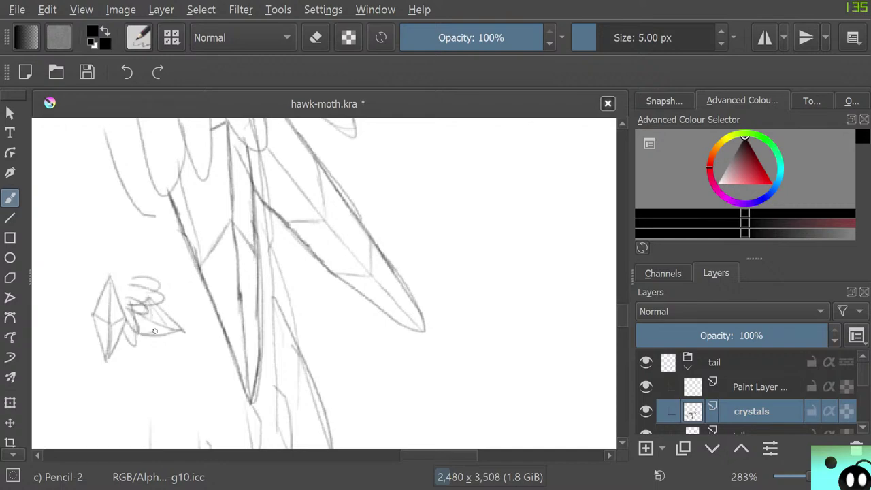
mouse_move(140, 331)
mouse_down()
mouse_move(150, 323)
mouse_move(143, 319)
mouse_up()
key(e)
mouse_move(98, 337)
mouse_down()
mouse_move(96, 347)
mouse_move(91, 313)
mouse_move(111, 258)
mouse_move(105, 358)
mouse_move(132, 305)
mouse_move(149, 316)
mouse_move(151, 272)
mouse_move(159, 314)
mouse_up()
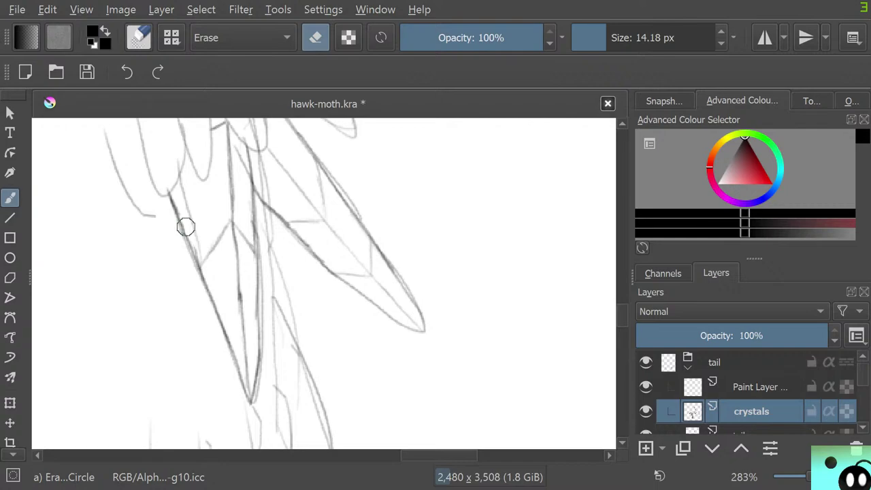
scroll(186, 226, up, 5)
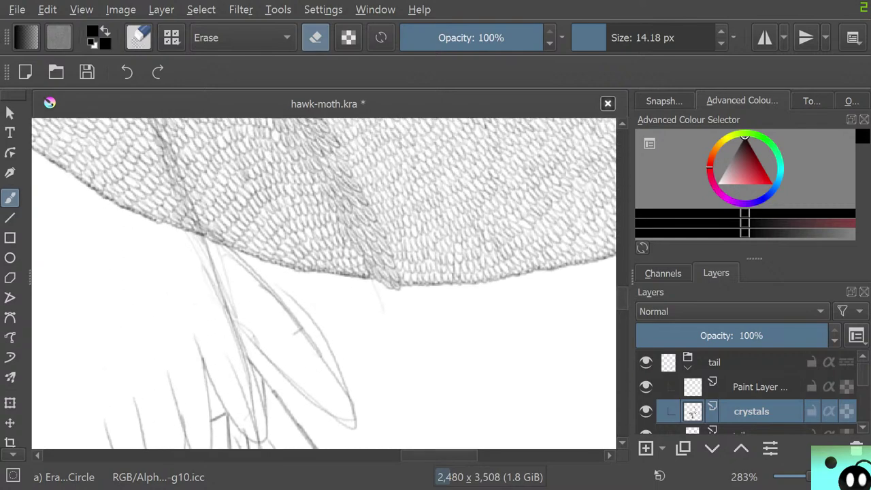
scroll(185, 227, down, 3)
scroll(186, 227, down, 1)
scroll(186, 226, up, 4)
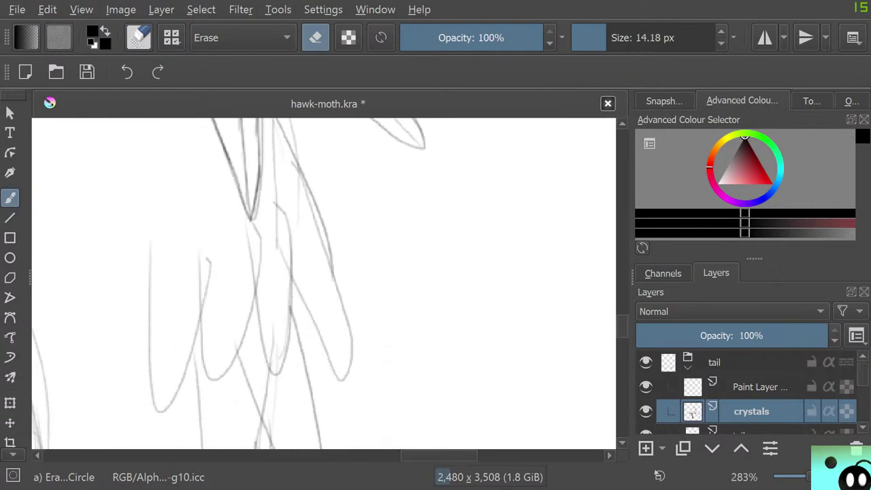
scroll(186, 226, down, 8)
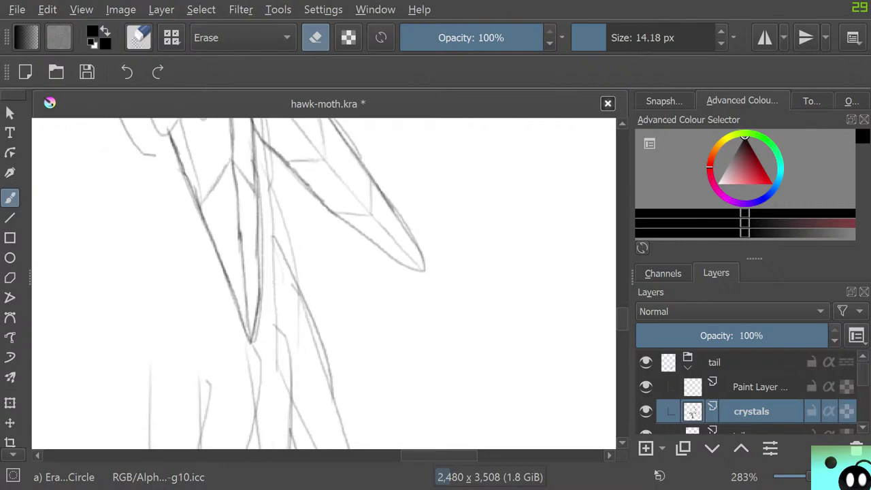
scroll(186, 227, up, 3)
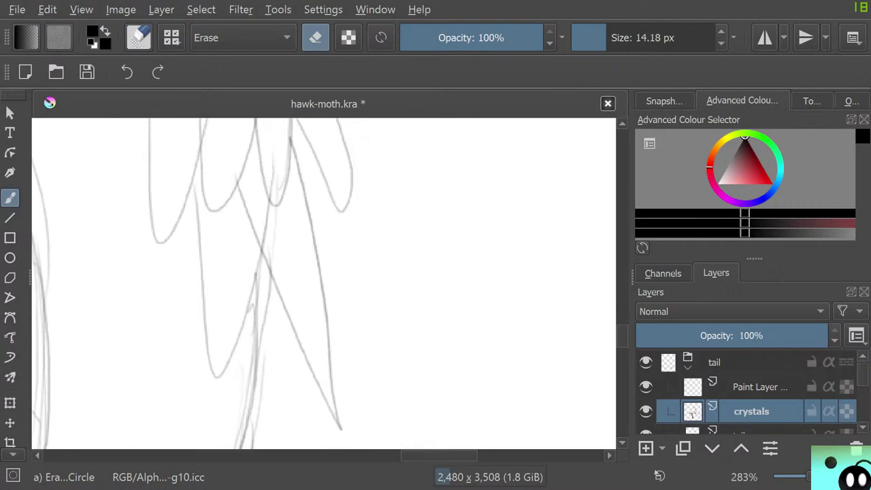
key(e)
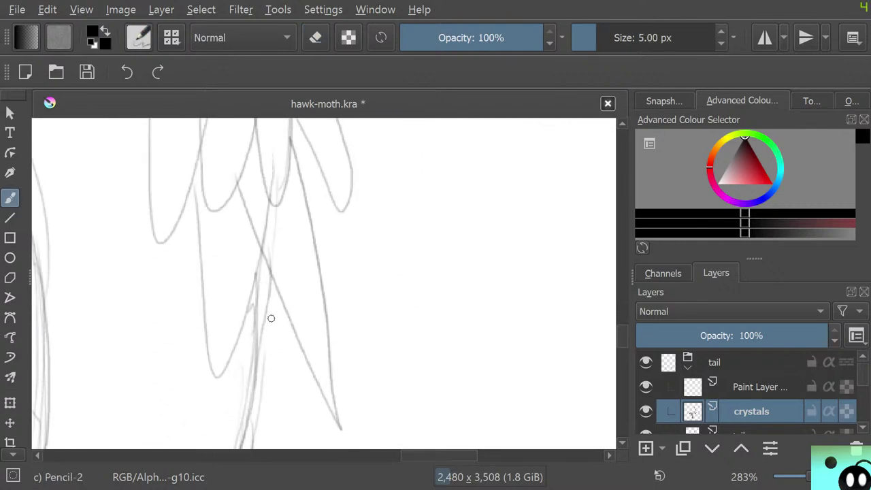
mouse_move(237, 184)
mouse_down()
mouse_move(334, 417)
mouse_move(289, 135)
mouse_move(289, 168)
mouse_move(312, 197)
mouse_up()
key(e)
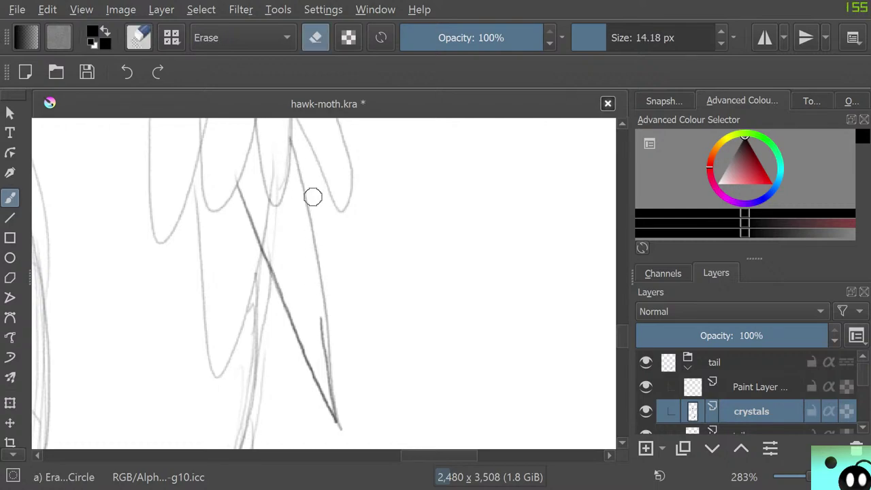
key(e)
drag(320, 318, 312, 149)
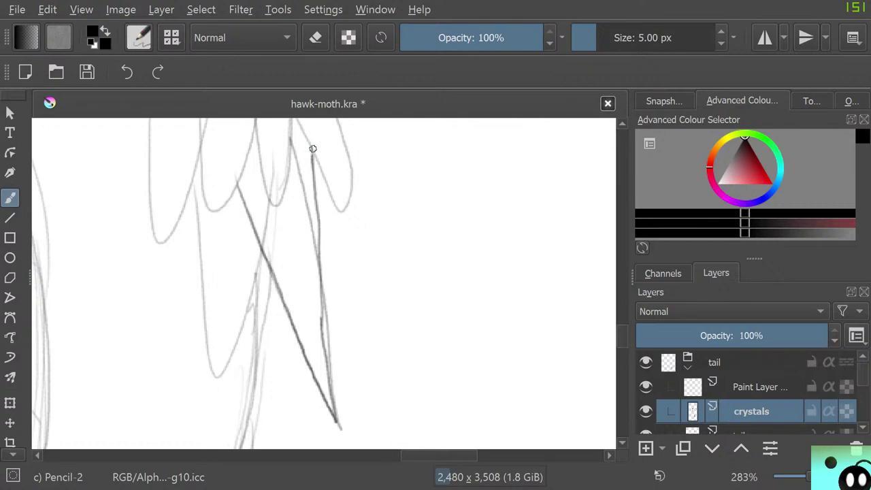
mouse_move(621, 336)
mouse_down()
mouse_move(622, 314)
mouse_move(621, 340)
mouse_up()
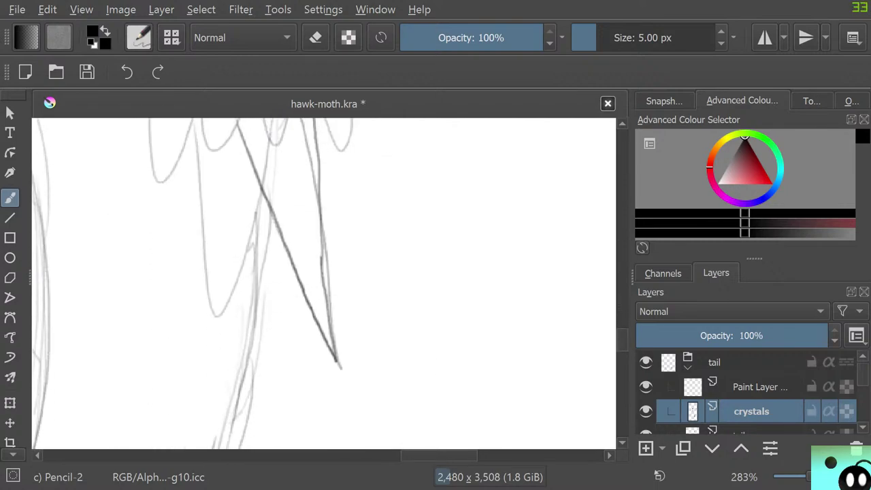
key(e)
mouse_move(338, 361)
mouse_down()
mouse_move(323, 302)
mouse_move(290, 238)
mouse_move(316, 237)
mouse_move(252, 151)
mouse_up()
drag(315, 136, 321, 185)
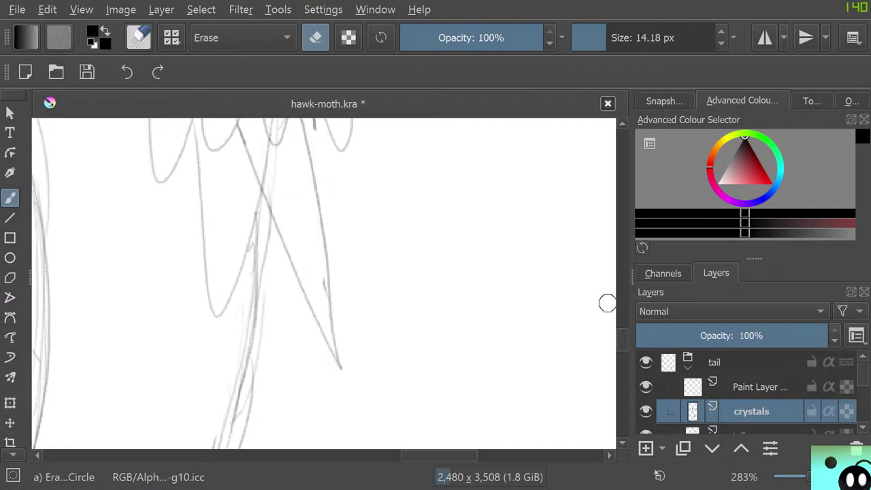
drag(622, 339, 622, 335)
drag(313, 163, 314, 204)
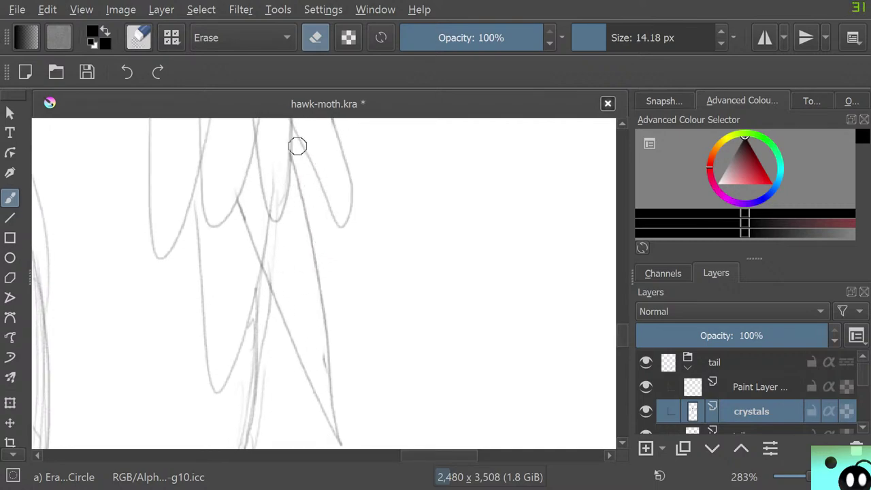
Outline the two lowest feathers of the cluster as sharp-tipped crystals with straight pencil edges, erasing and redrawing stray edges of the right one
key(e)
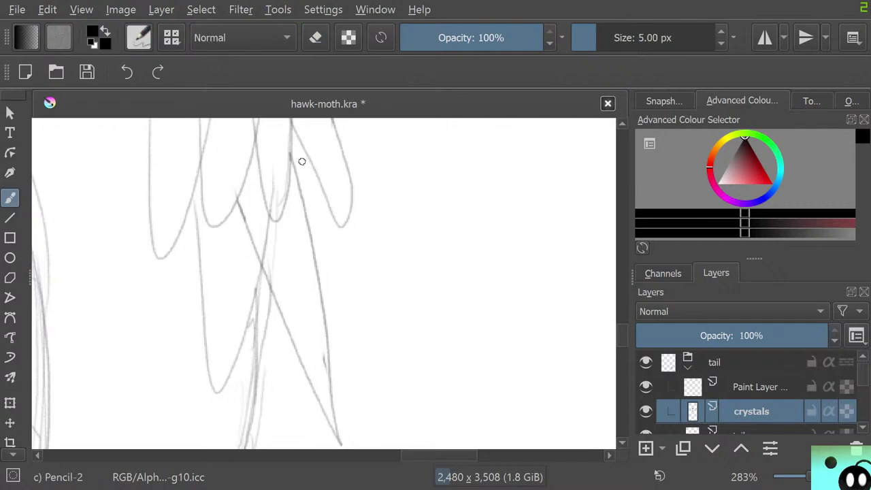
mouse_move(301, 149)
mouse_down()
mouse_move(334, 433)
mouse_move(233, 206)
mouse_up()
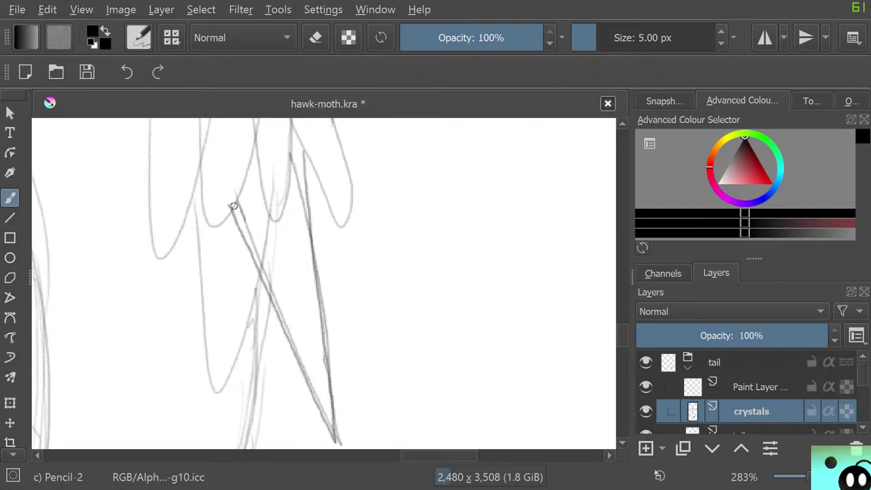
key(e)
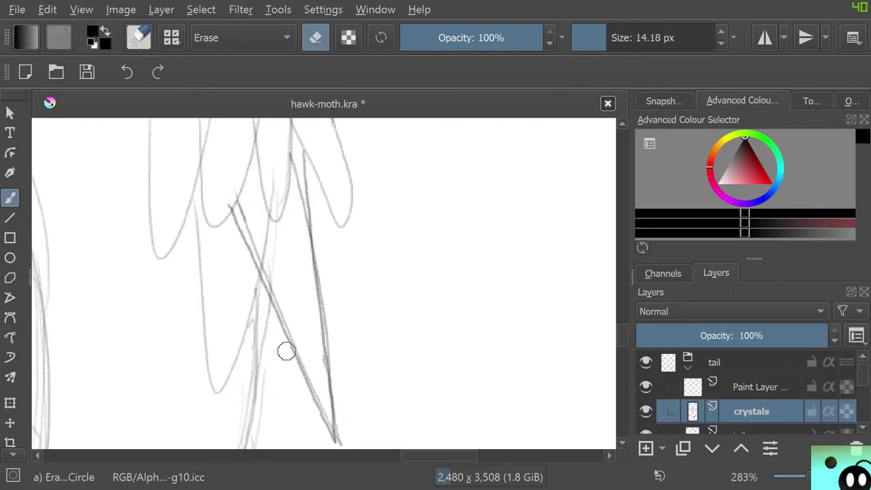
drag(286, 352, 236, 218)
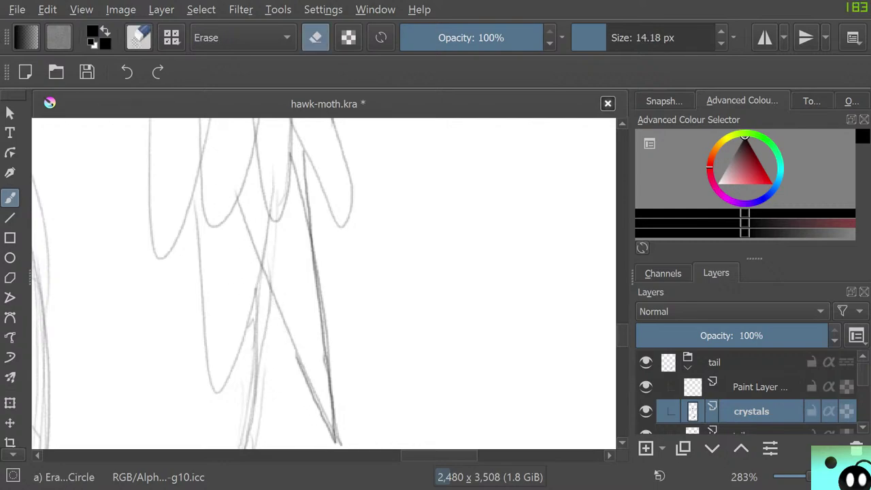
key(e)
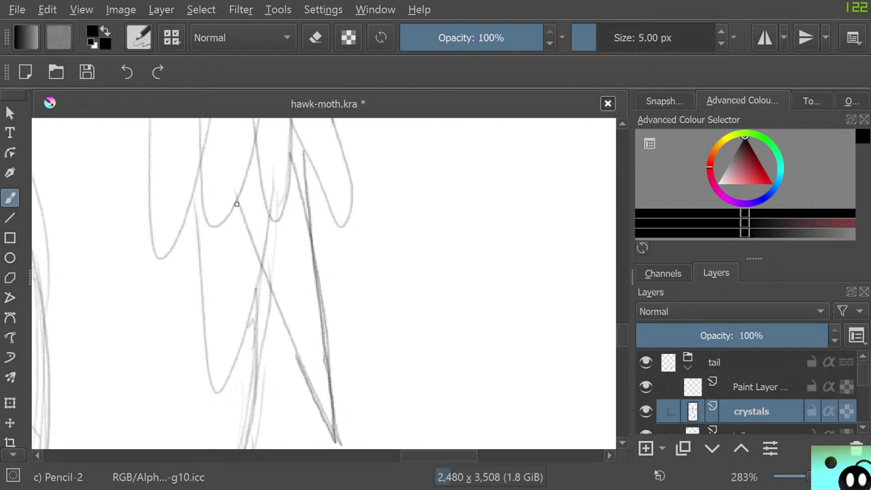
drag(236, 202, 300, 364)
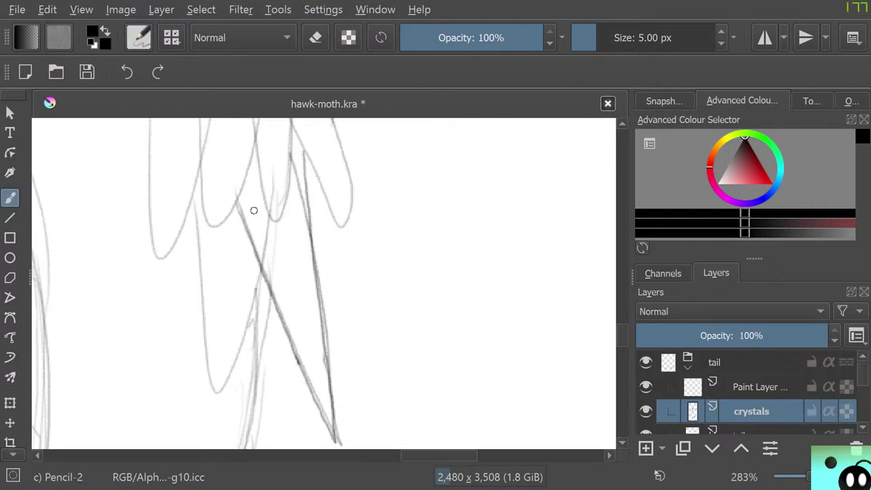
key(e)
drag(307, 181, 301, 147)
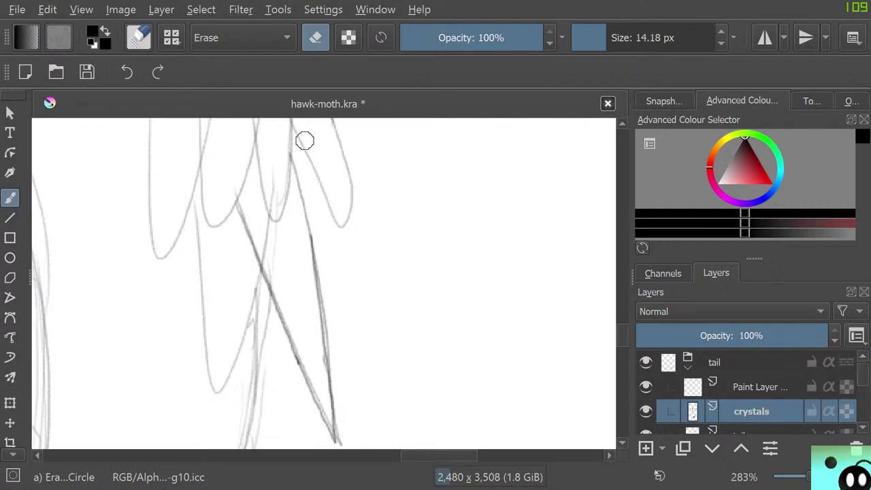
key(e)
drag(291, 155, 312, 238)
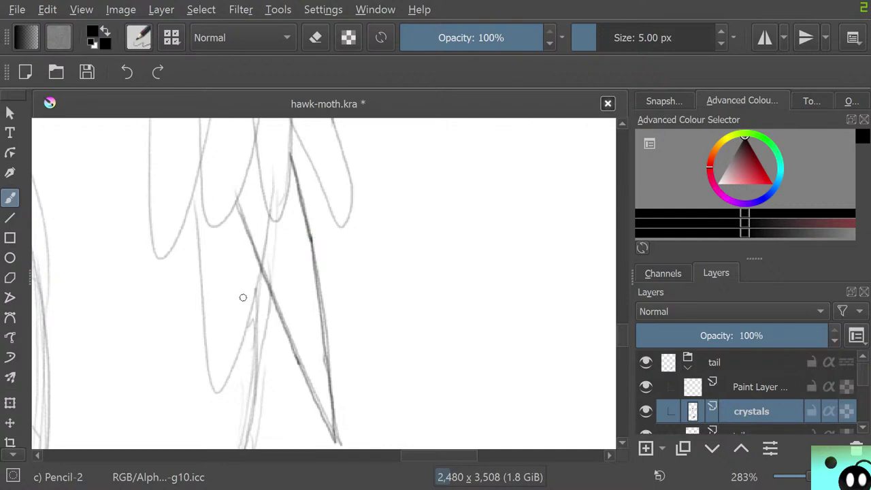
mouse_move(259, 271)
mouse_down()
mouse_move(217, 414)
mouse_move(200, 361)
mouse_move(194, 205)
mouse_up()
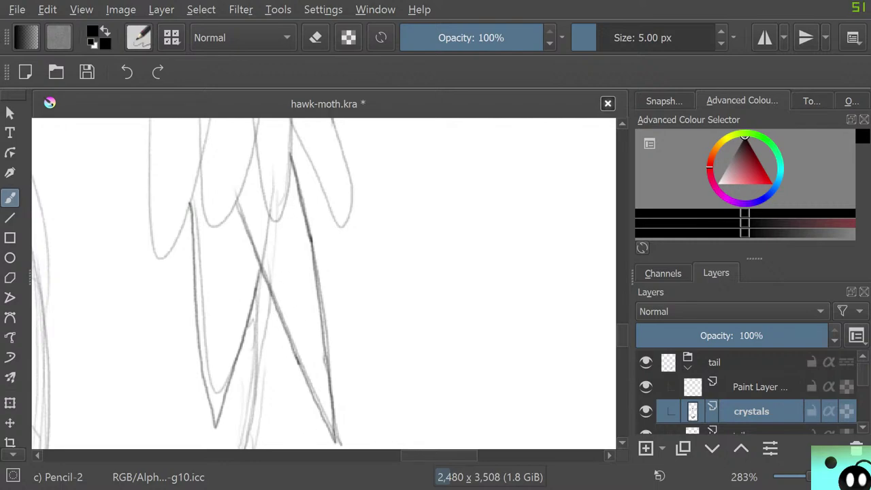
scroll(323, 283, up, 8)
scroll(323, 283, down, 5)
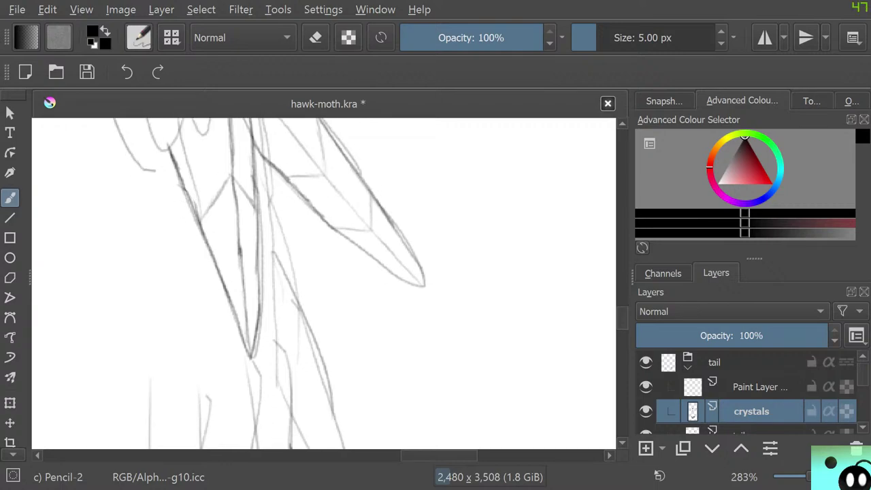
scroll(324, 283, down, 4)
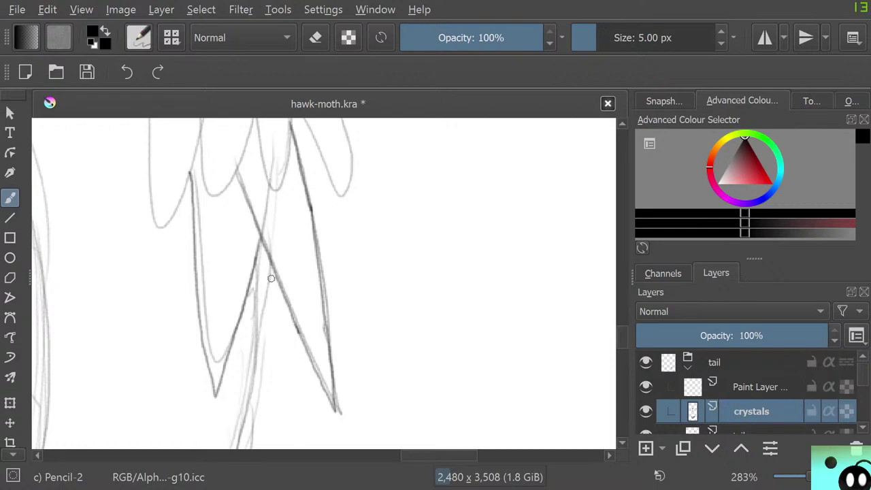
scroll(271, 278, down, 6)
scroll(256, 291, up, 2)
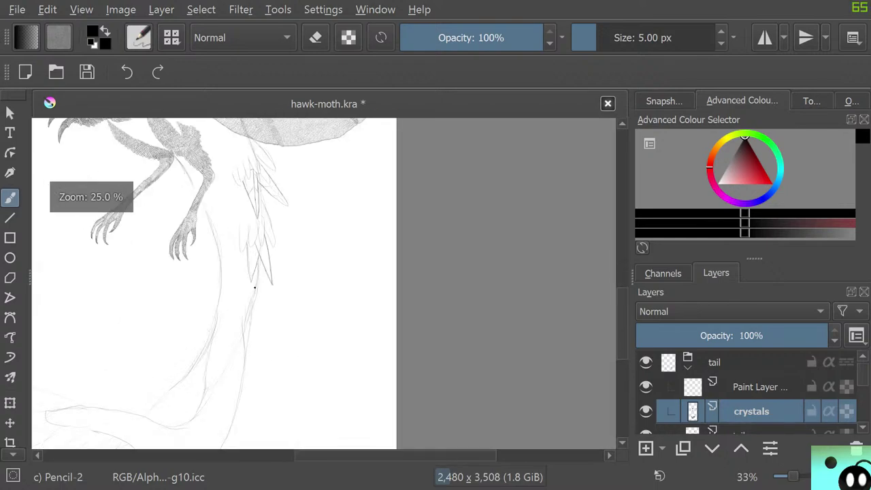
Draw a ridge line down to the tip of the lowest left crystal and add a short edge at its upper corner
scroll(256, 291, up, 1)
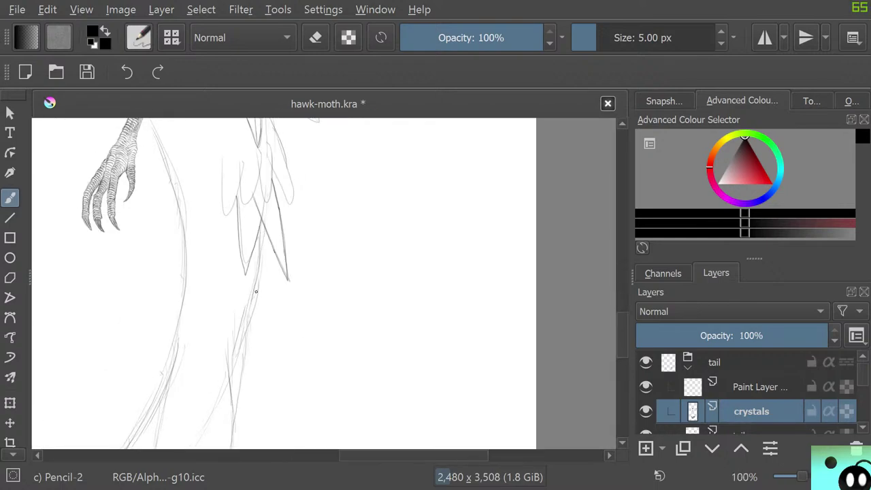
scroll(256, 291, down, 3)
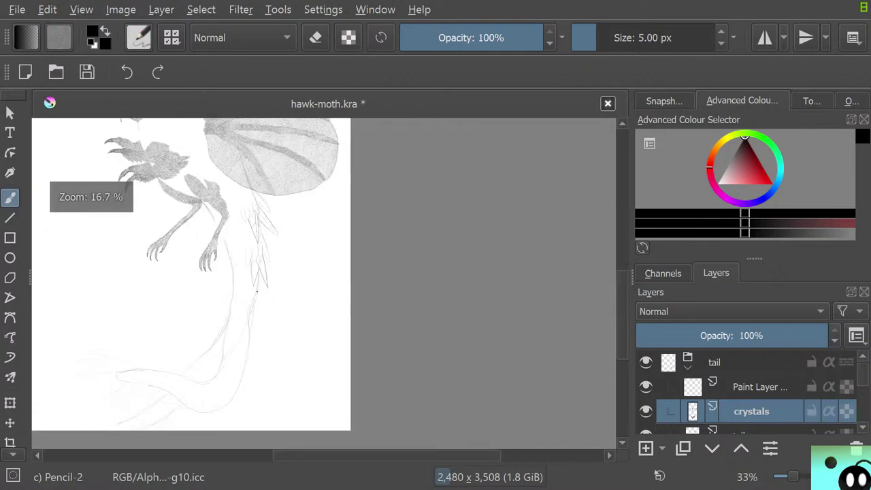
scroll(251, 225, up, 1)
scroll(251, 219, up, 1)
scroll(253, 224, up, 1)
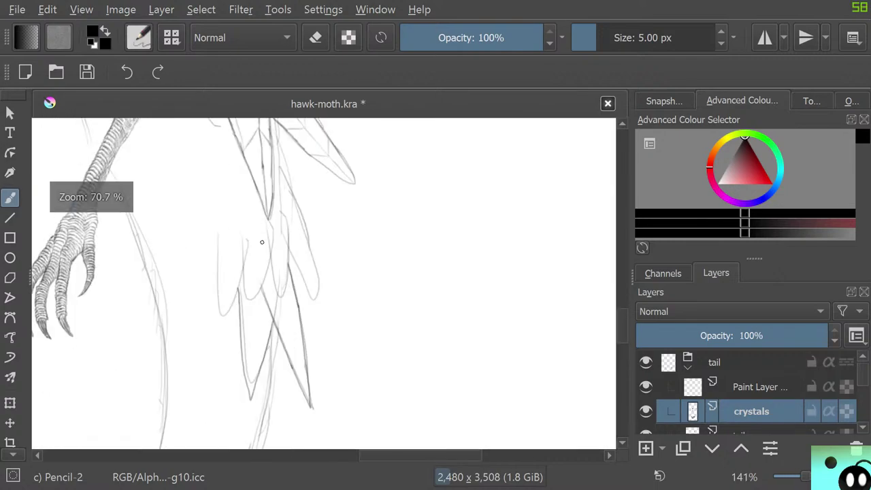
scroll(258, 241, down, 1)
scroll(262, 240, up, 1)
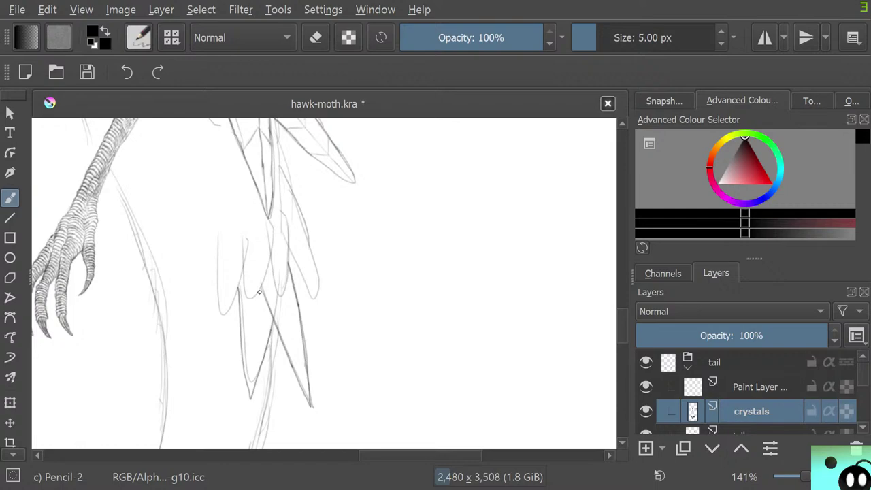
drag(258, 307, 251, 375)
scroll(324, 283, up, 2)
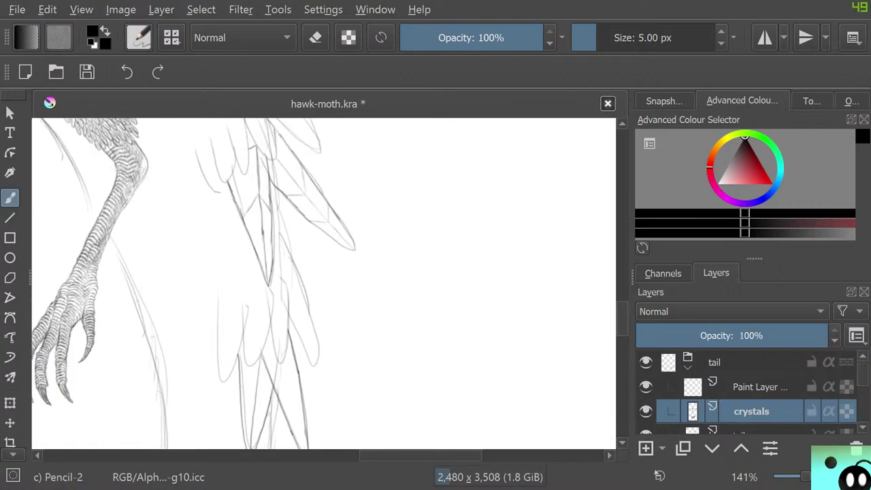
scroll(323, 283, down, 3)
scroll(324, 283, up, 1)
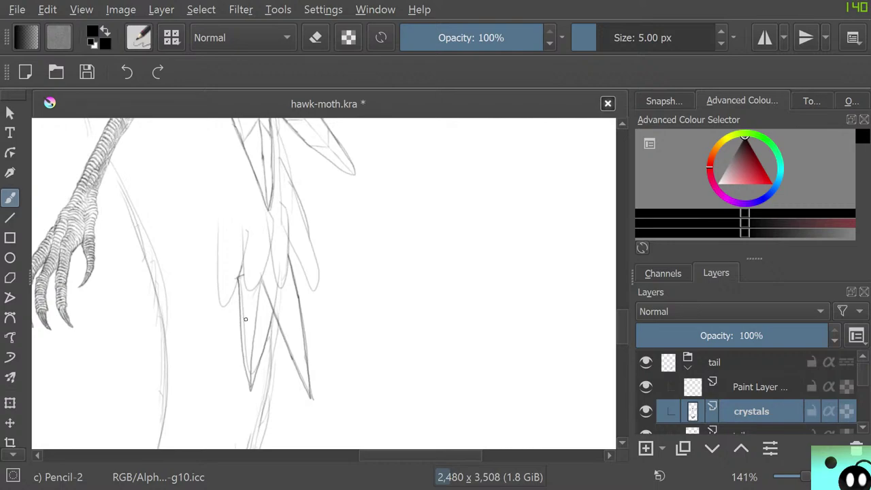
Add light angled facets across the two lowest crystals, alternating pencil strokes with erasing
drag(258, 283, 240, 322)
key(e)
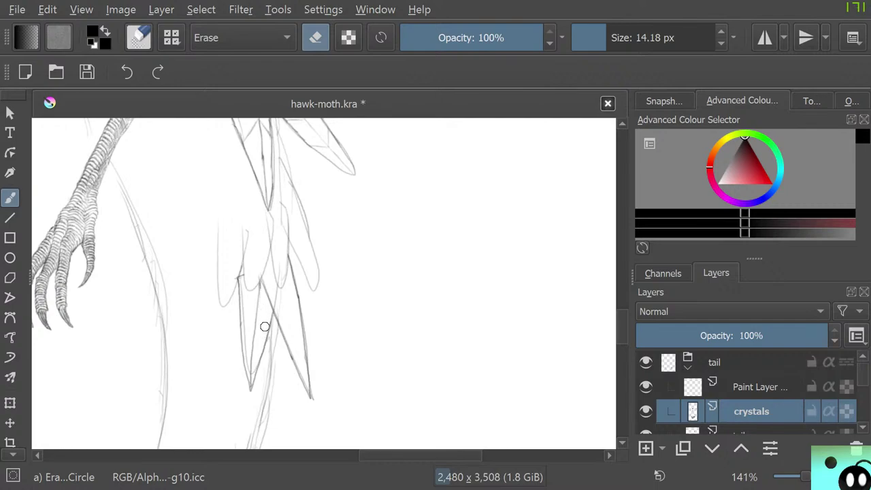
key(slash)
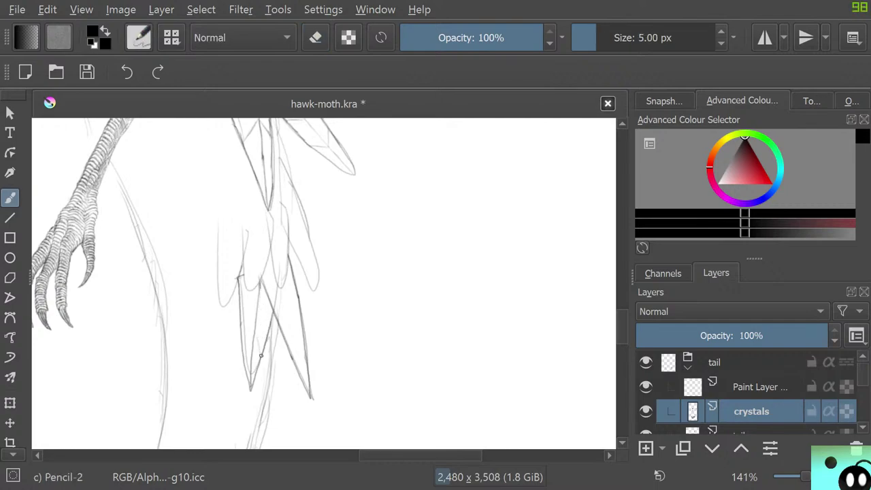
drag(261, 347, 256, 328)
key(e)
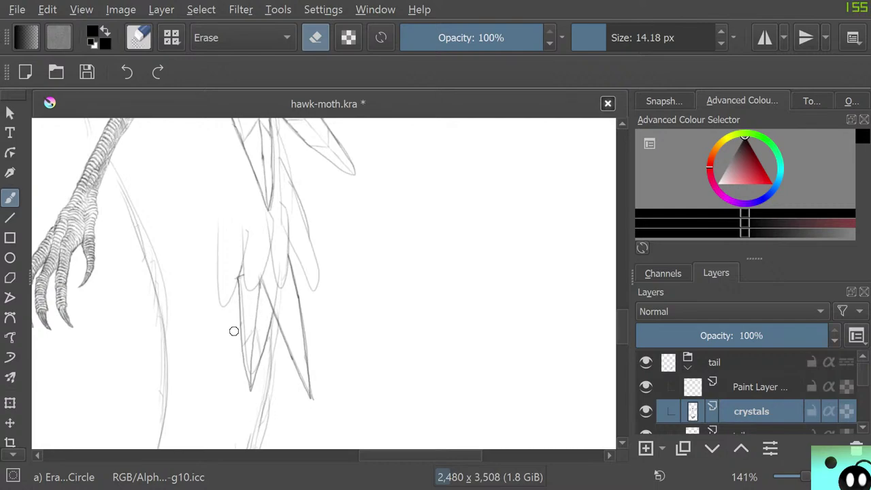
key(e)
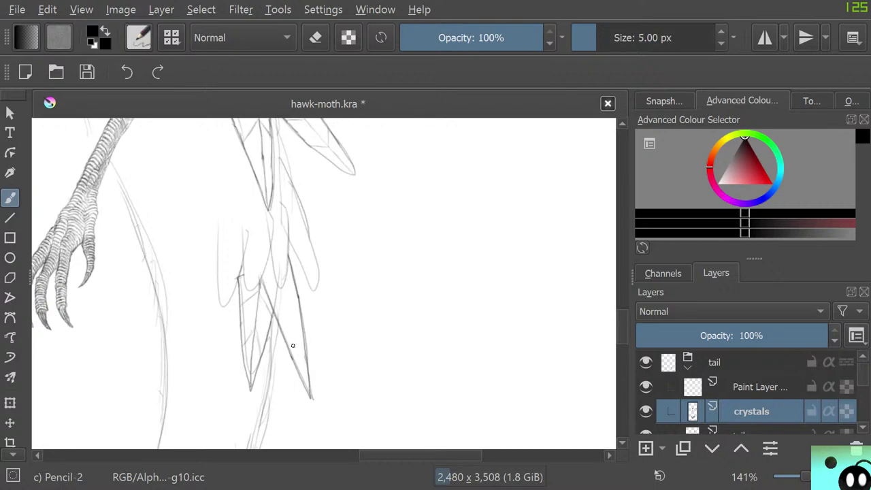
drag(298, 325, 294, 340)
Add a paint layer above the crystals layer and name it "textre cystal"
mouse_move(622, 326)
mouse_down()
mouse_move(622, 308)
mouse_move(621, 316)
mouse_up()
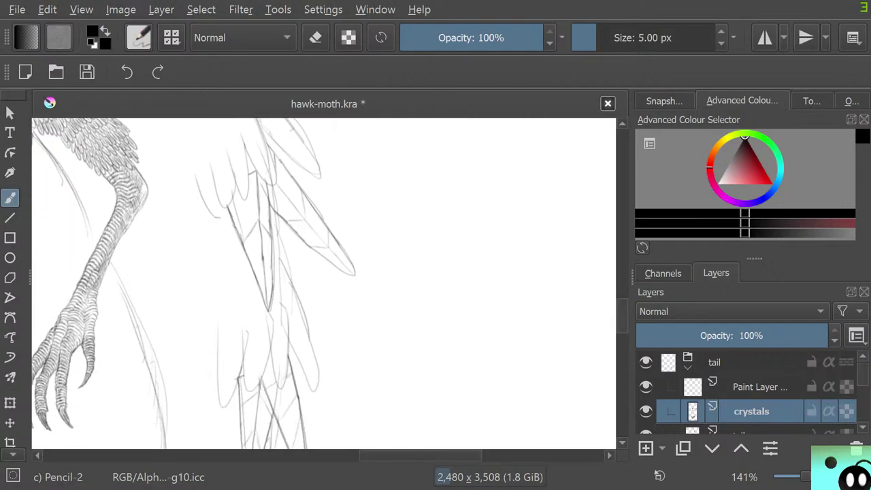
click(646, 448)
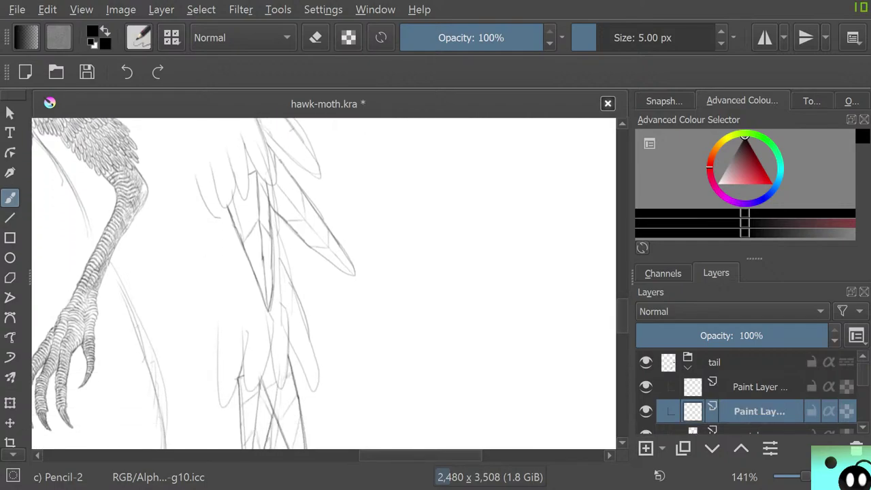
key(F2)
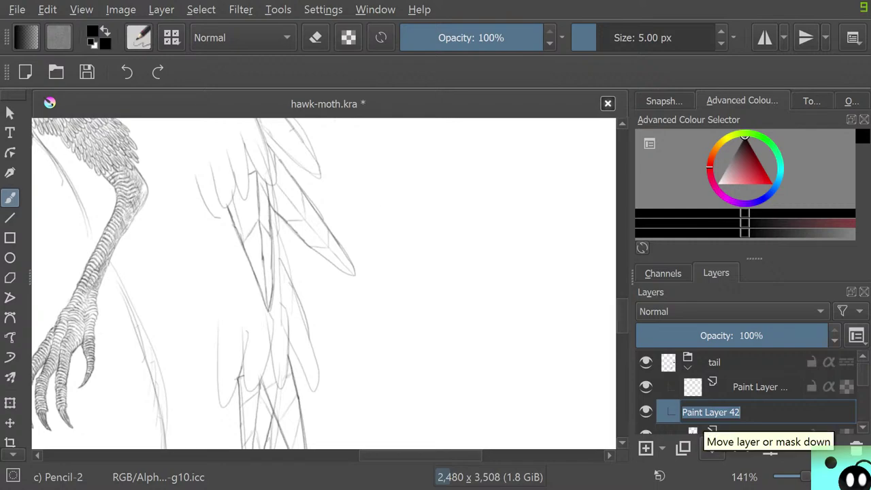
text(te)
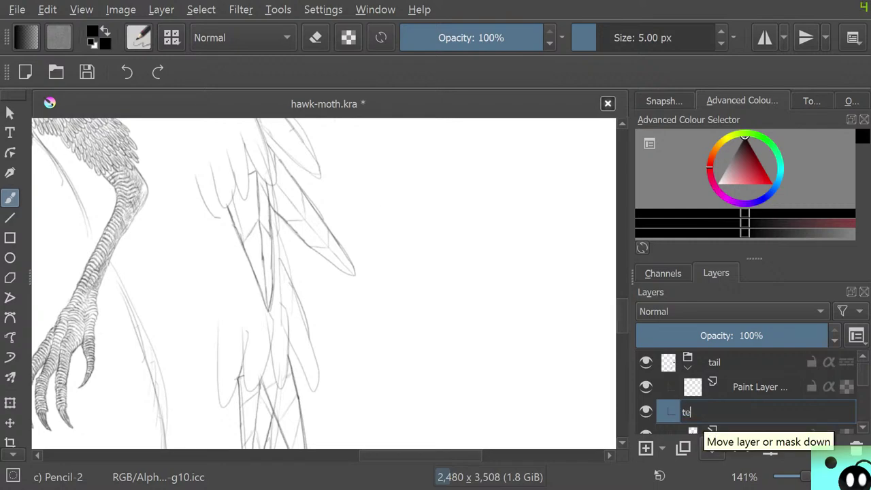
text(xtre cystal)
key(Return)
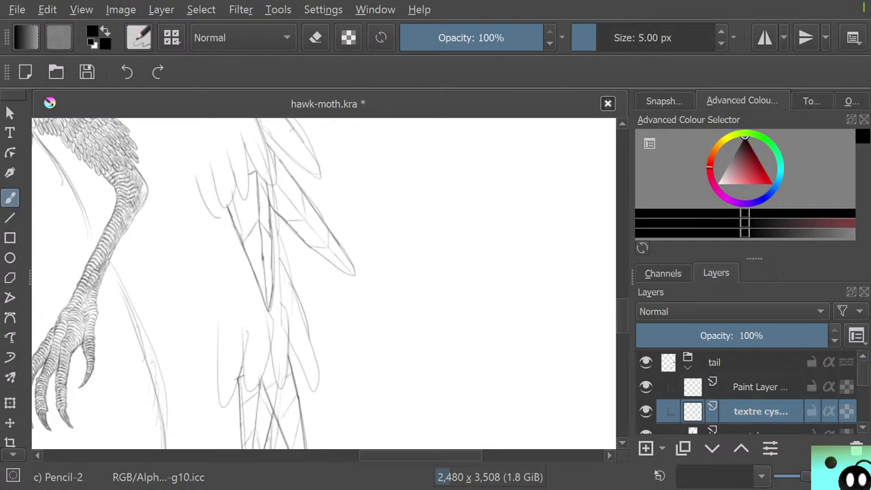
Shade the left-hand facets of the upper cluster's central crystal with pencil hatching on the texture layer
key(3)
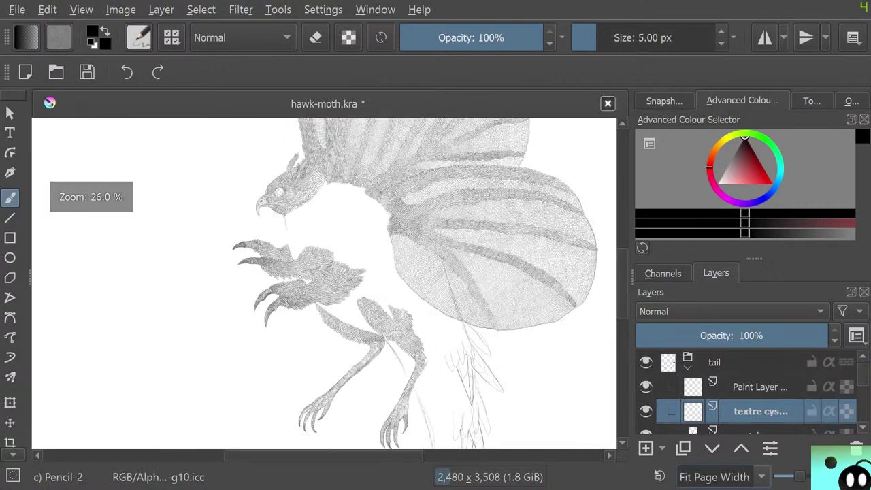
scroll(589, 338, up, 1)
scroll(589, 338, down, 3)
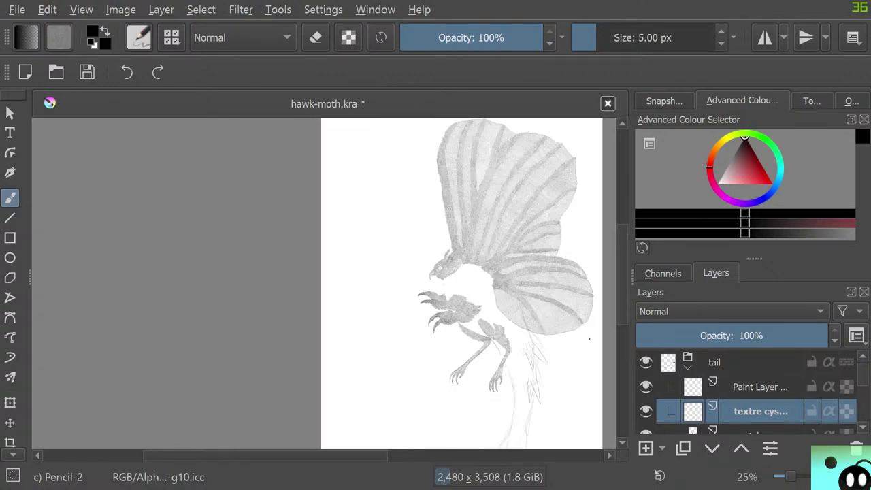
scroll(391, 413, up, 3)
scroll(391, 413, down, 1)
scroll(452, 360, up, 6)
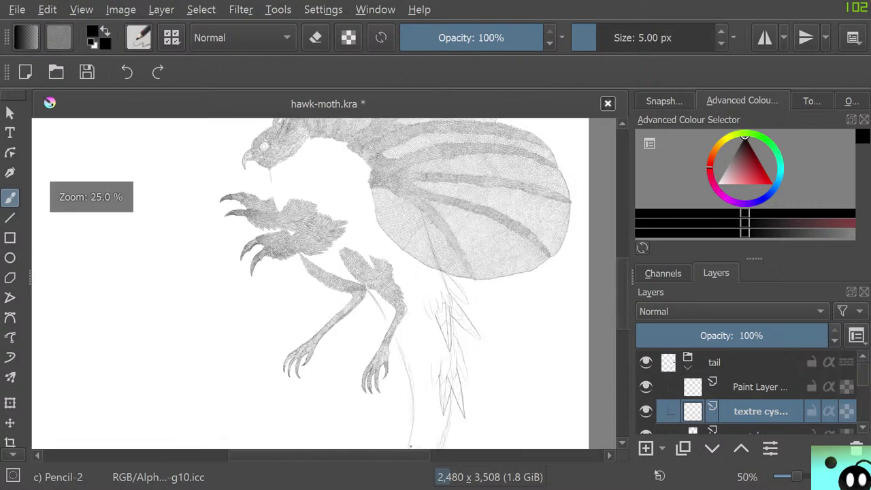
scroll(452, 360, down, 1)
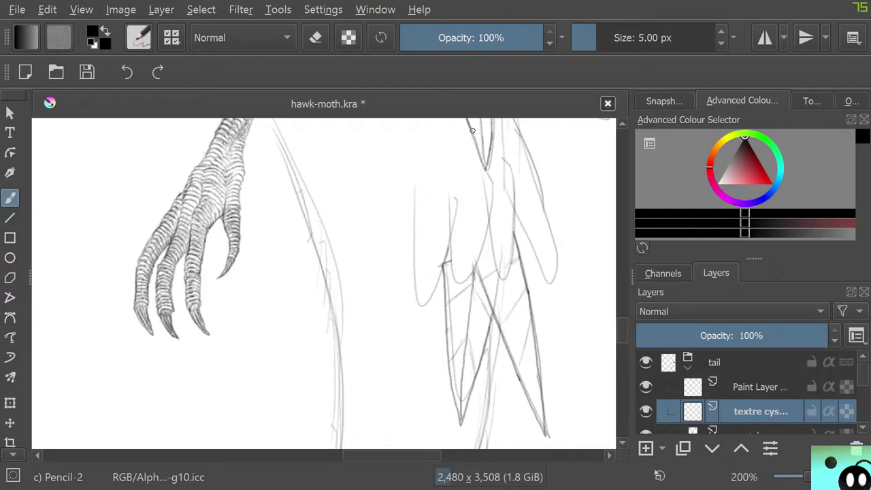
scroll(472, 130, up, 5)
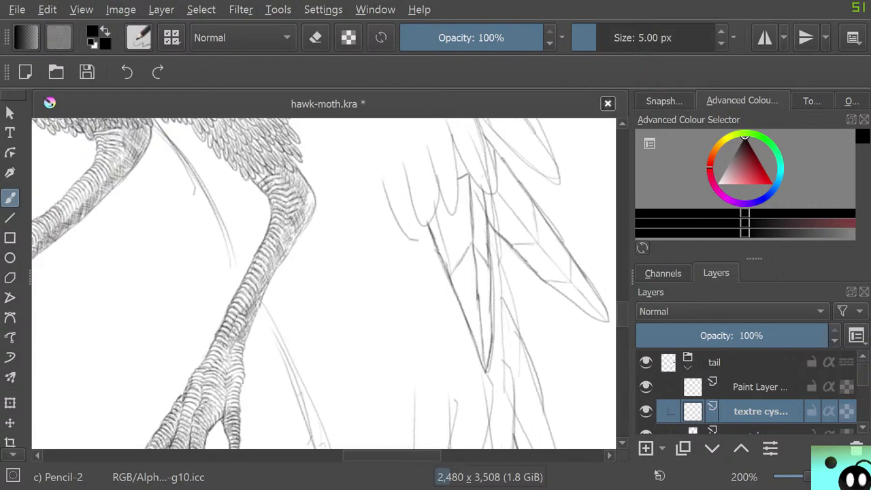
scroll(320, 283, right, 4)
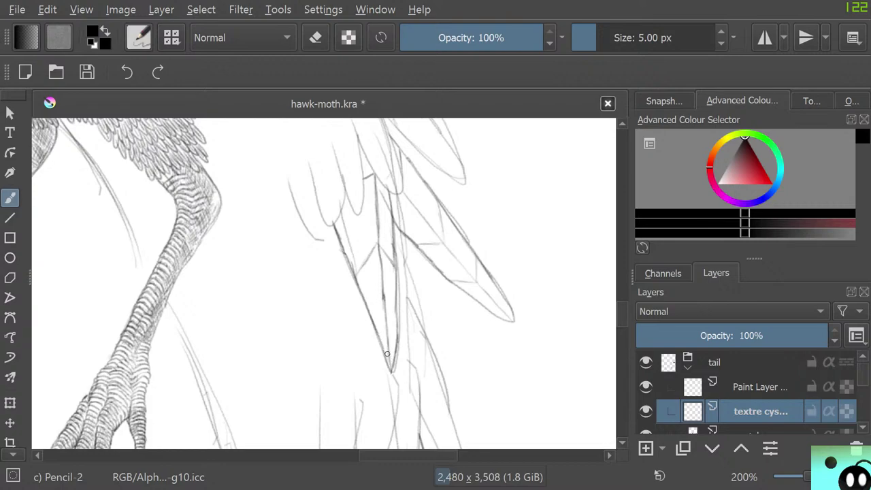
mouse_move(383, 337)
mouse_down()
mouse_move(359, 284)
mouse_move(384, 347)
mouse_move(361, 279)
mouse_up()
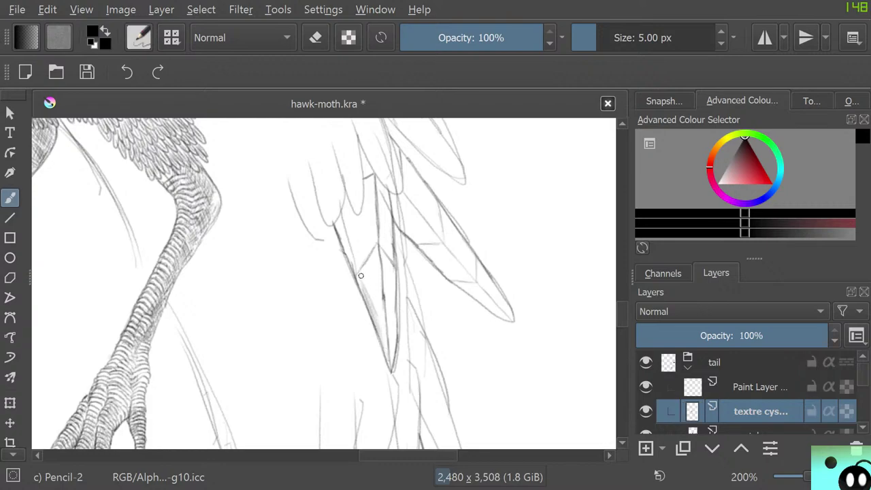
mouse_move(376, 317)
mouse_down()
mouse_move(384, 335)
mouse_move(366, 282)
mouse_move(377, 310)
mouse_move(377, 272)
mouse_move(366, 292)
mouse_move(356, 272)
mouse_move(365, 276)
mouse_move(372, 248)
mouse_move(357, 269)
mouse_move(368, 232)
mouse_move(356, 244)
mouse_move(360, 228)
mouse_move(351, 256)
mouse_up()
drag(367, 217, 348, 241)
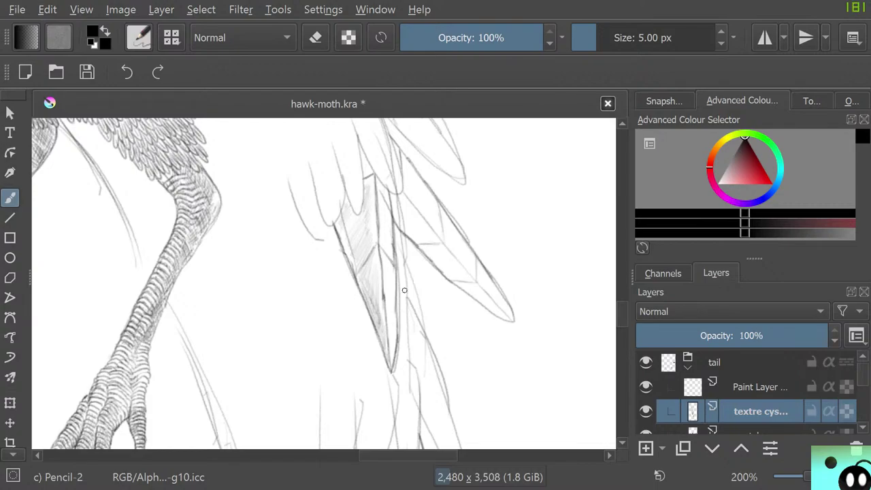
Shade the central crystal's right-hand facets and the large right crystal, briefly hiding the crystals layer to check the shading alone
drag(394, 364, 394, 330)
drag(392, 294, 390, 279)
drag(389, 236, 380, 180)
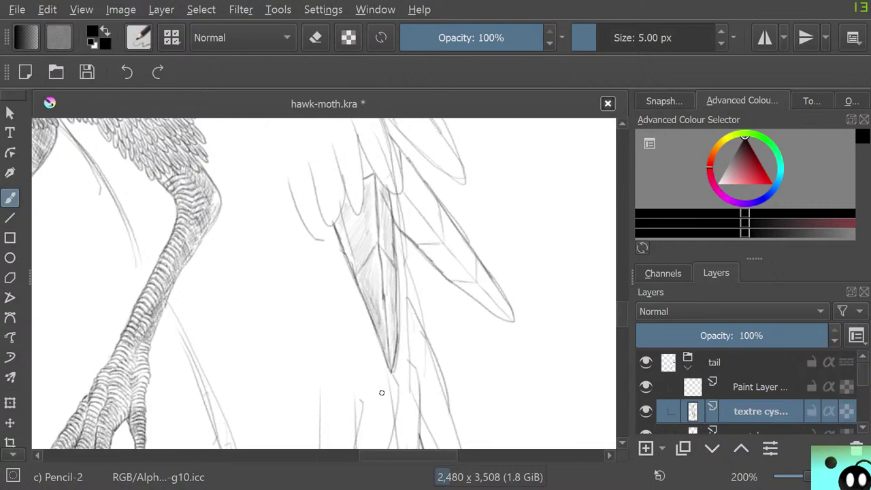
click(645, 431)
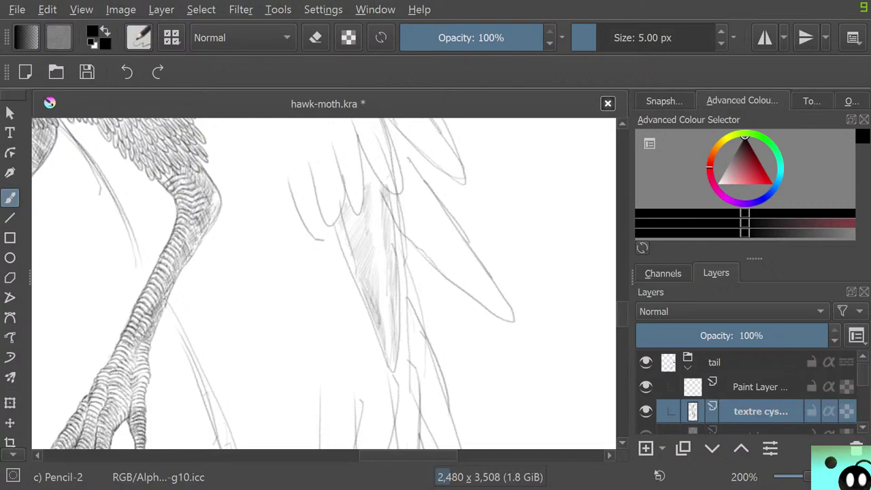
key(ctrl+shift+z)
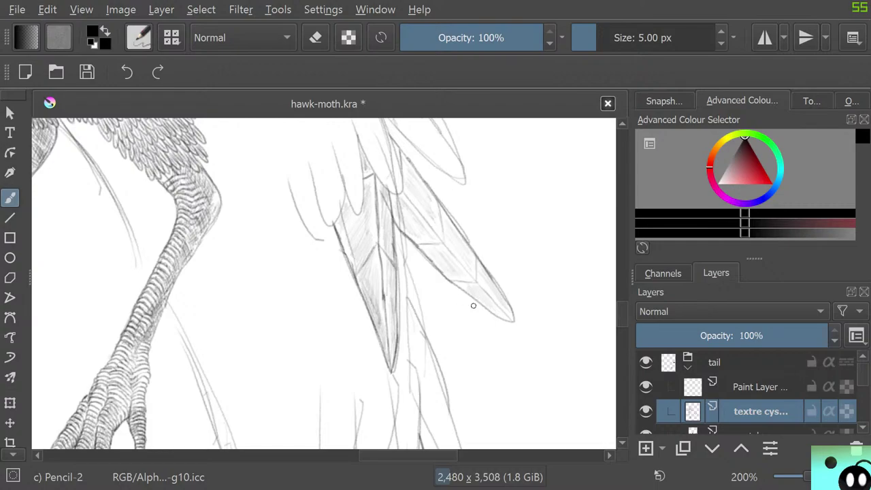
Switch from the pencil to the a) Eraser Soft brush preset
key(e)
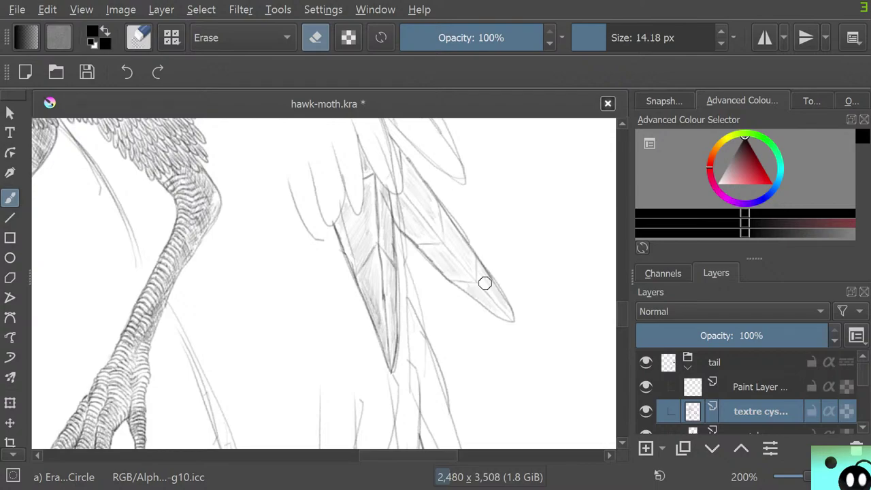
key(F5)
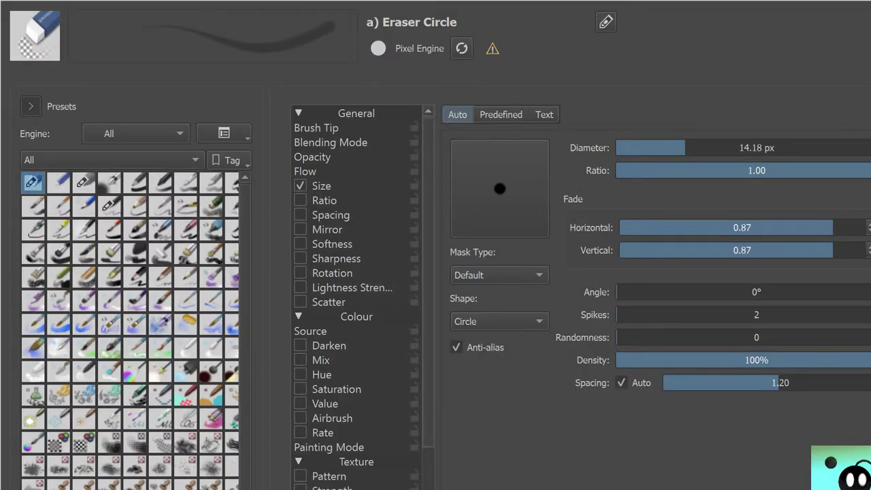
click(84, 182)
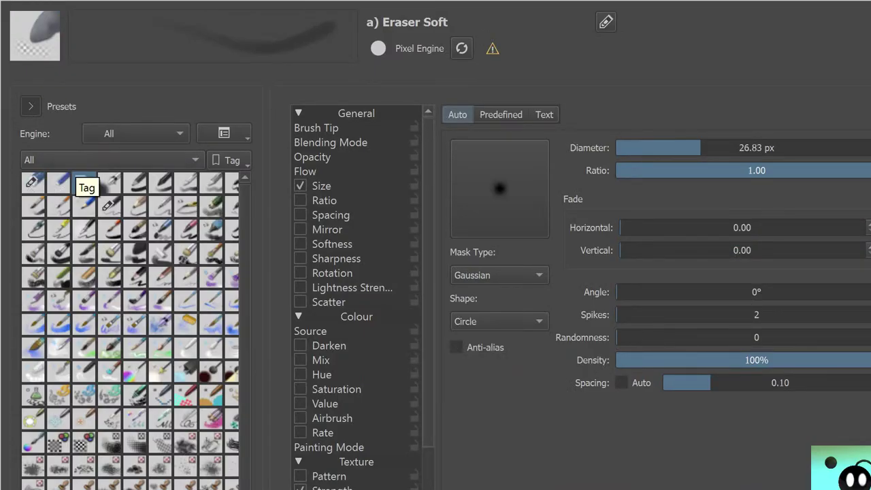
key(F5)
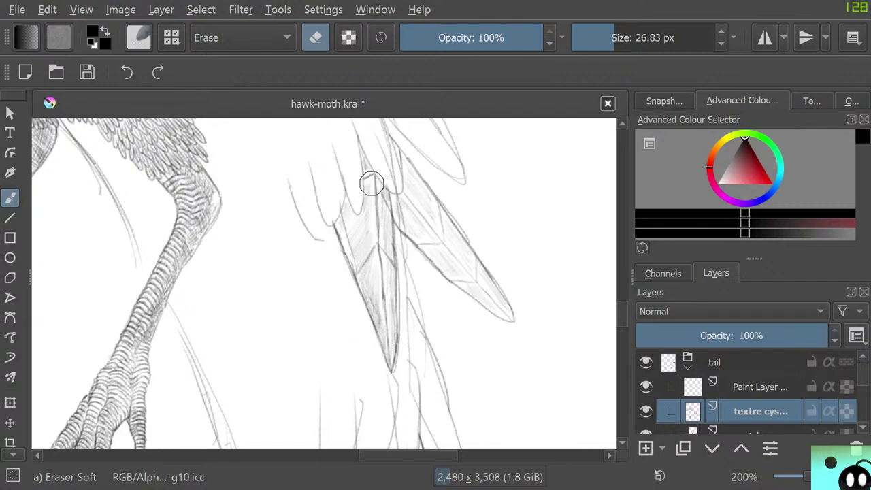
Lighten parts of the shading on the central and large right crystals with soft eraser strokes to form highlights
mouse_move(371, 184)
mouse_down()
mouse_move(381, 234)
mouse_move(375, 174)
mouse_move(380, 246)
mouse_move(371, 205)
mouse_move(362, 259)
mouse_move(332, 302)
mouse_move(375, 239)
mouse_move(358, 277)
mouse_move(331, 292)
mouse_move(314, 201)
mouse_move(346, 199)
mouse_move(365, 183)
mouse_move(318, 213)
mouse_move(364, 331)
mouse_move(384, 333)
mouse_move(382, 267)
mouse_move(389, 347)
mouse_move(384, 318)
mouse_move(378, 433)
mouse_up()
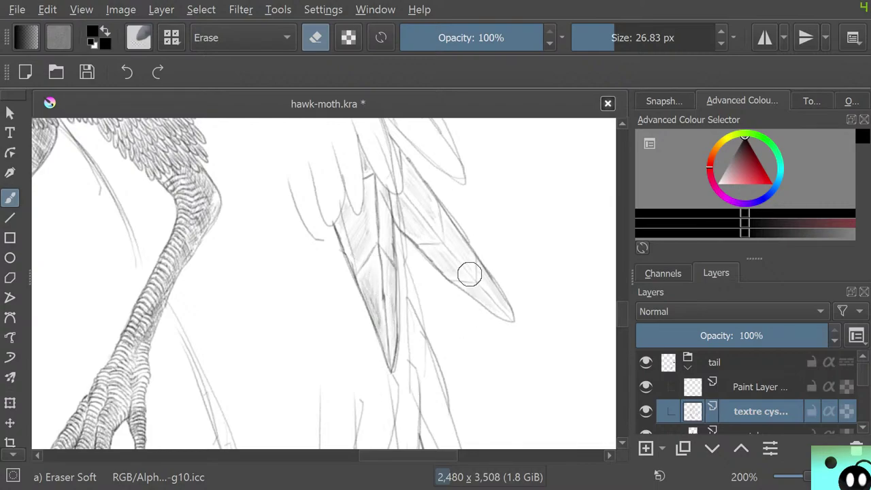
mouse_move(398, 182)
mouse_down()
mouse_move(435, 232)
mouse_move(426, 222)
mouse_move(433, 203)
mouse_move(440, 243)
mouse_move(433, 198)
mouse_up()
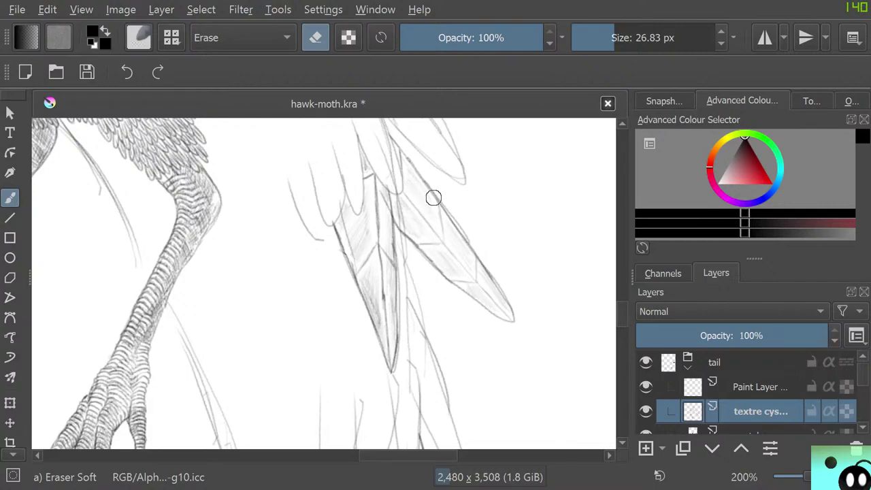
drag(470, 252, 471, 245)
drag(450, 283, 412, 242)
scroll(375, 213, down, 6)
scroll(381, 171, up, 3)
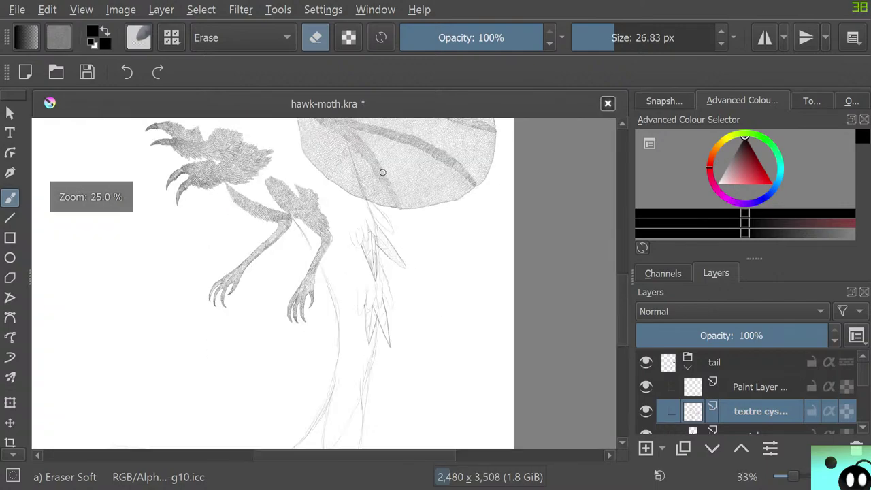
scroll(397, 273, down, 1)
scroll(397, 279, up, 2)
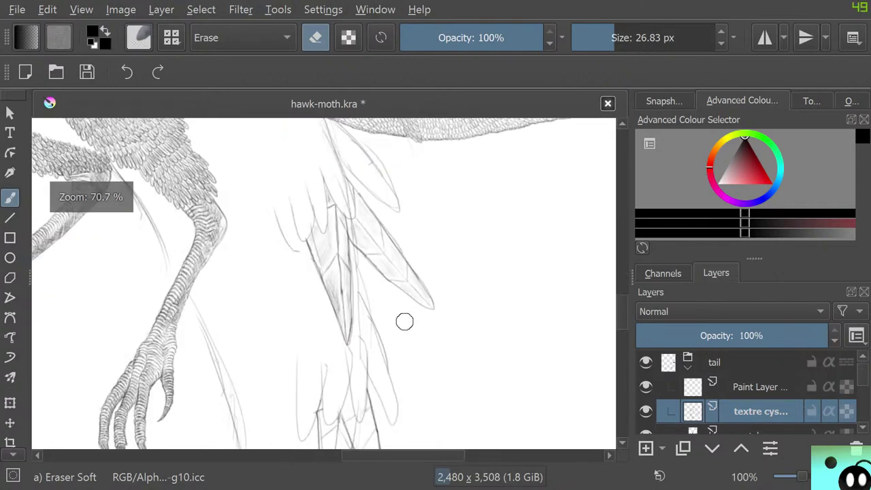
scroll(400, 304, up, 1)
scroll(397, 307, down, 1)
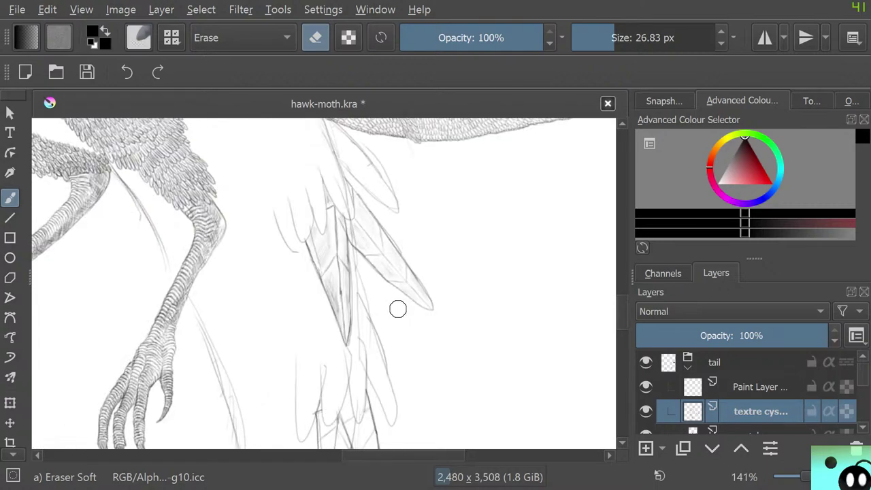
Hatch the upper and middle facets of the lower cluster's left crystal with the c) Pencil-2 brush on the texture layer
scroll(398, 308, down, 3)
scroll(388, 311, up, 6)
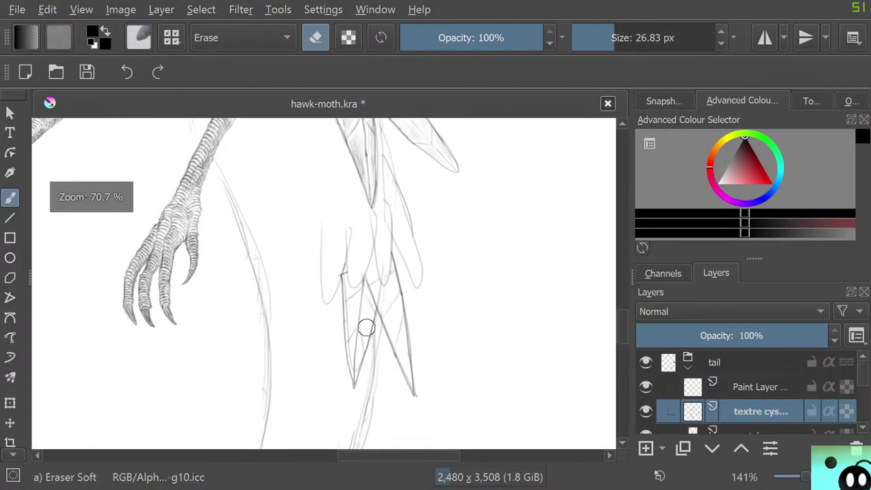
scroll(364, 313, down, 1)
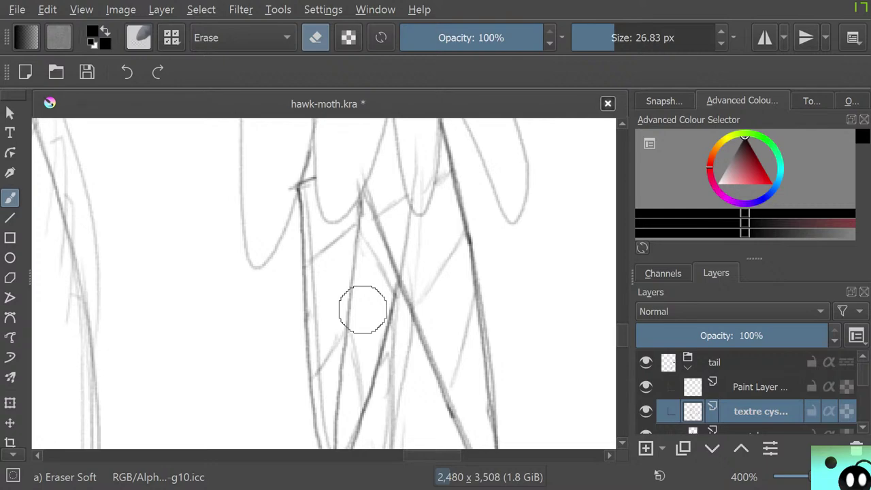
key(slash)
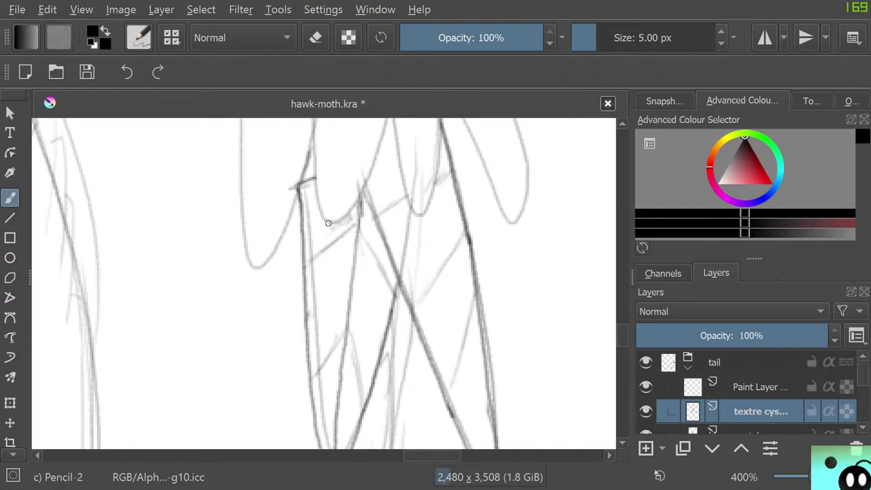
mouse_move(323, 203)
mouse_down()
mouse_move(317, 224)
mouse_move(312, 207)
mouse_move(313, 235)
mouse_move(309, 227)
mouse_up()
mouse_move(334, 284)
mouse_down()
mouse_move(327, 339)
mouse_move(324, 272)
mouse_move(316, 371)
mouse_up()
mouse_move(374, 293)
mouse_down()
mouse_move(360, 334)
mouse_move(379, 277)
mouse_move(365, 355)
mouse_move(388, 300)
mouse_move(367, 360)
mouse_up()
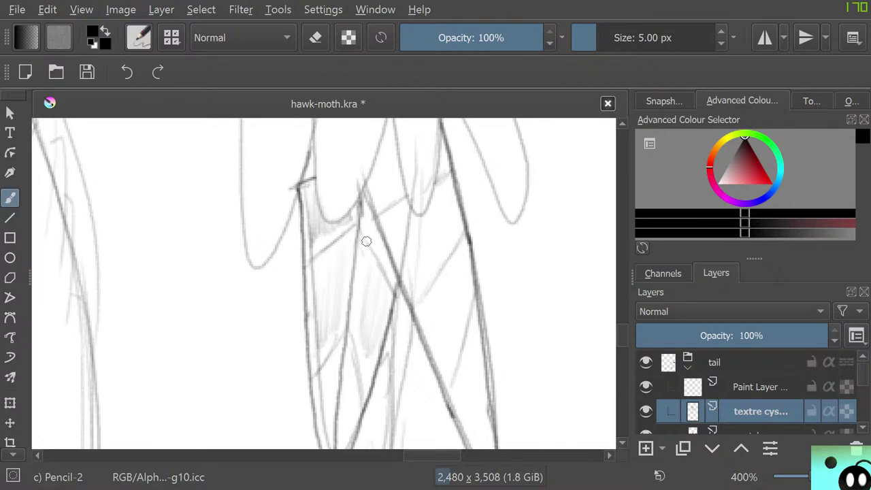
drag(369, 233, 369, 215)
Shade the tip facets on both sides of the central ridge of the lower cluster's left crystal with pencil hatching
scroll(612, 306, down, 5)
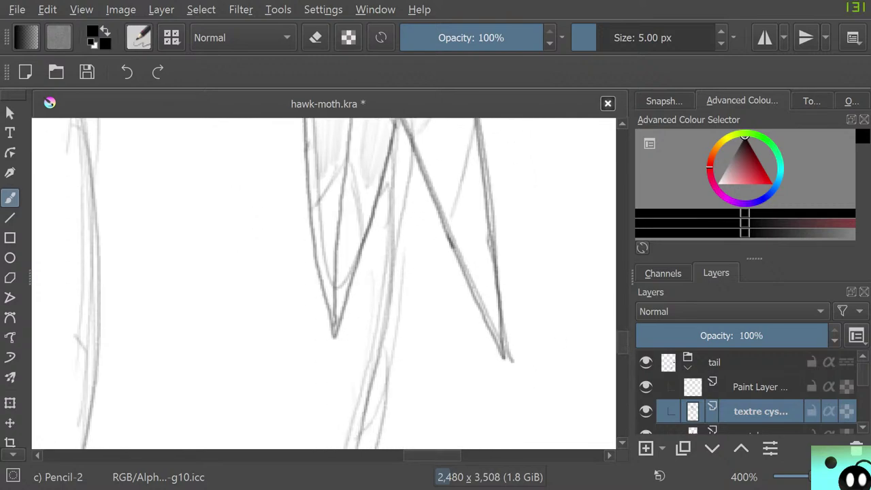
scroll(322, 209, up, 1)
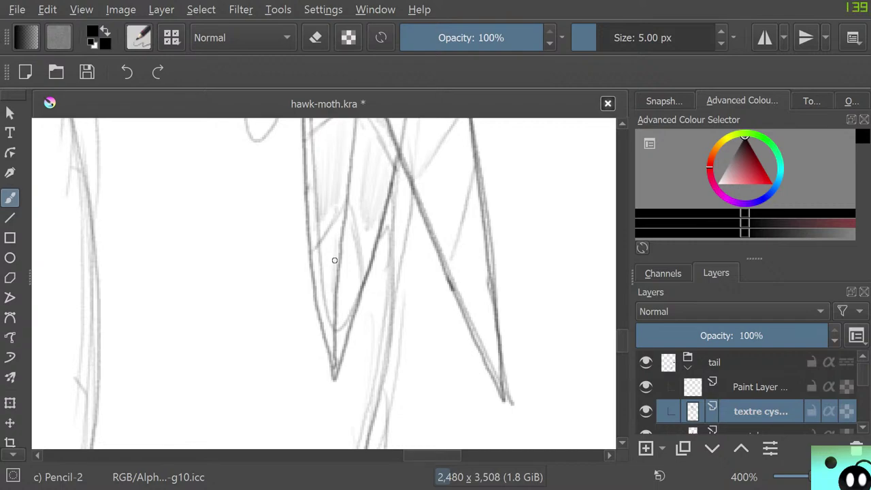
mouse_move(334, 260)
mouse_down()
mouse_move(325, 300)
mouse_move(321, 270)
mouse_move(328, 329)
mouse_move(349, 246)
mouse_move(346, 309)
mouse_up()
mouse_move(357, 270)
mouse_down()
mouse_move(340, 328)
mouse_move(333, 315)
mouse_up()
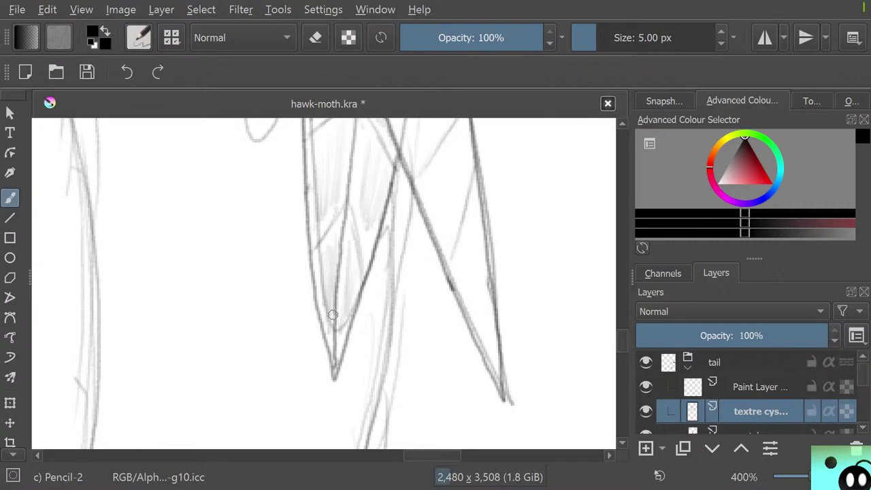
drag(479, 229, 484, 325)
mouse_move(481, 291)
mouse_down()
mouse_move(476, 315)
mouse_move(468, 254)
mouse_move(460, 278)
mouse_move(470, 276)
mouse_up()
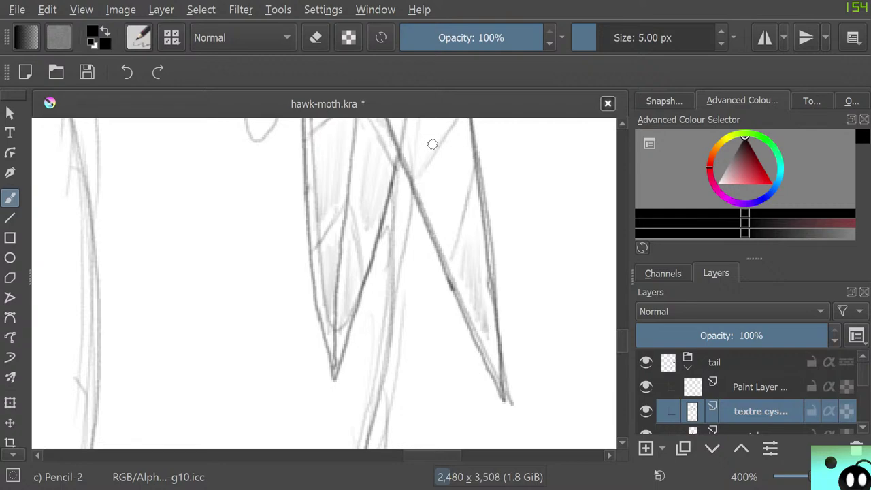
mouse_move(459, 164)
mouse_down()
mouse_move(459, 196)
mouse_move(457, 144)
mouse_move(449, 228)
mouse_move(444, 157)
mouse_move(436, 198)
mouse_move(427, 187)
mouse_move(440, 222)
mouse_move(422, 196)
mouse_up()
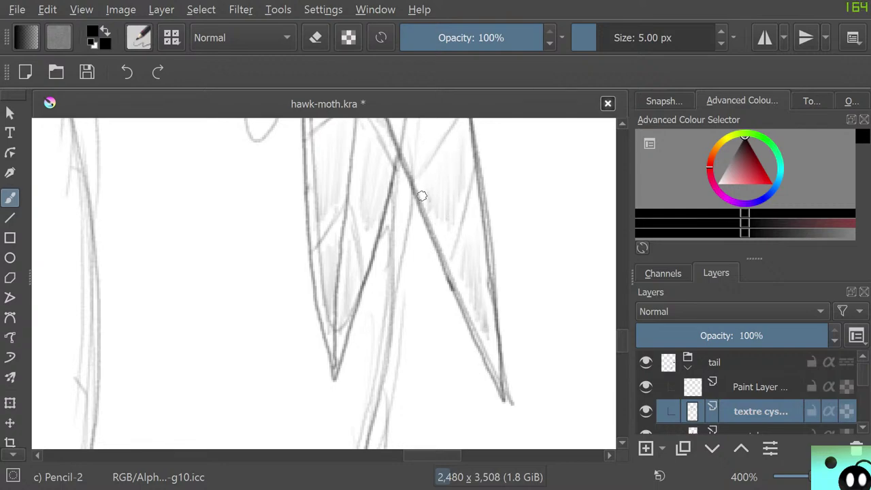
key(e)
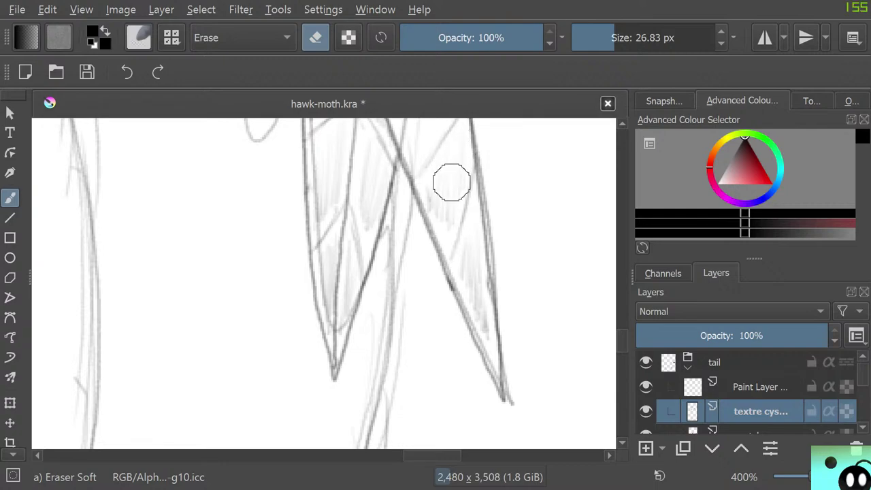
mouse_move(437, 194)
mouse_down()
mouse_move(453, 214)
mouse_move(444, 182)
mouse_move(455, 180)
mouse_move(477, 206)
mouse_move(470, 178)
mouse_move(469, 204)
mouse_up()
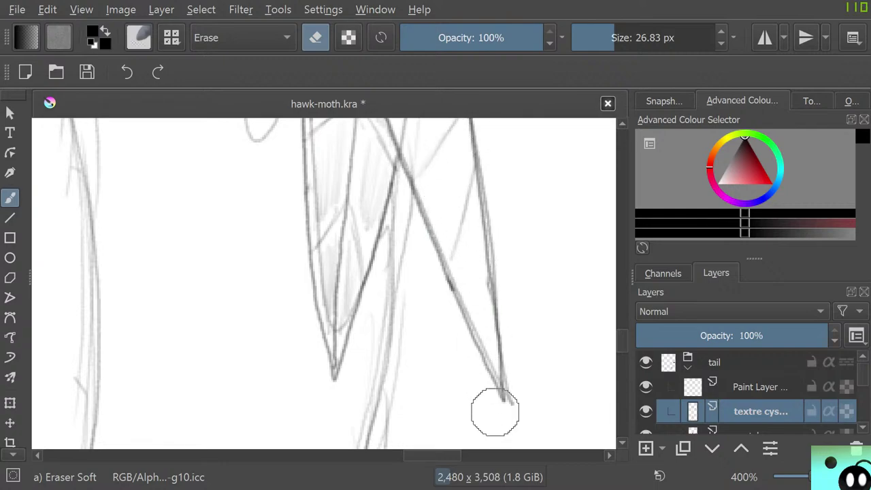
Hatch the facets of the lower cluster's right crystal in pencil, from the tip up to its top edge
key(e)
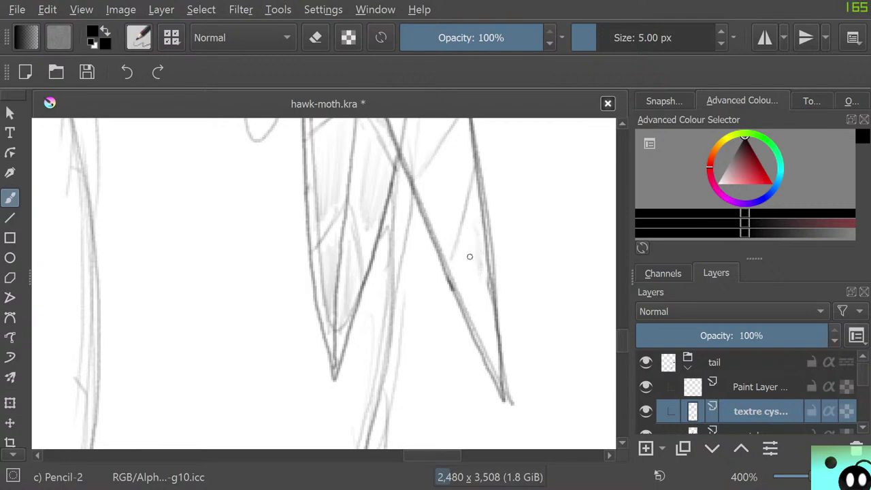
drag(467, 253, 484, 316)
mouse_move(430, 173)
mouse_down()
mouse_move(453, 207)
mouse_move(443, 156)
mouse_move(460, 186)
mouse_move(453, 144)
mouse_move(466, 164)
mouse_up()
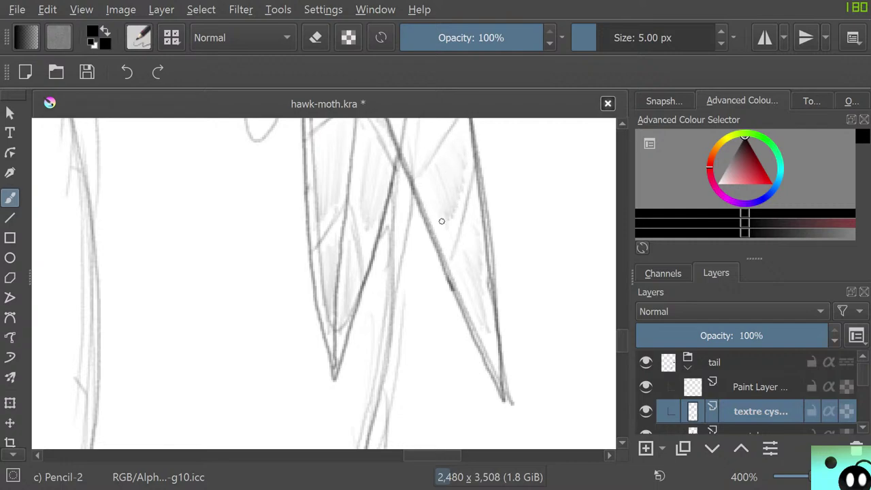
scroll(397, 263, up, 5)
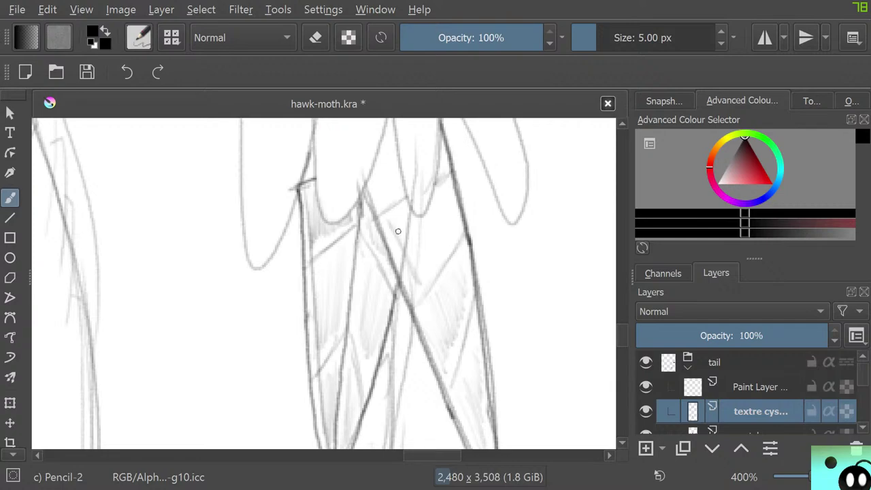
mouse_move(398, 231)
mouse_down()
mouse_move(431, 272)
mouse_move(424, 202)
mouse_move(444, 231)
mouse_up()
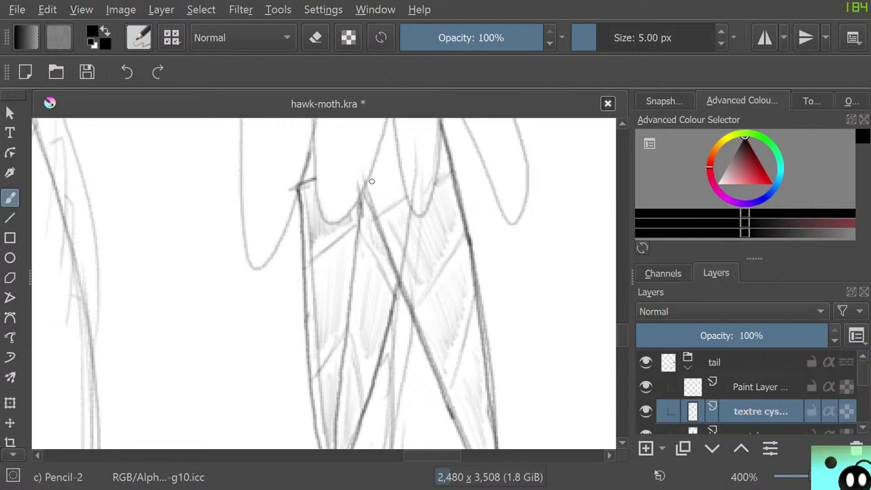
mouse_move(372, 181)
mouse_down()
mouse_move(383, 202)
mouse_move(376, 151)
mouse_move(394, 177)
mouse_move(397, 124)
mouse_move(419, 166)
mouse_move(417, 121)
mouse_move(442, 174)
mouse_up()
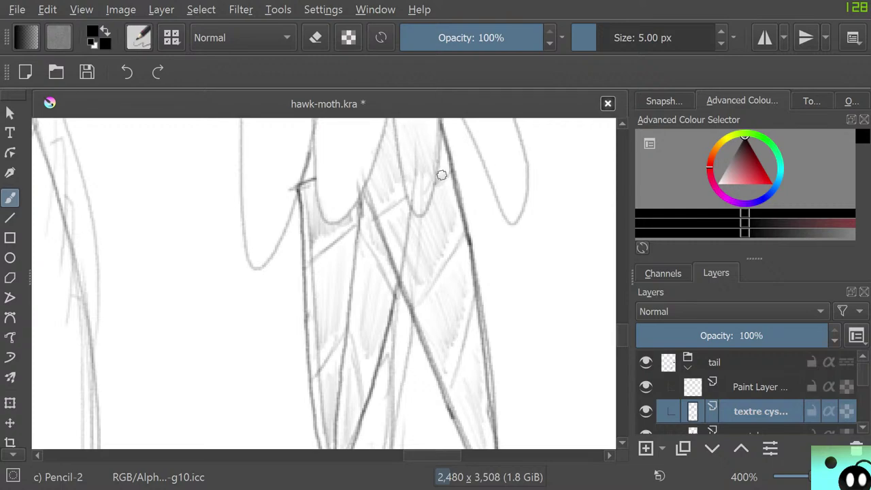
Check the shading with the crystals layer toggled off and on, and hide the tail sketch layer
key(e)
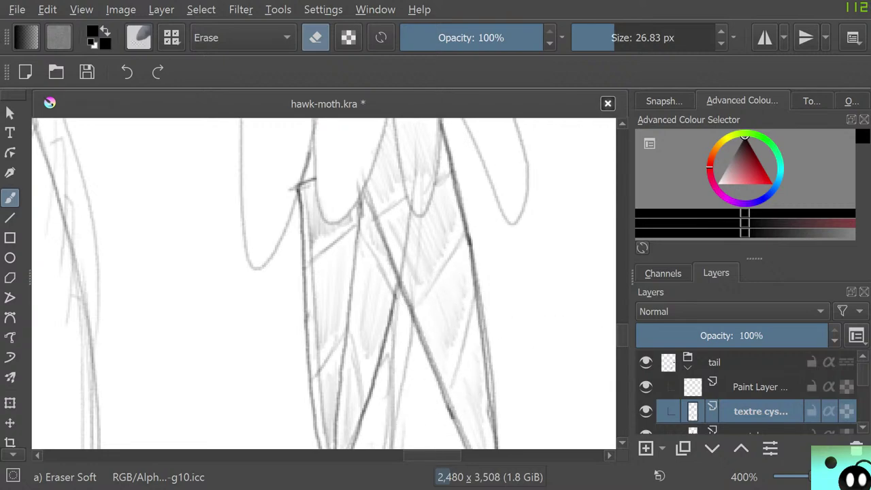
scroll(583, 301, down, 5)
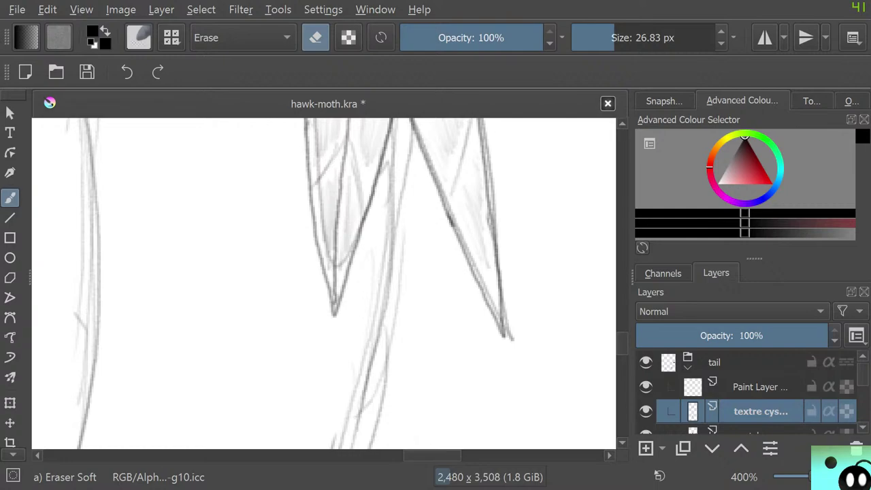
scroll(238, 278, down, 6)
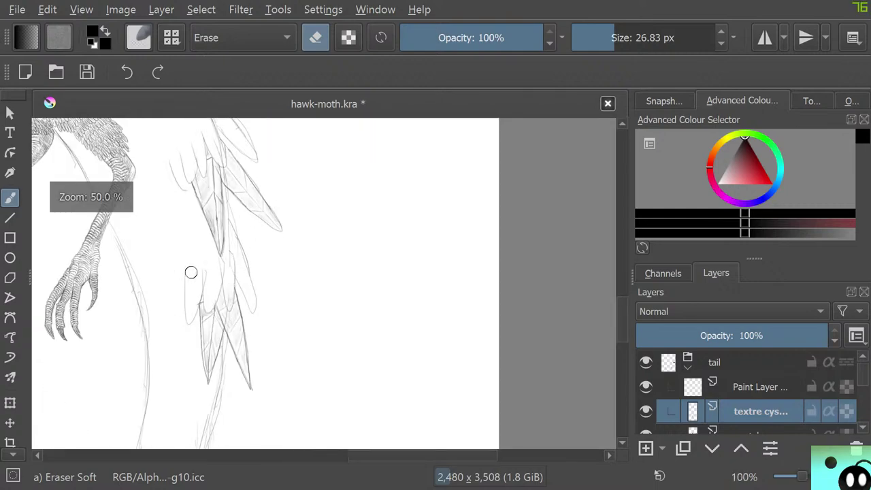
scroll(192, 272, up, 1)
scroll(748, 395, down, 3)
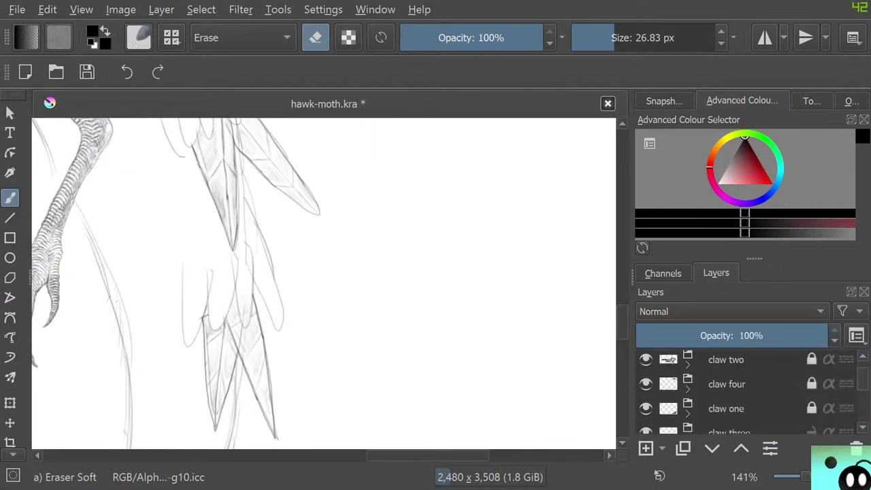
scroll(748, 395, up, 3)
scroll(748, 394, down, 1)
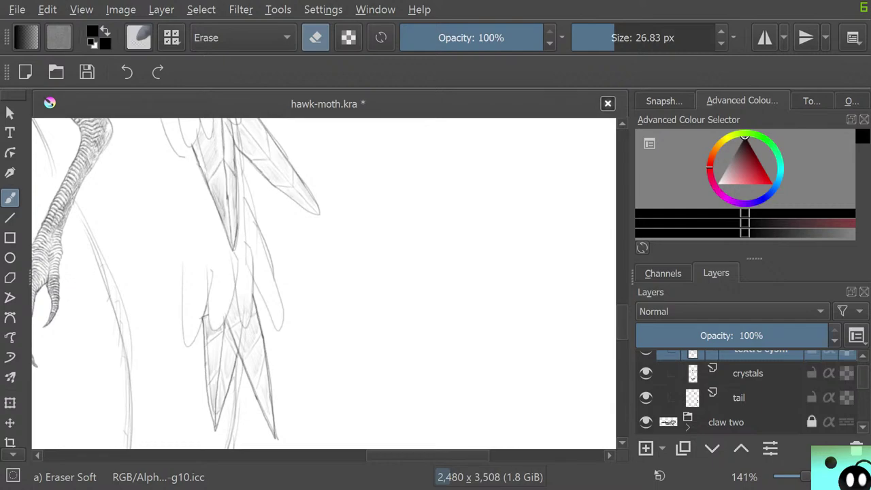
click(645, 373)
click(645, 373)
click(644, 373)
click(645, 373)
click(748, 397)
click(645, 398)
On the crystals layer, pencil in the missing lower edge of the upper cluster's right crystal towards its tip
scroll(419, 310, down, 1)
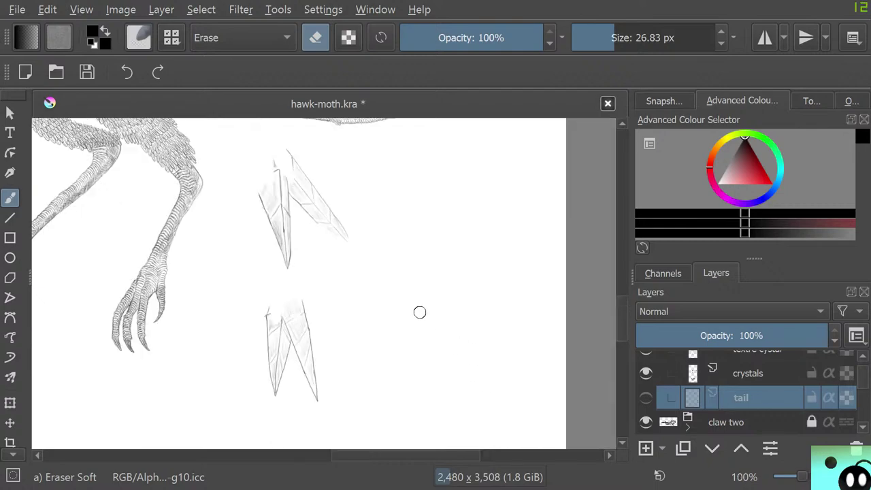
scroll(383, 233, up, 2)
scroll(255, 160, down, 2)
scroll(290, 183, up, 3)
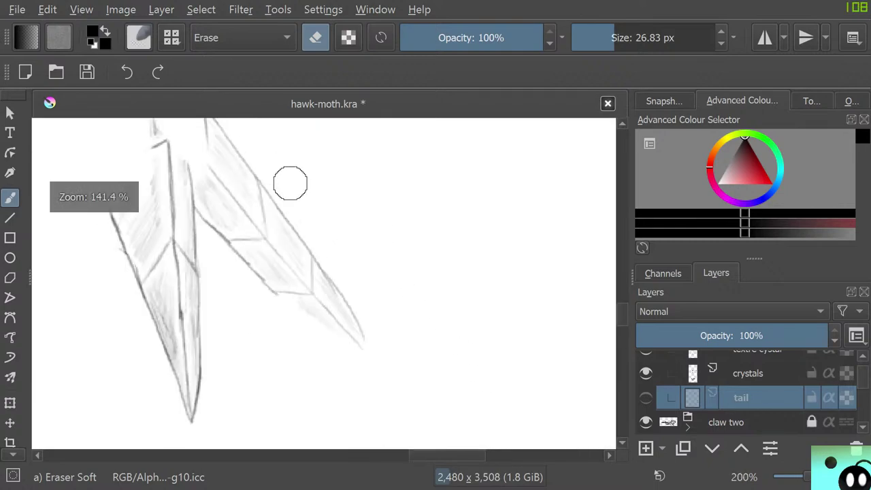
key(Page_Up)
scroll(350, 200, down, 3)
scroll(304, 268, up, 2)
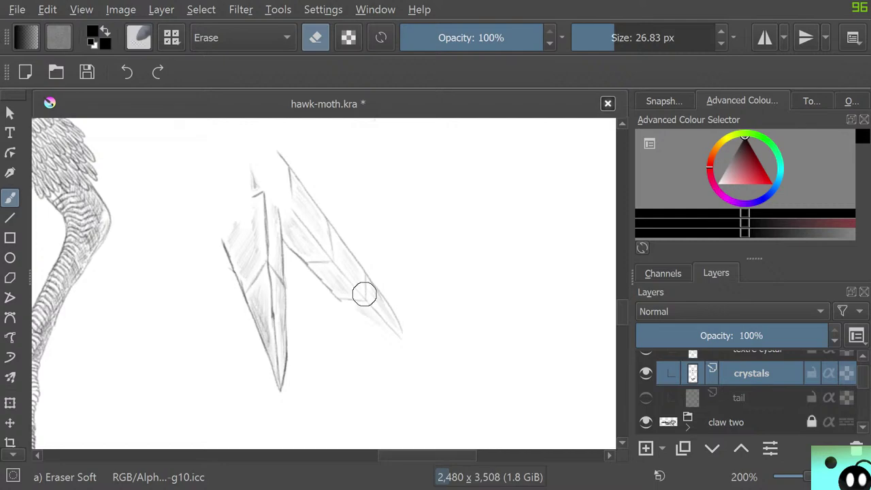
key(slash)
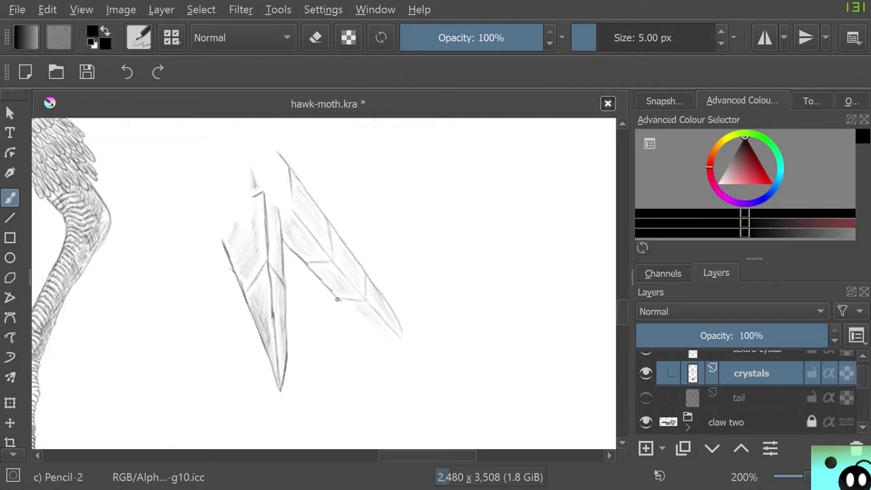
drag(336, 298, 377, 325)
Return to the textre cystal layer and lighten the shading at the top of the lower crystals with the soft eraser
drag(323, 415, 323, 137)
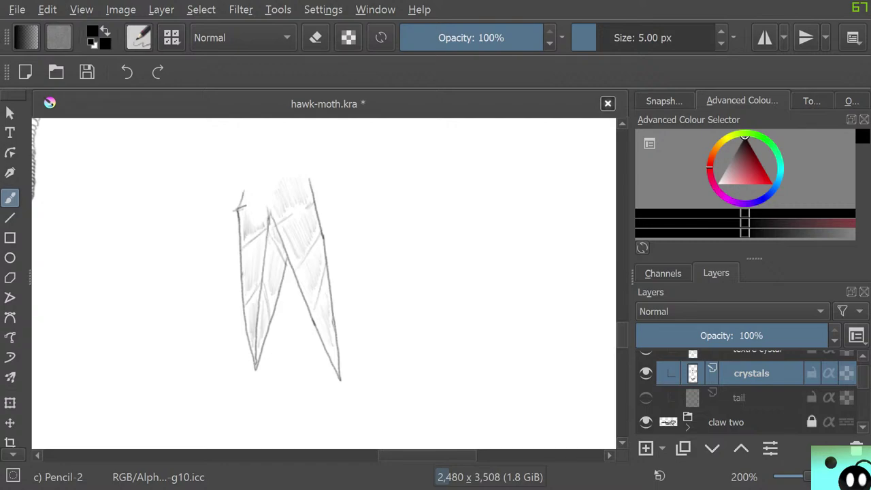
scroll(746, 392, down, 1)
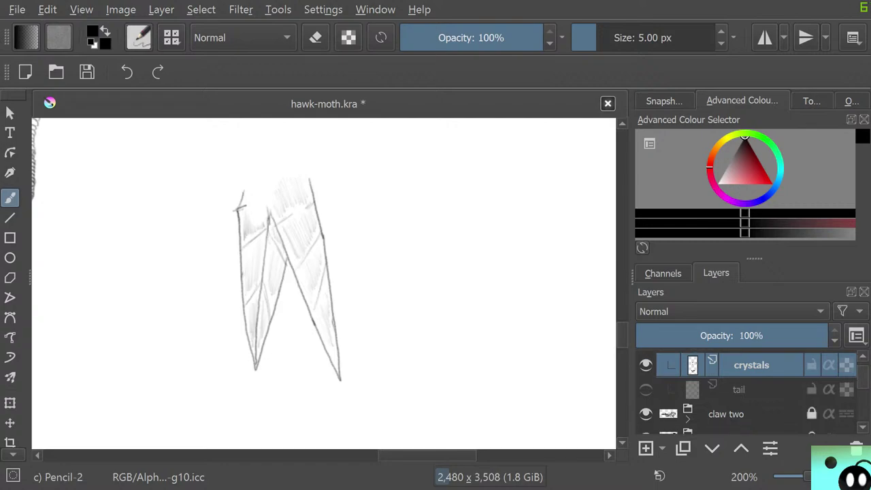
scroll(746, 391, up, 3)
click(746, 410)
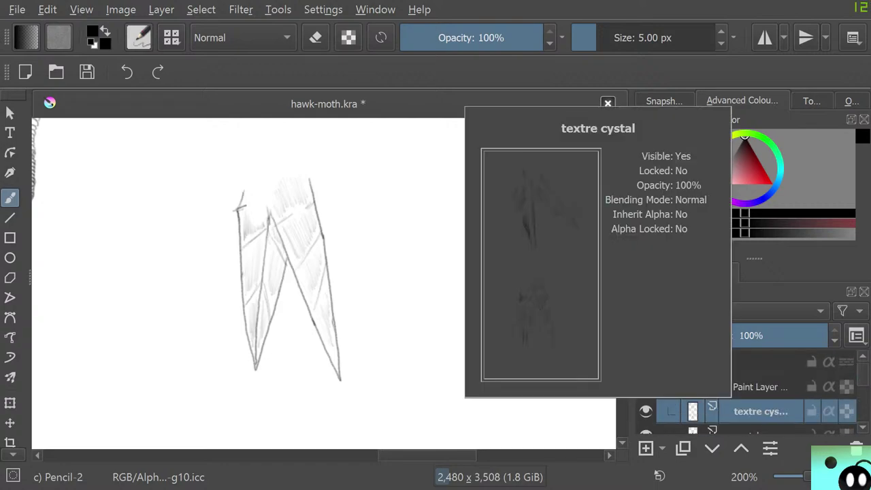
key(e)
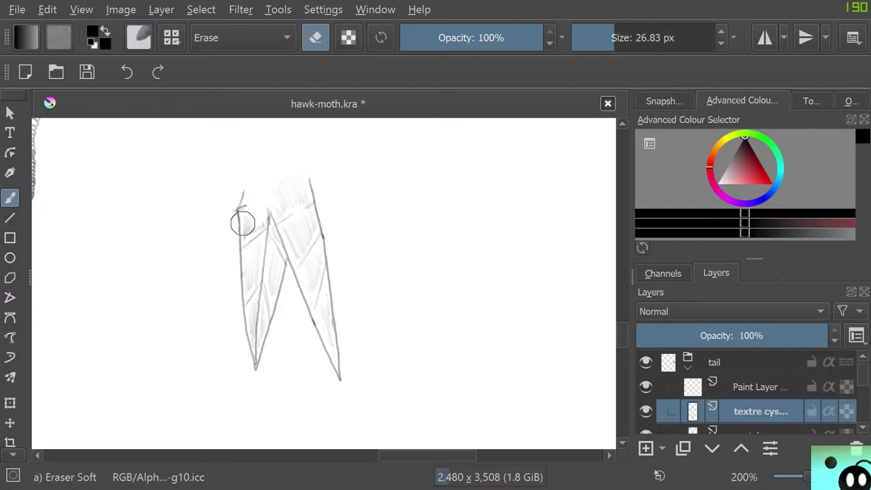
Switch to the k) Blender Blur brush preset with a size of 8.47 px and an opacity of 26%
click(138, 38)
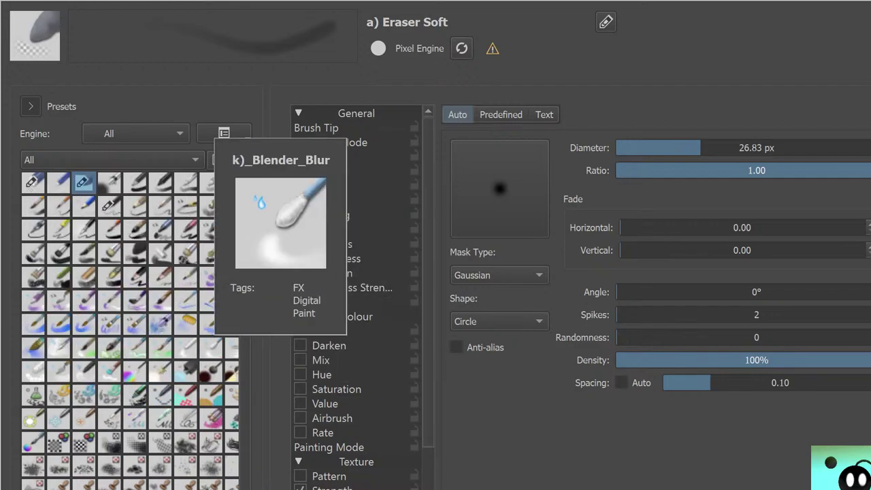
click(210, 348)
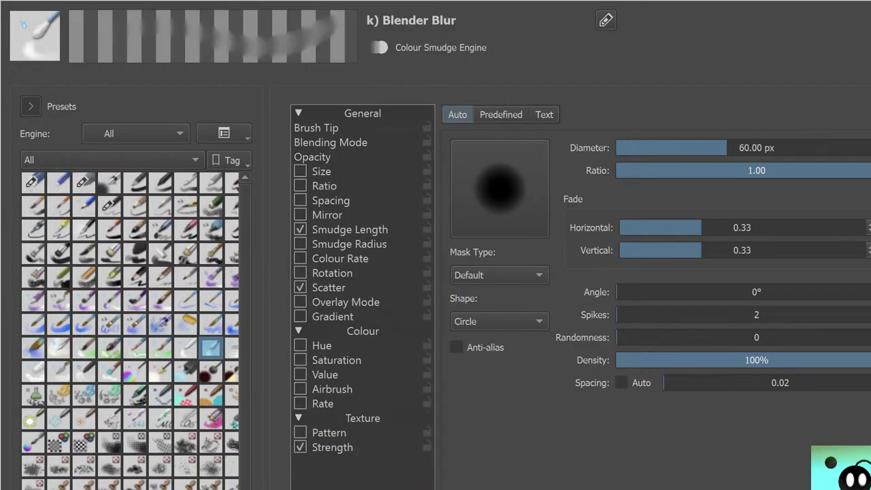
key(Escape)
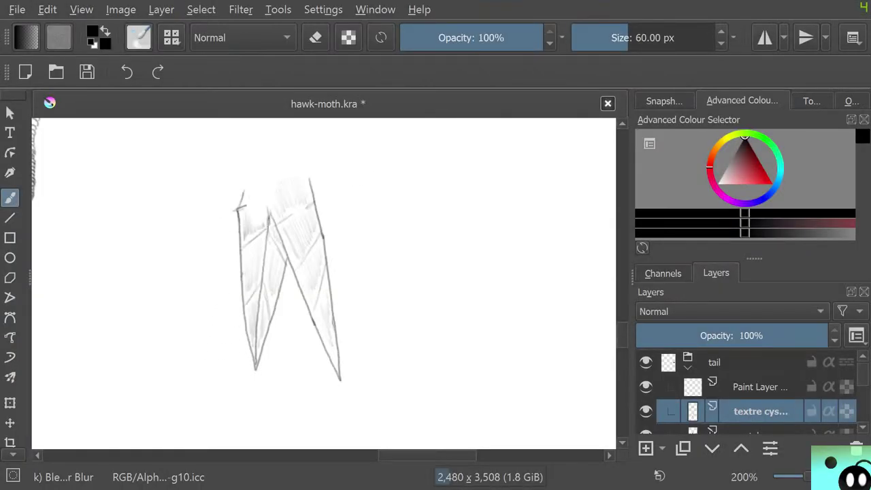
click(453, 37)
click(431, 37)
drag(431, 38, 416, 37)
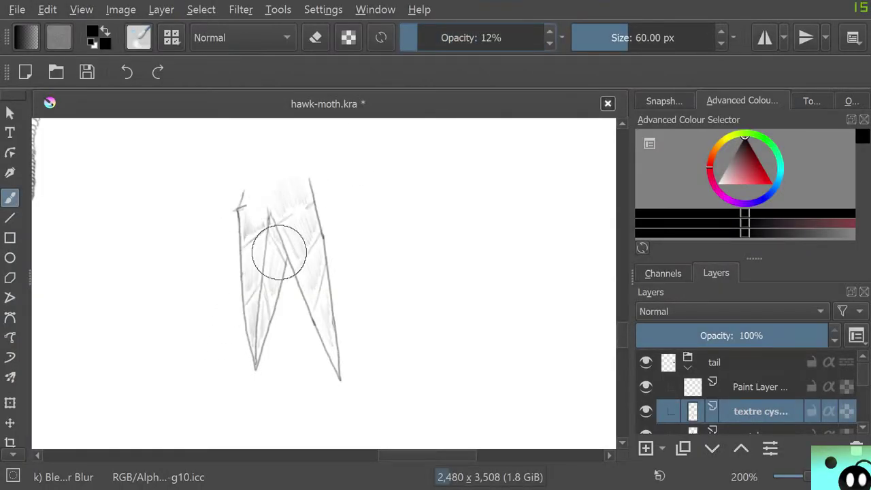
click(600, 38)
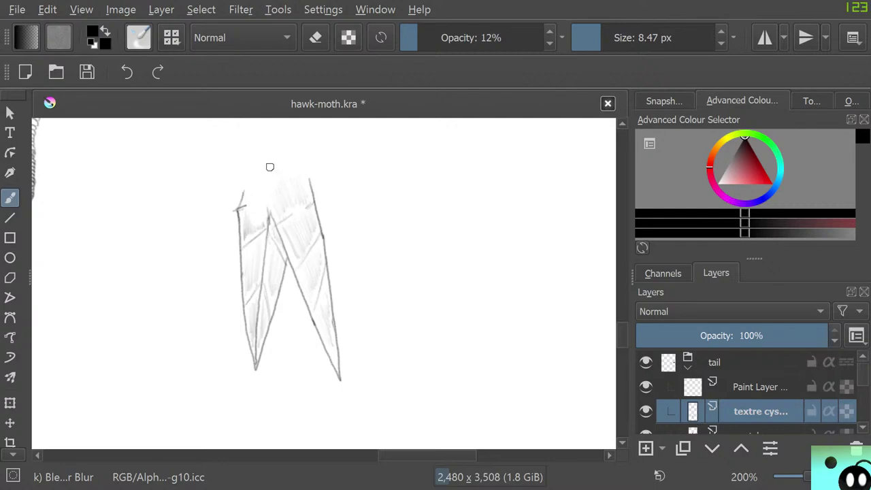
click(437, 37)
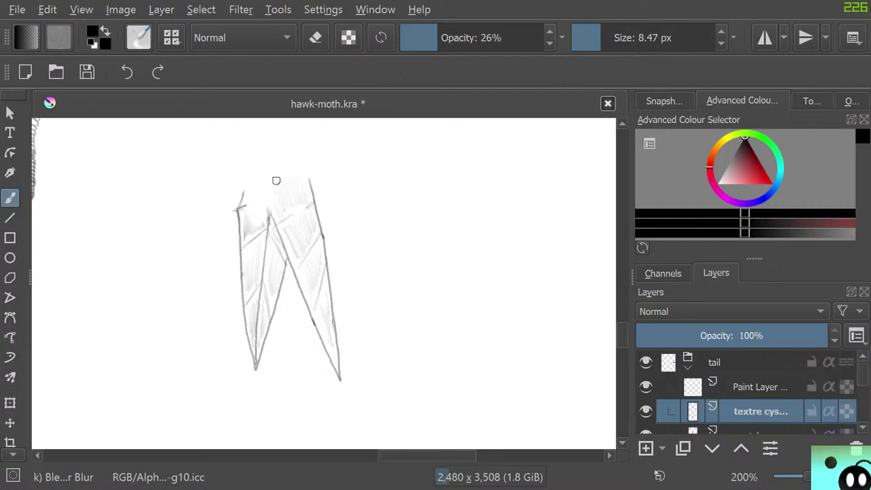
Try blending the lower crystals' shading with the blur brush at 100% opacity
drag(520, 37, 543, 37)
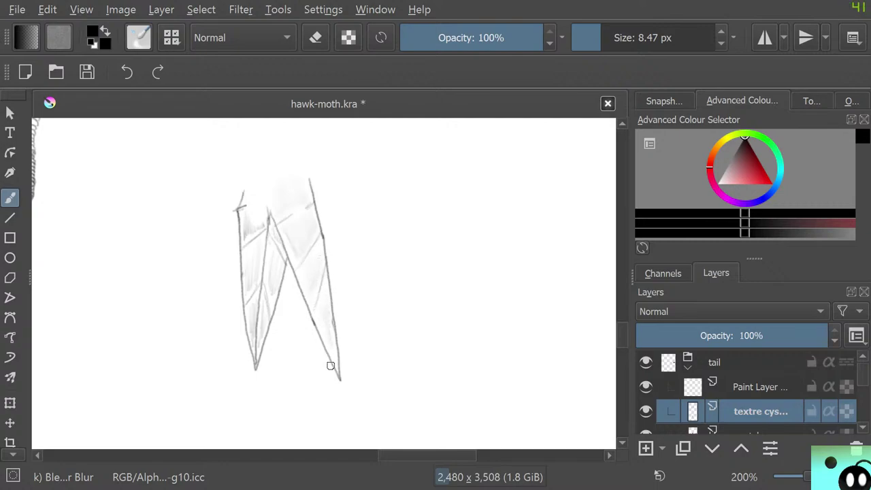
scroll(330, 365, up, 4)
scroll(331, 365, down, 5)
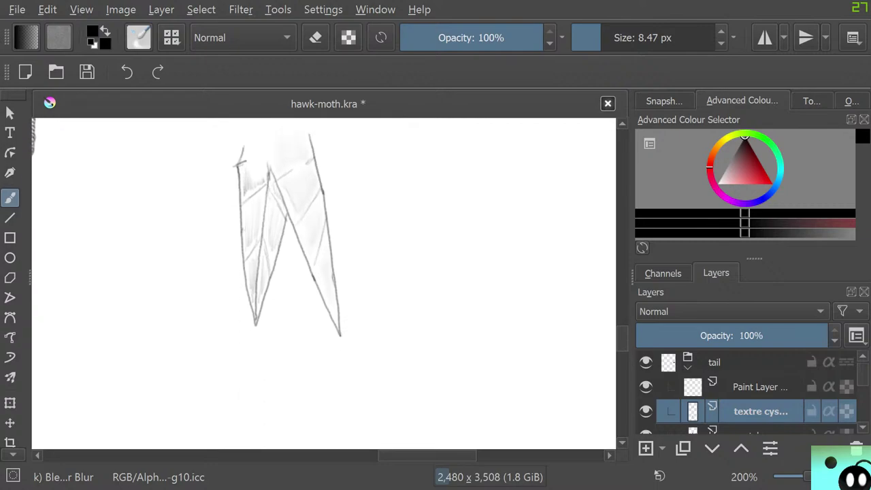
scroll(287, 252, up, 1)
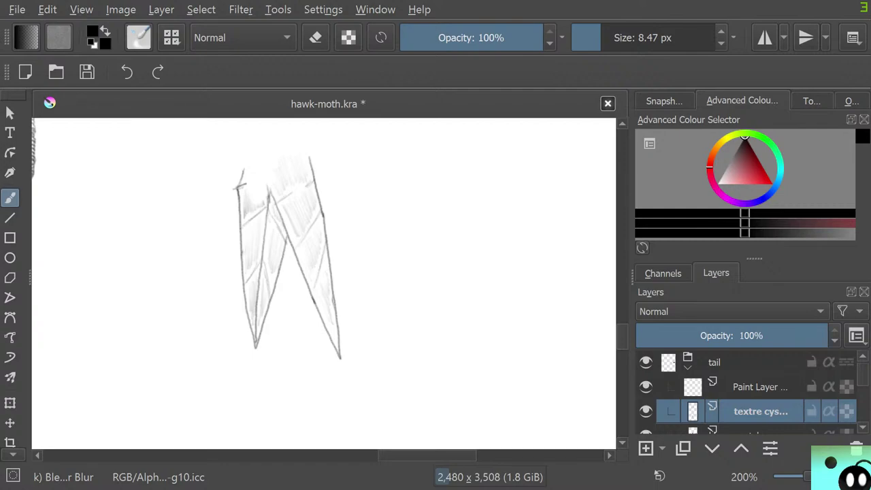
Set the blur brush's opacity to 40% and blend the facet shading of the lower and upper crystals
click(456, 38)
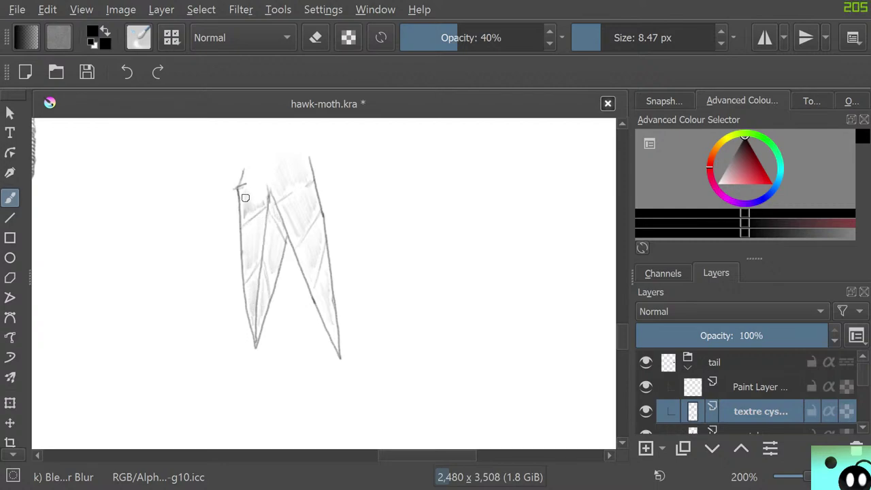
drag(621, 337, 621, 312)
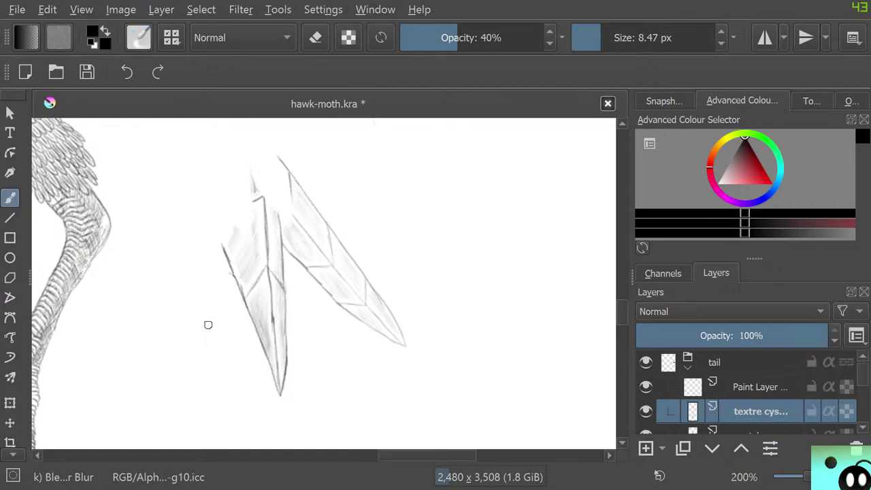
With the Pencil-2 preset, sketch a curved, round-ended band beside the upper crystals and crosshatch its upper part
key(/)
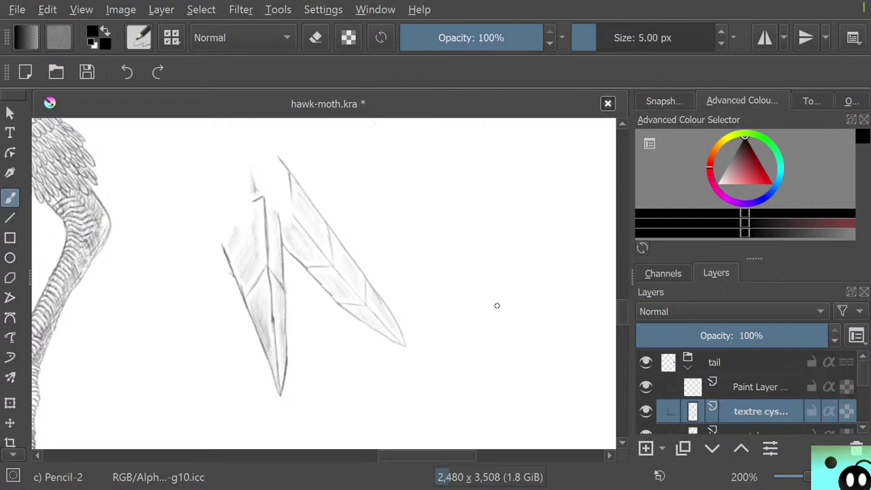
mouse_move(500, 306)
mouse_down()
mouse_move(496, 227)
mouse_move(461, 185)
mouse_move(442, 184)
mouse_move(471, 239)
mouse_move(483, 305)
mouse_up()
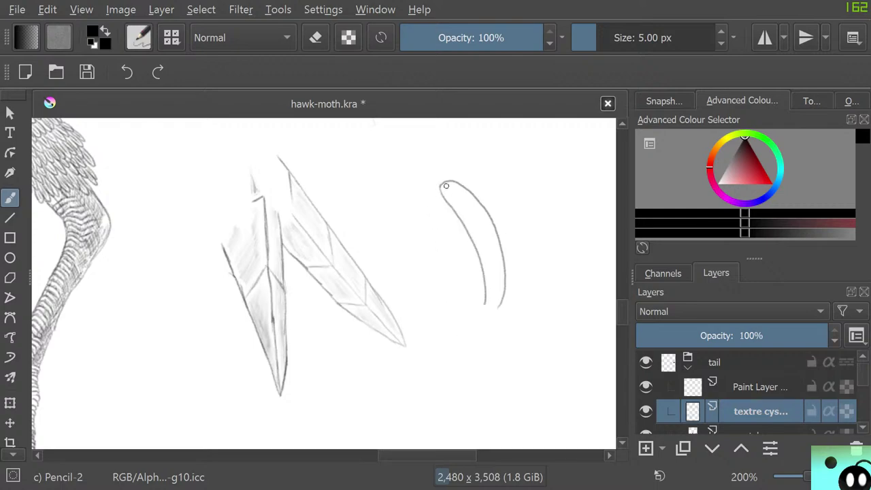
drag(443, 184, 454, 204)
mouse_move(463, 185)
mouse_down()
mouse_move(459, 213)
mouse_move(472, 194)
mouse_move(477, 203)
mouse_move(471, 235)
mouse_up()
drag(488, 209, 477, 249)
drag(494, 217, 478, 259)
drag(462, 230, 499, 265)
drag(452, 209, 497, 242)
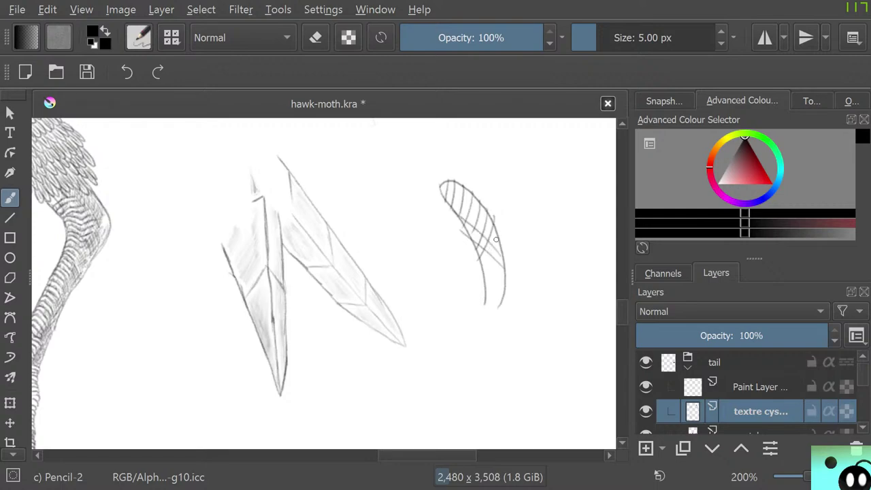
drag(445, 193, 494, 228)
drag(440, 178, 491, 216)
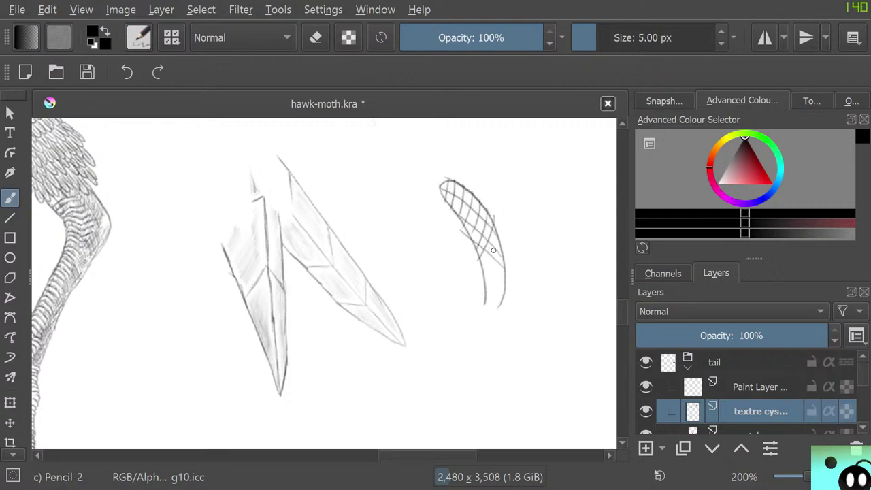
Choose pure red as the painting colour and shade the cells of the crosshatched band with the pencil
right_click(531, 256)
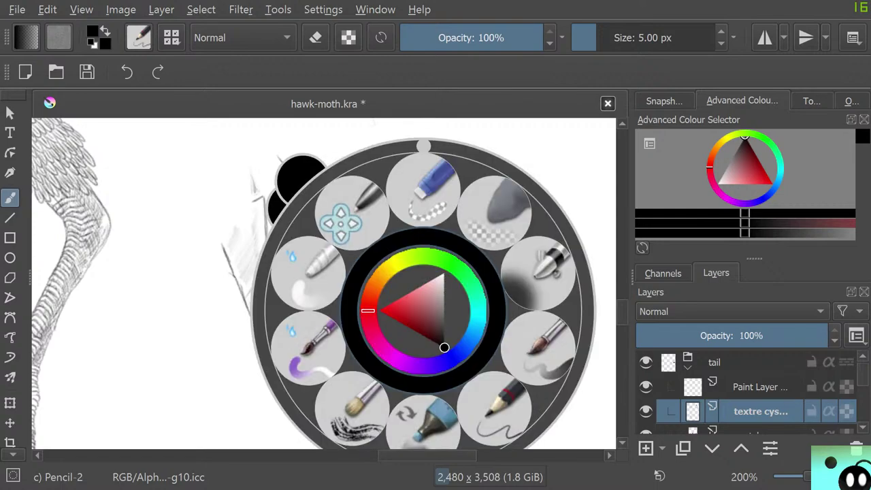
click(364, 310)
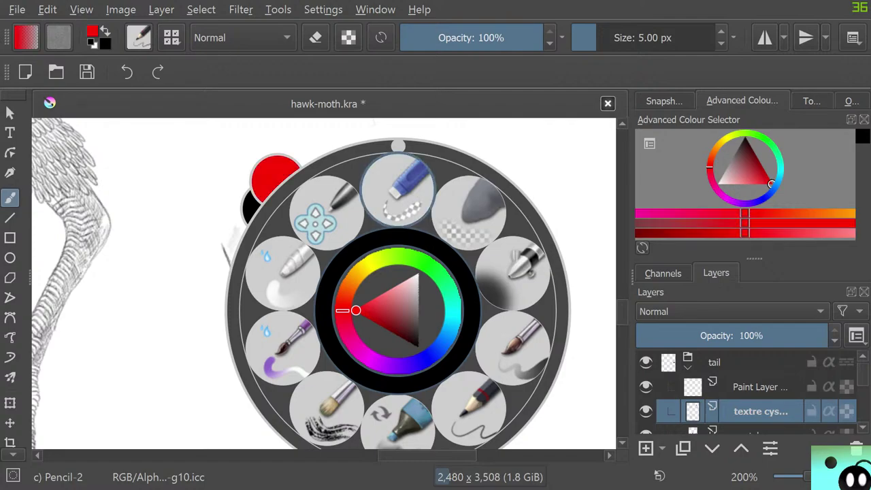
mouse_move(476, 239)
mouse_down()
mouse_move(475, 213)
mouse_move(446, 195)
mouse_move(466, 192)
mouse_move(490, 225)
mouse_move(482, 219)
mouse_move(500, 260)
mouse_move(482, 241)
mouse_move(481, 258)
mouse_move(474, 239)
mouse_move(497, 248)
mouse_move(485, 219)
mouse_up()
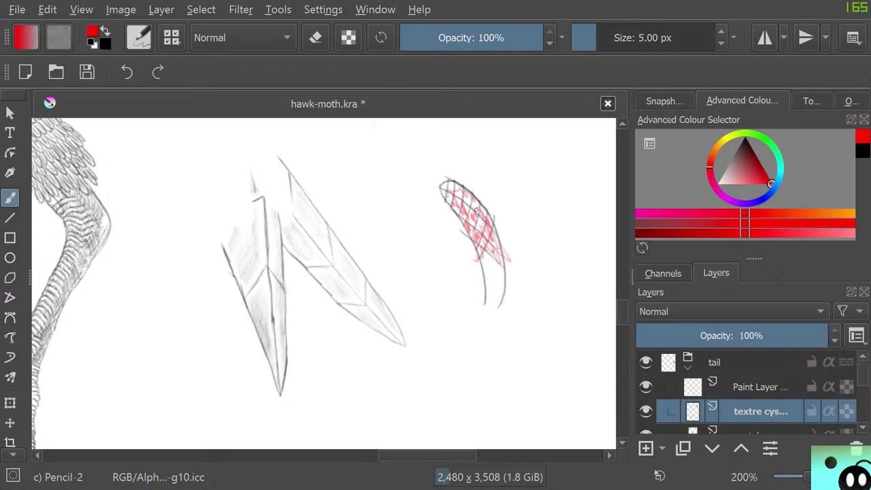
drag(450, 184, 442, 192)
Try blending the red crosshatching with the Blender Blur brush at 100% opacity, and undo each attempt
key(slash)
drag(497, 37, 544, 37)
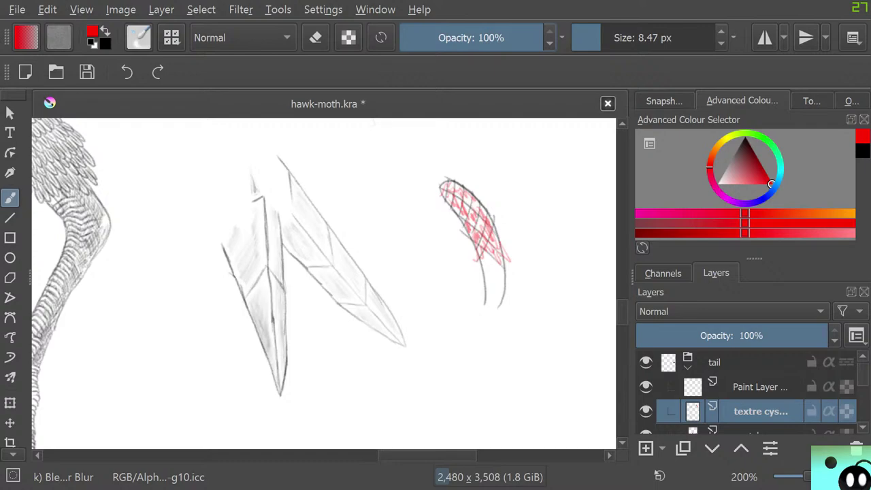
mouse_move(491, 216)
mouse_down()
mouse_move(489, 253)
mouse_move(503, 274)
mouse_move(484, 210)
mouse_move(456, 174)
mouse_move(476, 225)
mouse_move(449, 190)
mouse_move(469, 238)
mouse_move(442, 187)
mouse_up()
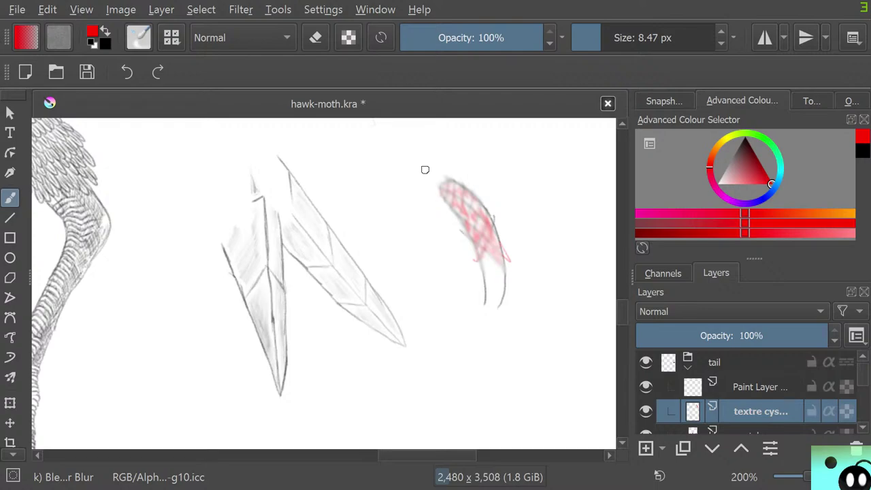
key(ctrl+z)
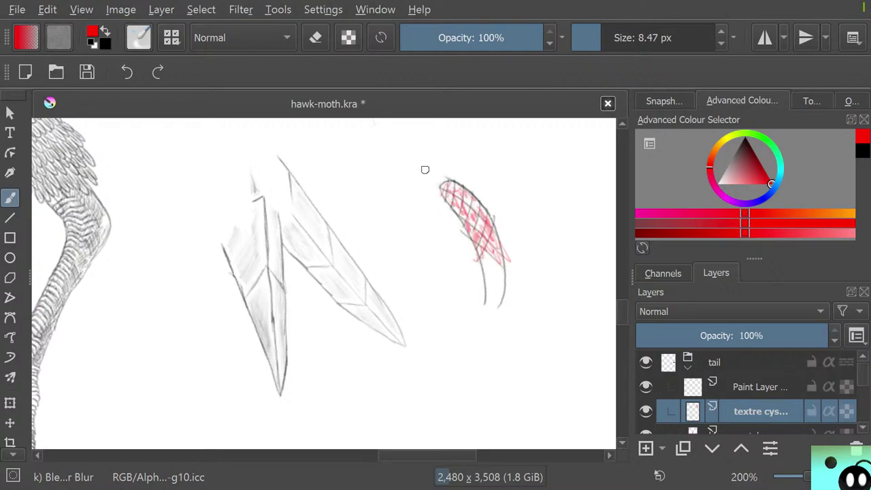
mouse_move(490, 235)
mouse_down()
mouse_move(468, 249)
mouse_move(463, 239)
mouse_move(496, 210)
mouse_move(446, 189)
mouse_move(404, 191)
mouse_up()
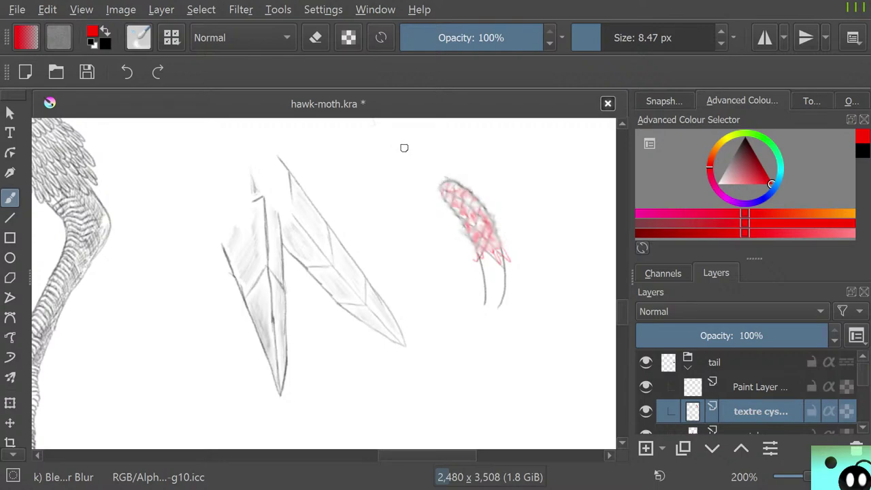
key(ctrl+z)
key(ctrl+z)
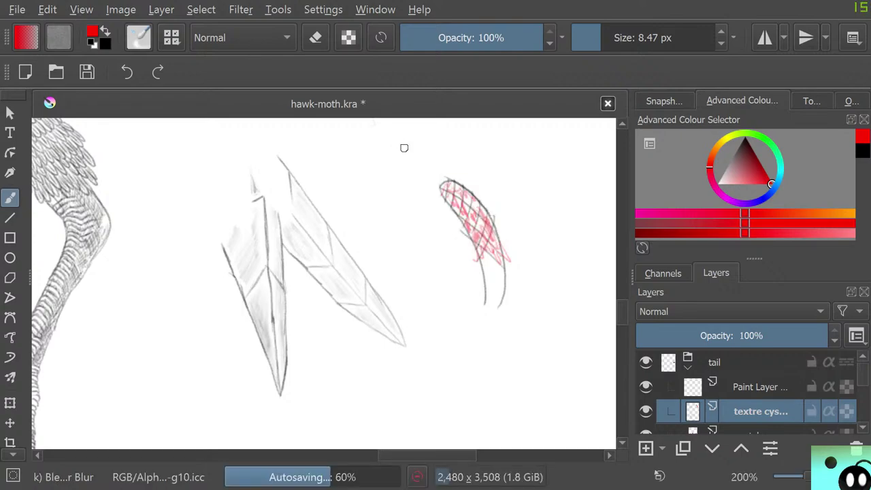
Try blending the red crosshatching at 53% opacity, lower the opacity to 30%, and undo the blending
drag(462, 38, 476, 38)
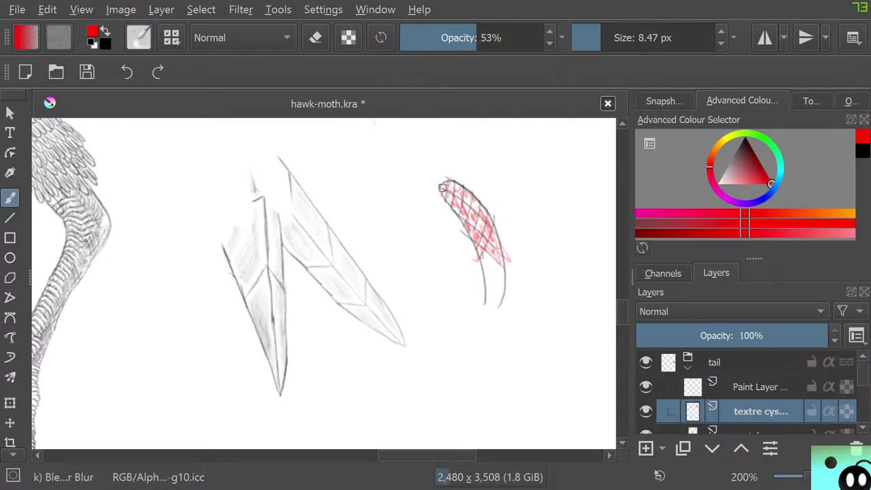
right_click(461, 219)
click(461, 219)
mouse_move(445, 205)
mouse_down()
mouse_move(472, 213)
mouse_move(460, 188)
mouse_move(494, 232)
mouse_up()
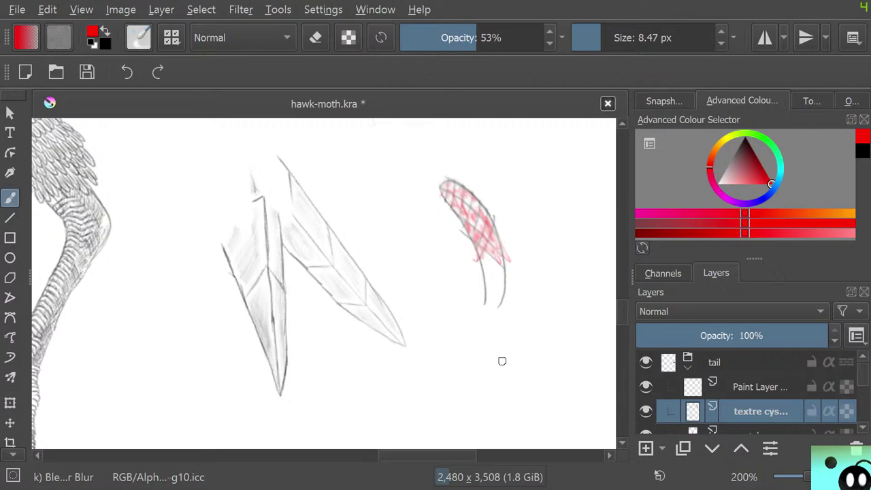
click(444, 37)
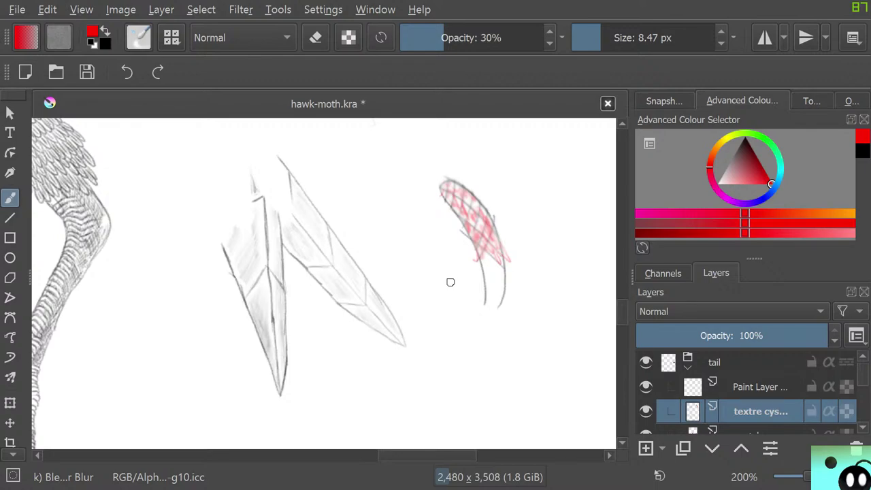
key(ctrl+z)
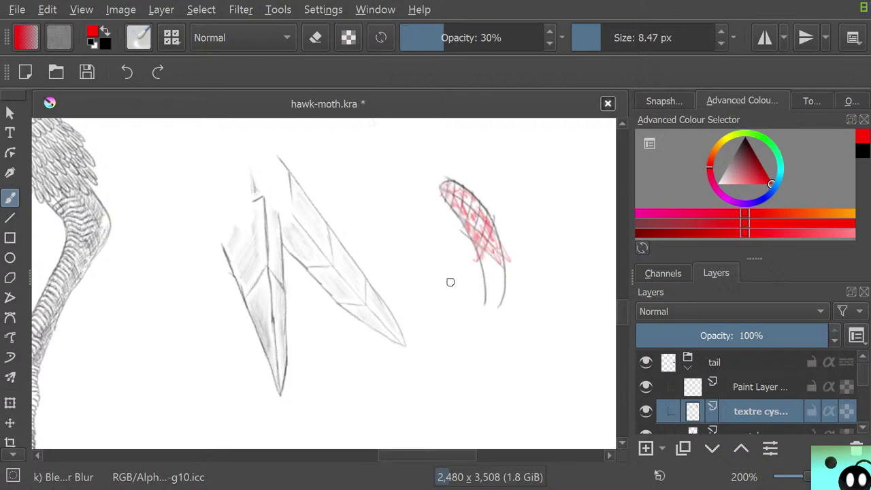
key(ctrl+z)
Enlarge the blur brush to 20.55 px and scribble thin and 45.38 px wide red Pencil-2 strokes across and beside the crosshatched band
drag(596, 37, 610, 37)
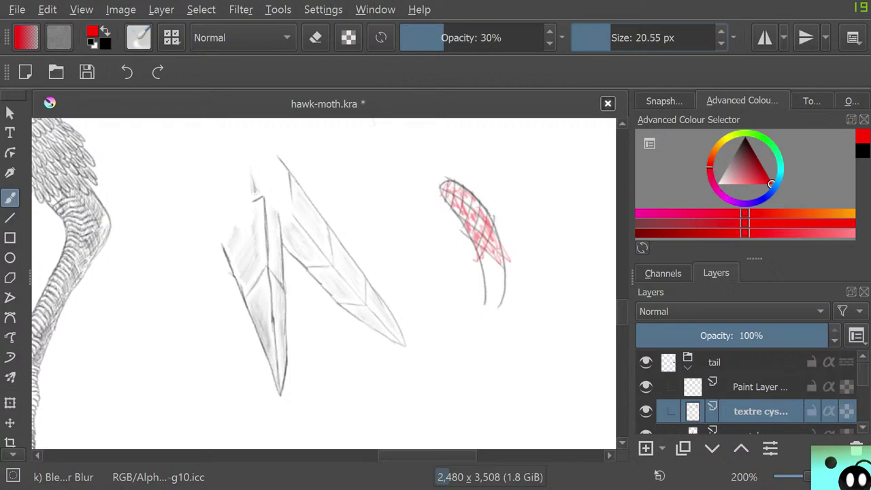
key(slash)
mouse_move(531, 320)
mouse_down()
mouse_move(538, 301)
mouse_move(522, 329)
mouse_up()
mouse_move(518, 281)
mouse_down()
mouse_move(519, 336)
mouse_move(579, 294)
mouse_move(553, 155)
mouse_move(541, 277)
mouse_move(459, 147)
mouse_move(462, 238)
mouse_move(476, 288)
mouse_up()
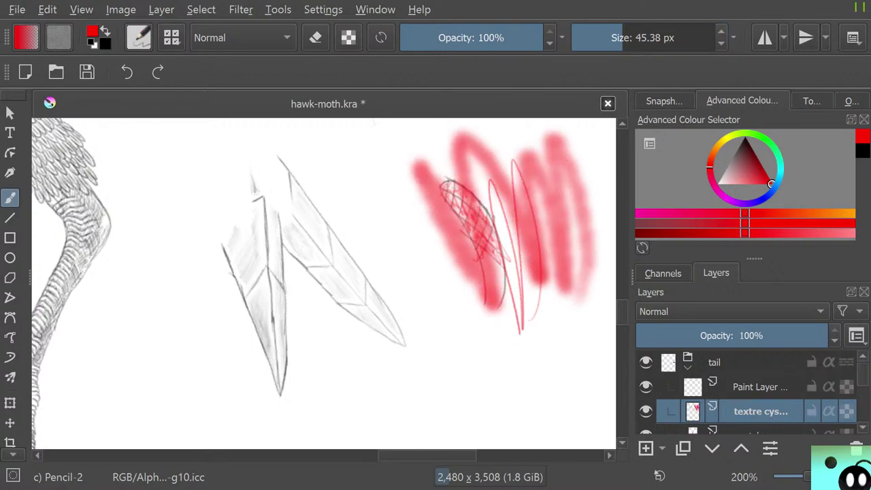
Set the pencil's size to 4.55 px and switch to the a) Eraser Circle preset
drag(603, 37, 595, 37)
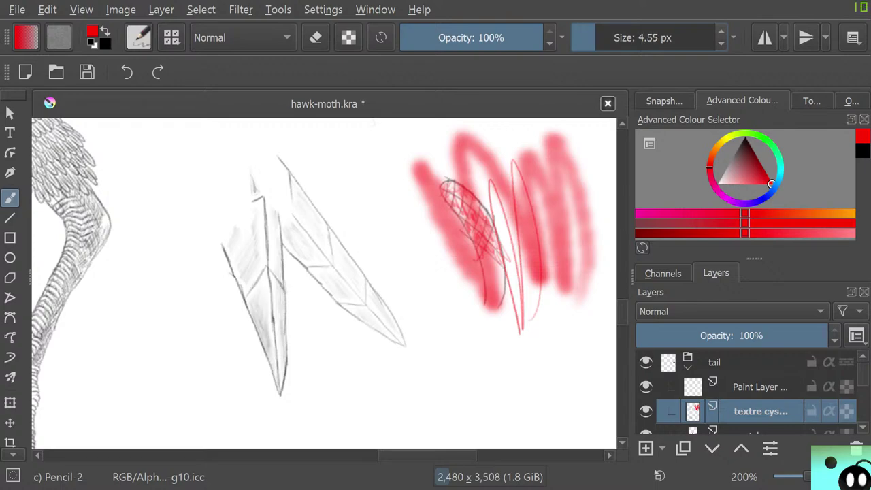
key(F5)
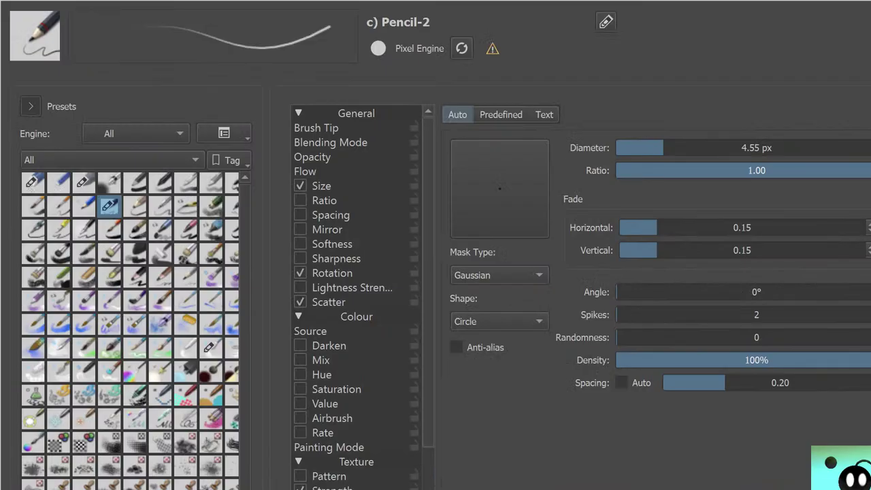
click(32, 183)
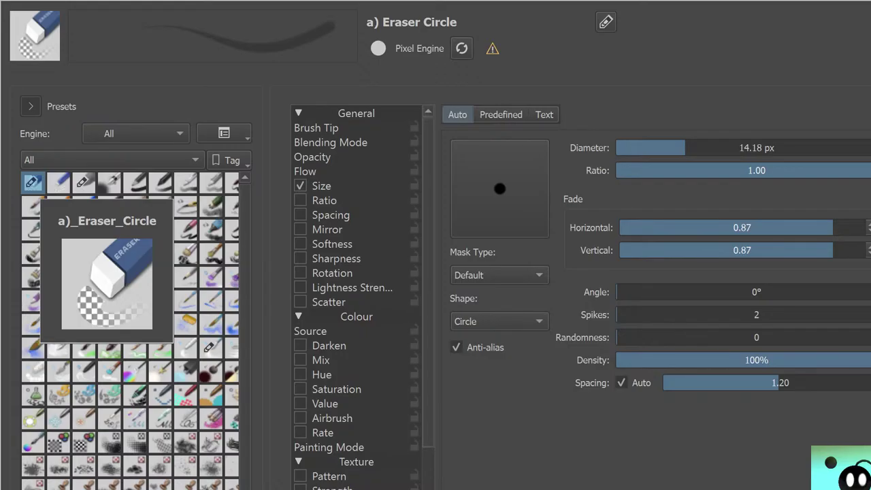
key(F5)
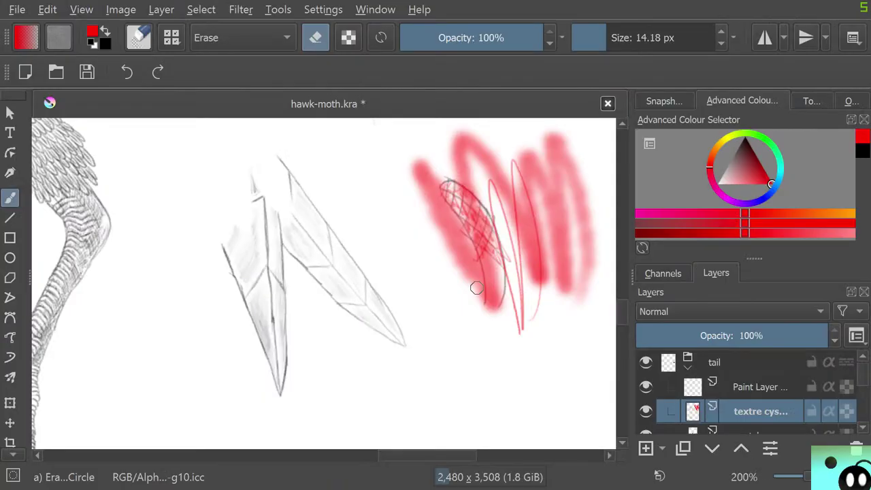
Reload Eraser Circle and Pencil-2 in turn as the preset swap pair, and set the active eraser's size to 84.89 px
key(slash)
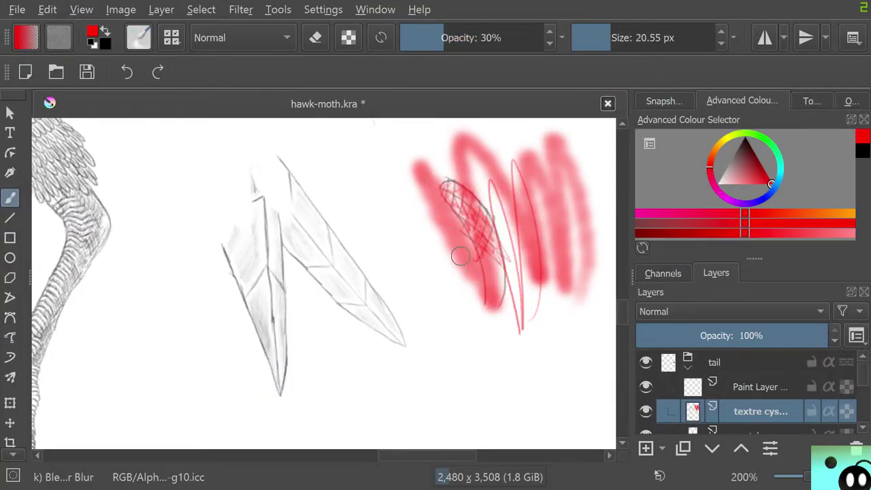
key(F5)
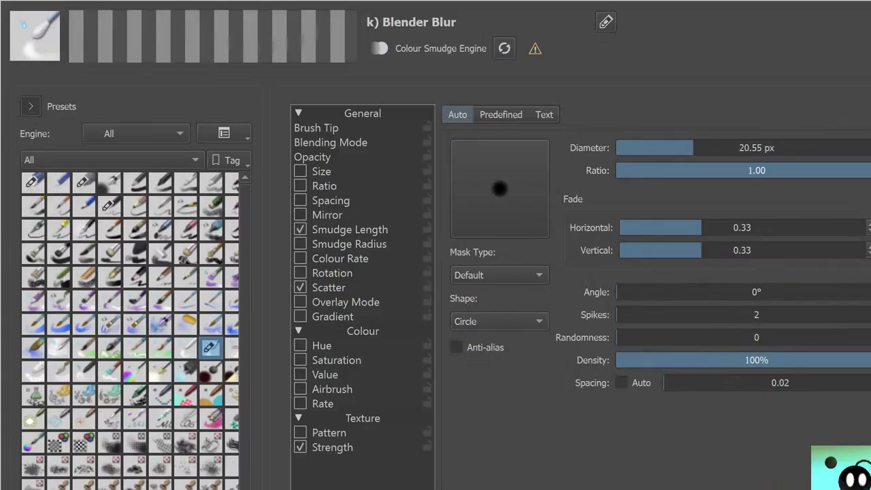
click(32, 182)
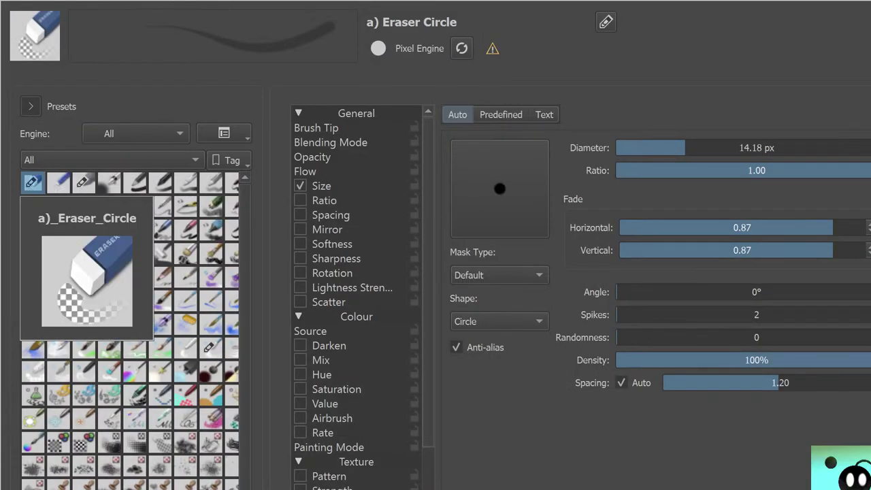
key(F5)
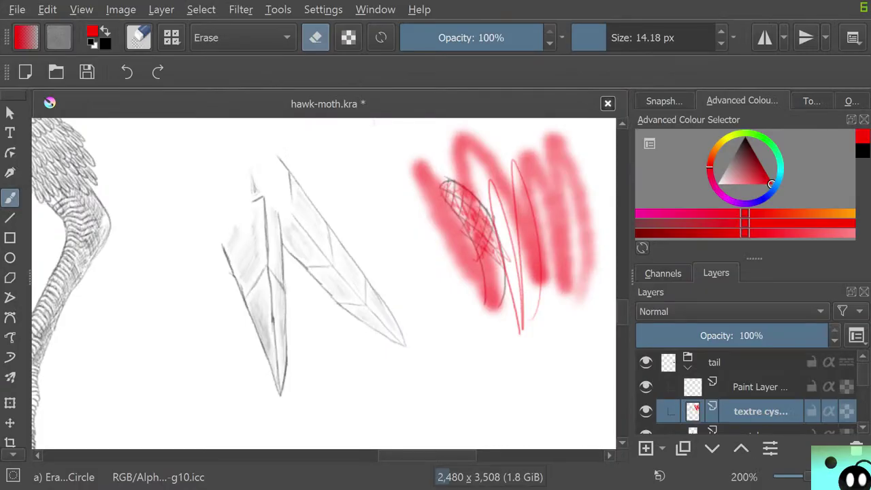
click(139, 36)
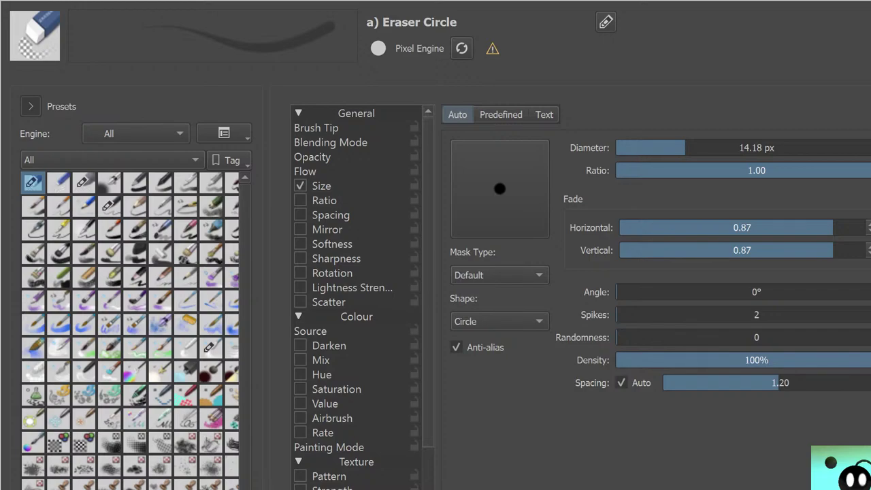
click(108, 206)
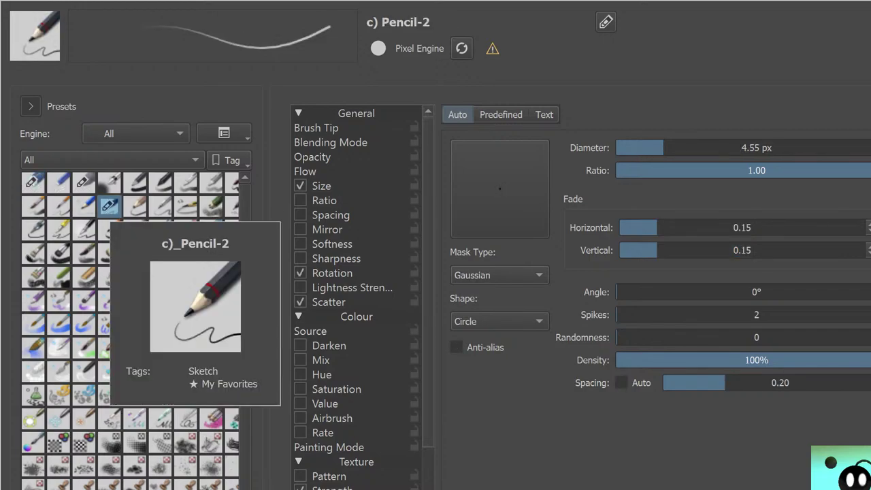
key(F5)
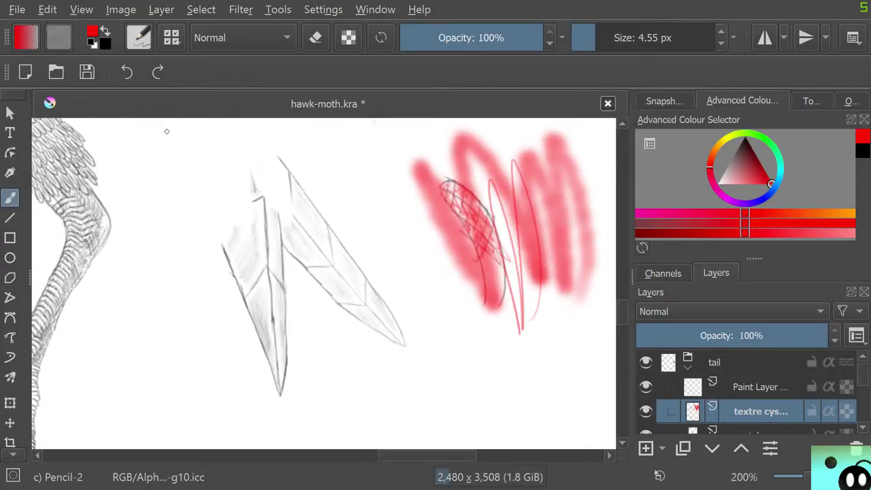
key(/)
click(634, 38)
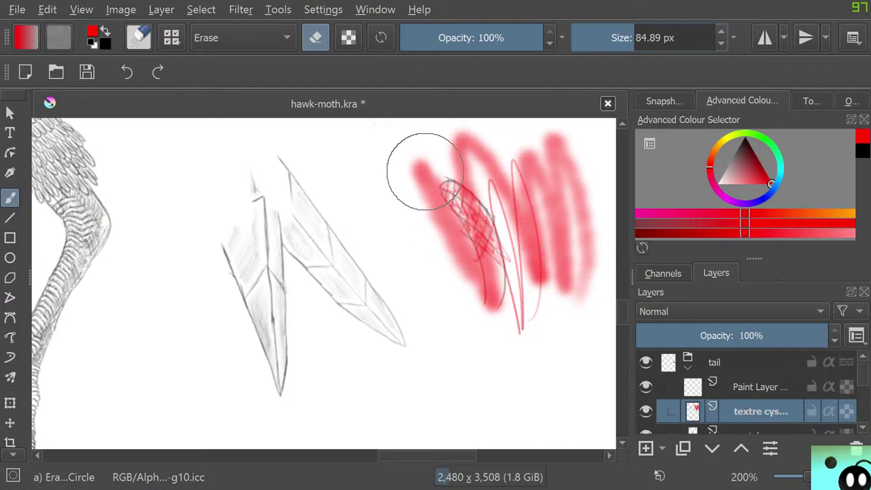
Erase all the red test strokes beside the tail feathers and swap back to the Pencil-2 preset
mouse_move(424, 172)
mouse_down()
mouse_move(460, 255)
mouse_move(507, 328)
mouse_move(518, 326)
mouse_move(516, 279)
mouse_move(546, 306)
mouse_move(572, 297)
mouse_move(585, 267)
mouse_move(589, 163)
mouse_up()
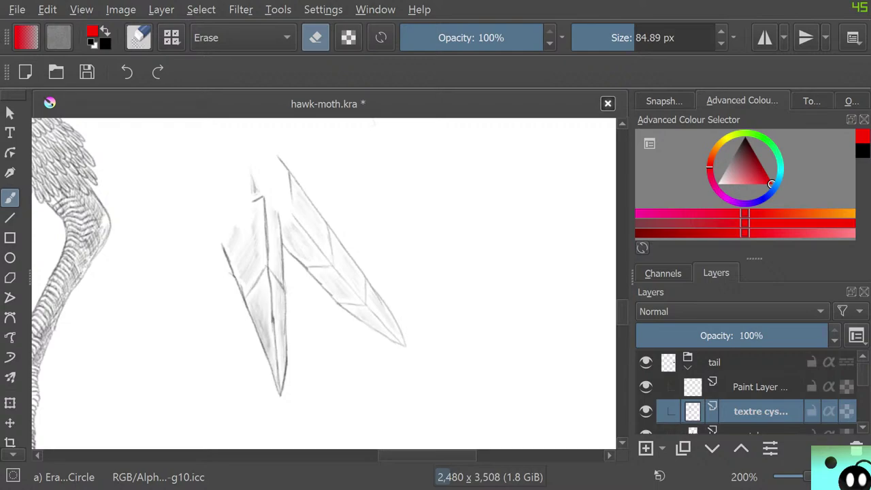
mouse_move(427, 455)
mouse_down()
mouse_move(356, 456)
mouse_move(394, 455)
mouse_up()
key(/)
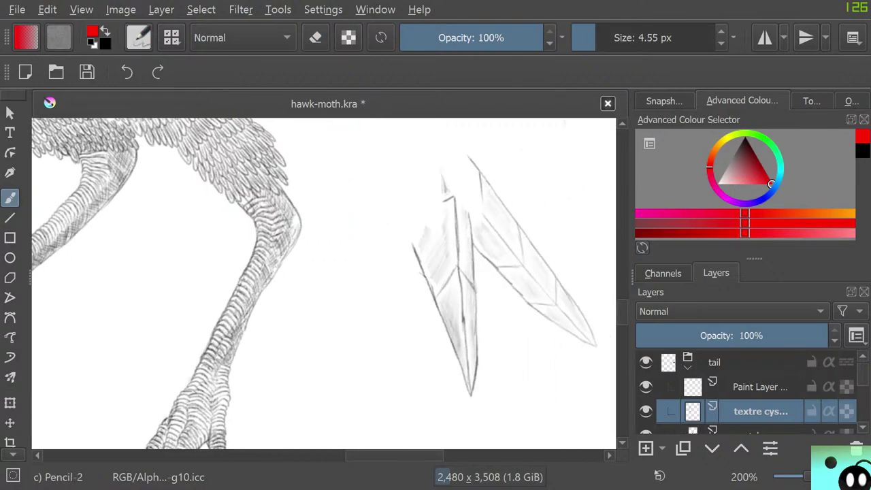
Set the pencil's size to 5.68 px, draw a short red test line beside the crystal feathers, and erase it with the swapped Eraser Circle preset
drag(598, 38, 596, 37)
drag(387, 255, 416, 354)
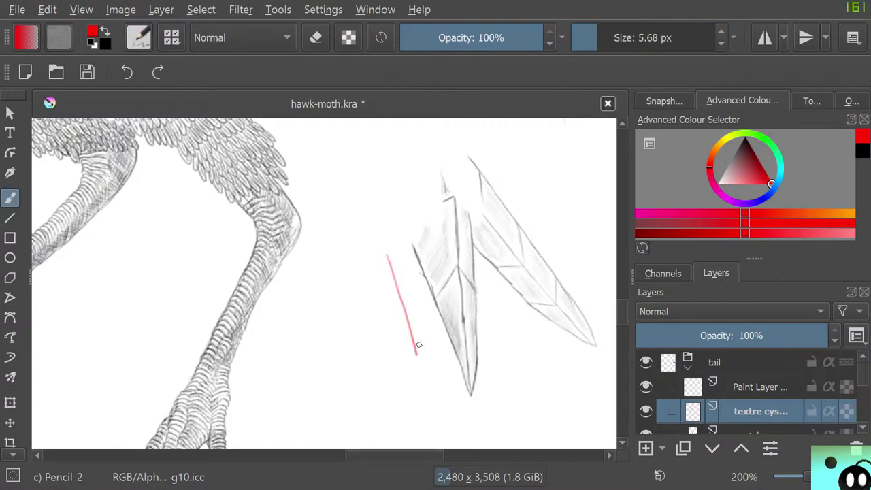
key(e)
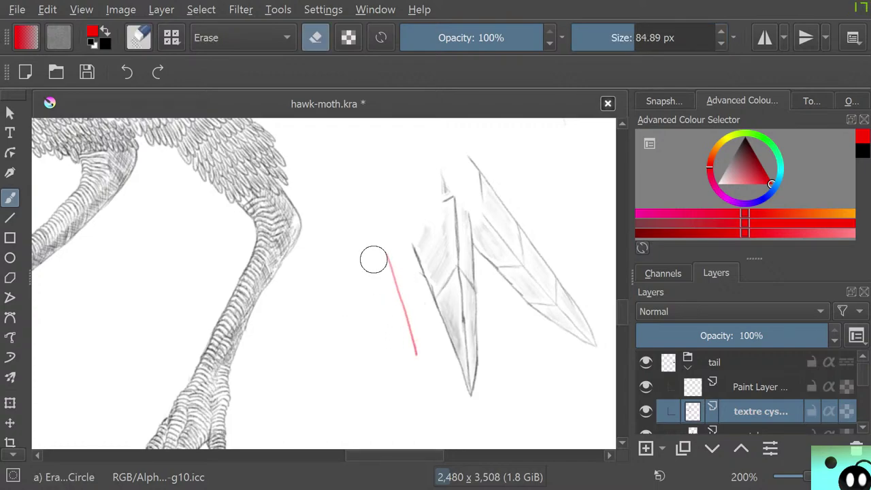
mouse_move(373, 252)
mouse_down()
mouse_move(402, 343)
mouse_move(414, 348)
mouse_up()
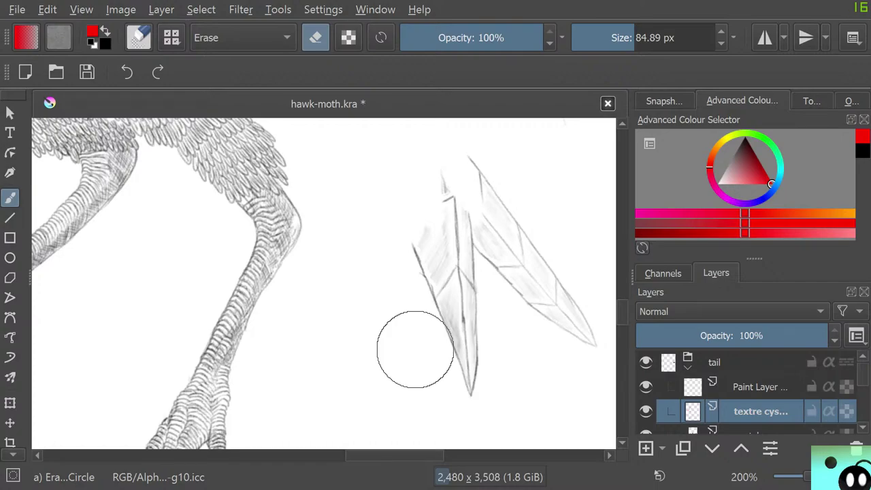
Swap back to Pencil-2 and set the painting colour to black
key(e)
right_click(289, 296)
click(300, 342)
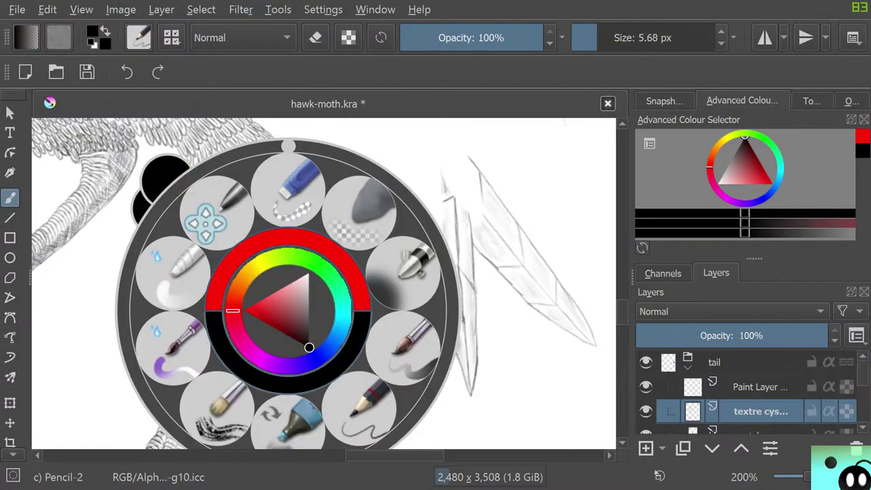
click(81, 306)
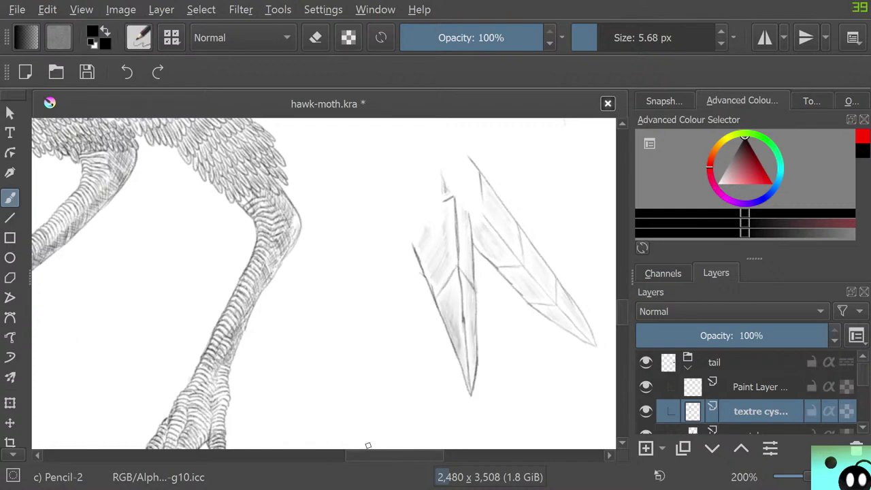
Compare the shaded crystals with the tail sketch by repeatedly showing and hiding the tail sketch layer
drag(360, 455, 385, 455)
scroll(748, 391, down, 3)
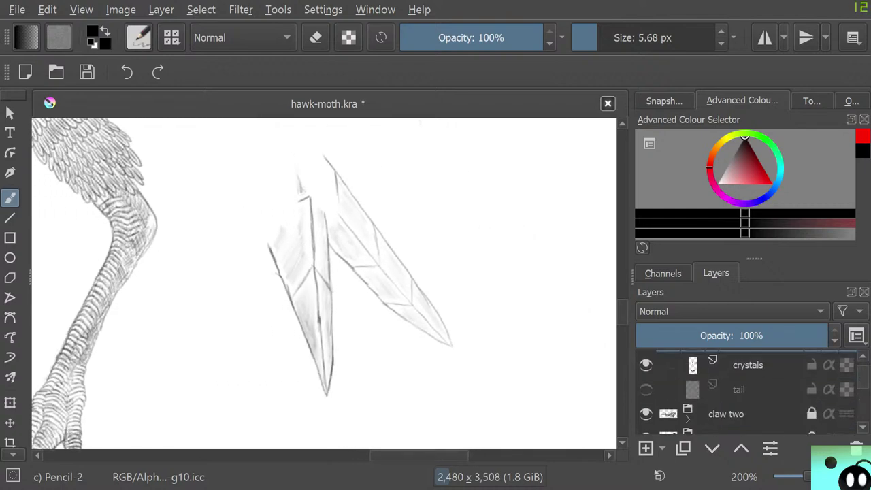
scroll(748, 391, up, 1)
click(645, 413)
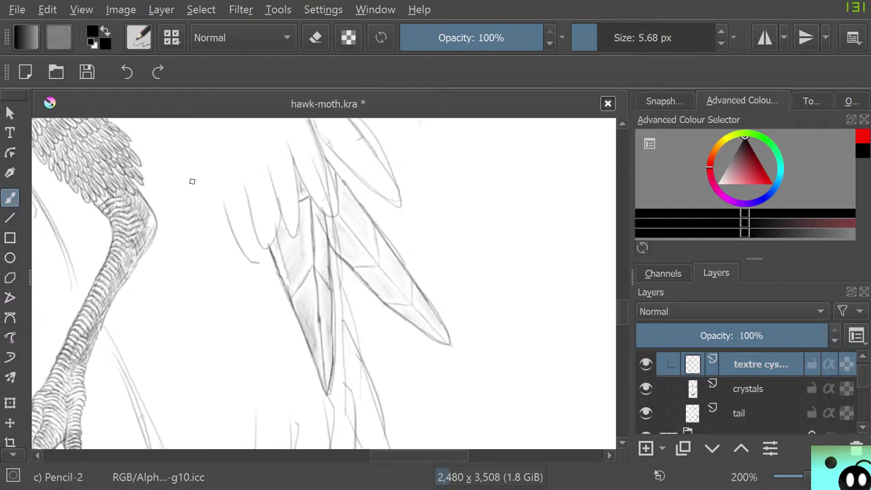
click(646, 413)
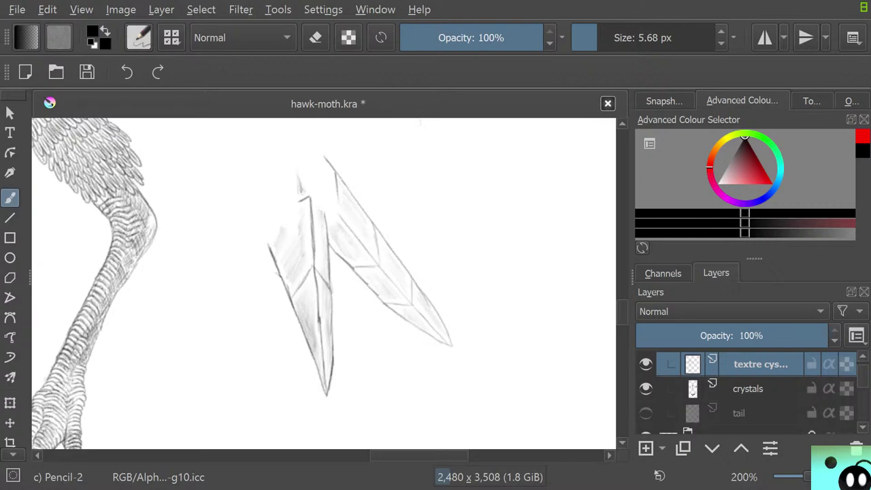
click(645, 413)
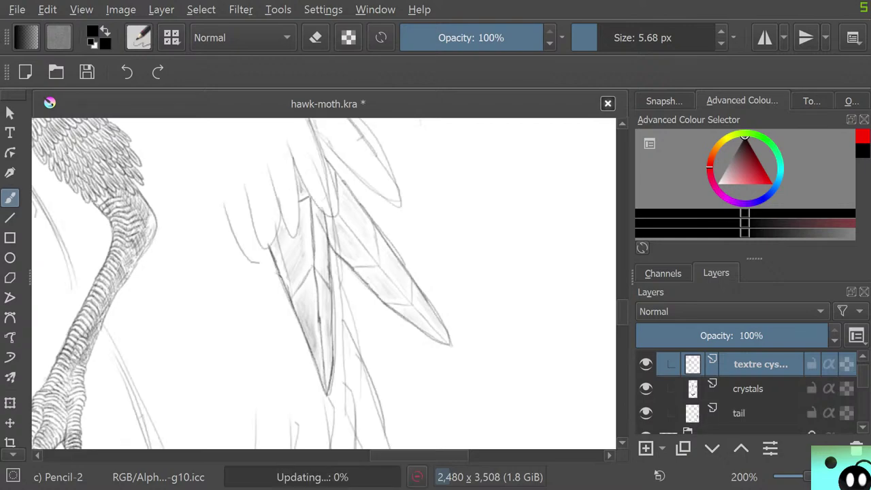
click(645, 413)
Show the tail sketch layer and make the paint layer above textre cystal active
click(751, 389)
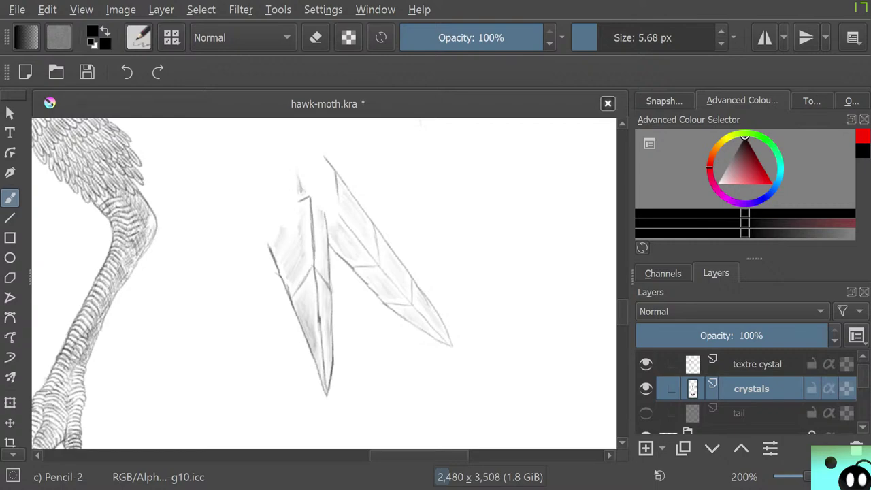
click(646, 412)
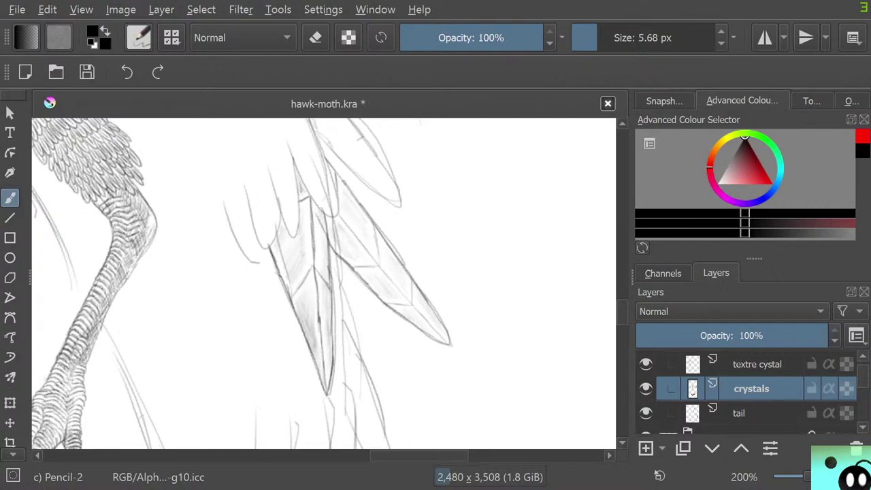
scroll(749, 395, up, 1)
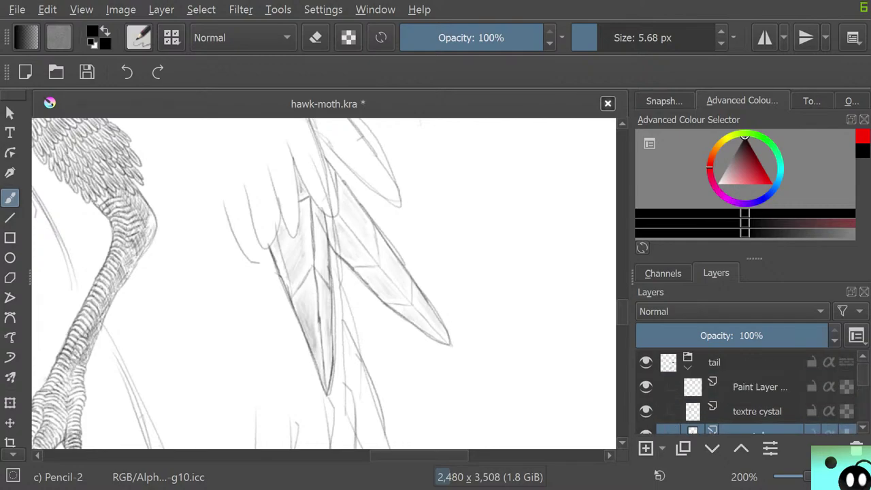
click(759, 386)
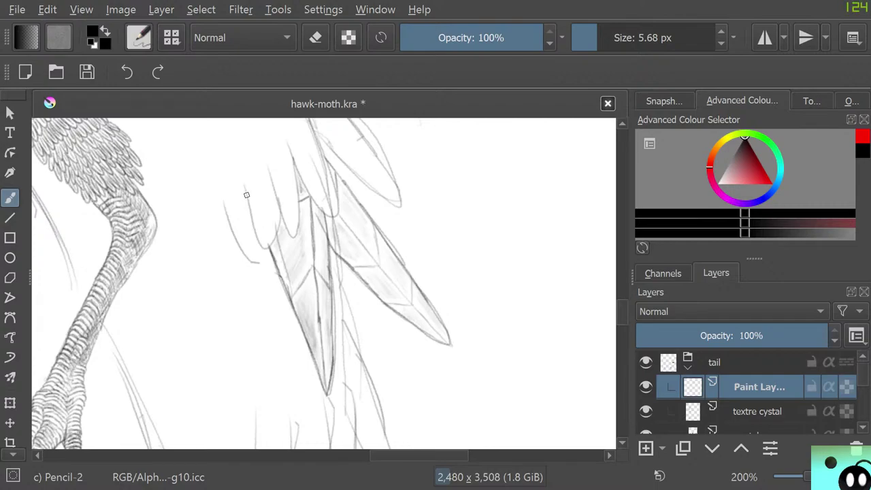
Pencil black outlines over the sketched rounded feathers above the crystals and undo the last two strokes
mouse_move(247, 195)
mouse_down()
mouse_move(263, 251)
mouse_move(275, 245)
mouse_move(278, 223)
mouse_up()
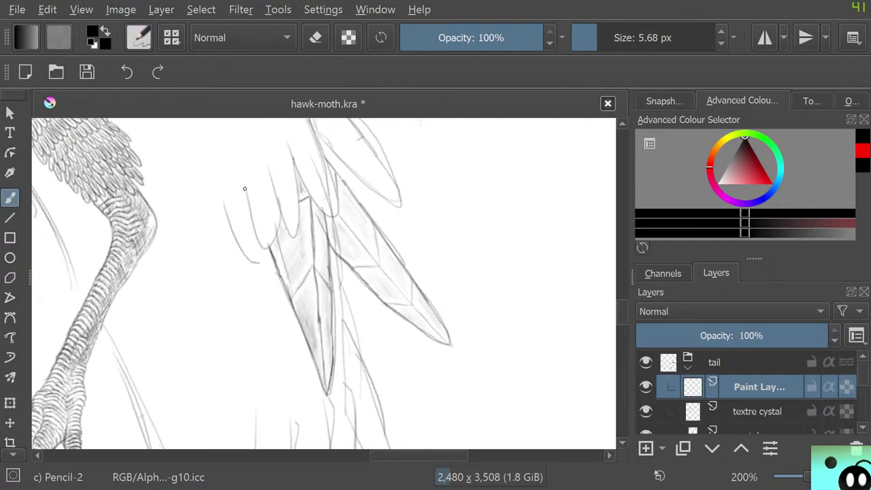
mouse_move(244, 190)
mouse_down()
mouse_move(267, 244)
mouse_move(279, 209)
mouse_move(272, 186)
mouse_move(279, 215)
mouse_move(271, 168)
mouse_move(284, 222)
mouse_move(298, 232)
mouse_move(282, 119)
mouse_move(287, 152)
mouse_move(326, 215)
mouse_move(337, 200)
mouse_move(309, 125)
mouse_up()
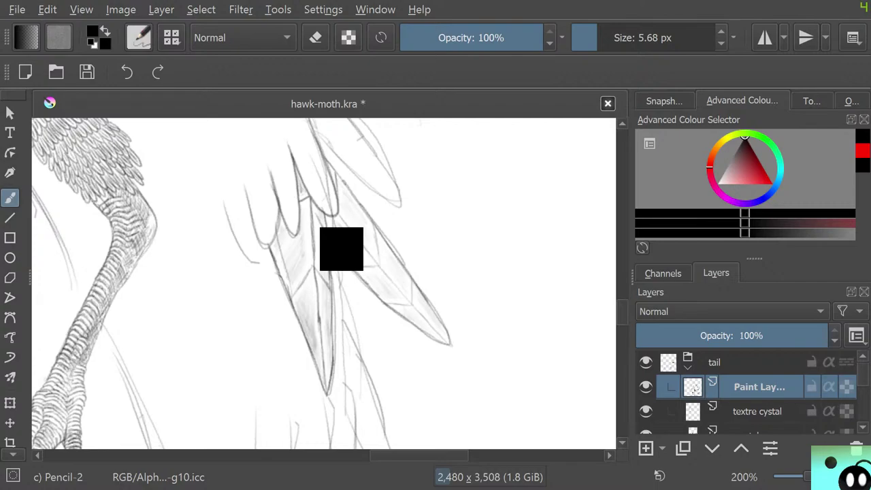
key(ctrl+z)
key(ctrl+z)
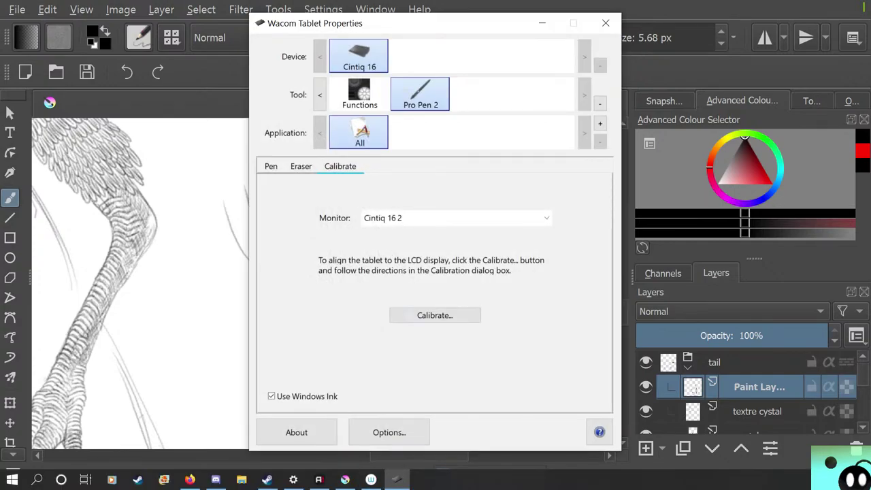
Calibrate the Pro Pen 2 to the Cintiq 16 2 monitor in Wacom Tablet Properties, using all four targets
click(408, 313)
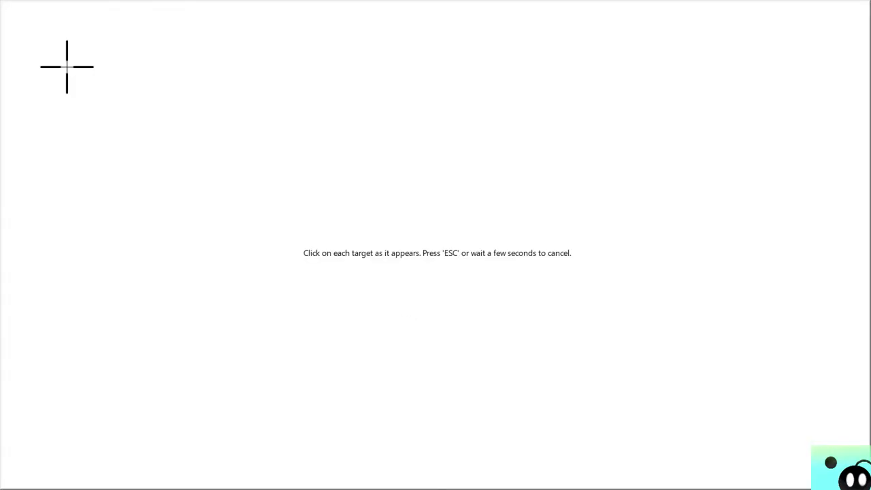
click(67, 66)
click(808, 66)
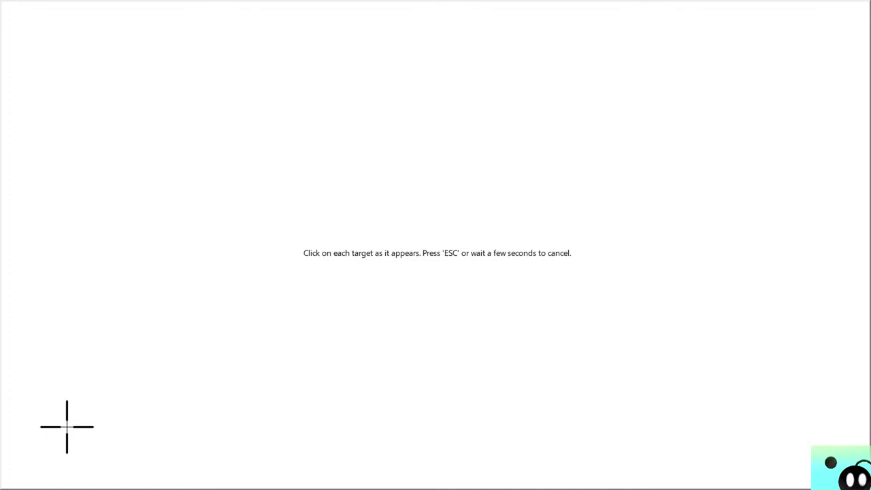
click(67, 427)
click(808, 427)
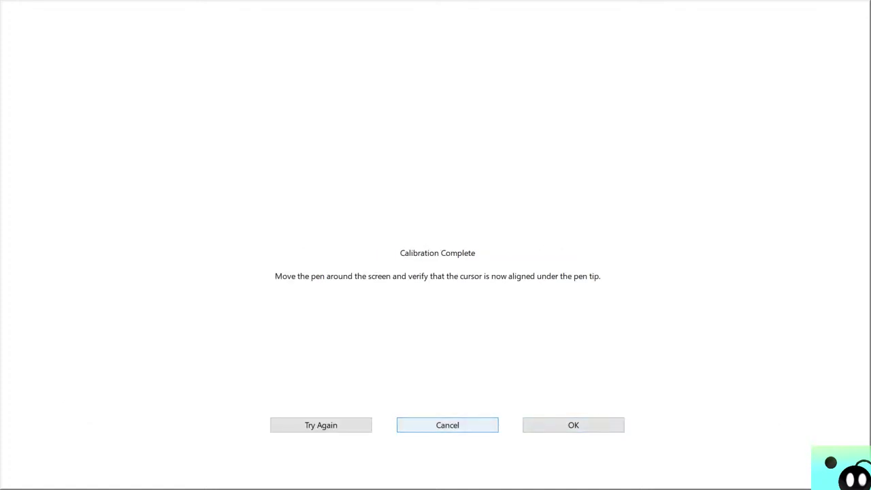
Repeat the pen calibration through all four targets, accept it, and close Wacom Tablet Properties
click(320, 424)
click(67, 67)
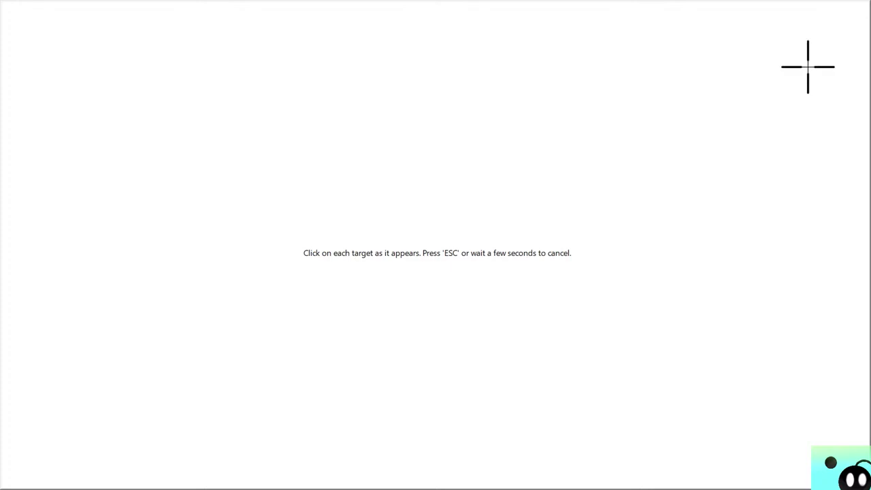
click(807, 67)
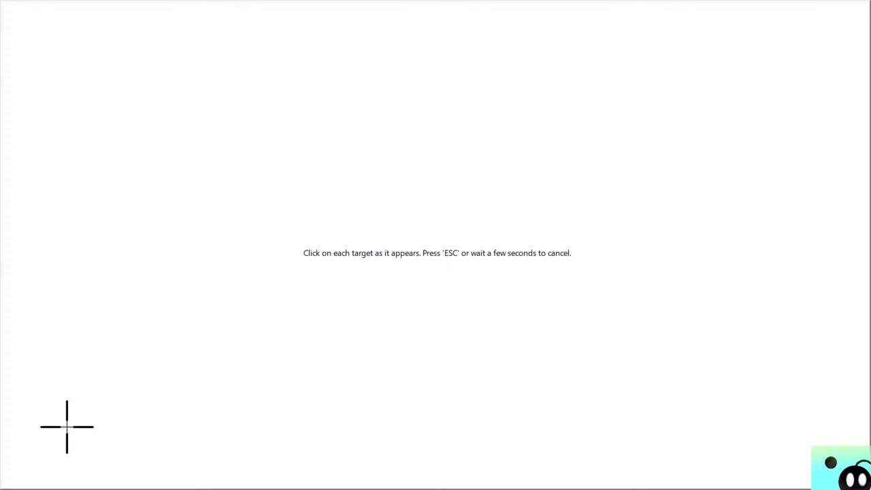
click(66, 427)
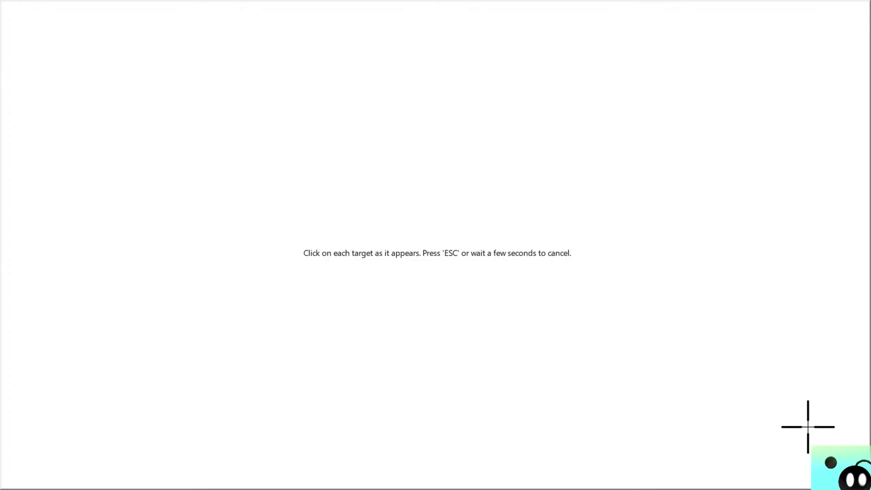
click(808, 426)
click(574, 424)
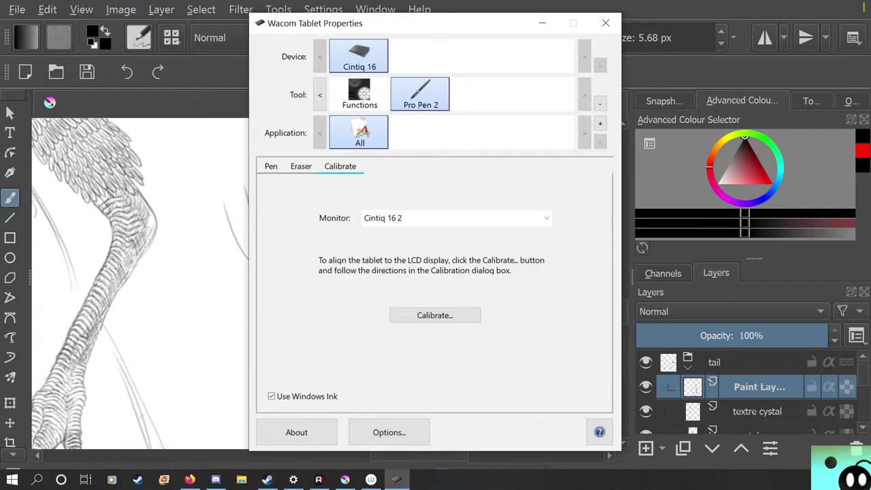
click(606, 23)
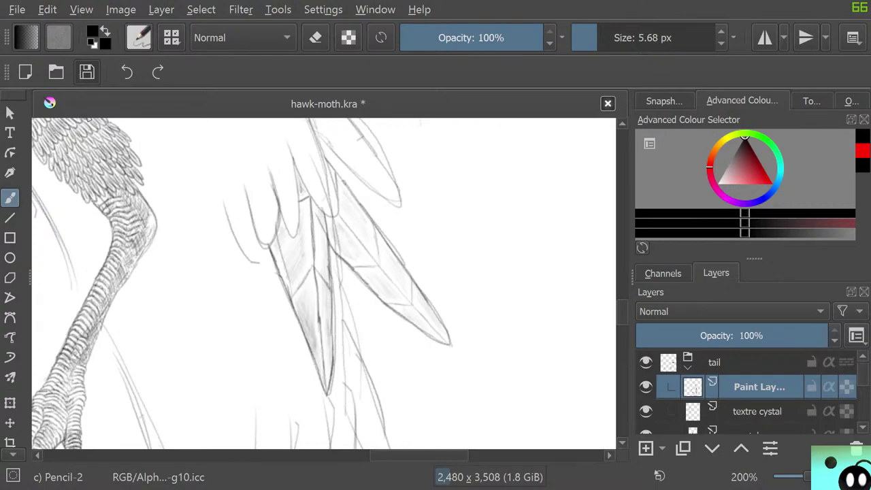
Save hawk-moth.kra and undo the last pencil stroke
click(87, 72)
key(ctrl+z)
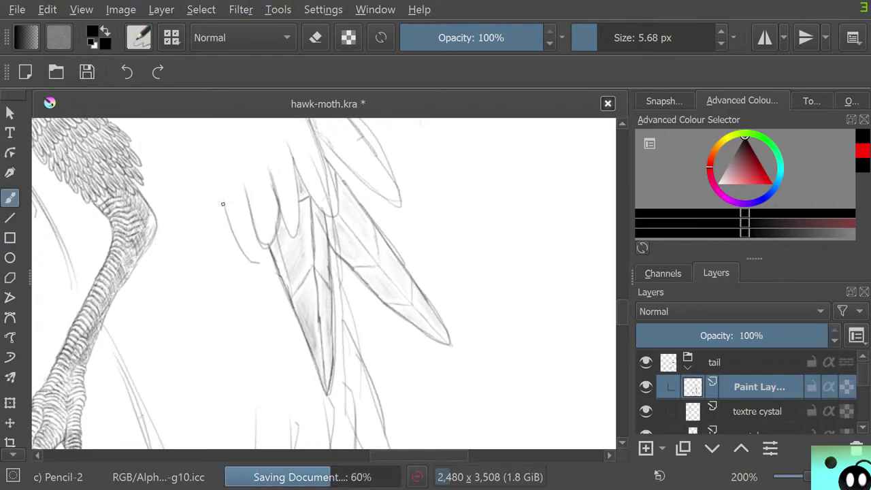
Pencil over the leftmost rounded feather, sketch rows of small overlapping feathers beside it, and erase the small feathers with the Eraser Circle preset
mouse_move(223, 203)
mouse_down()
mouse_move(254, 262)
mouse_move(241, 206)
mouse_move(230, 206)
mouse_move(241, 233)
mouse_move(237, 206)
mouse_move(246, 218)
mouse_move(233, 202)
mouse_move(207, 235)
mouse_move(214, 197)
mouse_move(213, 216)
mouse_move(190, 203)
mouse_move(200, 209)
mouse_move(209, 188)
mouse_move(219, 197)
mouse_move(219, 181)
mouse_move(240, 171)
mouse_up()
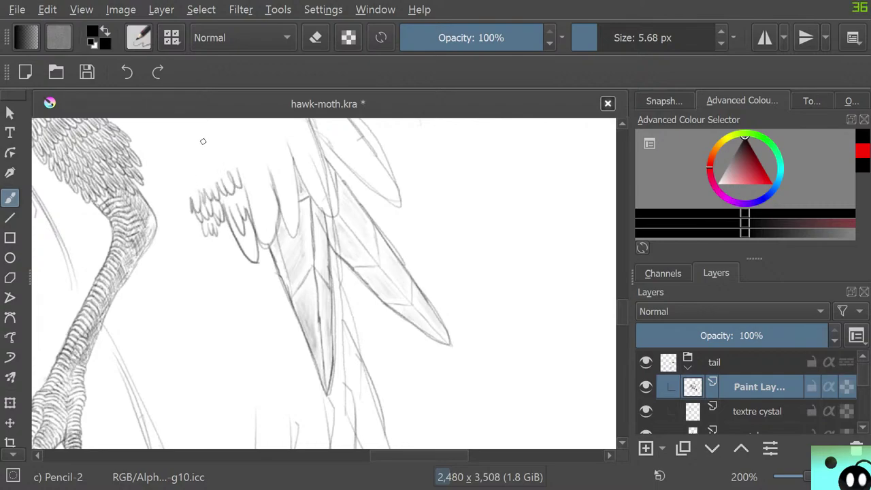
key(e)
mouse_move(194, 193)
mouse_down()
mouse_move(183, 191)
mouse_move(203, 215)
mouse_move(210, 166)
mouse_move(218, 165)
mouse_move(235, 226)
mouse_move(216, 175)
mouse_up()
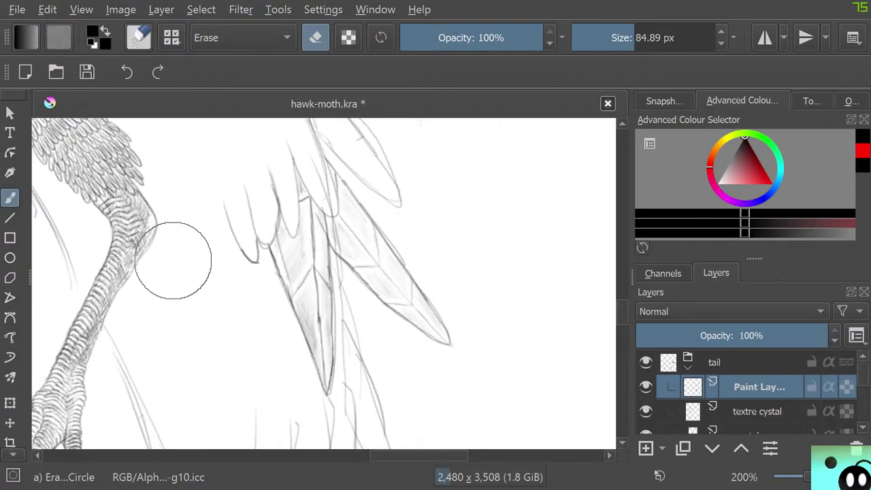
Using Pencil-2, darken both side outlines of the leftmost rounded feather and draw a curved central shaft inside it
scroll(336, 190, up, 1)
scroll(447, 214, up, 2)
scroll(515, 234, down, 2)
scroll(428, 292, up, 2)
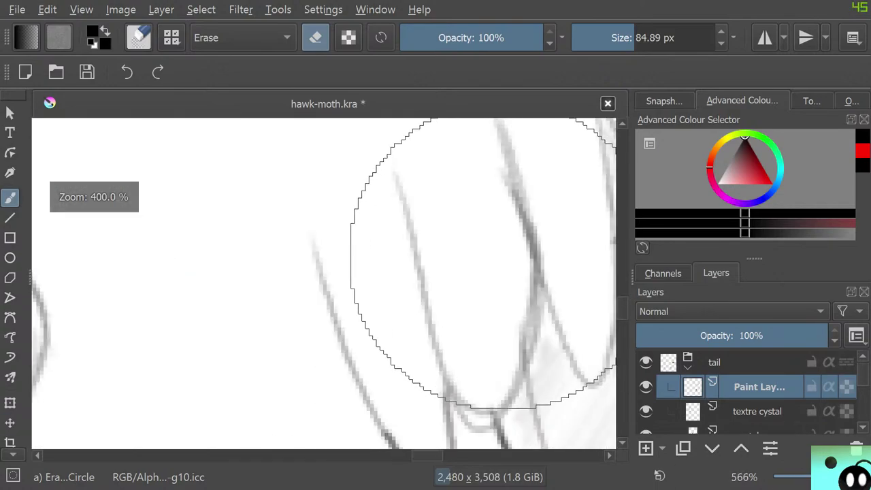
scroll(480, 272, up, 2)
scroll(467, 292, down, 3)
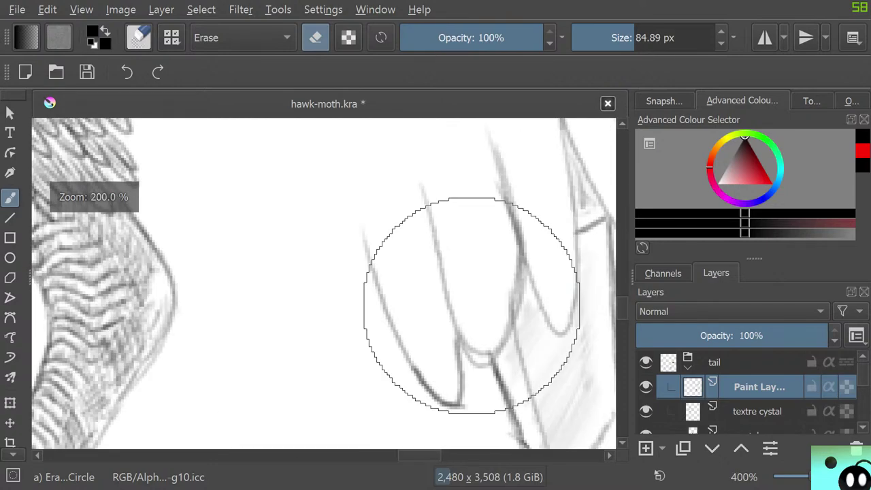
scroll(467, 311, up, 2)
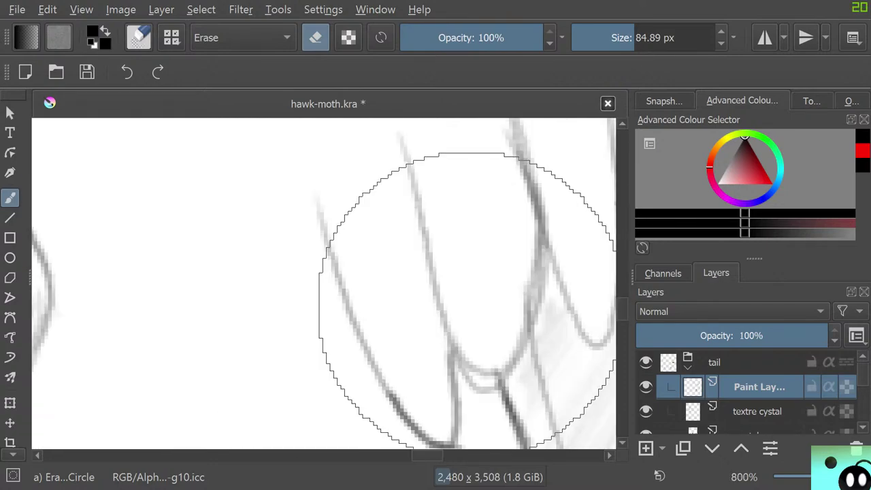
key(slash)
mouse_move(317, 207)
mouse_down()
mouse_move(397, 406)
mouse_move(414, 424)
mouse_move(415, 206)
mouse_move(423, 254)
mouse_move(415, 209)
mouse_move(384, 145)
mouse_up()
mouse_move(357, 191)
mouse_down()
mouse_move(382, 255)
mouse_move(351, 189)
mouse_move(401, 306)
mouse_up()
drag(390, 272, 415, 357)
drag(402, 311, 424, 401)
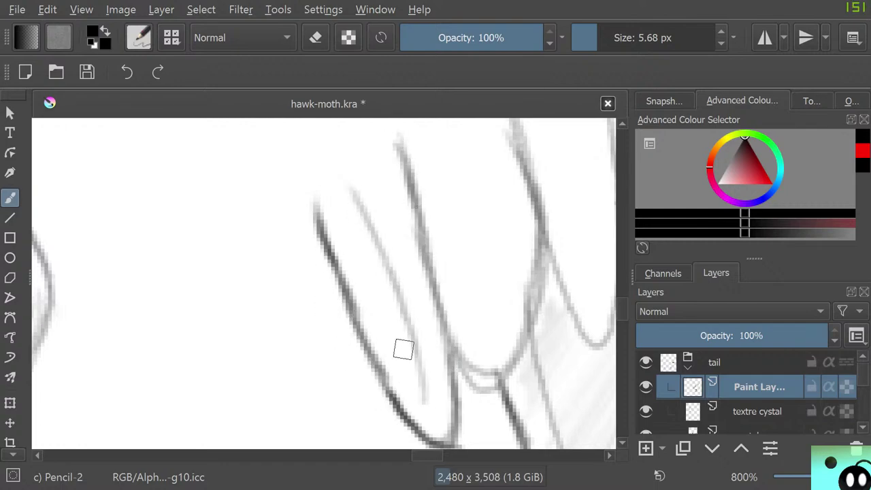
Fill the leftmost rounded feather with fine slanted barb strokes along both sides of its shaft and darken its inner edge
mouse_move(402, 349)
mouse_down()
mouse_move(396, 308)
mouse_move(381, 352)
mouse_move(364, 246)
mouse_move(355, 293)
mouse_move(344, 224)
mouse_move(333, 242)
mouse_move(366, 336)
mouse_move(414, 374)
mouse_move(417, 367)
mouse_move(422, 395)
mouse_move(435, 402)
mouse_move(402, 280)
mouse_move(409, 200)
mouse_move(375, 153)
mouse_move(349, 170)
mouse_move(368, 217)
mouse_move(338, 210)
mouse_move(340, 200)
mouse_move(342, 241)
mouse_move(355, 223)
mouse_move(371, 283)
mouse_move(386, 294)
mouse_move(401, 177)
mouse_up()
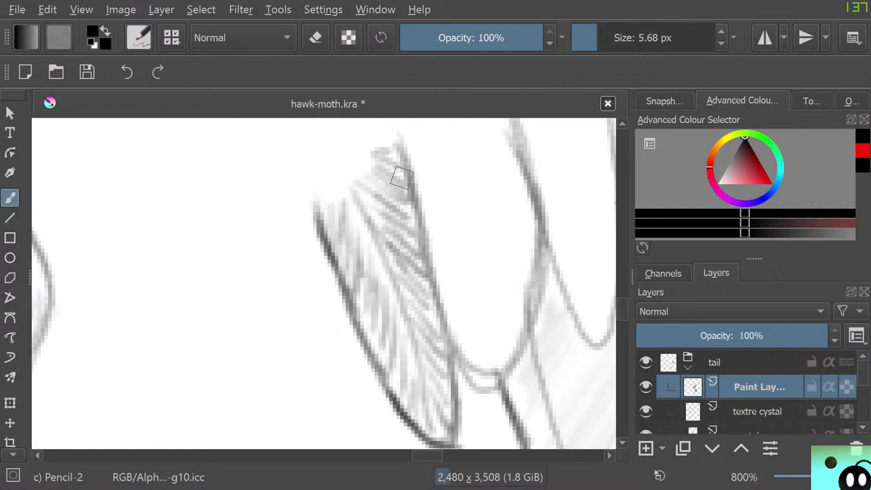
drag(403, 146, 415, 234)
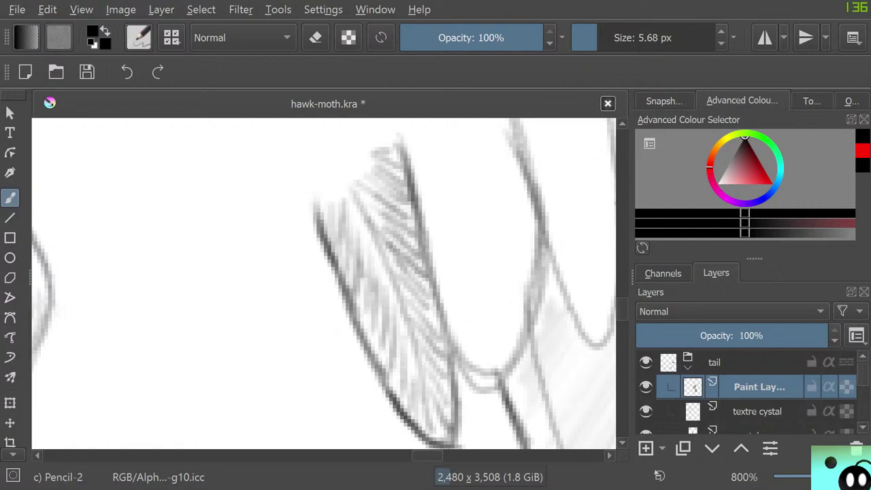
Hide the tail sketch layer inside the tail group, keeping the crystals layer visible
scroll(748, 394, down, 5)
scroll(748, 393, up, 2)
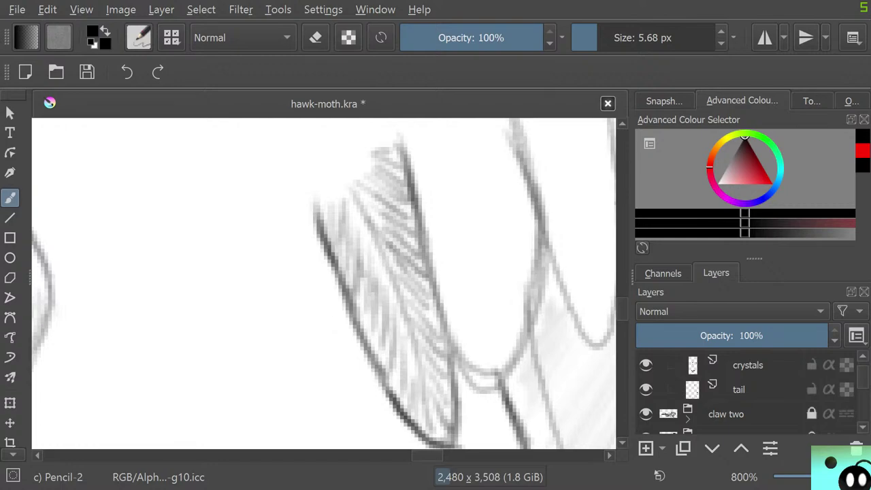
click(646, 389)
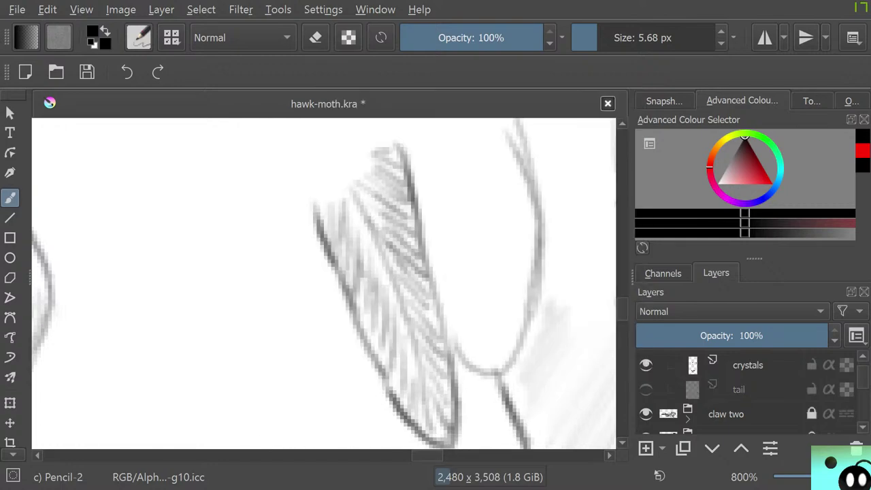
Outline the second rounded feather beside the leftmost one, draw its central shaft, and fill both sides with slanted barb strokes
drag(605, 409, 409, 407)
drag(605, 276, 605, 353)
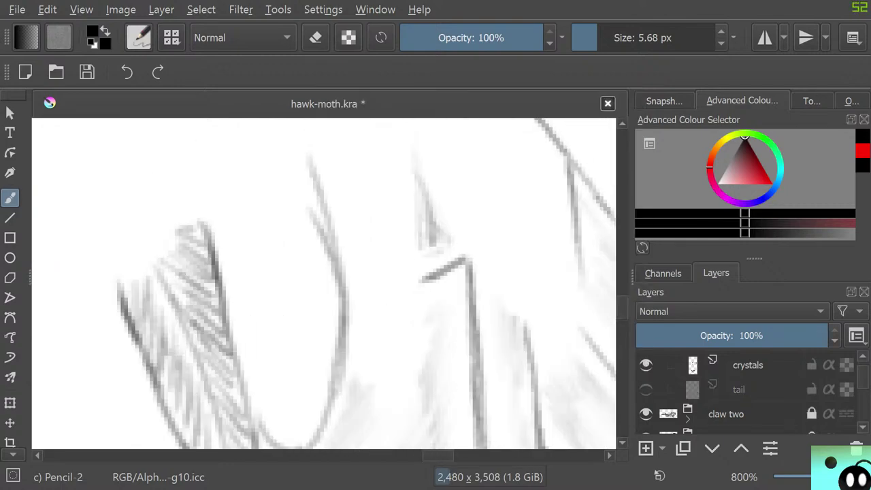
drag(323, 283, 323, 243)
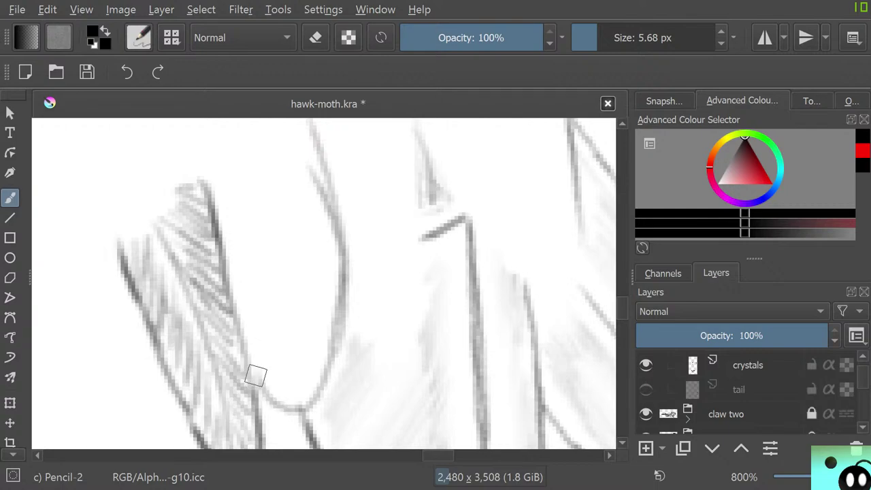
mouse_move(255, 376)
mouse_down()
mouse_move(298, 408)
mouse_move(335, 327)
mouse_move(337, 210)
mouse_move(324, 187)
mouse_up()
drag(262, 186, 308, 407)
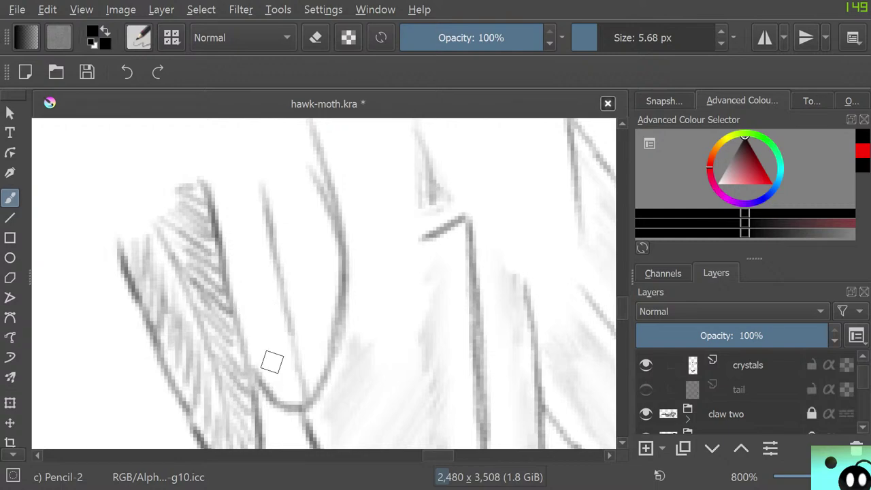
mouse_move(292, 356)
mouse_down()
mouse_move(288, 389)
mouse_move(257, 255)
mouse_move(249, 254)
mouse_move(232, 284)
mouse_move(245, 202)
mouse_move(234, 225)
mouse_move(232, 197)
mouse_move(221, 216)
mouse_move(238, 192)
mouse_move(247, 243)
mouse_move(239, 300)
mouse_move(314, 317)
mouse_move(308, 340)
mouse_move(317, 361)
mouse_move(324, 344)
mouse_move(288, 245)
mouse_move(306, 255)
mouse_move(282, 196)
mouse_move(319, 209)
mouse_move(291, 148)
mouse_move(320, 167)
mouse_move(324, 276)
mouse_move(338, 275)
mouse_move(329, 302)
mouse_move(291, 286)
mouse_move(307, 337)
mouse_move(268, 343)
mouse_move(285, 344)
mouse_move(271, 327)
mouse_move(249, 340)
mouse_move(257, 274)
mouse_move(252, 254)
mouse_move(237, 277)
mouse_move(234, 196)
mouse_move(215, 263)
mouse_up()
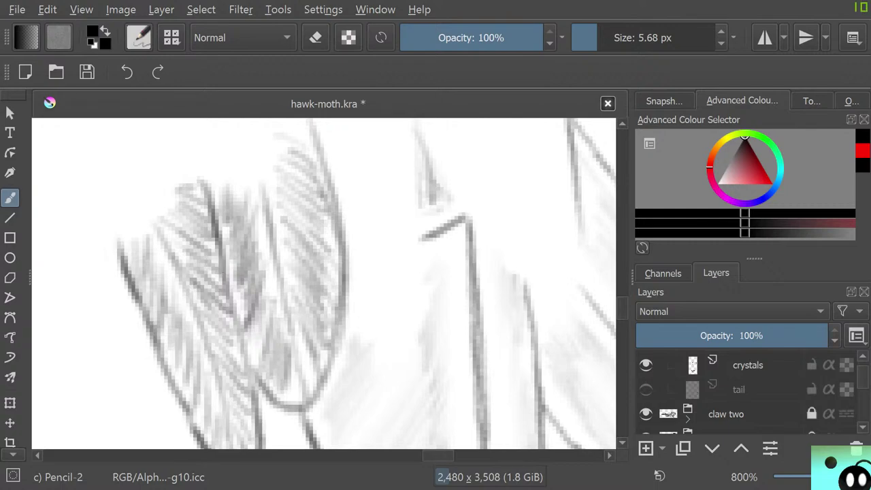
Draw the third rounded feather up to the crystal's top corner, with a curved shaft and fine barb strokes on both sides
drag(437, 455, 447, 455)
drag(621, 307, 621, 306)
mouse_move(189, 367)
mouse_down()
mouse_move(206, 381)
mouse_move(184, 365)
mouse_move(229, 370)
mouse_move(220, 397)
mouse_move(265, 312)
mouse_up()
drag(261, 361, 246, 148)
mouse_move(197, 180)
mouse_down()
mouse_move(225, 334)
mouse_move(227, 366)
mouse_up()
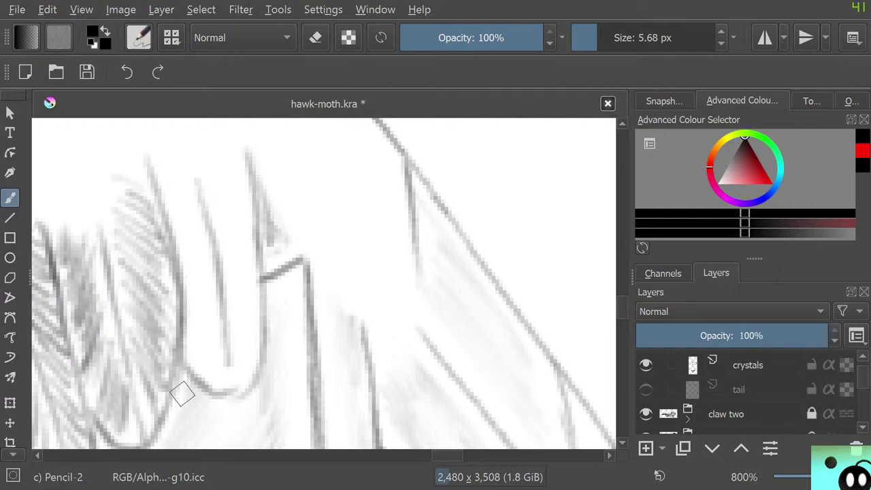
mouse_move(223, 338)
mouse_down()
mouse_move(193, 382)
mouse_move(204, 308)
mouse_move(191, 341)
mouse_move(185, 211)
mouse_move(168, 219)
mouse_move(165, 184)
mouse_up()
mouse_move(224, 213)
mouse_down()
mouse_move(208, 198)
mouse_move(197, 225)
mouse_move(213, 231)
mouse_move(236, 278)
mouse_move(223, 273)
mouse_move(241, 294)
mouse_move(223, 275)
mouse_move(234, 333)
mouse_move(218, 382)
mouse_up()
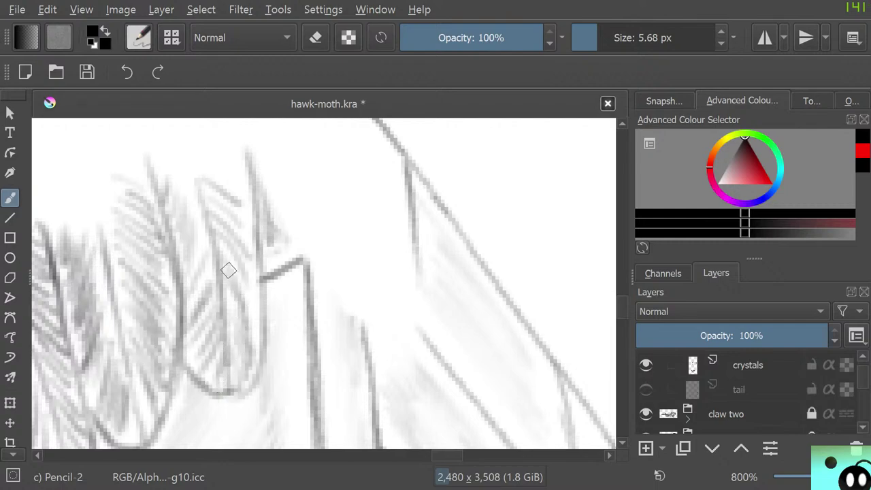
mouse_move(228, 270)
mouse_down()
mouse_move(246, 253)
mouse_move(223, 191)
mouse_move(246, 188)
mouse_move(247, 178)
mouse_move(249, 369)
mouse_move(210, 400)
mouse_move(188, 365)
mouse_up()
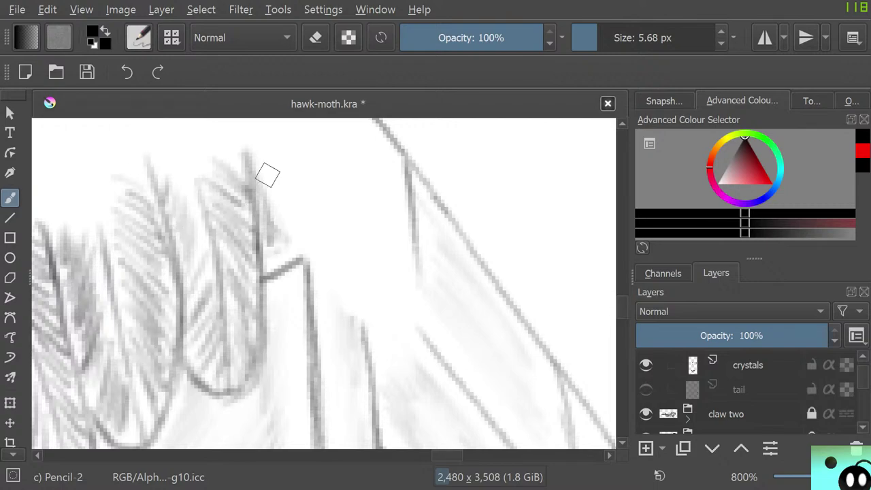
Draw a broad slanted feather over the tops of the two large crystals and fill it with barbs along a diagonal shaft
scroll(324, 283, up, 1)
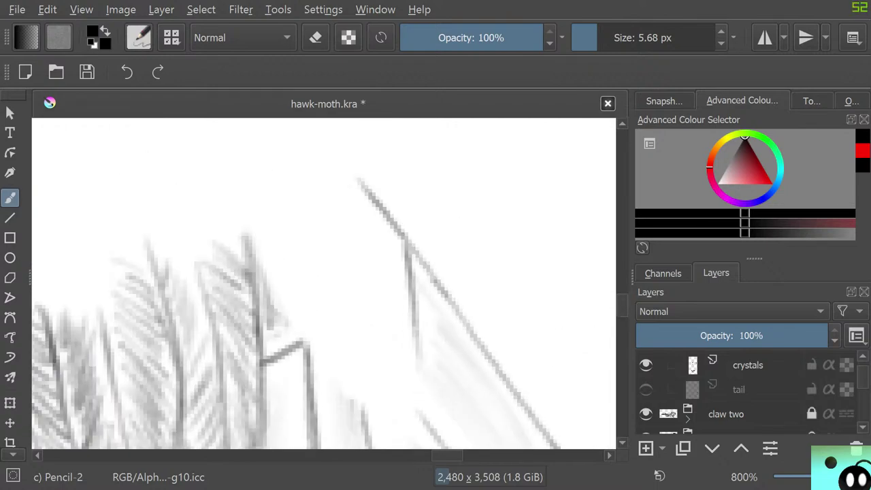
scroll(324, 283, down, 1)
mouse_move(262, 188)
mouse_down()
mouse_move(369, 327)
mouse_move(407, 274)
mouse_move(410, 315)
mouse_move(382, 220)
mouse_move(407, 257)
mouse_move(392, 223)
mouse_move(330, 140)
mouse_up()
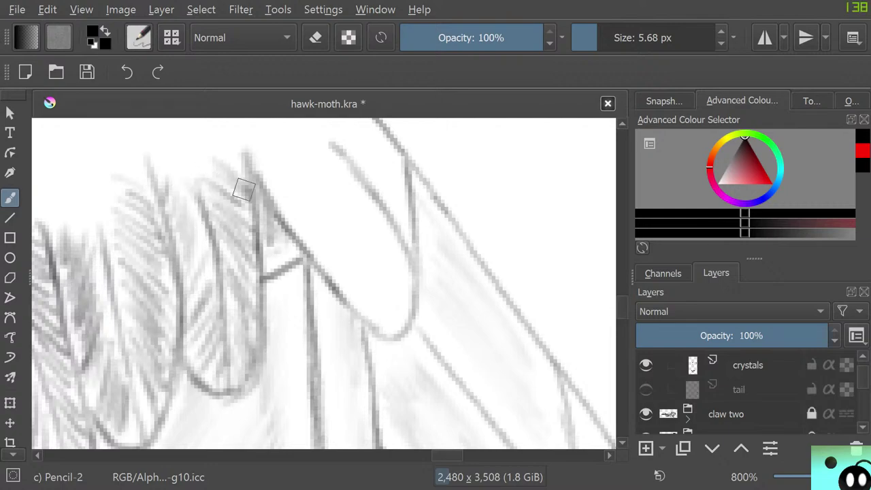
mouse_move(286, 158)
mouse_down()
mouse_move(371, 266)
mouse_move(351, 262)
mouse_move(342, 225)
mouse_move(335, 266)
mouse_move(295, 209)
mouse_move(283, 229)
mouse_up()
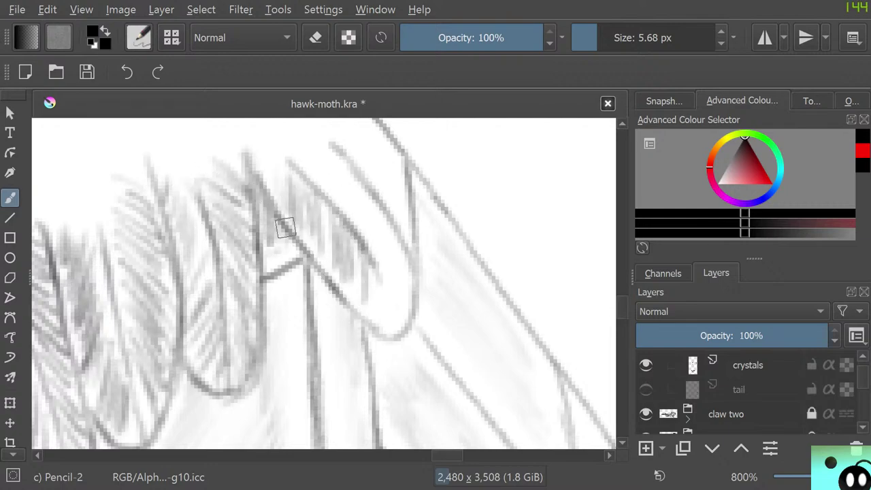
mouse_move(375, 285)
mouse_down()
mouse_move(406, 303)
mouse_move(402, 278)
mouse_move(332, 186)
mouse_move(339, 161)
mouse_move(253, 165)
mouse_move(318, 143)
mouse_move(251, 159)
mouse_move(269, 155)
mouse_move(259, 185)
mouse_up()
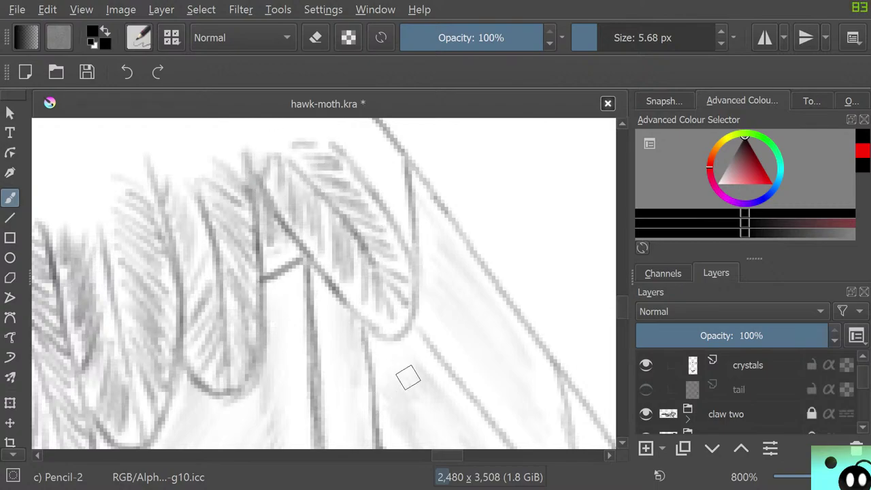
Pencil a short feather over the outer crystal's upper end, with a diagonal shaft and dense barb shading
scroll(324, 283, up, 5)
scroll(324, 283, down, 4)
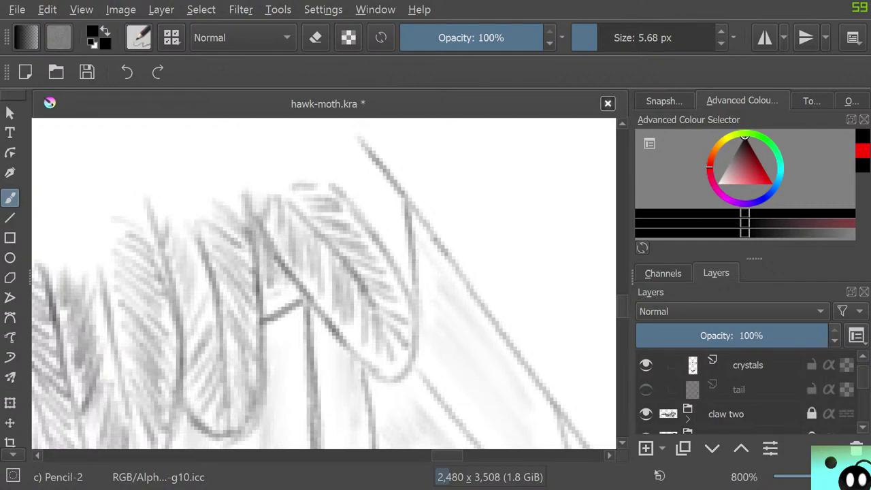
scroll(437, 423, right, 3)
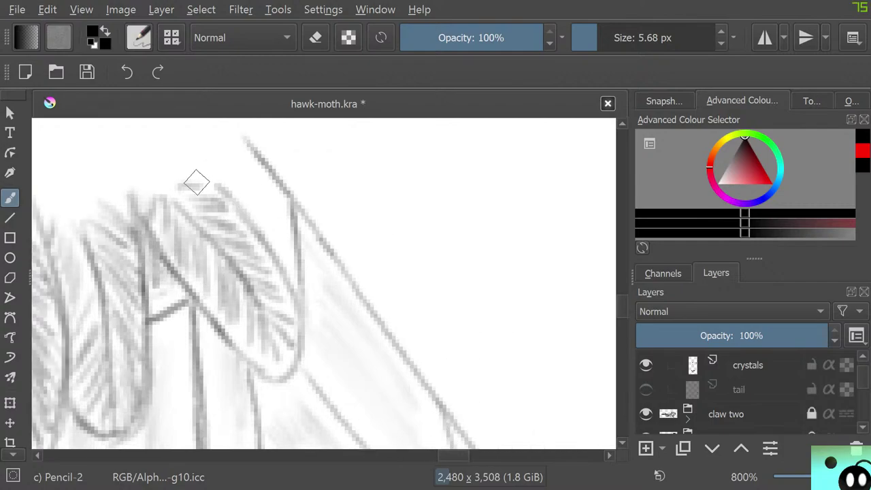
mouse_move(248, 222)
mouse_down()
mouse_move(302, 267)
mouse_move(338, 276)
mouse_move(290, 174)
mouse_move(324, 218)
mouse_move(289, 179)
mouse_move(246, 174)
mouse_move(262, 199)
mouse_move(237, 179)
mouse_move(300, 216)
mouse_move(286, 211)
mouse_move(282, 223)
mouse_move(251, 201)
mouse_move(259, 219)
mouse_move(261, 199)
mouse_move(321, 262)
mouse_move(333, 249)
mouse_move(326, 218)
mouse_move(281, 181)
mouse_move(245, 180)
mouse_move(238, 205)
mouse_up()
drag(318, 249, 334, 268)
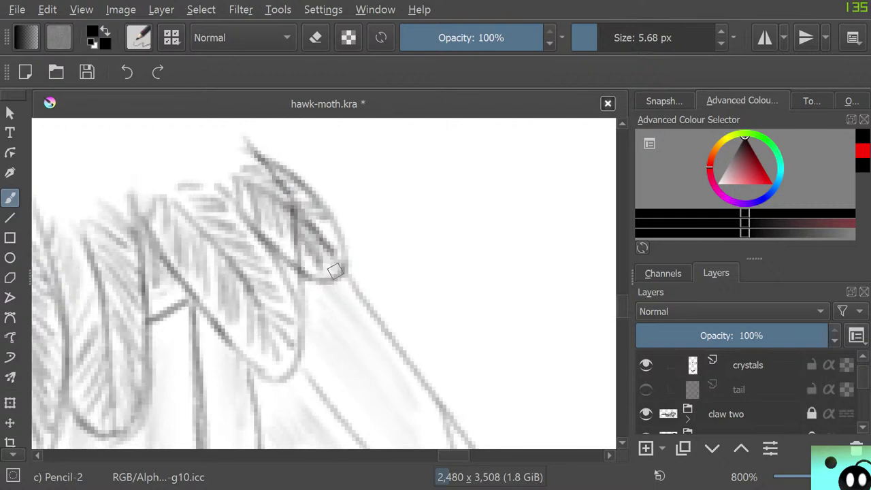
drag(284, 230, 283, 249)
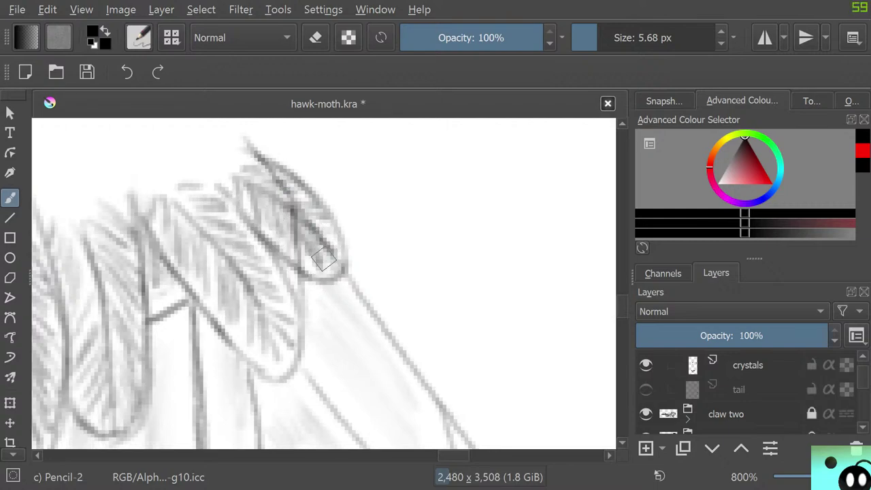
Draw another short feather fanning outward above the rightmost one and texture it with a shaft and barbs
drag(457, 455, 443, 455)
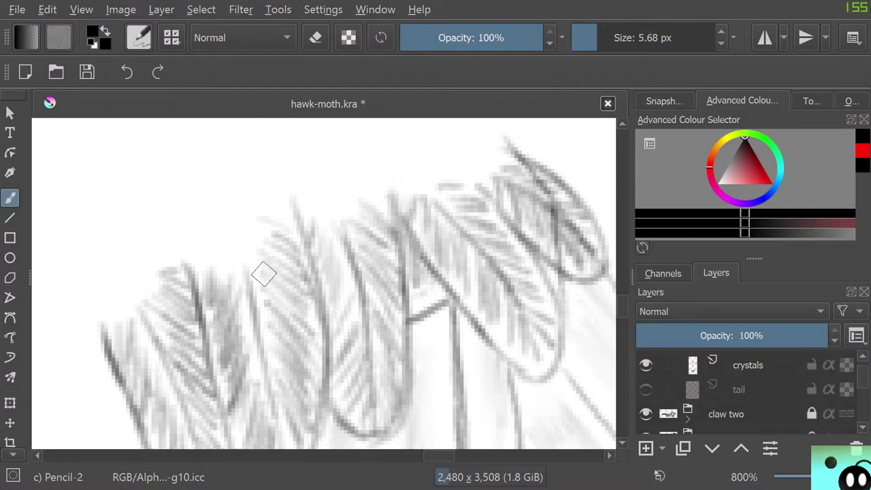
scroll(257, 251, down, 6)
scroll(262, 239, up, 5)
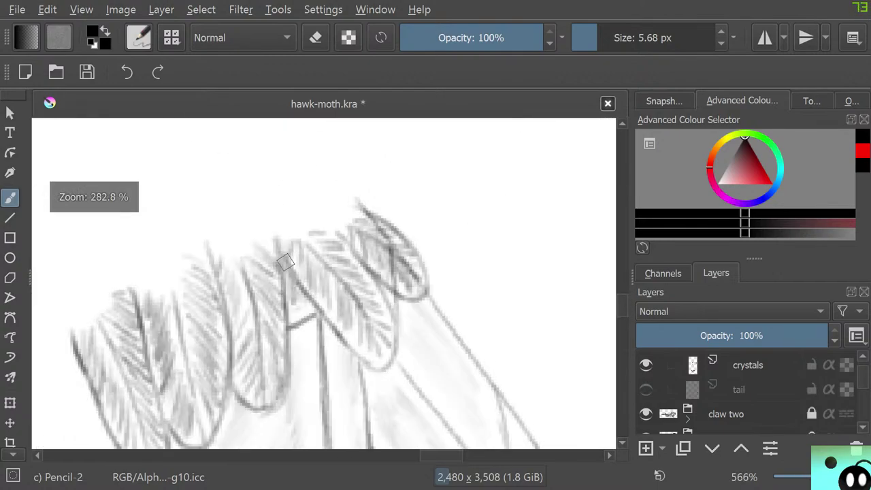
scroll(275, 260, down, 3)
scroll(320, 250, up, 4)
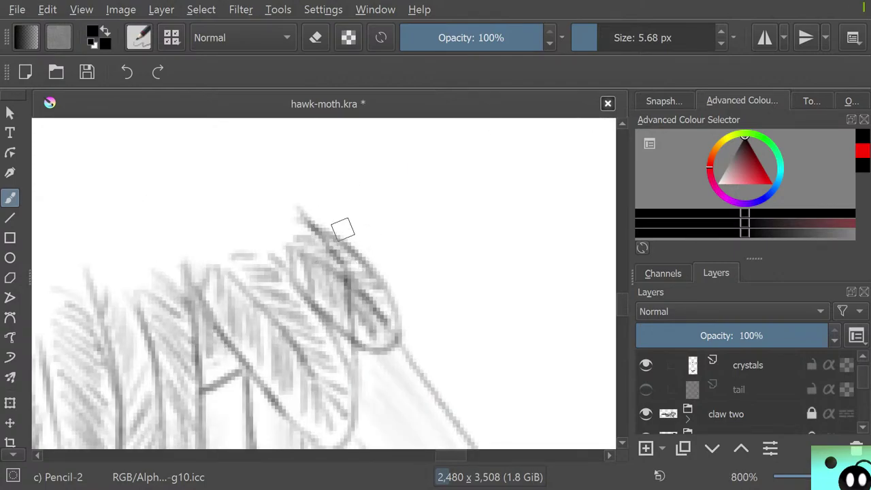
mouse_move(309, 212)
mouse_down()
mouse_move(390, 231)
mouse_move(377, 232)
mouse_move(414, 262)
mouse_move(386, 289)
mouse_up()
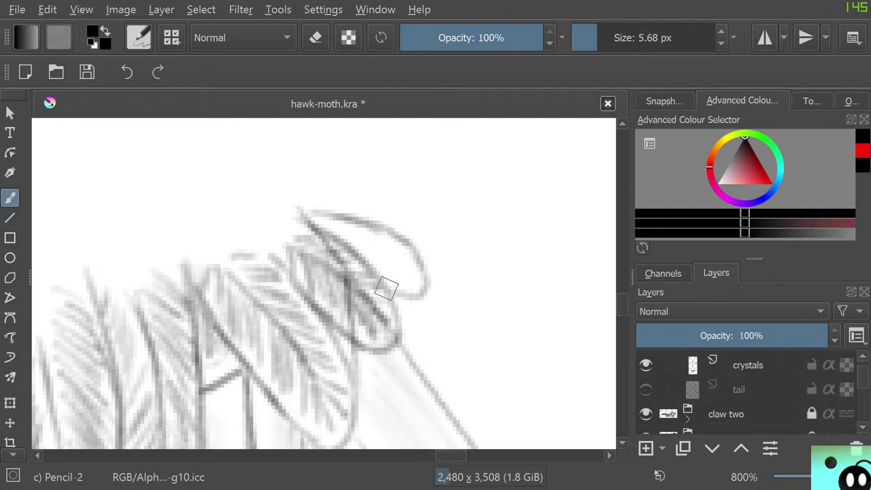
mouse_move(341, 236)
mouse_down()
mouse_move(390, 267)
mouse_move(378, 271)
mouse_move(373, 256)
mouse_move(385, 281)
mouse_move(411, 289)
mouse_move(414, 261)
mouse_move(323, 222)
mouse_up()
drag(383, 281, 420, 295)
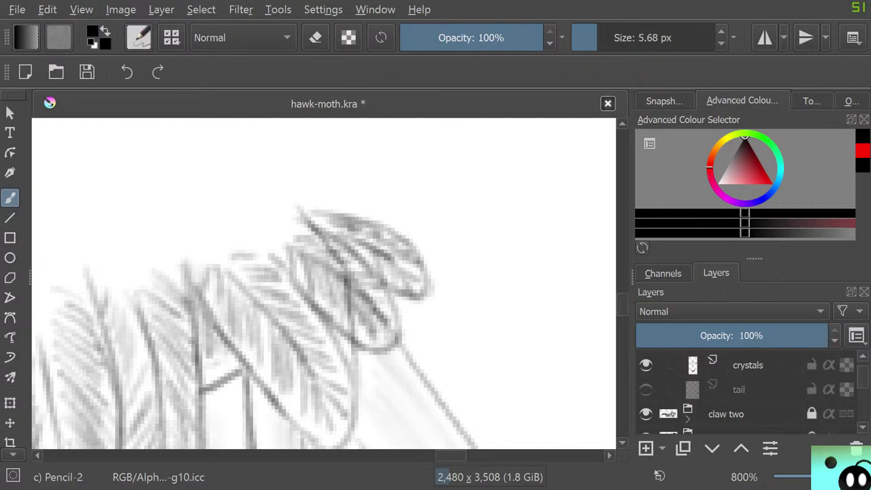
Start an upper row with three small rounded feathers overlapping the tops of the left feathers, each with shaft and barb strokes
drag(450, 455, 434, 455)
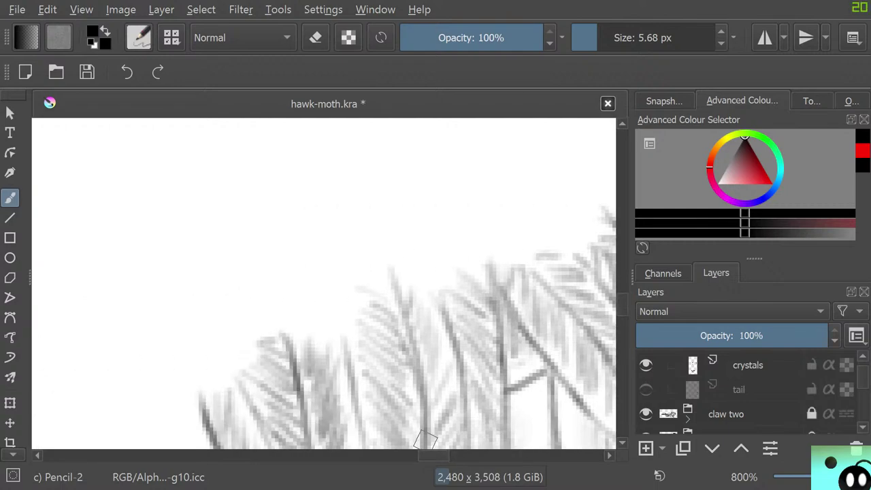
mouse_move(178, 314)
mouse_down()
mouse_move(172, 356)
mouse_move(172, 348)
mouse_move(178, 397)
mouse_move(196, 415)
mouse_move(240, 305)
mouse_move(204, 344)
mouse_move(196, 390)
mouse_up()
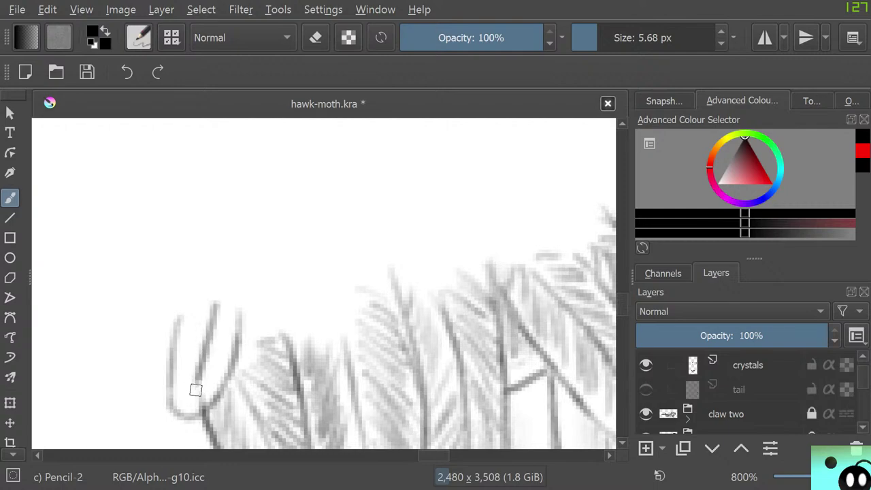
mouse_move(204, 313)
mouse_down()
mouse_move(176, 396)
mouse_move(205, 352)
mouse_move(227, 356)
mouse_move(220, 302)
mouse_up()
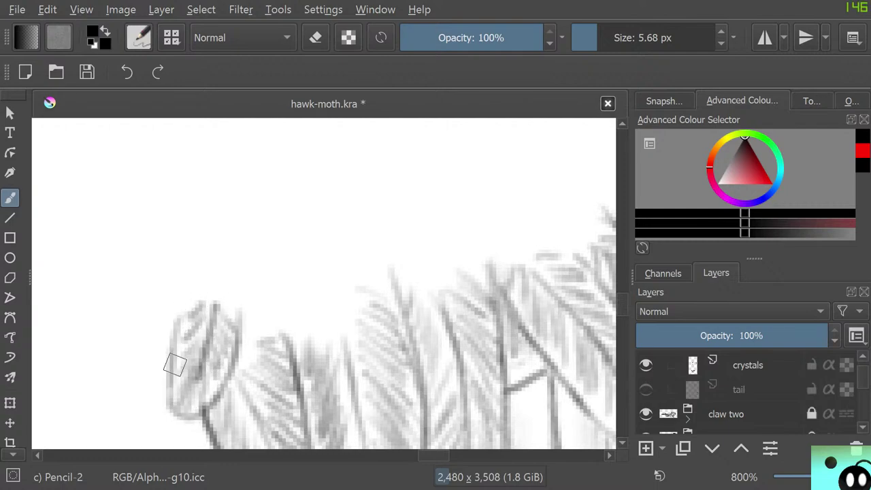
mouse_move(239, 277)
mouse_down()
mouse_move(251, 360)
mouse_move(300, 291)
mouse_move(292, 310)
mouse_move(268, 307)
mouse_move(271, 278)
mouse_move(267, 337)
mouse_move(256, 322)
mouse_move(249, 338)
mouse_move(258, 351)
mouse_move(277, 300)
mouse_move(290, 301)
mouse_move(284, 278)
mouse_move(261, 292)
mouse_move(245, 287)
mouse_move(248, 311)
mouse_up()
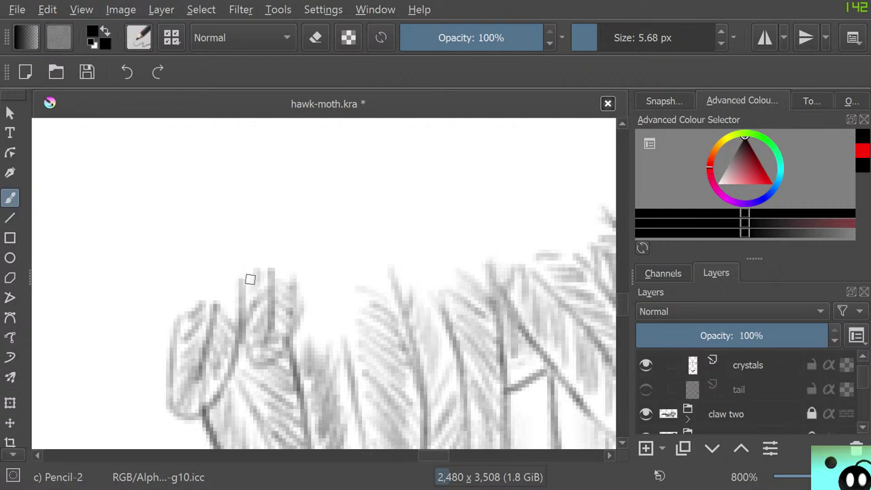
mouse_move(306, 329)
mouse_down()
mouse_move(319, 351)
mouse_move(333, 353)
mouse_move(344, 330)
mouse_move(343, 263)
mouse_move(325, 297)
mouse_move(323, 284)
mouse_move(335, 336)
mouse_move(322, 321)
mouse_move(317, 327)
mouse_move(308, 289)
mouse_move(324, 309)
mouse_move(328, 343)
mouse_move(326, 304)
mouse_move(347, 304)
mouse_move(330, 275)
mouse_move(347, 280)
mouse_move(335, 270)
mouse_move(345, 269)
mouse_move(338, 278)
mouse_move(356, 299)
mouse_move(342, 248)
mouse_move(326, 266)
mouse_move(324, 250)
mouse_move(322, 259)
mouse_move(343, 312)
mouse_move(331, 326)
mouse_move(314, 315)
mouse_move(310, 296)
mouse_move(287, 323)
mouse_move(291, 281)
mouse_move(302, 320)
mouse_move(326, 344)
mouse_up()
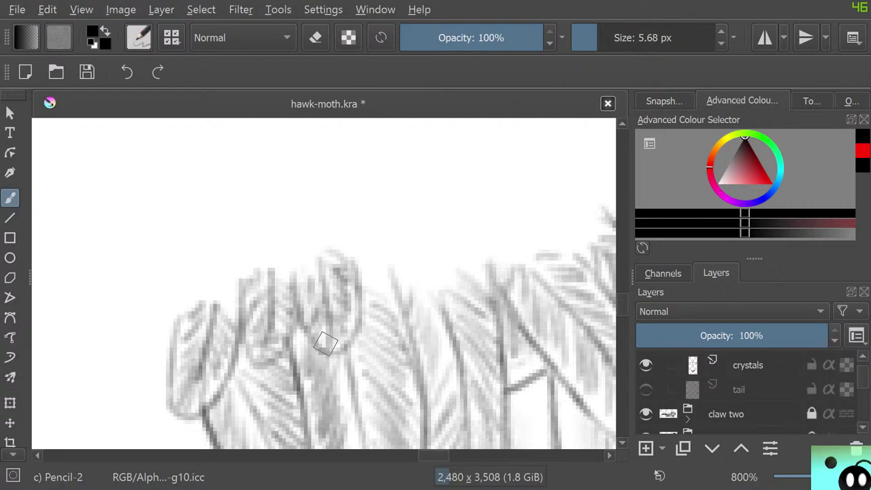
Add two more small rounded feathers to the upper row above the second and third large feathers, and shade their barbs
drag(428, 455, 431, 456)
mouse_move(271, 239)
mouse_down()
mouse_move(293, 286)
mouse_move(311, 307)
mouse_move(324, 305)
mouse_move(327, 256)
mouse_move(311, 220)
mouse_move(303, 253)
mouse_move(289, 225)
mouse_move(308, 253)
mouse_move(311, 280)
mouse_move(292, 252)
mouse_move(292, 267)
mouse_move(315, 272)
mouse_move(318, 297)
mouse_up()
mouse_move(329, 264)
mouse_down()
mouse_move(307, 235)
mouse_move(322, 241)
mouse_move(325, 257)
mouse_up()
drag(277, 242, 285, 264)
mouse_move(342, 243)
mouse_down()
mouse_move(352, 281)
mouse_move(366, 274)
mouse_move(381, 227)
mouse_move(371, 213)
mouse_up()
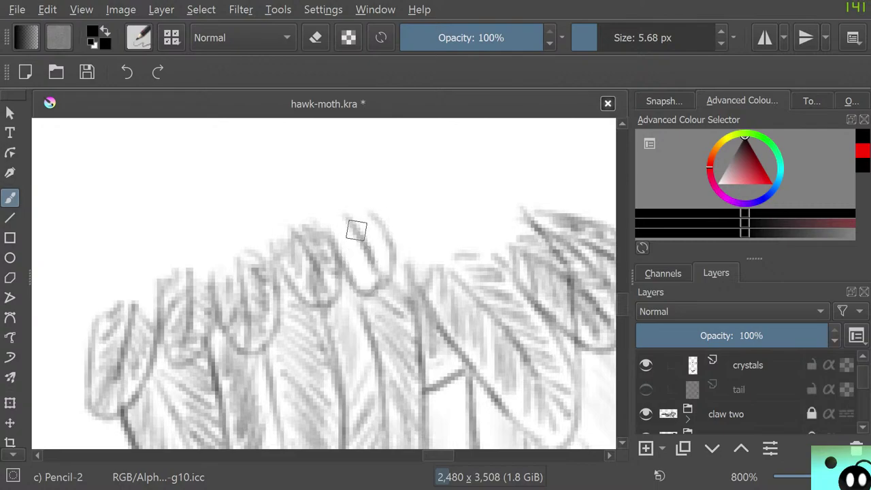
mouse_move(348, 220)
mouse_down()
mouse_move(355, 272)
mouse_move(368, 256)
mouse_move(383, 255)
mouse_move(361, 223)
mouse_move(345, 224)
mouse_move(366, 289)
mouse_up()
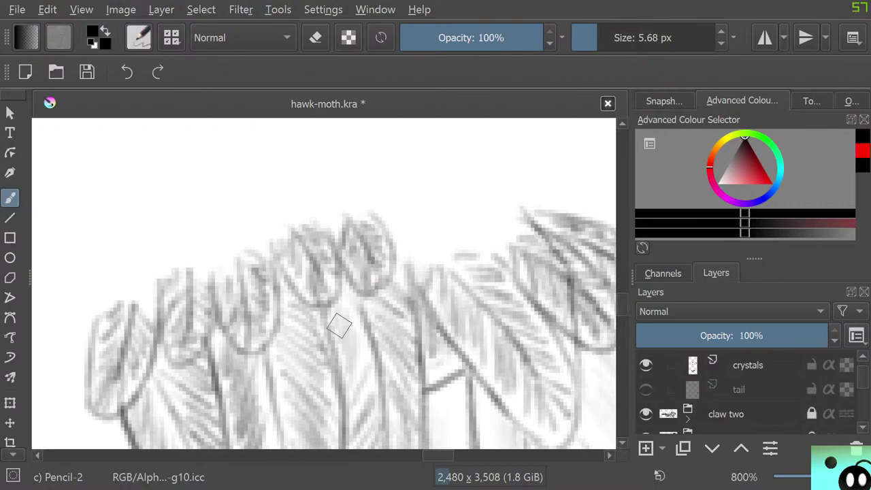
Complete the upper row with two small shaded feathers above the broad slanted feather, reaching the outward-fanning feathers
scroll(421, 439, right, 4)
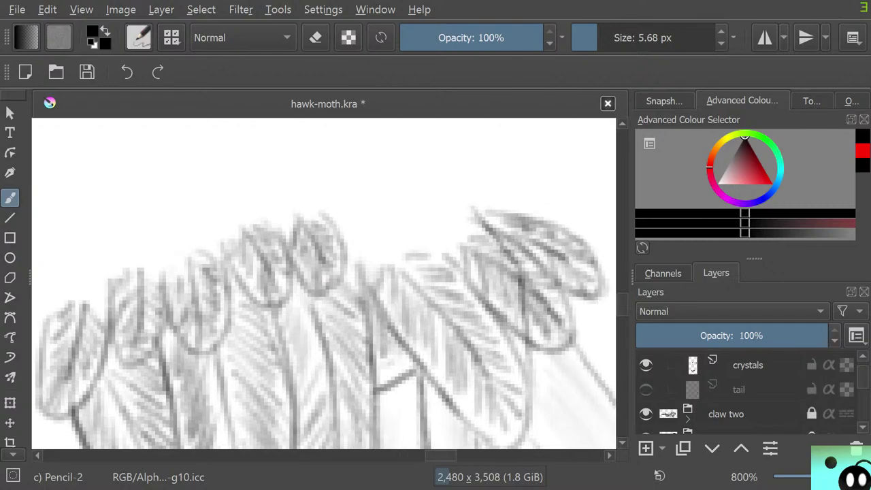
mouse_move(249, 234)
mouse_down()
mouse_move(266, 262)
mouse_move(313, 257)
mouse_move(283, 196)
mouse_move(252, 174)
mouse_move(258, 213)
mouse_move(242, 202)
mouse_move(270, 218)
mouse_move(283, 240)
mouse_move(252, 217)
mouse_move(254, 237)
mouse_move(275, 236)
mouse_move(289, 261)
mouse_move(271, 218)
mouse_move(279, 210)
mouse_move(266, 202)
mouse_move(244, 230)
mouse_move(239, 203)
mouse_move(244, 234)
mouse_move(261, 254)
mouse_move(273, 182)
mouse_move(328, 233)
mouse_move(313, 223)
mouse_move(364, 254)
mouse_move(373, 245)
mouse_move(349, 198)
mouse_move(300, 177)
mouse_move(298, 186)
mouse_move(345, 212)
mouse_move(353, 231)
mouse_move(318, 215)
mouse_move(335, 233)
mouse_move(345, 220)
mouse_move(361, 249)
mouse_move(373, 233)
mouse_move(317, 177)
mouse_move(369, 212)
mouse_move(320, 210)
mouse_move(347, 237)
mouse_move(364, 224)
mouse_move(348, 199)
mouse_up()
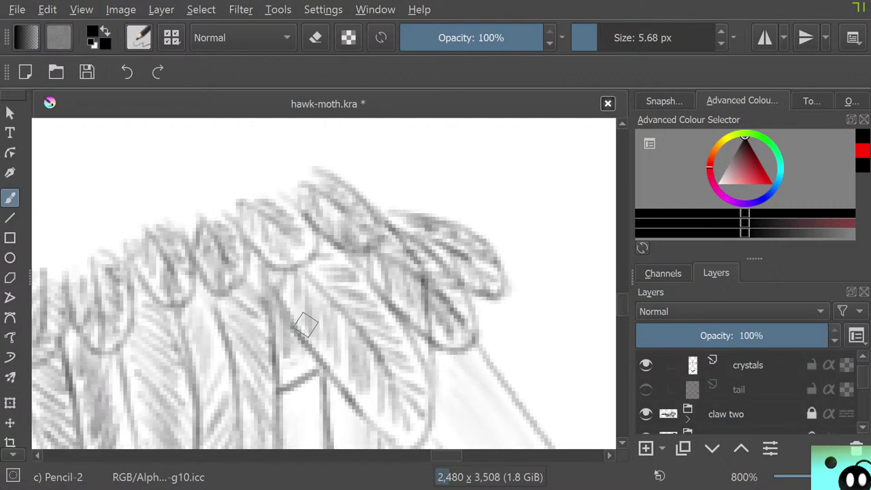
drag(446, 455, 450, 455)
mouse_move(298, 188)
mouse_down()
mouse_move(322, 183)
mouse_move(308, 176)
mouse_move(317, 185)
mouse_move(296, 204)
mouse_move(310, 219)
mouse_move(276, 200)
mouse_move(265, 176)
mouse_move(293, 190)
mouse_move(280, 212)
mouse_move(288, 193)
mouse_move(306, 210)
mouse_move(309, 198)
mouse_move(305, 182)
mouse_move(279, 172)
mouse_move(264, 178)
mouse_move(318, 183)
mouse_move(329, 210)
mouse_move(251, 245)
mouse_up()
drag(450, 455, 429, 455)
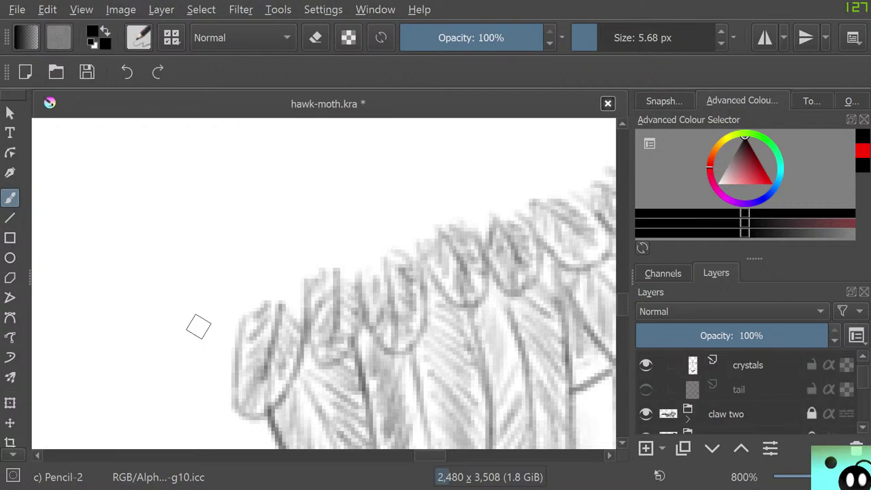
scroll(265, 264, down, 6)
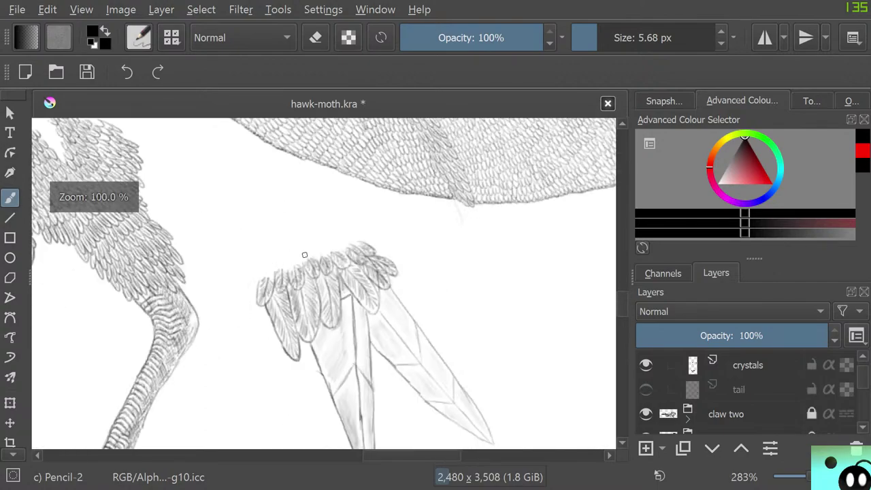
scroll(323, 284, up, 5)
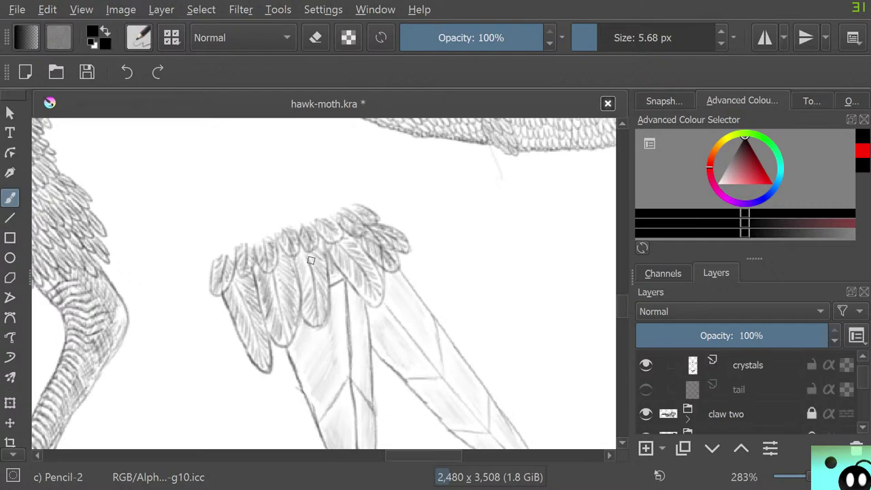
scroll(311, 261, down, 4)
scroll(319, 264, up, 4)
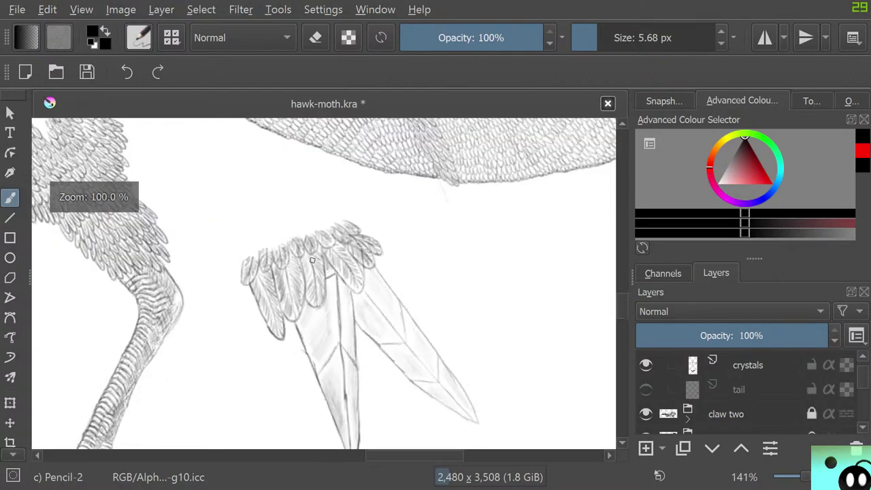
Look over the feather rows against the whole drawing, and turn on the tail sketch layer as a guide
scroll(319, 264, down, 2)
scroll(336, 271, up, 1)
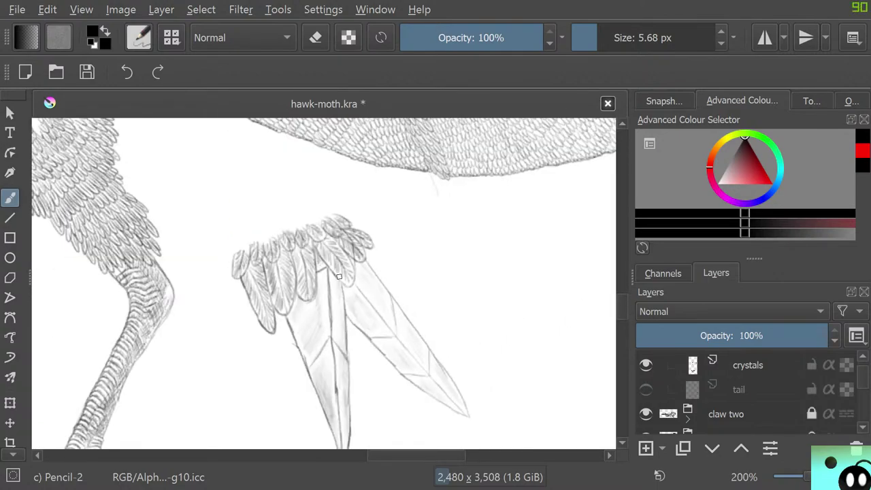
scroll(355, 279, down, 5)
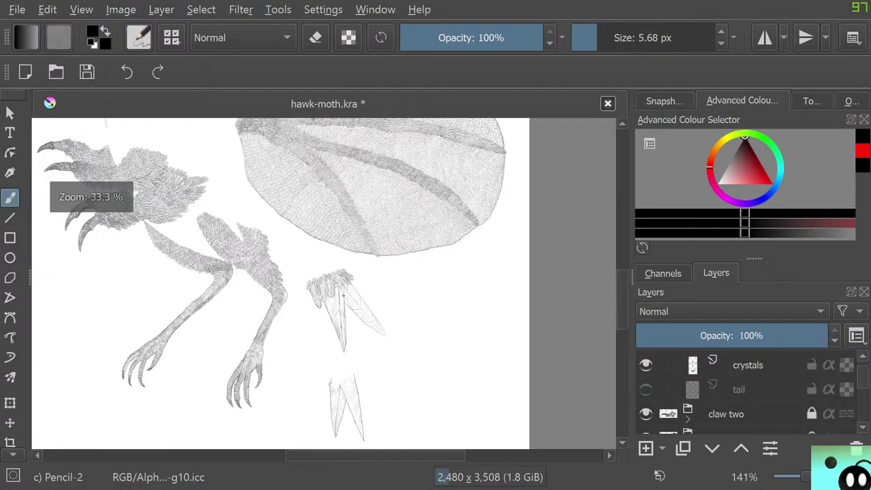
scroll(345, 313, up, 3)
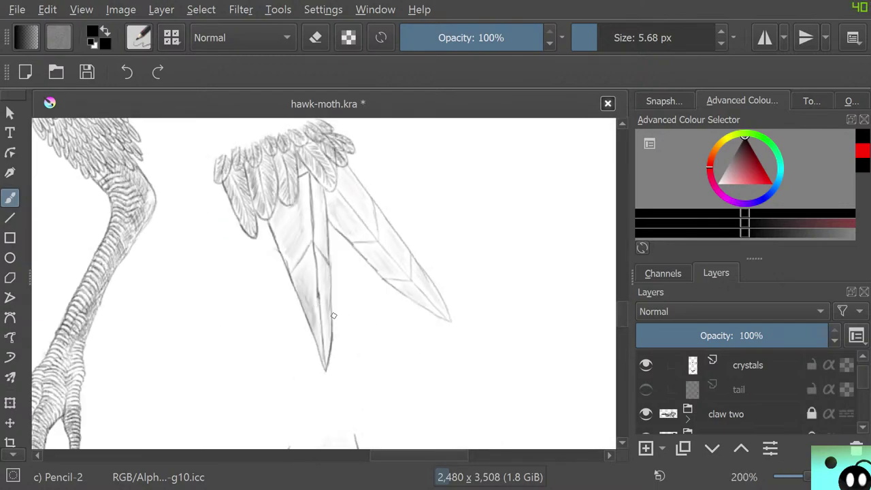
scroll(334, 300, down, 3)
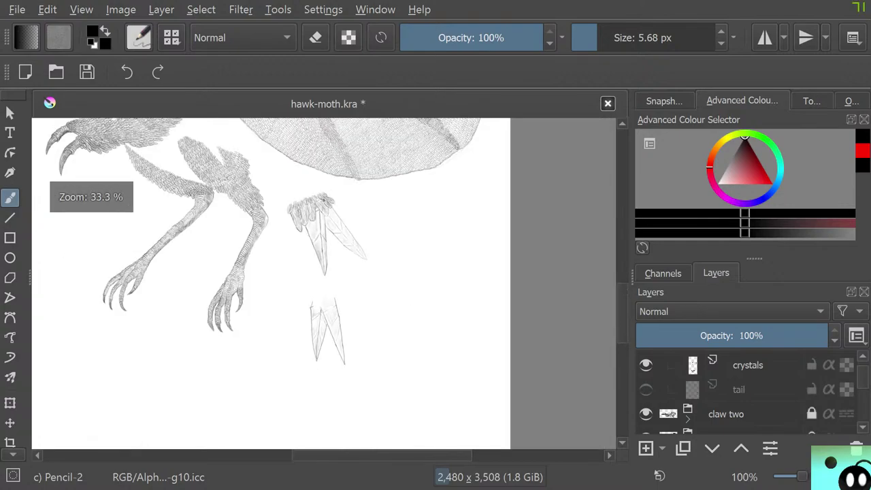
scroll(313, 259, up, 4)
scroll(285, 289, down, 4)
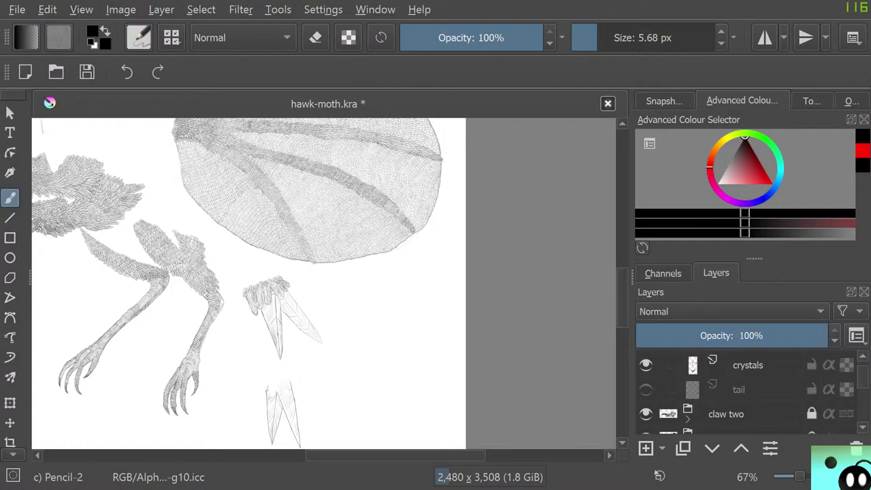
click(646, 389)
scroll(255, 286, up, 4)
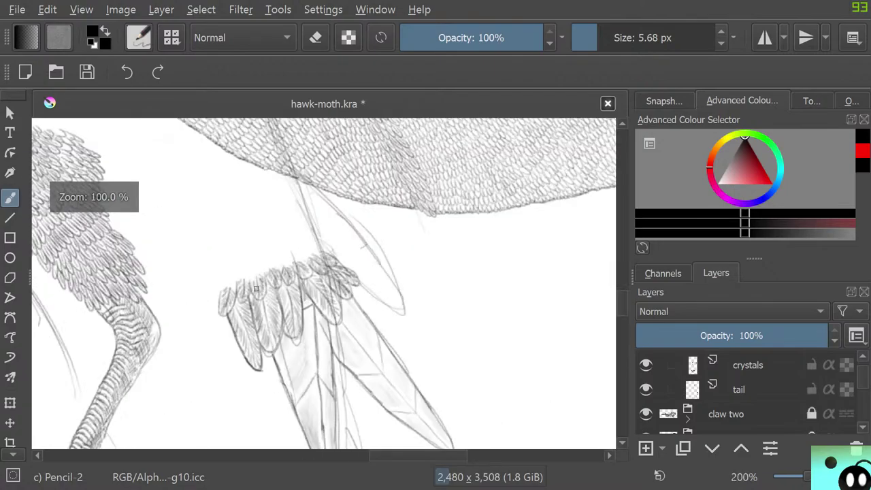
Examine the feather rows against the tail sketch, both as a whole and up close around the outward-fanning feathers
scroll(255, 286, down, 6)
scroll(254, 286, up, 5)
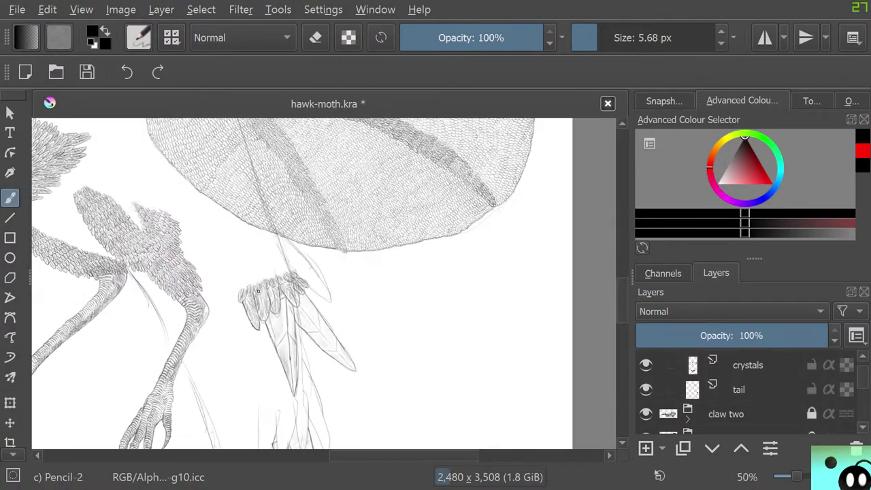
scroll(254, 287, down, 9)
scroll(242, 266, up, 8)
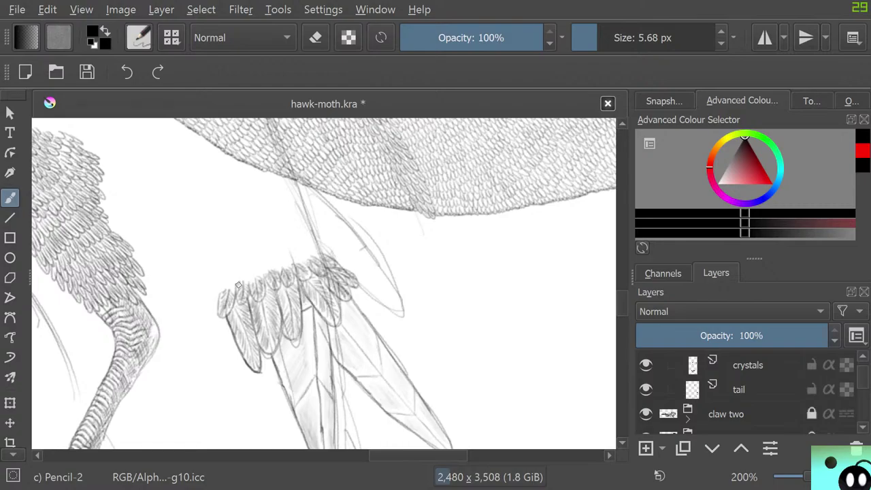
scroll(321, 320, up, 5)
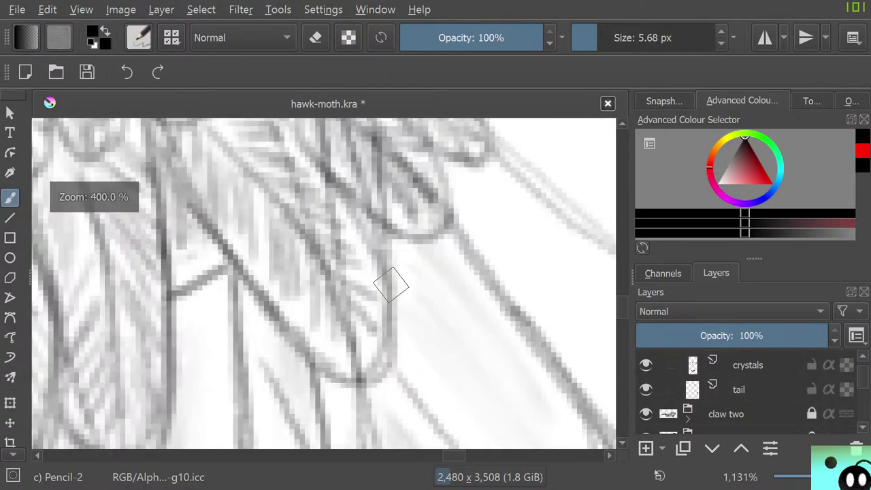
scroll(390, 286, down, 5)
scroll(392, 285, up, 4)
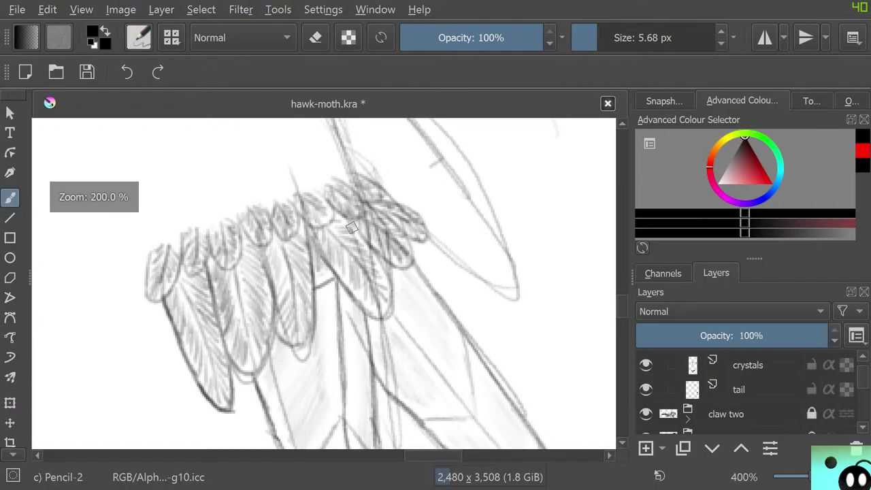
scroll(386, 247, down, 1)
scroll(386, 246, down, 4)
scroll(397, 259, up, 6)
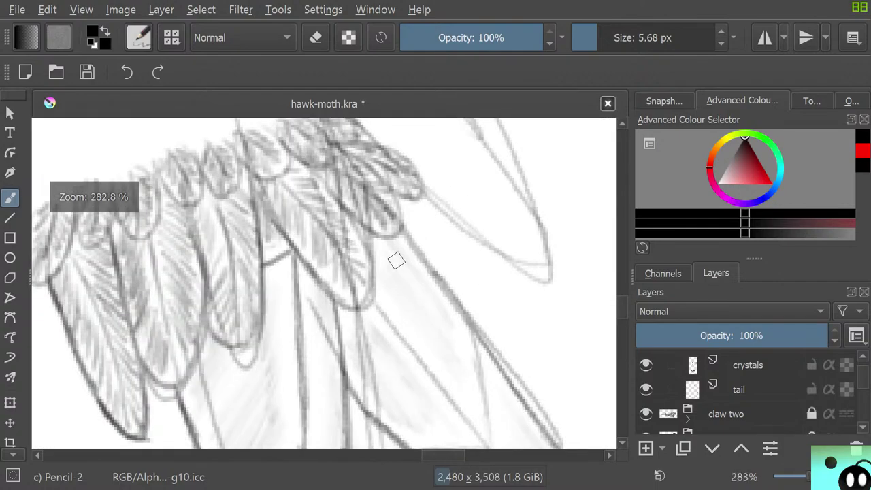
scroll(404, 256, down, 3)
scroll(404, 257, down, 2)
scroll(404, 257, up, 1)
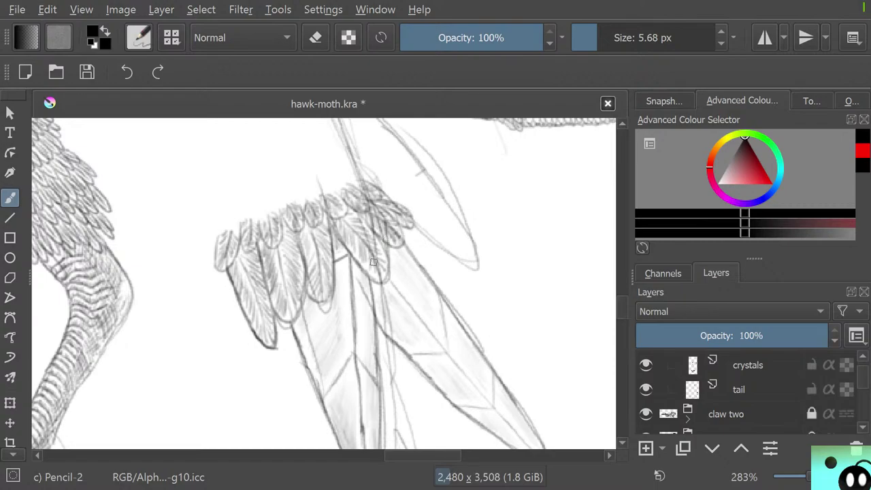
scroll(373, 262, down, 5)
scroll(331, 267, up, 7)
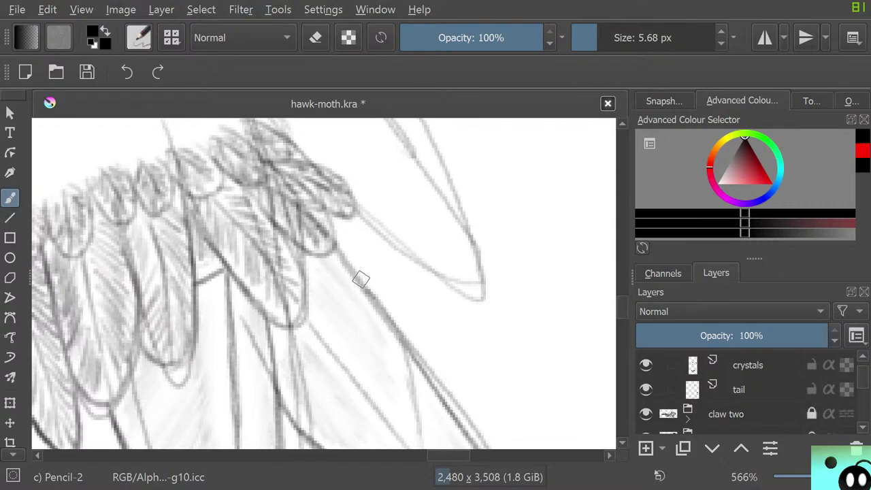
key(slash)
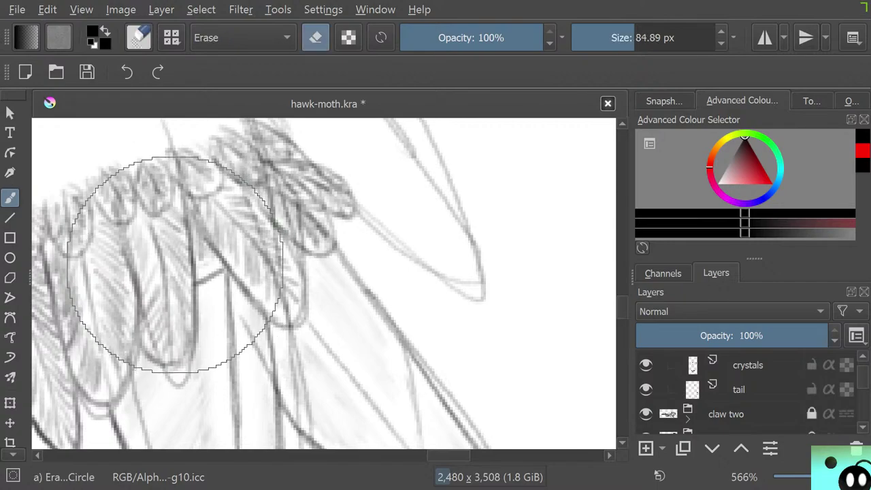
mouse_move(171, 262)
mouse_down()
mouse_move(164, 241)
mouse_move(143, 267)
mouse_up()
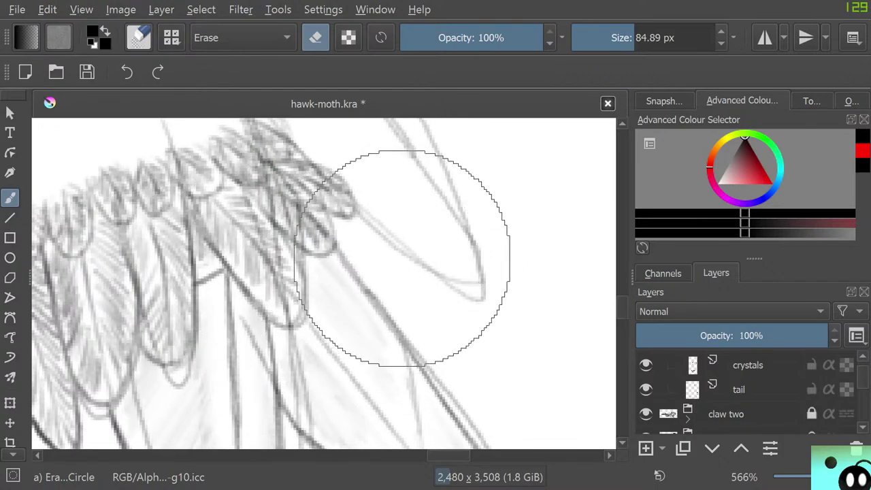
key(slash)
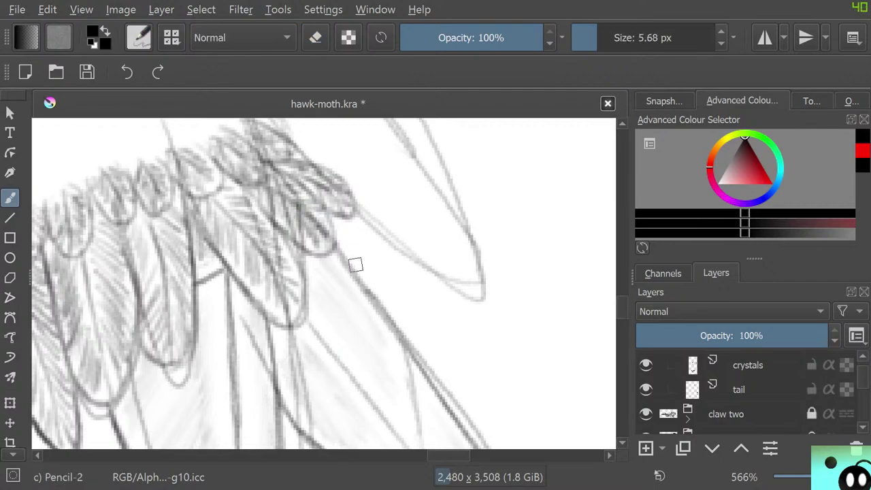
Draw a large rounded feather with shaft and barbs over the outer crystal feather's edge, and hide the tail sketch layer
mouse_move(332, 246)
mouse_down()
mouse_move(406, 298)
mouse_move(404, 254)
mouse_move(379, 205)
mouse_move(346, 178)
mouse_move(409, 258)
mouse_move(414, 286)
mouse_up()
mouse_move(347, 218)
mouse_down()
mouse_move(393, 272)
mouse_move(357, 256)
mouse_move(342, 231)
mouse_move(356, 263)
mouse_move(381, 260)
mouse_move(397, 292)
mouse_move(409, 288)
mouse_move(409, 271)
mouse_move(358, 218)
mouse_move(360, 202)
mouse_move(343, 247)
mouse_move(339, 238)
mouse_move(349, 252)
mouse_move(363, 245)
mouse_move(388, 286)
mouse_up()
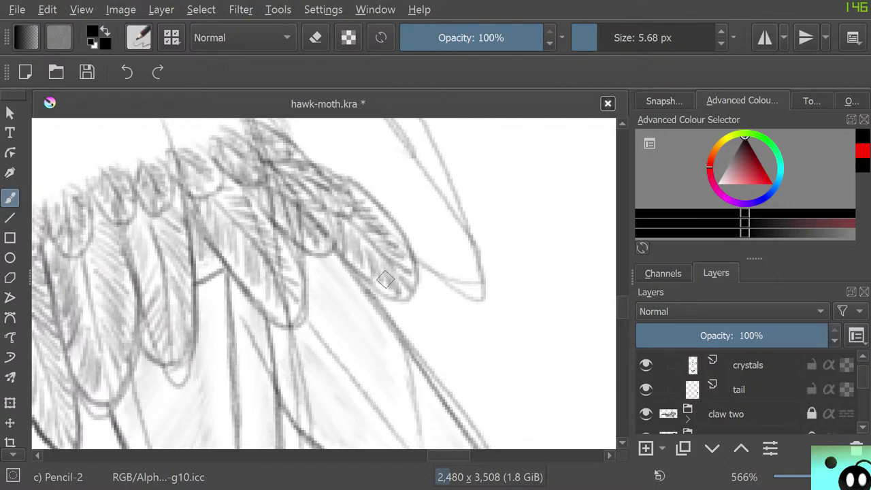
click(645, 389)
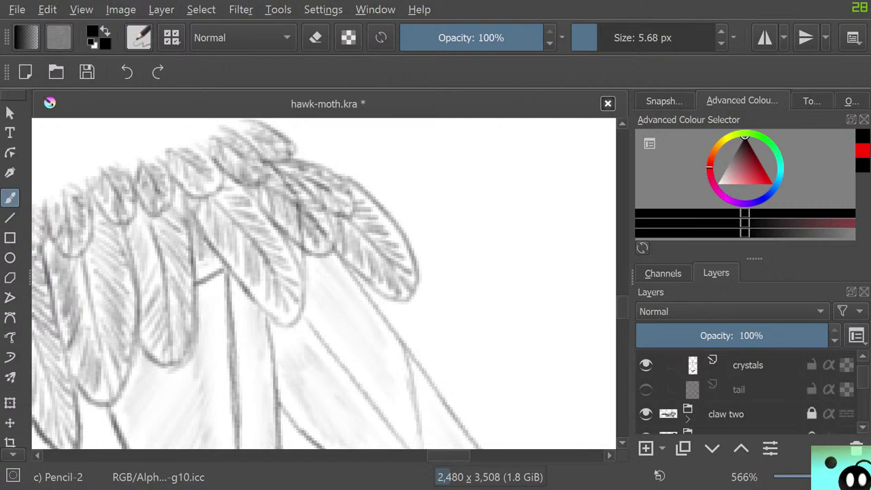
Deepen the barb shading on the new outer feather, the broad slanted feather and the short outward-fanning feathers
mouse_move(361, 201)
mouse_down()
mouse_move(385, 242)
mouse_move(376, 276)
mouse_move(386, 278)
mouse_move(374, 256)
mouse_move(348, 244)
mouse_up()
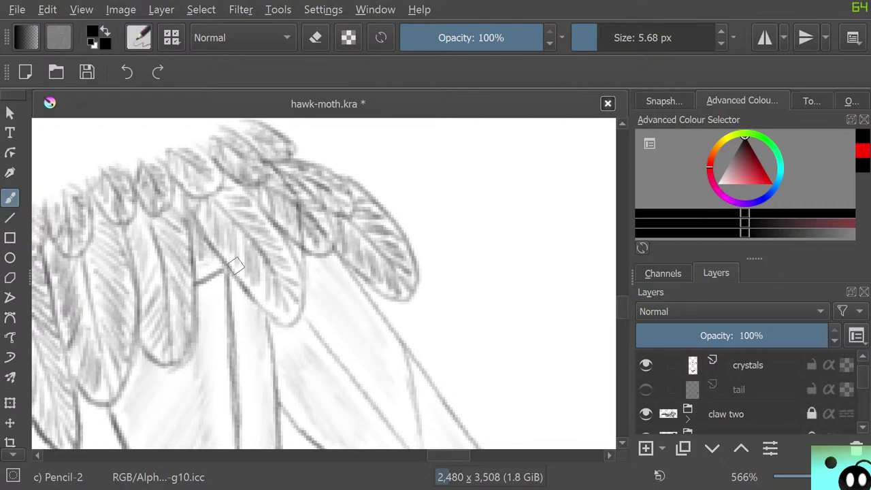
mouse_move(228, 237)
mouse_down()
mouse_move(249, 286)
mouse_move(255, 267)
mouse_move(266, 312)
mouse_move(269, 279)
mouse_move(287, 307)
mouse_move(297, 269)
mouse_up()
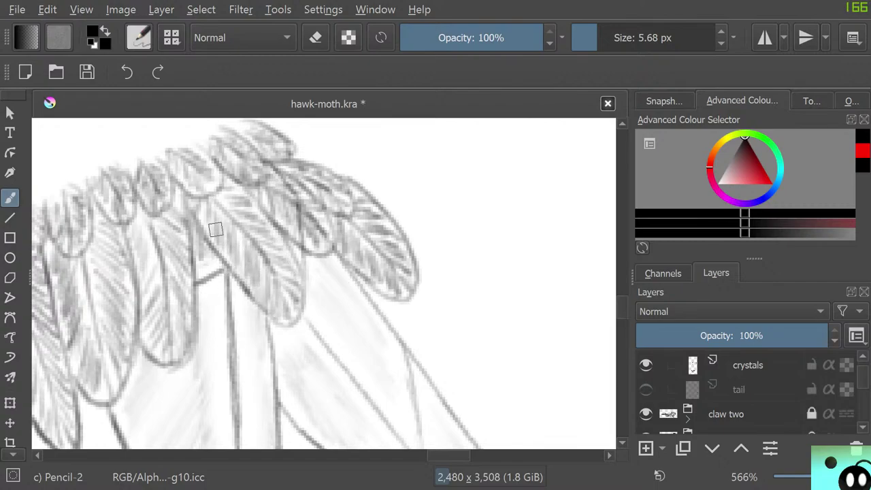
mouse_move(333, 242)
mouse_down()
mouse_move(306, 207)
mouse_move(325, 244)
mouse_up()
mouse_move(309, 209)
mouse_down()
mouse_move(306, 273)
mouse_move(282, 324)
mouse_move(324, 224)
mouse_move(309, 249)
mouse_up()
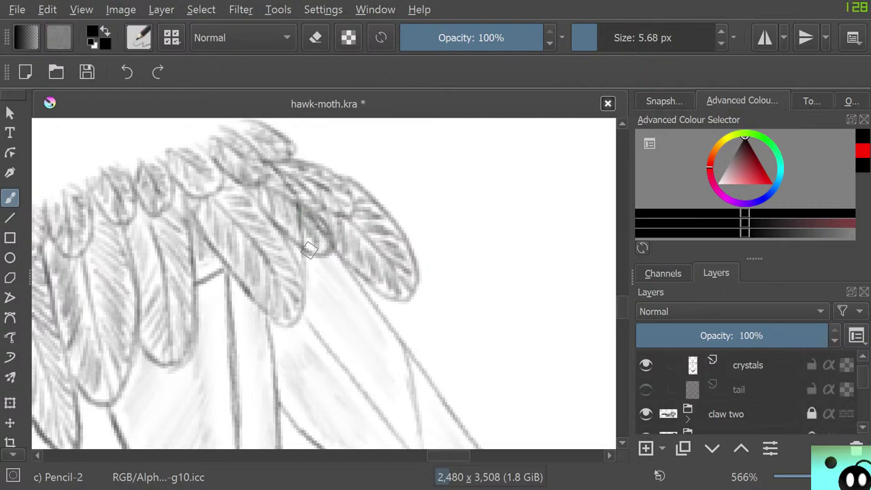
mouse_move(308, 199)
mouse_down()
mouse_move(345, 217)
mouse_move(353, 208)
mouse_move(340, 184)
mouse_move(302, 163)
mouse_up()
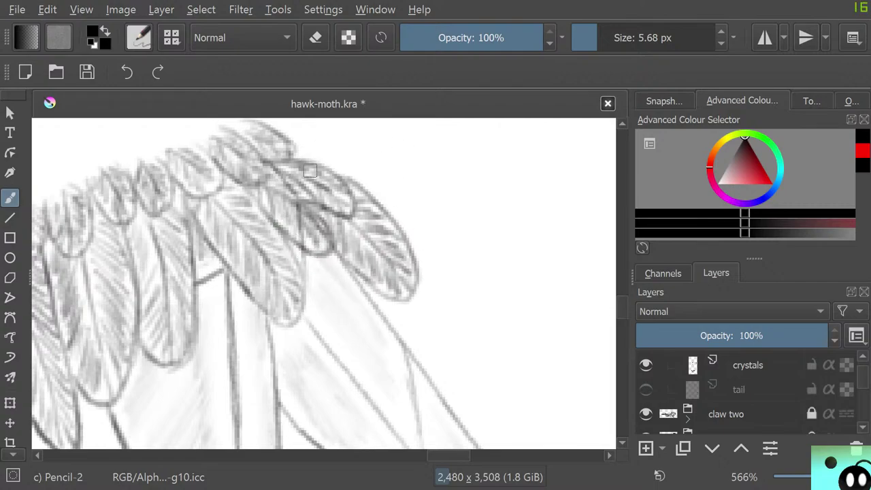
Outline one long and one small rounded feather fanning outward above the existing ones, and set the circle eraser to 2.76 px
mouse_move(344, 179)
mouse_down()
mouse_move(364, 184)
mouse_move(383, 161)
mouse_move(312, 121)
mouse_up()
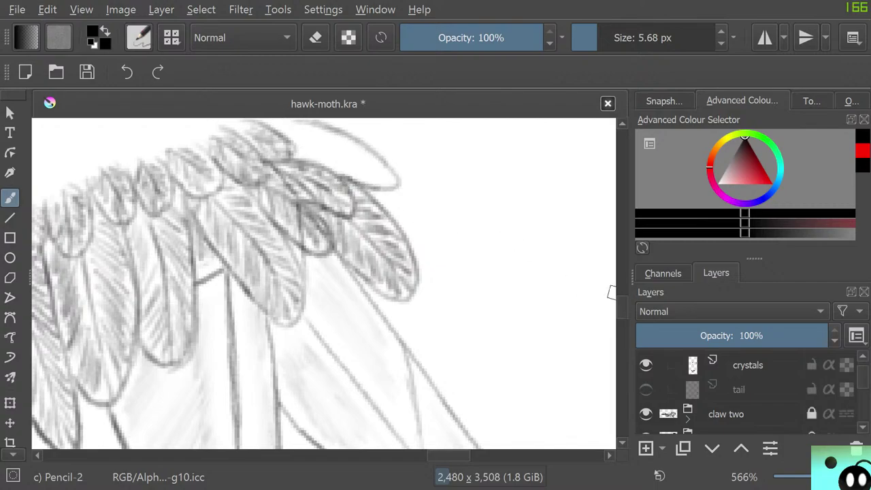
scroll(612, 293, up, 2)
mouse_move(270, 233)
mouse_down()
mouse_move(310, 254)
mouse_move(303, 228)
mouse_move(279, 205)
mouse_up()
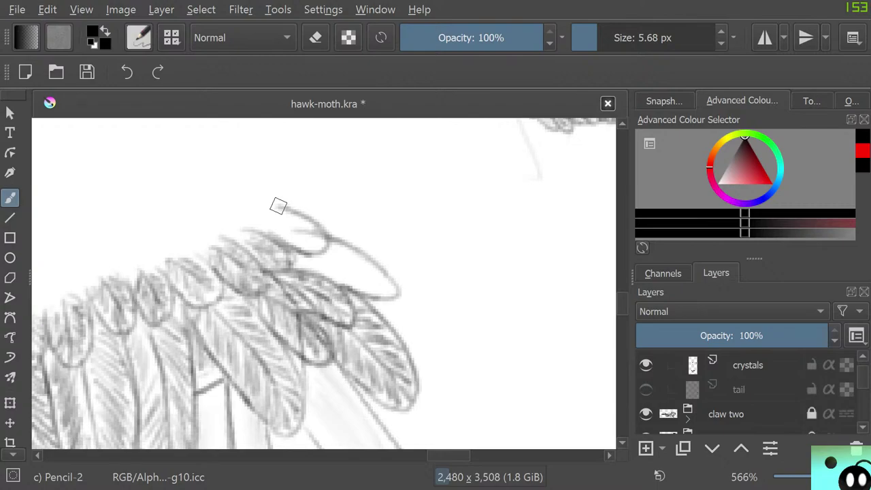
key(/)
click(591, 37)
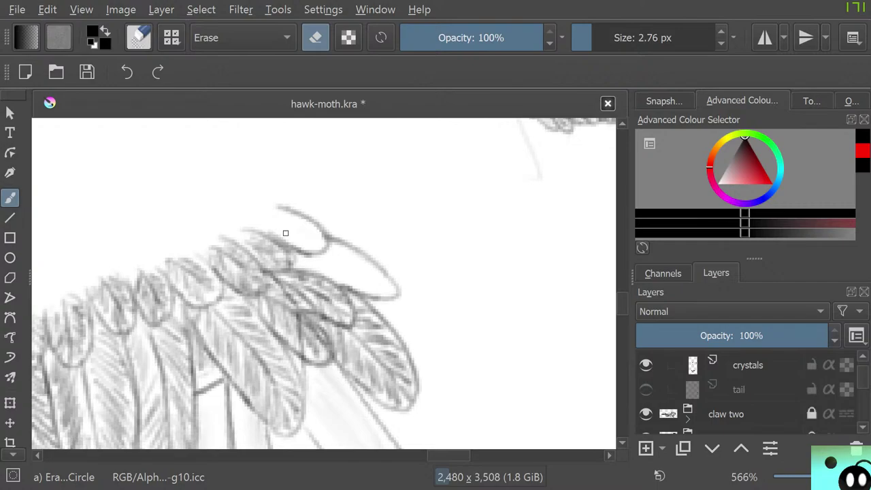
key(slash)
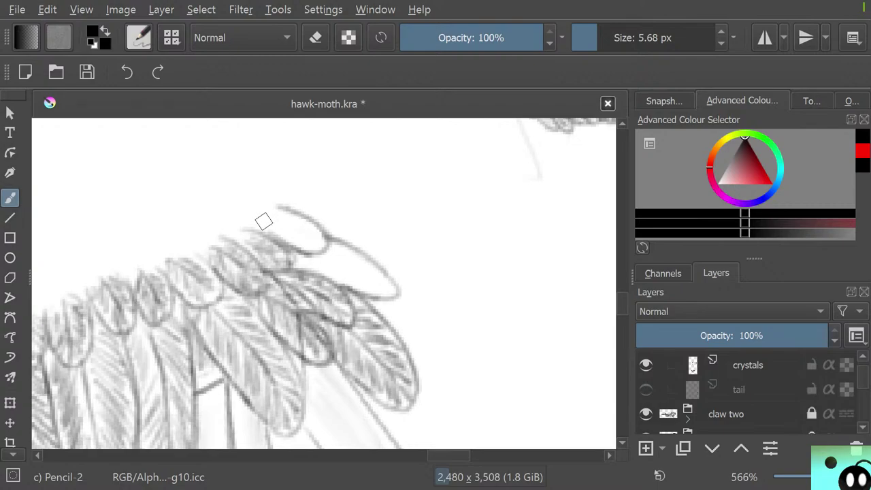
Fill the two newly outlined upper feathers with shaft and barb strokes, darkening where they overlap their neighbours
mouse_move(284, 230)
mouse_down()
mouse_move(308, 247)
mouse_move(317, 232)
mouse_move(278, 215)
mouse_move(265, 227)
mouse_move(281, 239)
mouse_move(287, 231)
mouse_move(305, 249)
mouse_move(297, 236)
mouse_move(317, 234)
mouse_move(277, 212)
mouse_move(261, 239)
mouse_move(299, 237)
mouse_move(280, 211)
mouse_move(318, 240)
mouse_move(267, 225)
mouse_move(314, 240)
mouse_move(274, 221)
mouse_move(301, 236)
mouse_move(287, 227)
mouse_move(287, 235)
mouse_move(275, 221)
mouse_move(306, 246)
mouse_move(296, 233)
mouse_move(305, 232)
mouse_move(283, 219)
mouse_move(361, 267)
mouse_move(342, 250)
mouse_move(315, 282)
mouse_move(340, 272)
mouse_move(322, 263)
mouse_move(308, 270)
mouse_move(317, 264)
mouse_move(360, 286)
mouse_move(303, 257)
mouse_move(343, 284)
mouse_up()
key(e)
key(e)
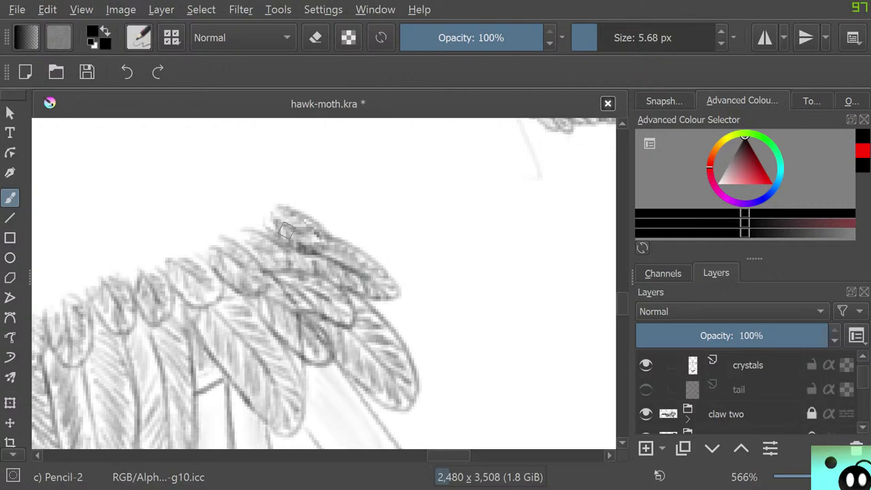
mouse_move(330, 240)
mouse_down()
mouse_move(397, 292)
mouse_move(364, 294)
mouse_up()
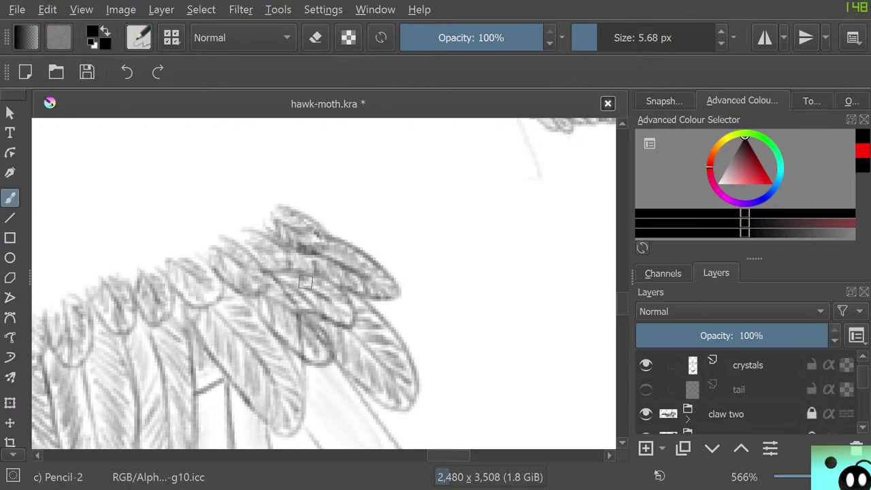
drag(289, 268, 279, 246)
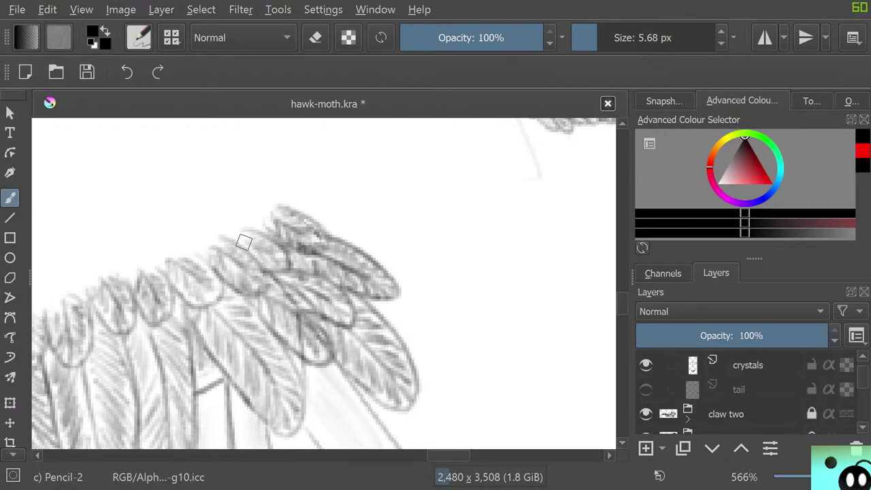
Lighten the barbs of the long upper fanning feather using the Eraser Soft preset at 3.58 px
key(e)
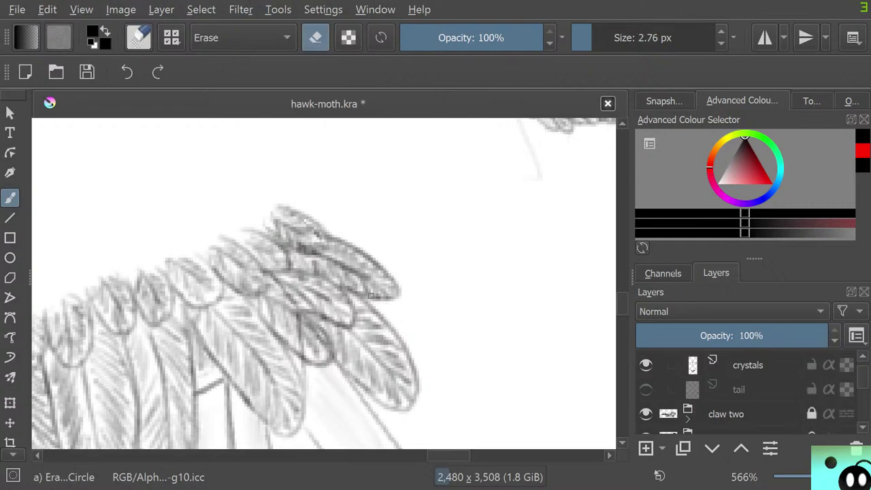
key(F5)
click(83, 182)
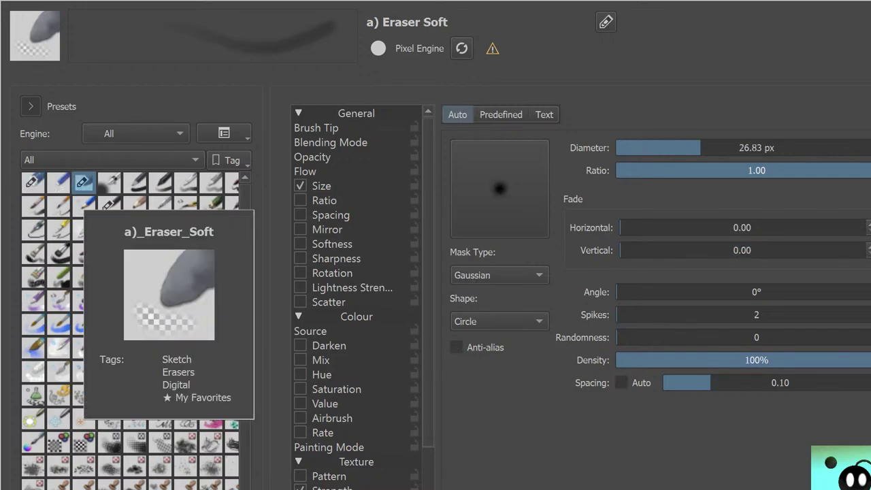
key(F5)
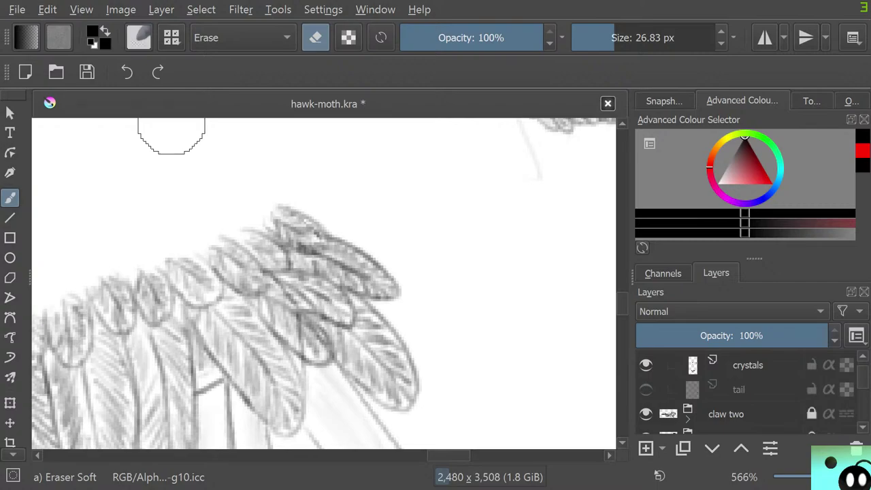
click(592, 37)
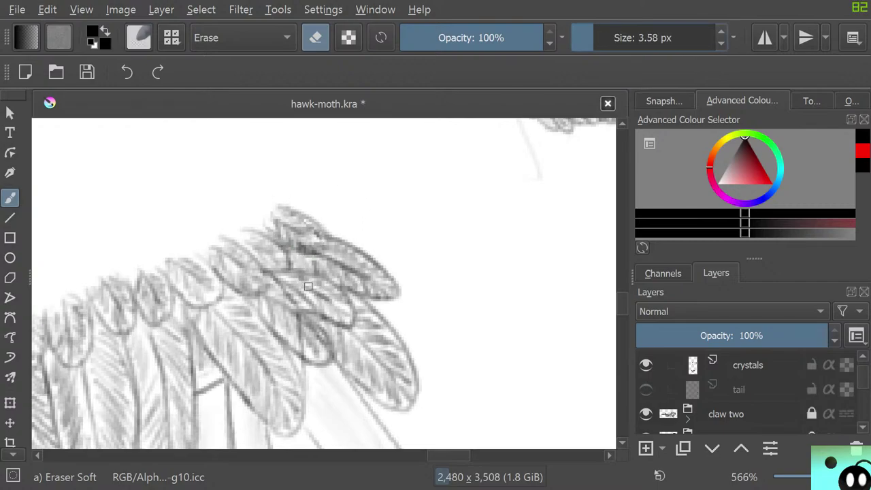
mouse_move(321, 261)
mouse_down()
mouse_move(368, 279)
mouse_move(311, 252)
mouse_move(289, 274)
mouse_move(261, 209)
mouse_move(288, 258)
mouse_move(336, 260)
mouse_move(370, 276)
mouse_move(336, 288)
mouse_move(355, 279)
mouse_move(321, 258)
mouse_move(342, 263)
mouse_move(335, 276)
mouse_move(341, 271)
mouse_move(295, 252)
mouse_move(280, 270)
mouse_move(280, 239)
mouse_move(306, 262)
mouse_move(297, 258)
mouse_move(295, 273)
mouse_move(293, 266)
mouse_move(309, 268)
mouse_move(392, 285)
mouse_up()
key(/)
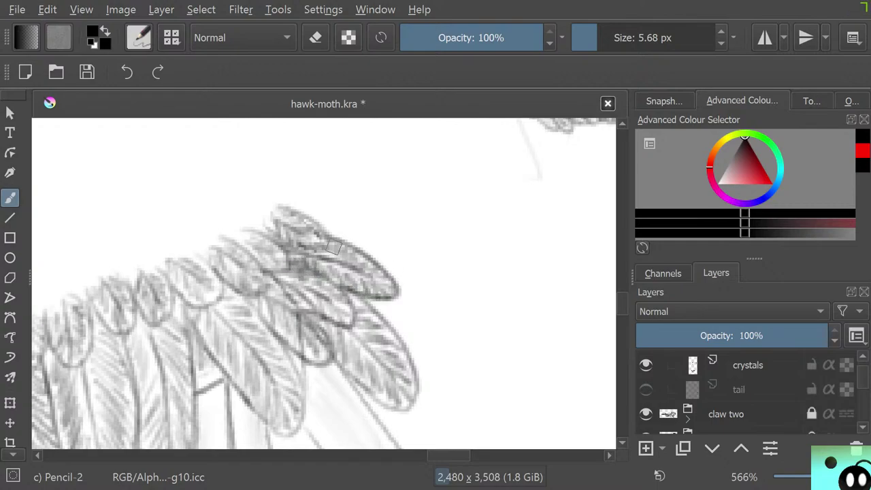
Refine the long and small upper feathers with alternating soft erasing and pencil, darkening the small feather's outline and barbs
key(e)
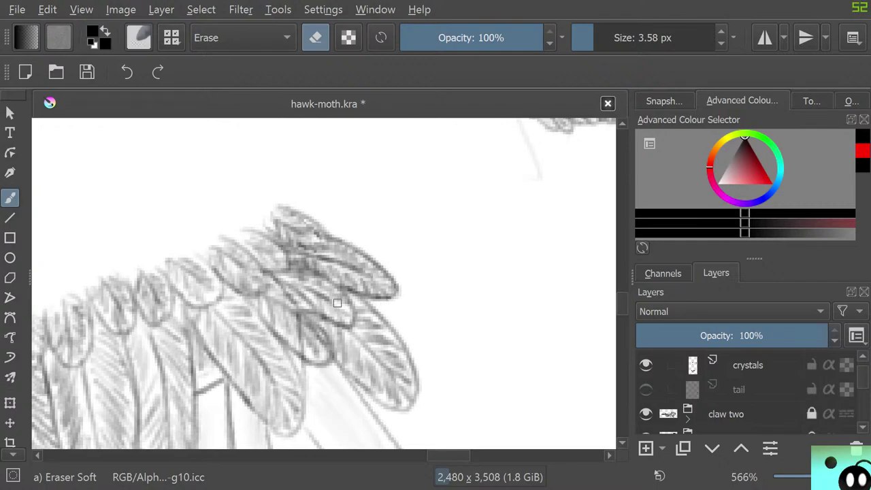
key(e)
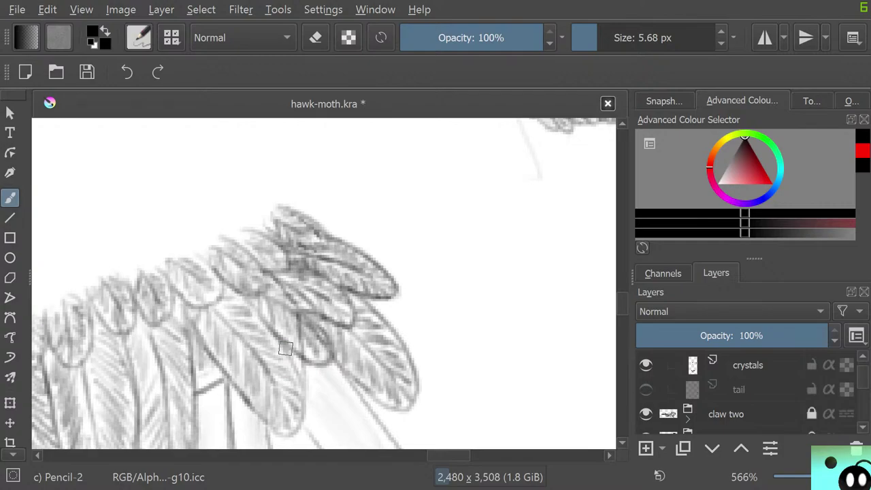
key(e)
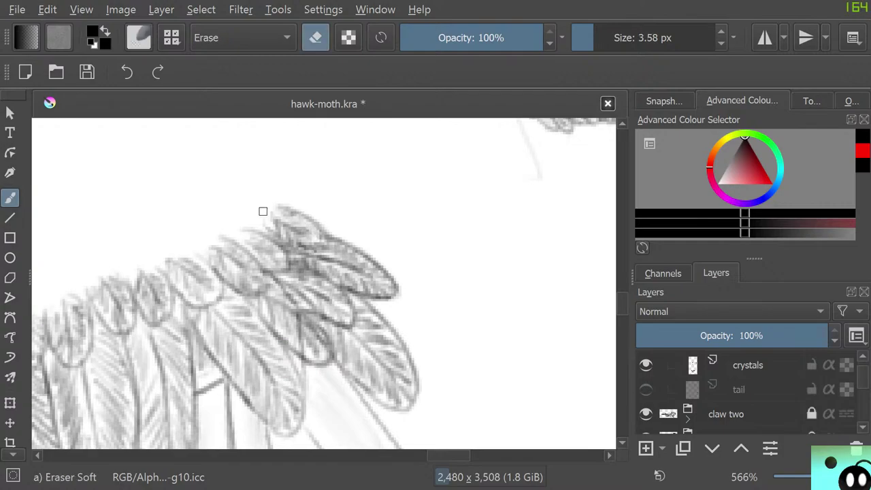
key(e)
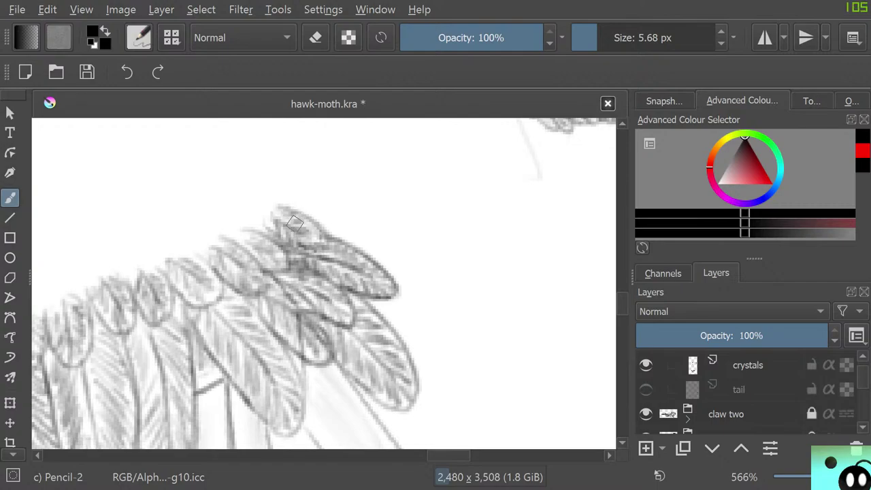
mouse_move(310, 241)
mouse_down()
mouse_move(295, 210)
mouse_move(310, 243)
mouse_move(289, 238)
mouse_move(286, 247)
mouse_move(277, 237)
mouse_up()
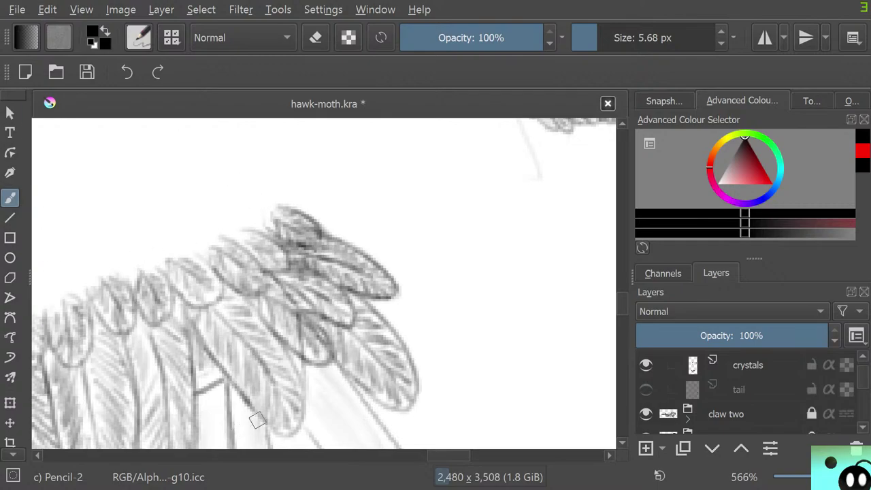
Erase the dark marks along the small top feather's lower edge and redraw its edge and shading in pencil
scroll(207, 369, down, 4)
scroll(224, 306, up, 3)
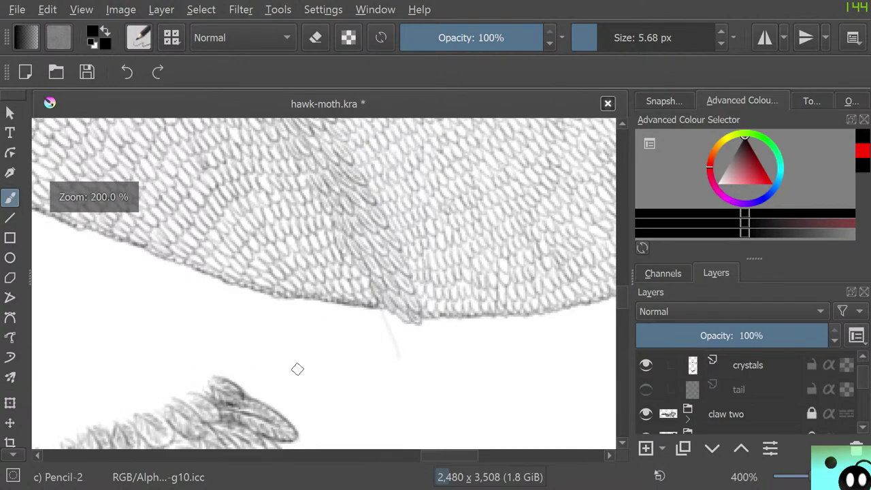
scroll(239, 406, up, 4)
scroll(222, 422, down, 1)
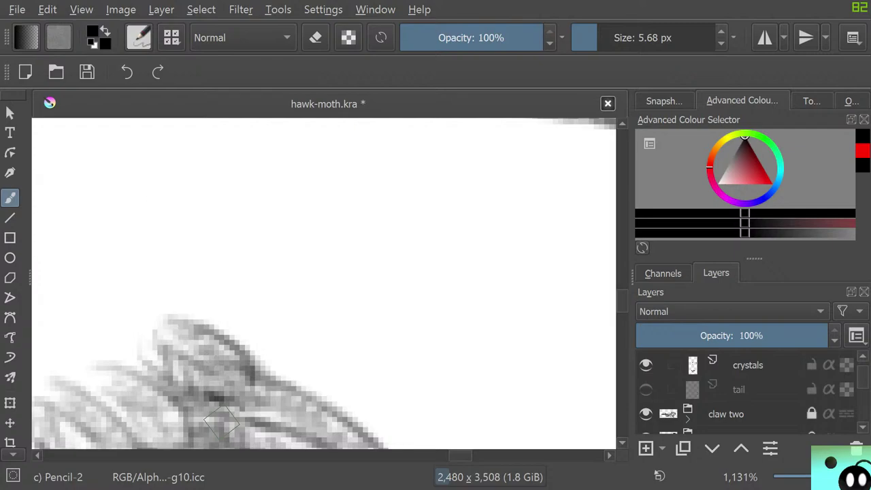
key(e)
drag(217, 395, 248, 373)
key(e)
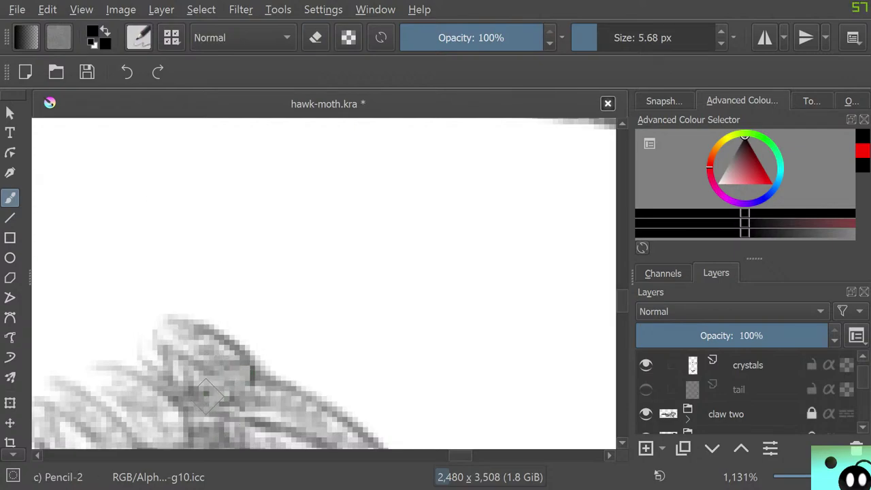
right_click(230, 362)
click(456, 224)
mouse_move(225, 385)
mouse_down()
mouse_move(204, 396)
mouse_move(212, 403)
mouse_up()
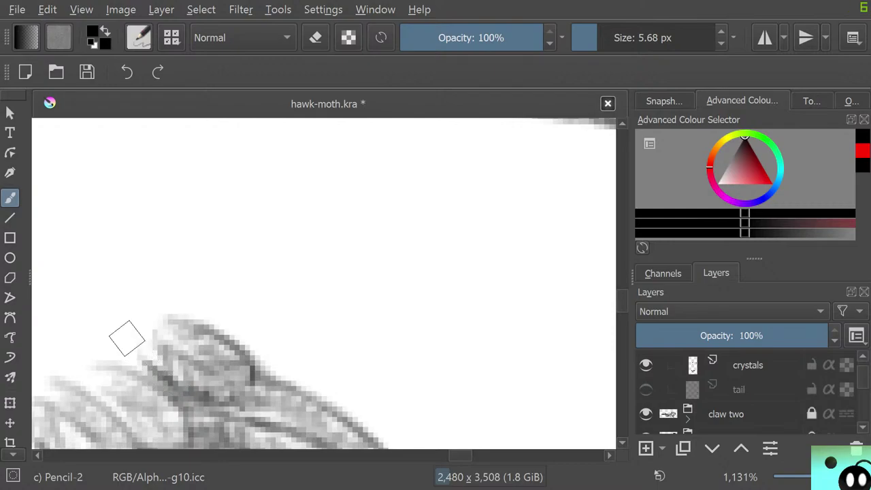
Fade the upper ends of the feather row with the soft eraser at 32.31 px, and save the drawing
scroll(126, 341, down, 10)
scroll(51, 401, up, 3)
scroll(106, 382, up, 5)
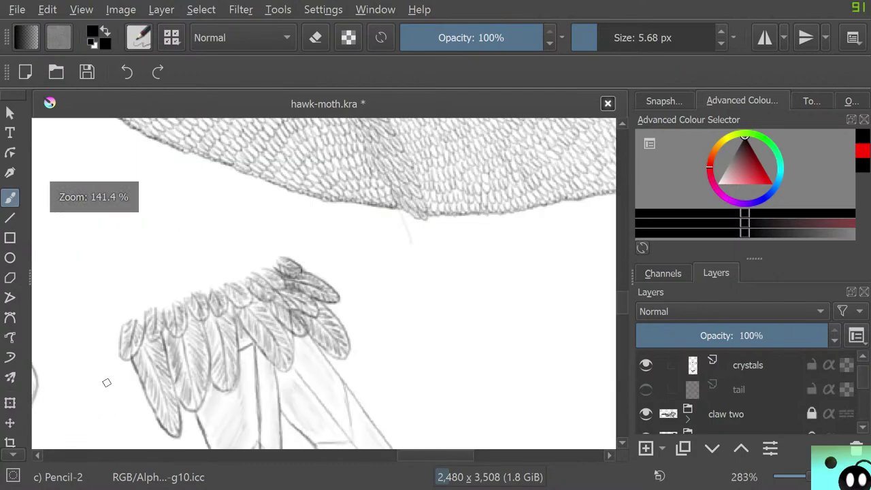
scroll(179, 368, up, 1)
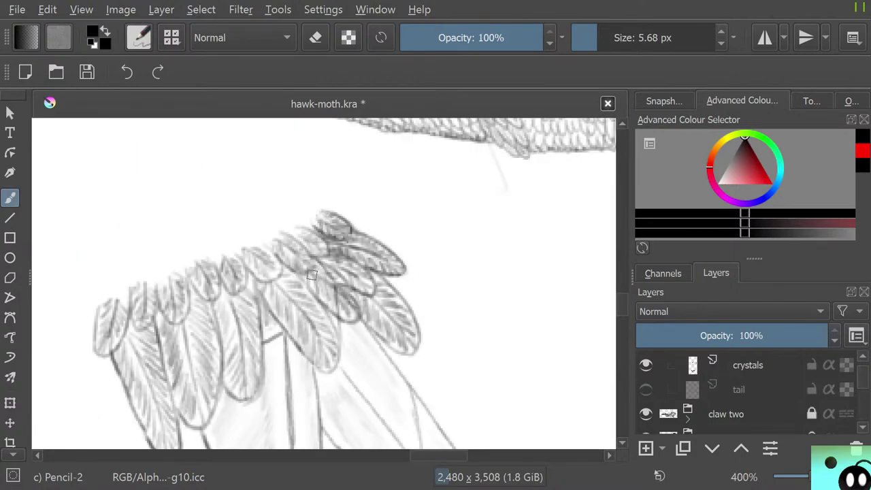
key(e)
click(616, 37)
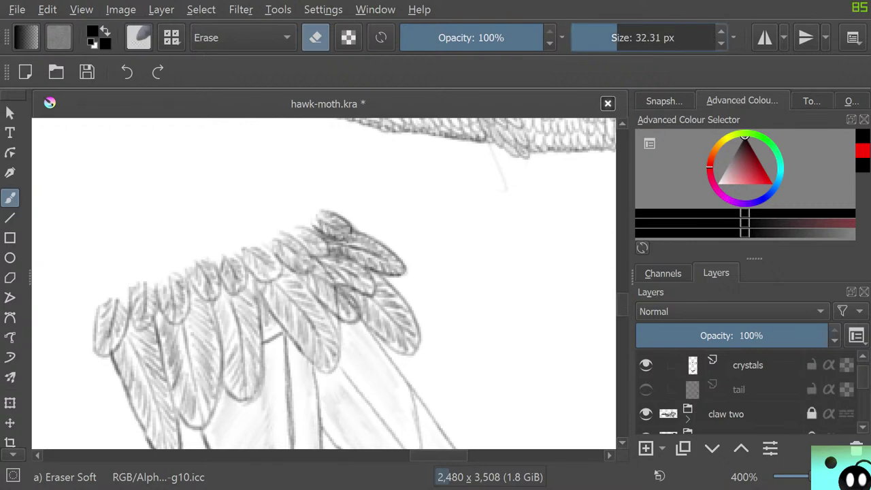
mouse_move(322, 215)
mouse_down()
mouse_move(328, 243)
mouse_move(331, 205)
mouse_move(367, 266)
mouse_move(410, 282)
mouse_move(305, 204)
mouse_move(269, 246)
mouse_up()
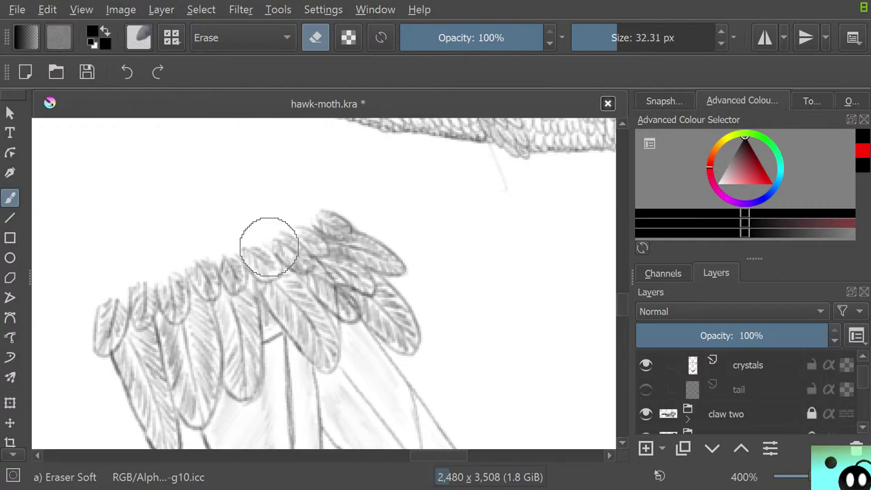
key(slash)
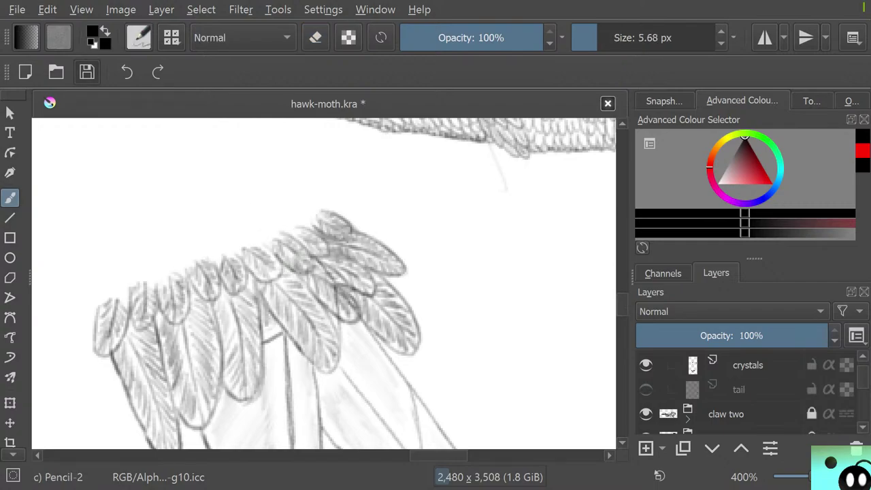
Examine the hawk-moth drawing at different scales, comparing the tail feathers with the head, claws, legs and wings
scroll(252, 293, down, 12)
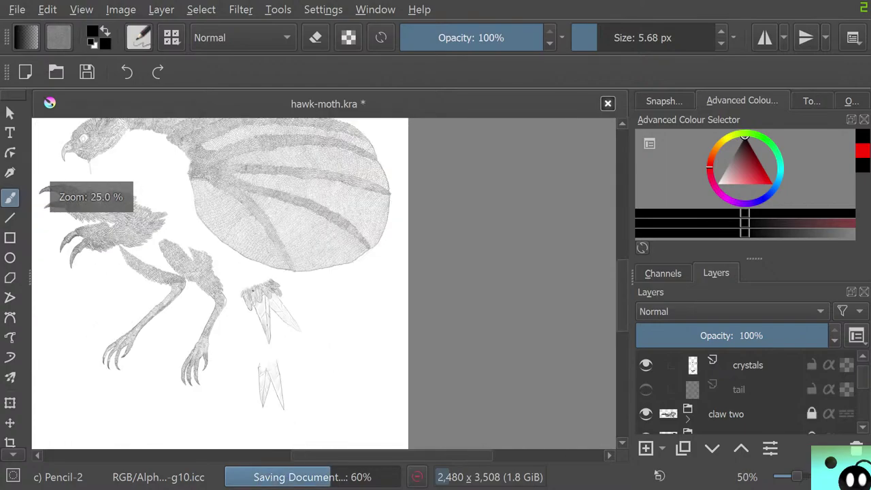
scroll(202, 295, up, 3)
scroll(184, 268, up, 6)
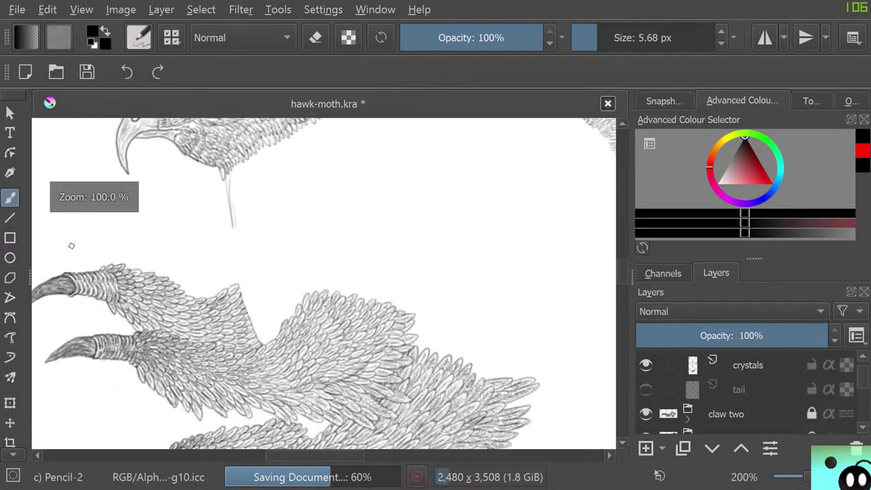
scroll(56, 278, down, 4)
key(plus)
key(plus)
key(plus)
key(plus)
key(plus)
key(plus)
key(minus)
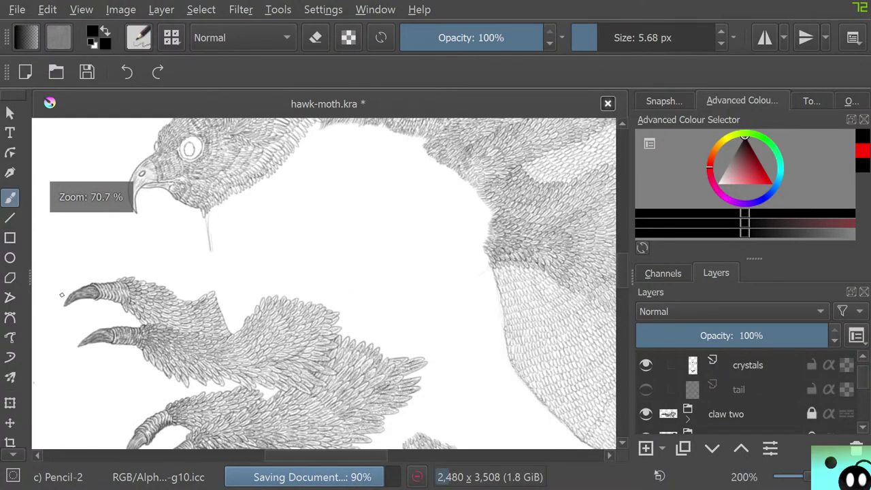
key(minus)
key(minus)
key(minus)
key(minus)
key(minus)
key(minus)
key(minus)
key(minus)
key(minus)
key(plus)
key(plus)
key(plus)
key(plus)
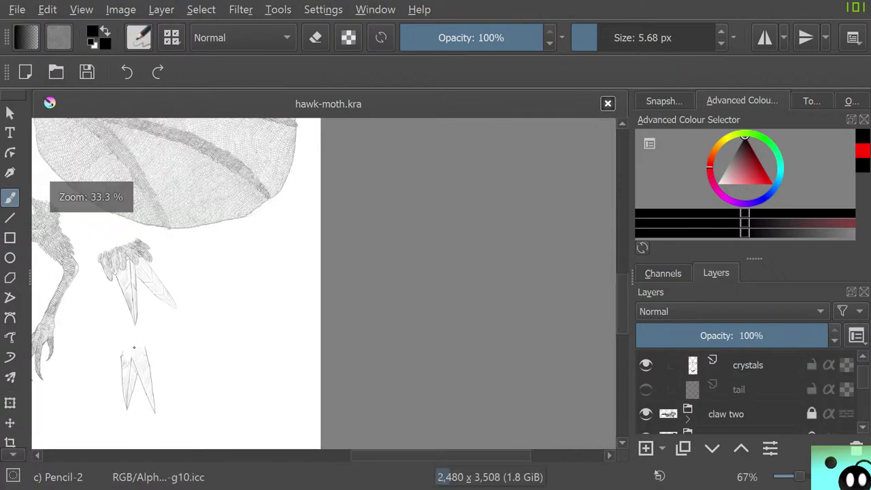
key(minus)
key(minus)
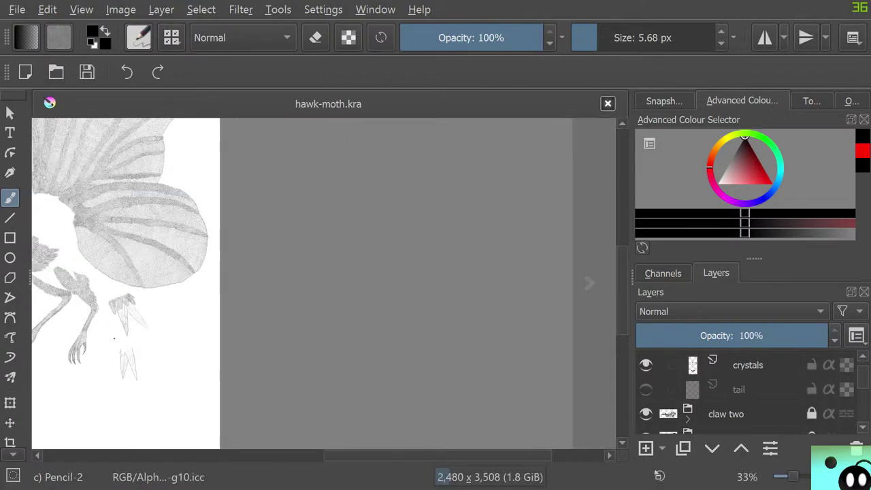
scroll(114, 338, up, 1)
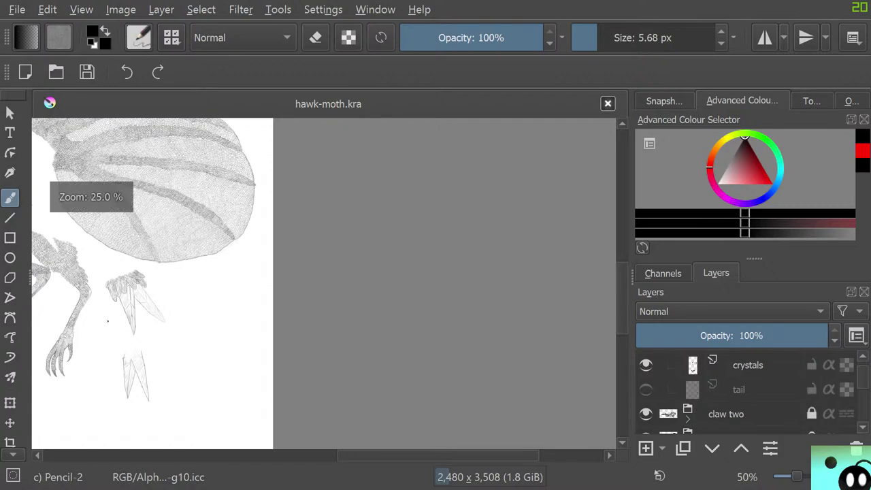
scroll(106, 320, down, 5)
scroll(96, 330, up, 3)
key(plus)
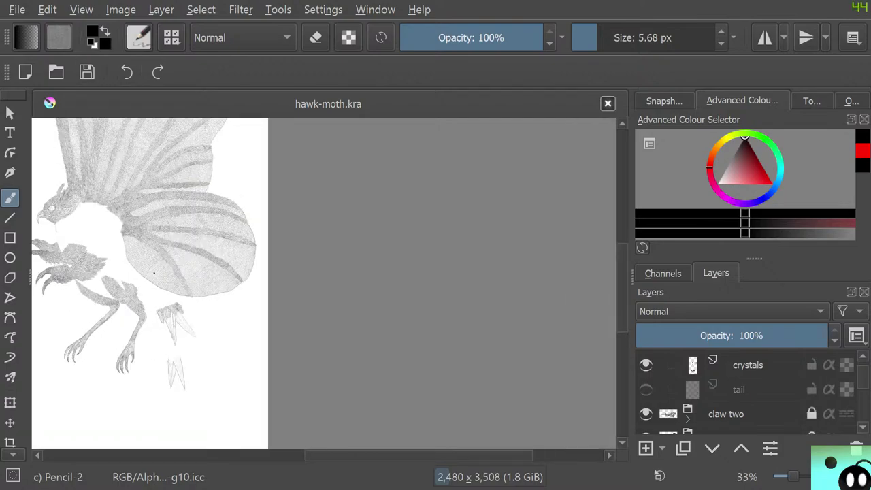
key(minus)
key(minus)
scroll(67, 273, up, 3)
scroll(247, 347, down, 4)
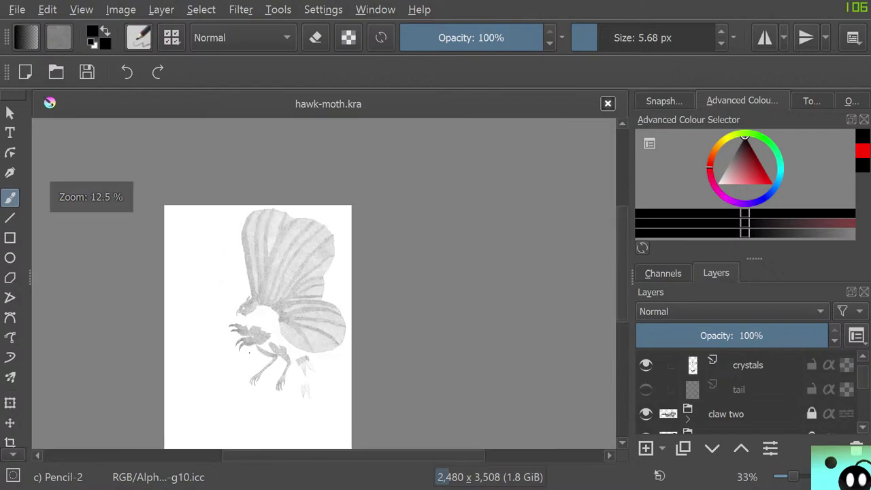
scroll(260, 367, up, 3)
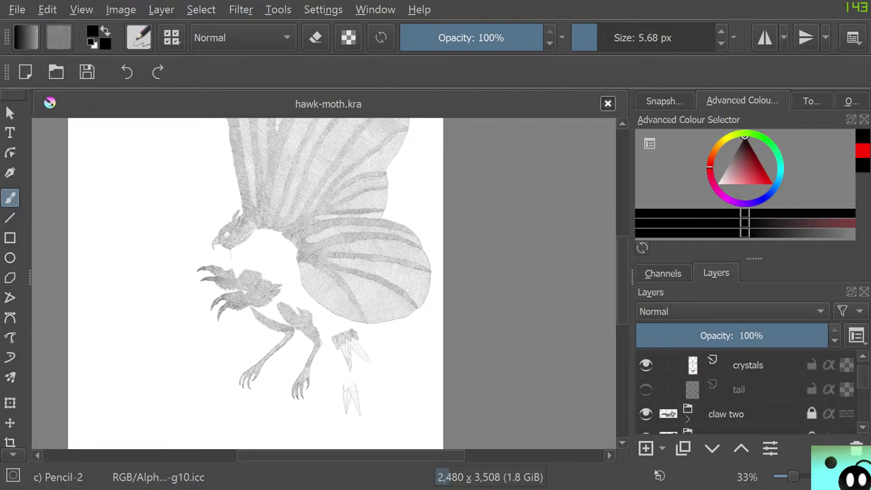
Switch to the canvas-only view and look over the whole hawk-moth page
key(Tab)
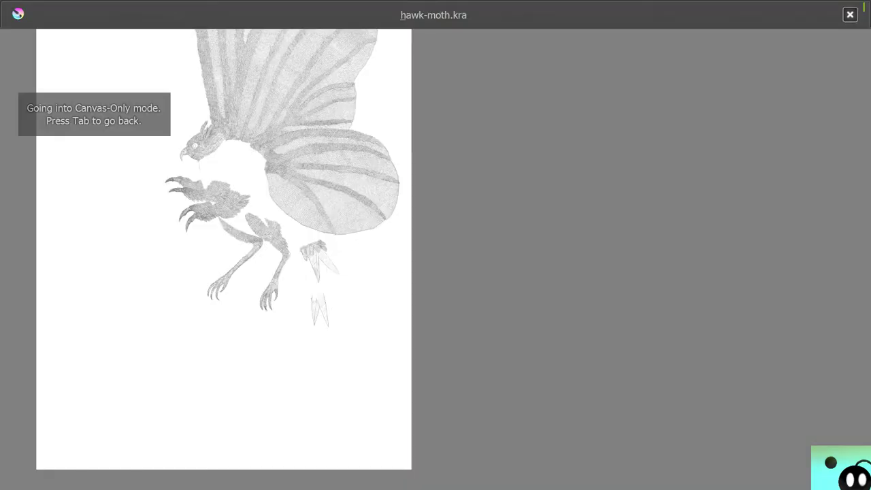
scroll(572, 285, down, 2)
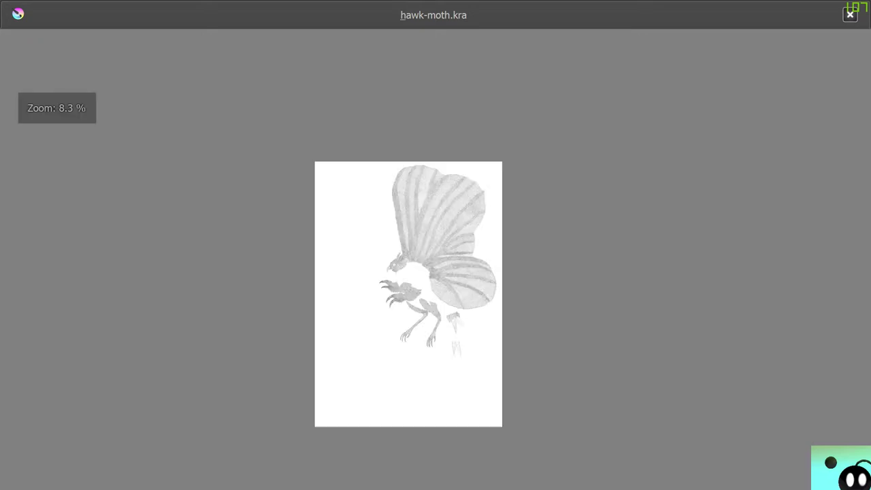
scroll(702, 227, up, 1)
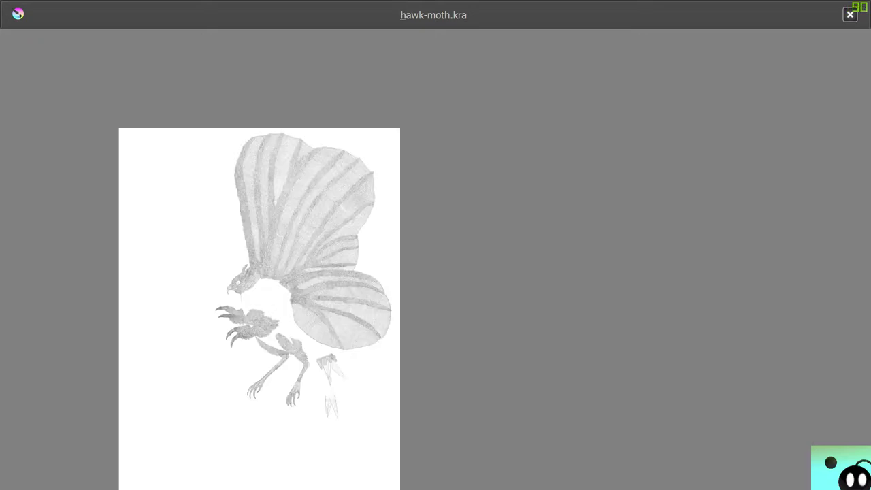